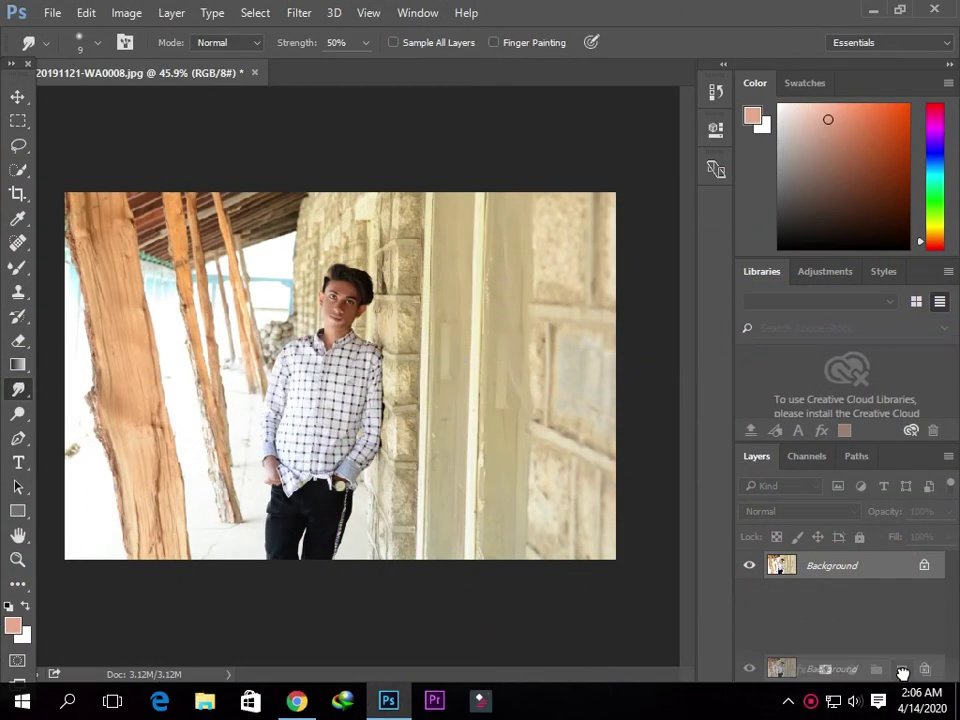
Duplicate the Background photo layer as Background copy and open the Filter menu.
left_click_drag(902, 672, 901, 670)
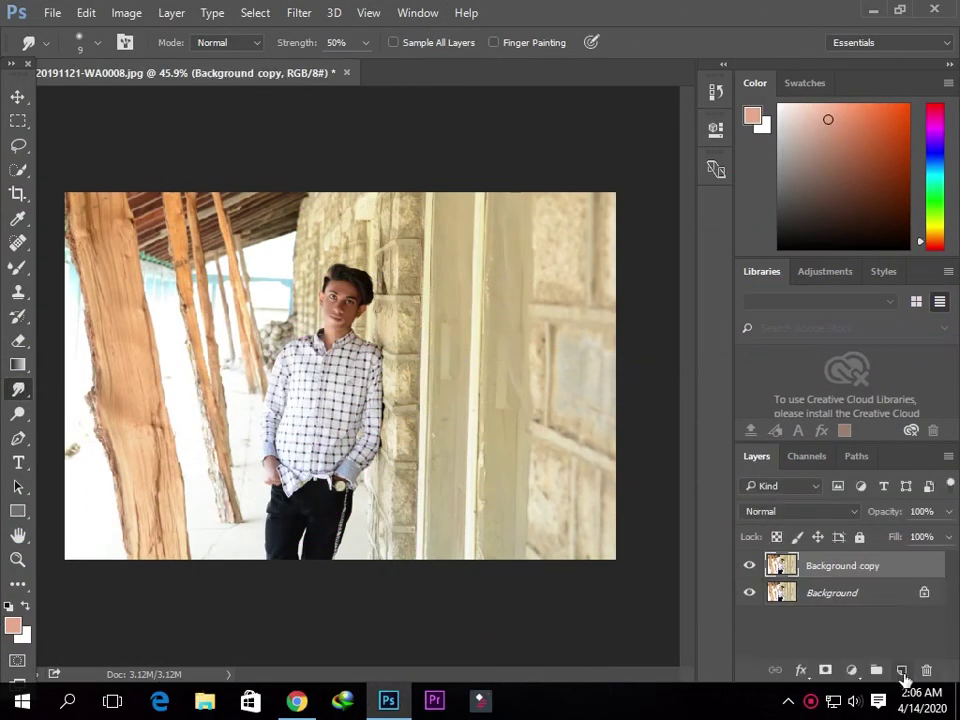
left_click(299, 13)
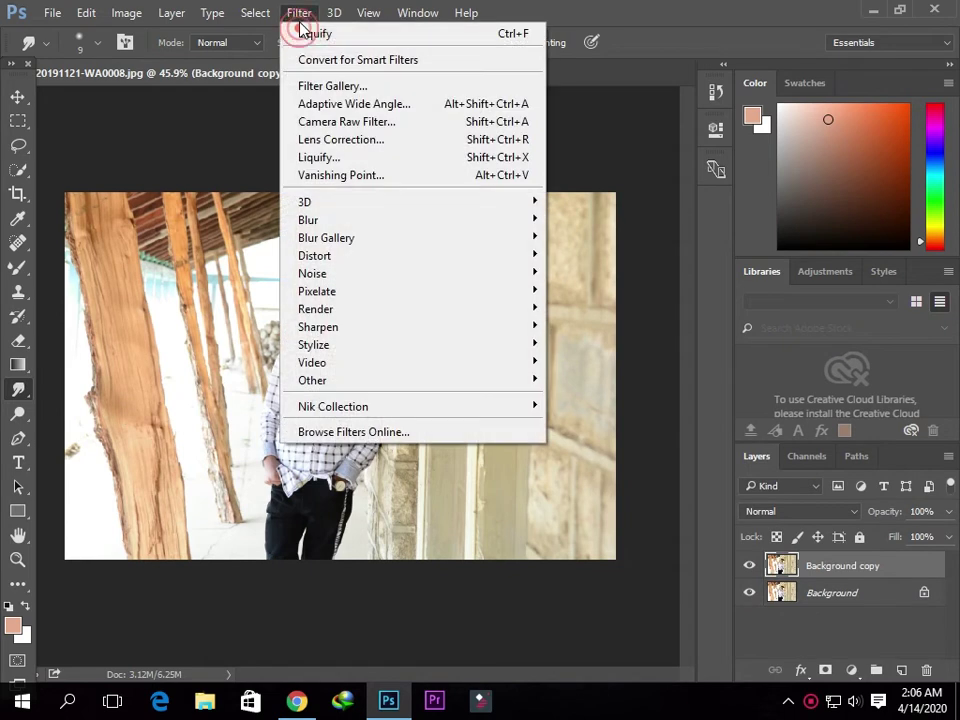
In Camera Raw set Highlights -94, Shadows +100, Whites -62, Blacks -57 and Clarity +10.
left_click(364, 124)
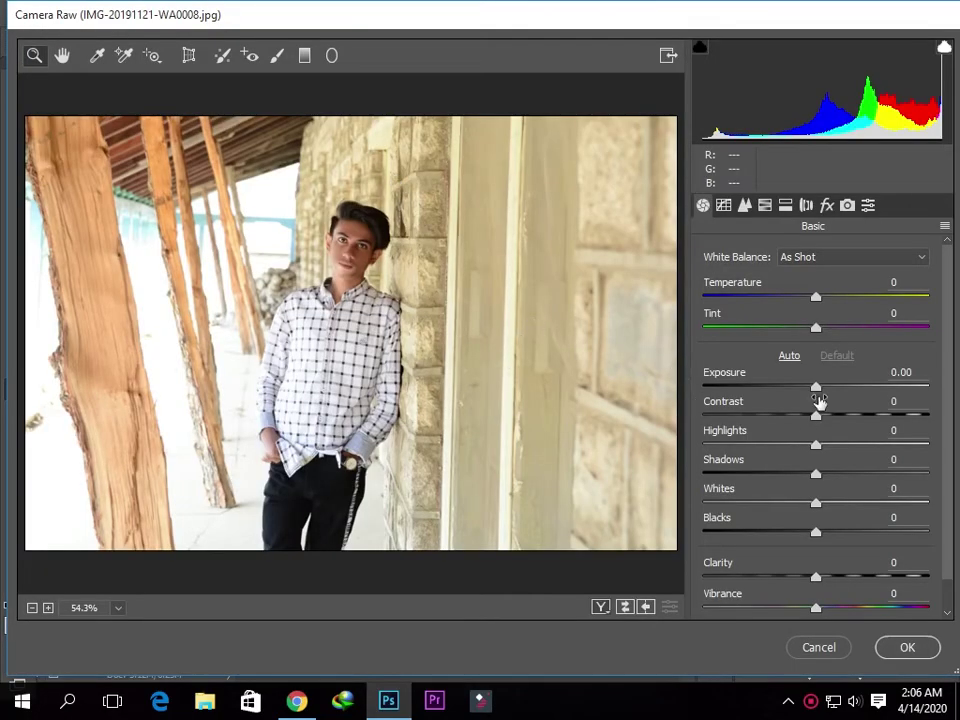
left_click_drag(815, 446, 711, 444)
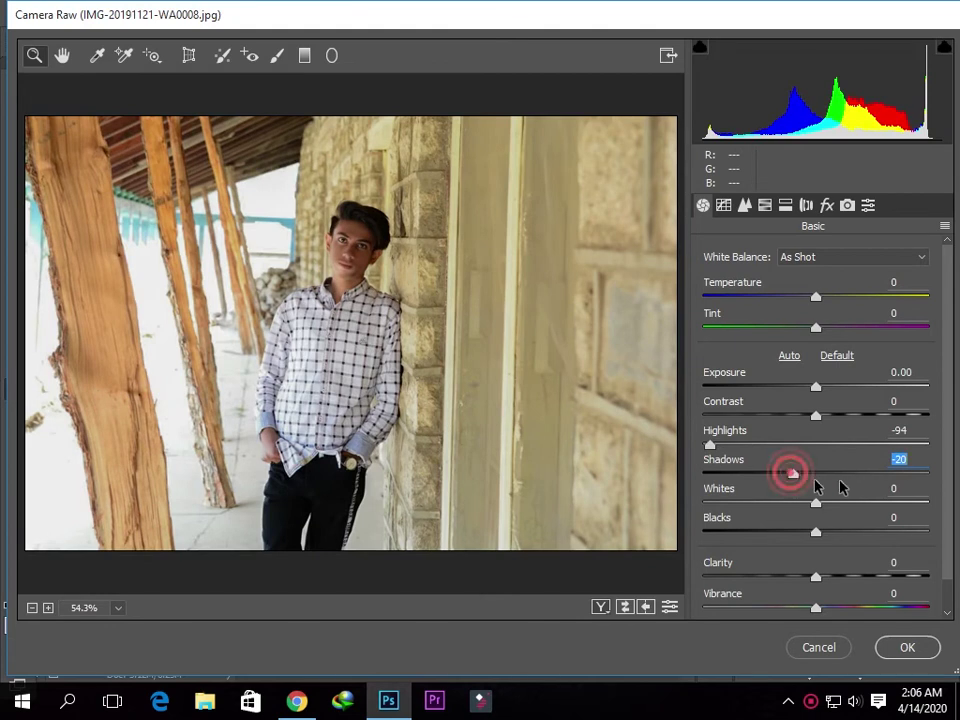
mouse_move(791, 474)
left_mouse_down()
mouse_move(889, 476)
mouse_move(957, 458)
left_mouse_up()
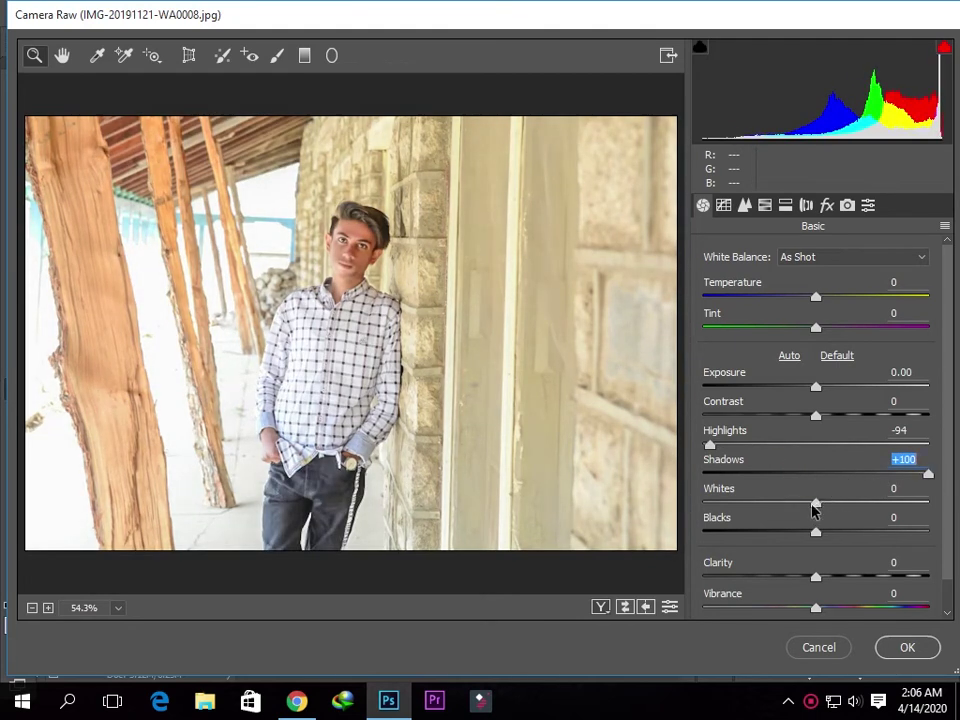
left_click_drag(813, 505, 747, 490)
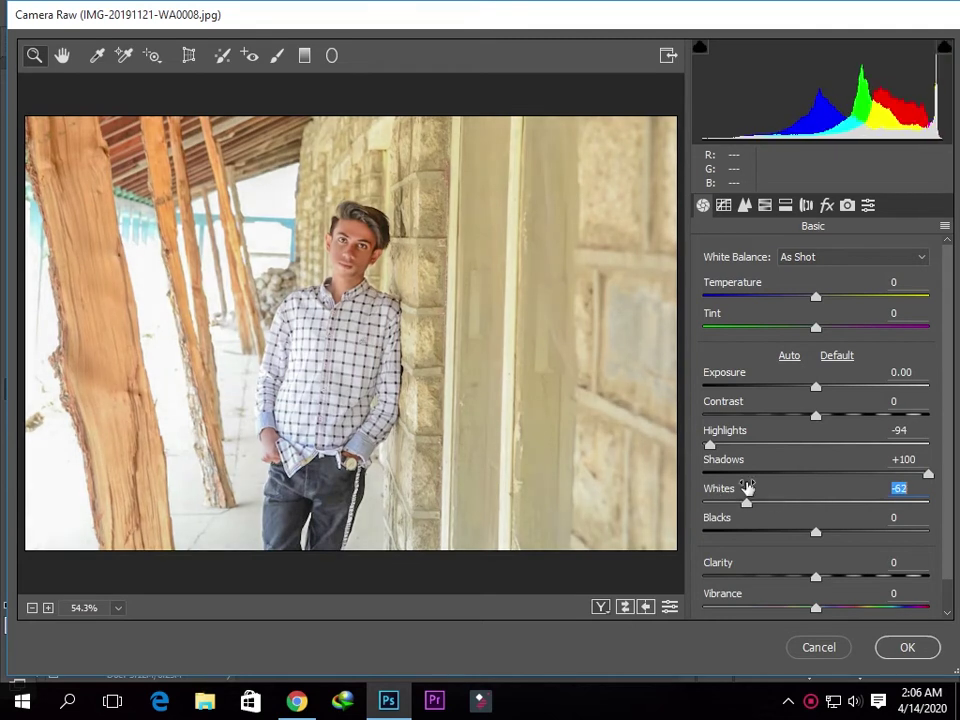
mouse_move(815, 531)
left_mouse_down()
mouse_move(737, 574)
mouse_move(752, 574)
left_mouse_up()
left_click(815, 577)
mouse_move(815, 577)
left_mouse_down()
mouse_move(831, 577)
mouse_move(824, 583)
left_mouse_up()
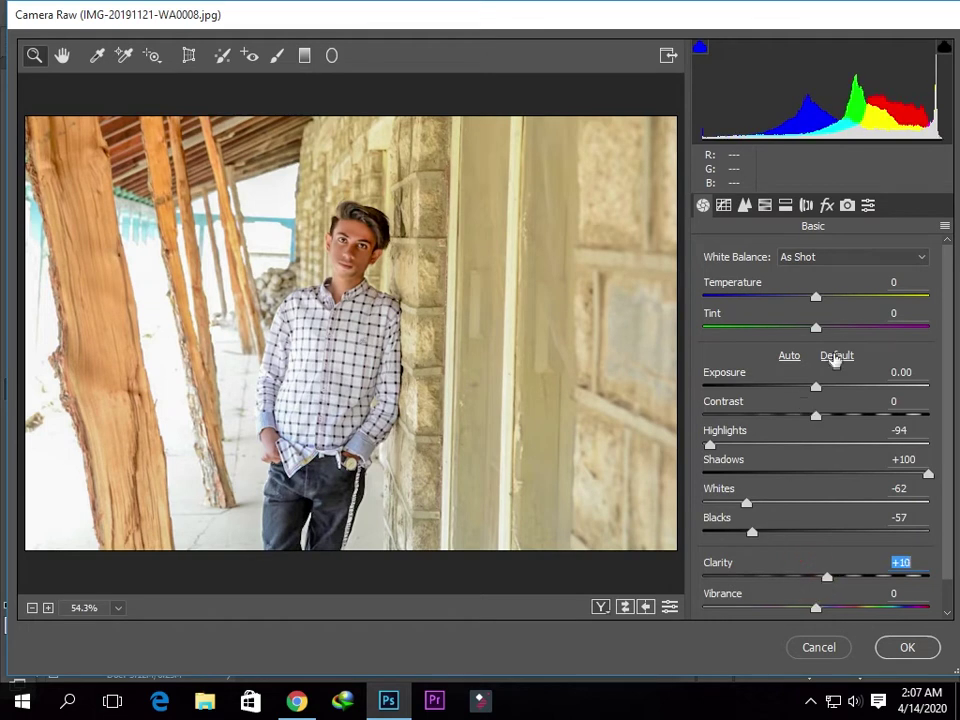
left_click(306, 56)
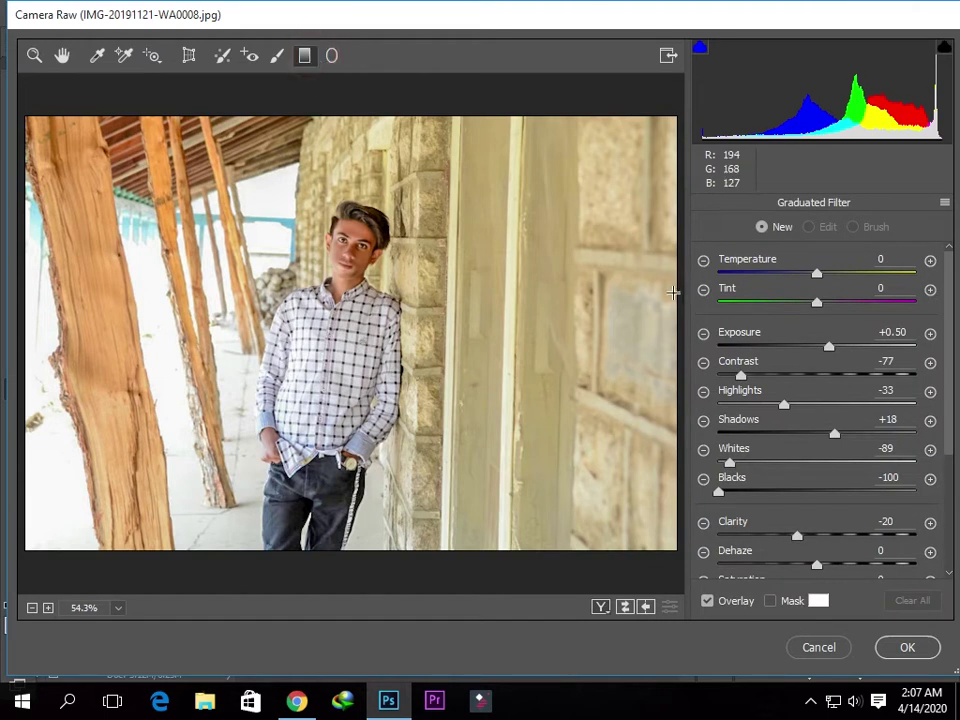
Lay a graduated filter from the right edge to the shoulder's left edge and lower its exposure.
left_click_drag(676, 297, 342, 289)
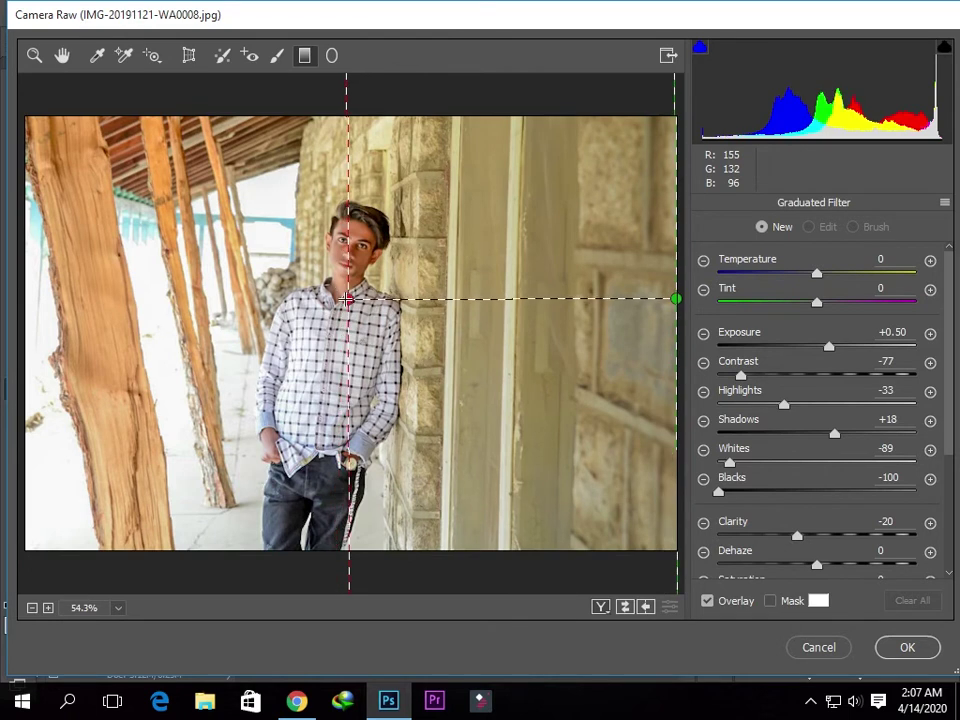
mouse_move(342, 289)
left_mouse_down()
mouse_move(296, 298)
mouse_move(342, 299)
left_mouse_up()
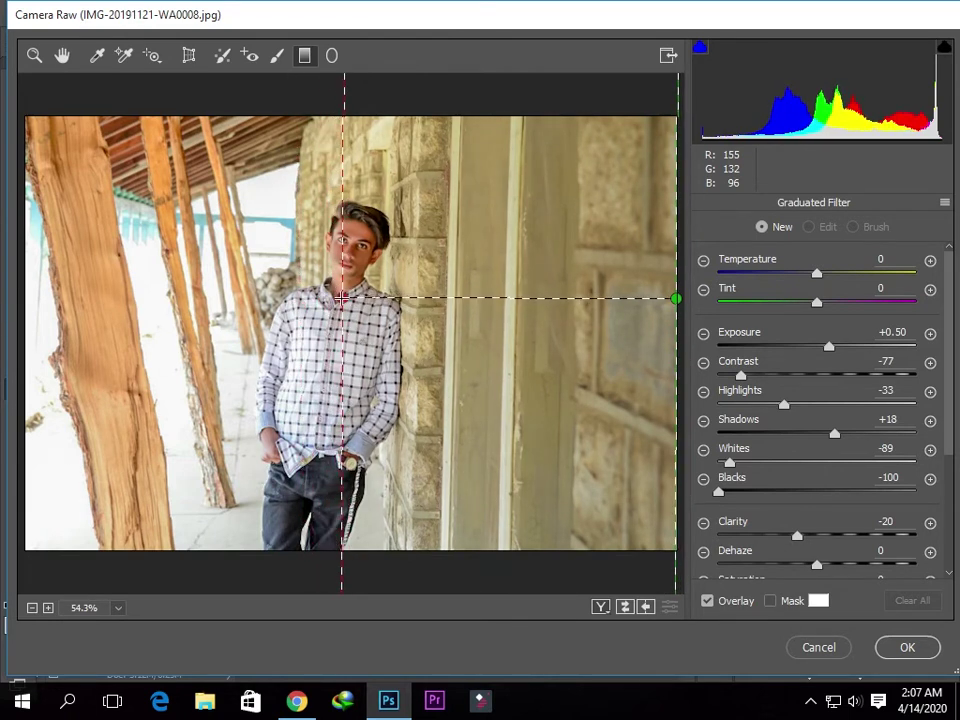
left_click_drag(829, 346, 814, 346)
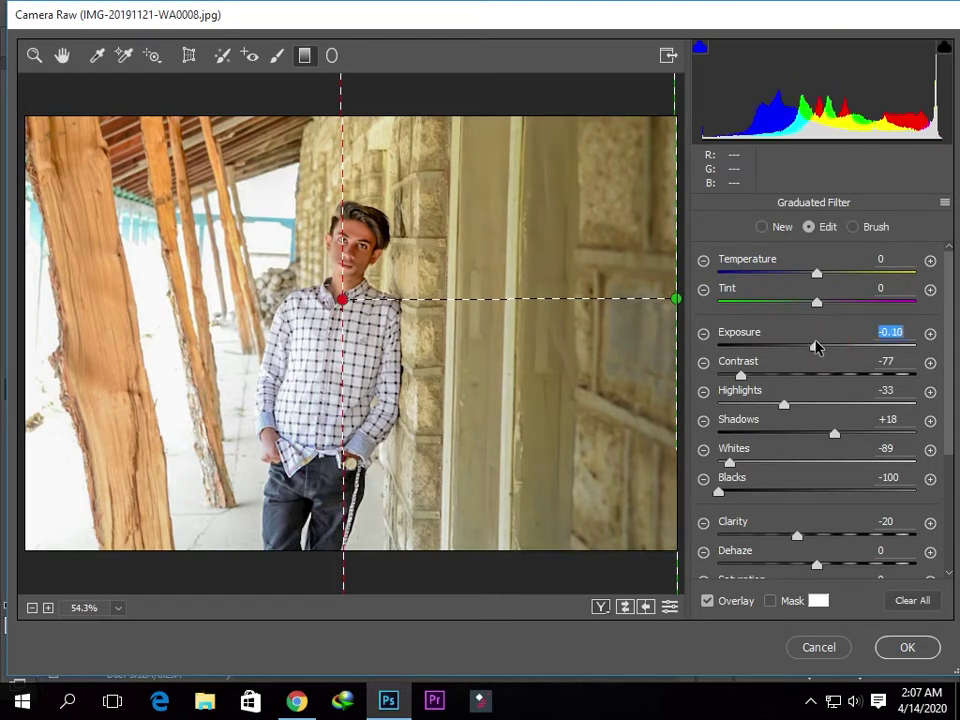
mouse_move(345, 310)
left_mouse_down()
mouse_move(308, 305)
mouse_move(298, 315)
left_mouse_up()
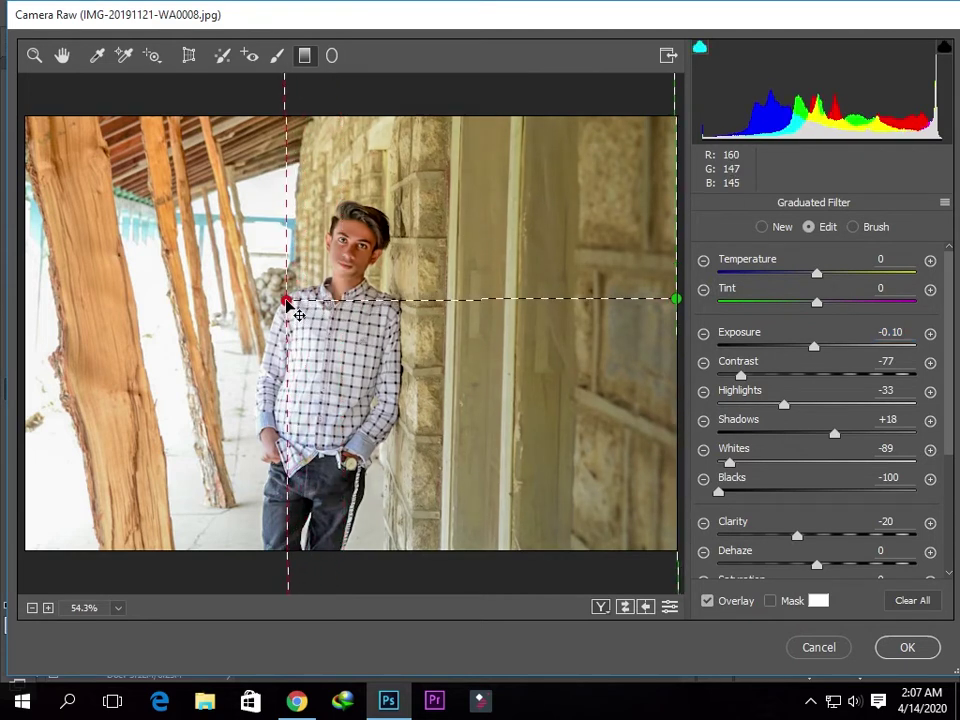
Set the graduated filter to Exposure -0.70, Temperature -13, Whites and Blacks -100.
left_click_drag(814, 346, 798, 347)
mouse_move(815, 272)
left_mouse_down()
mouse_move(793, 275)
mouse_move(804, 276)
left_mouse_up()
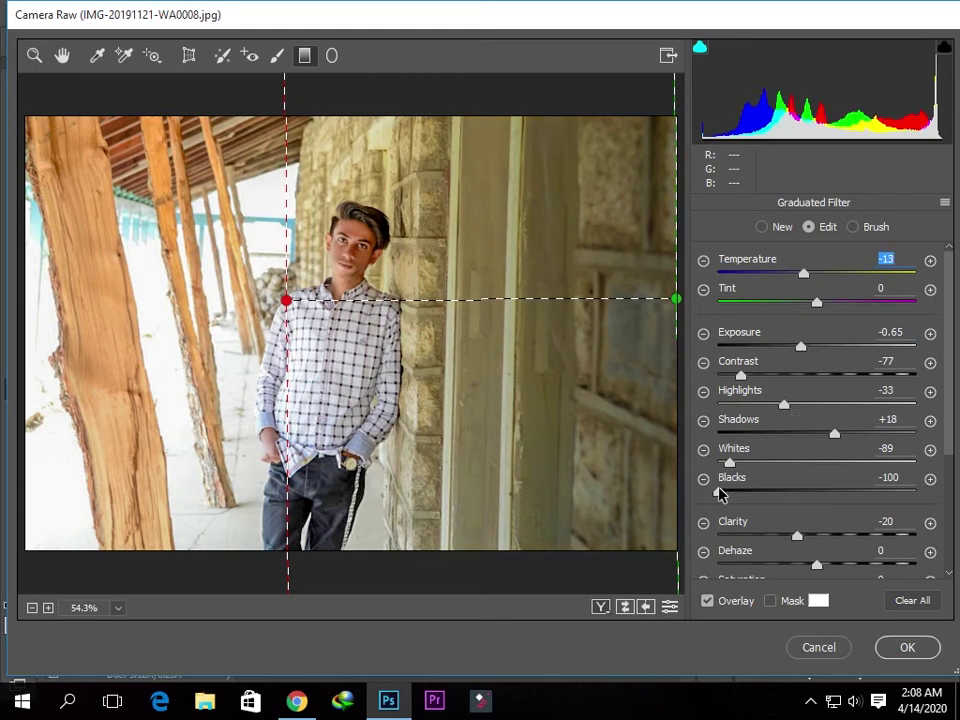
left_click(720, 492)
left_click_drag(730, 463, 712, 463)
mouse_move(783, 404)
left_mouse_down()
mouse_move(690, 420)
mouse_move(775, 428)
left_mouse_up()
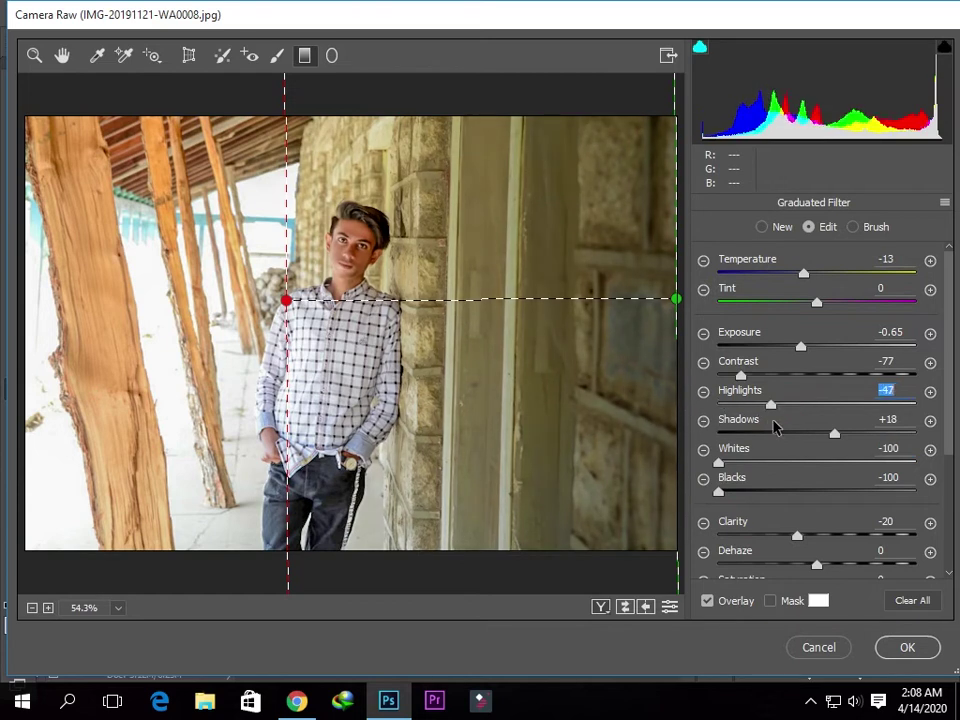
left_click_drag(802, 347, 798, 347)
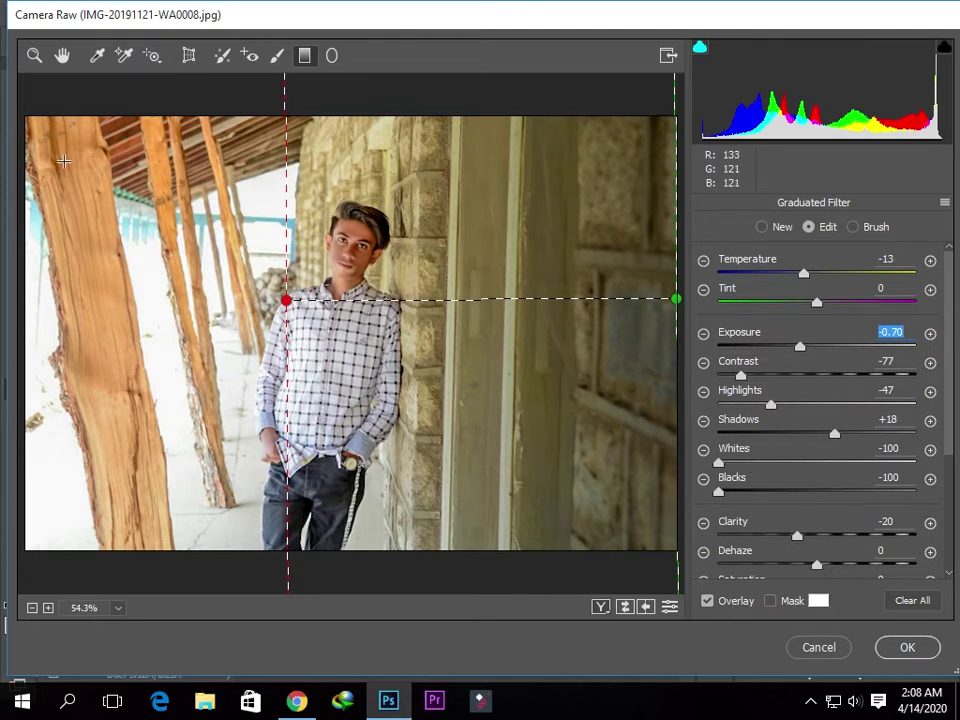
left_click(34, 57)
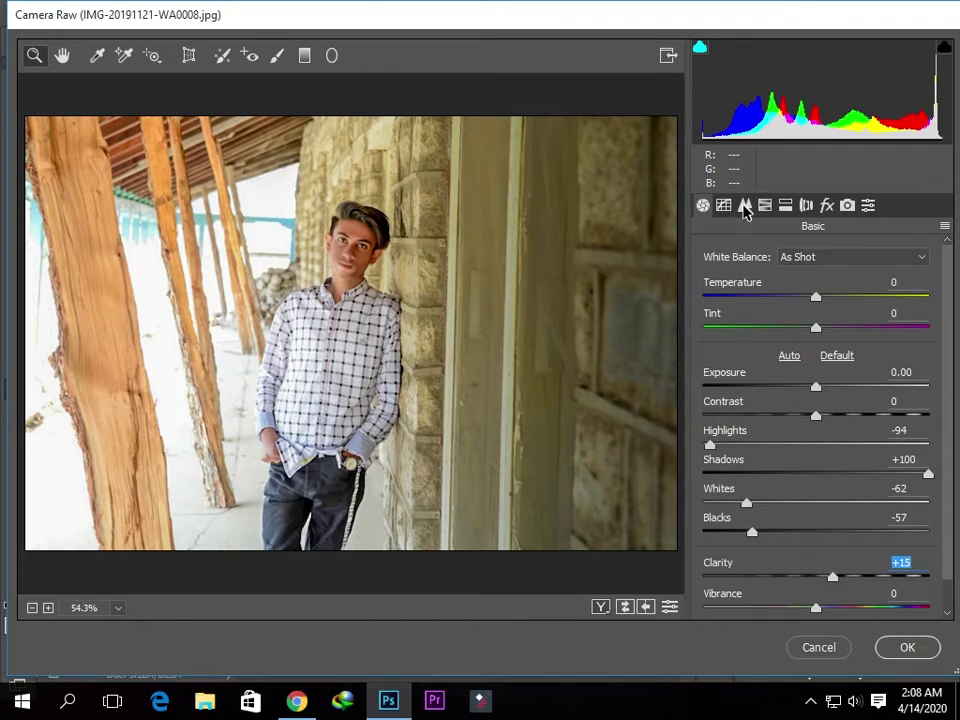
Set the parametric tone curve to Darks +12, Shadows -10, Highlights -13, then view the Point curve.
left_click(726, 206)
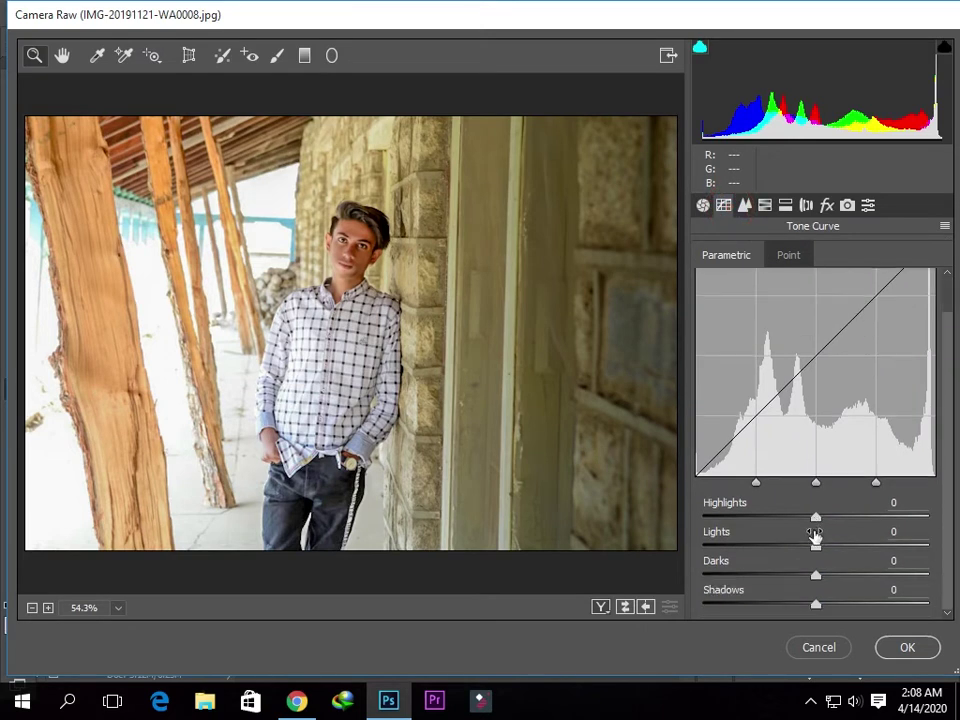
mouse_move(817, 576)
left_mouse_down()
mouse_move(828, 586)
mouse_move(804, 604)
left_mouse_up()
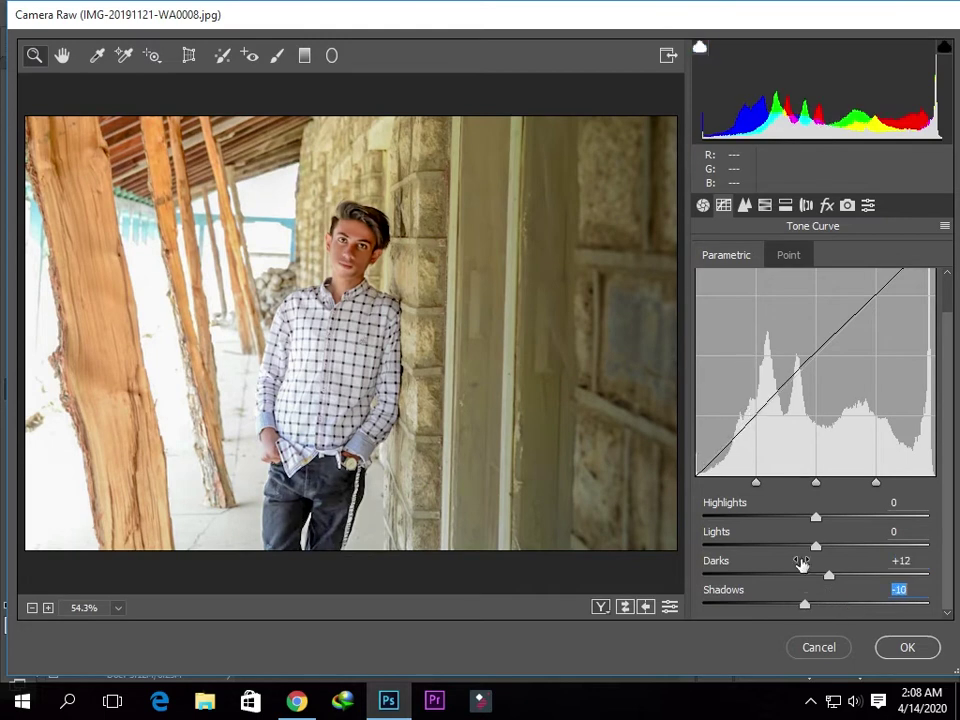
left_click_drag(815, 516, 801, 516)
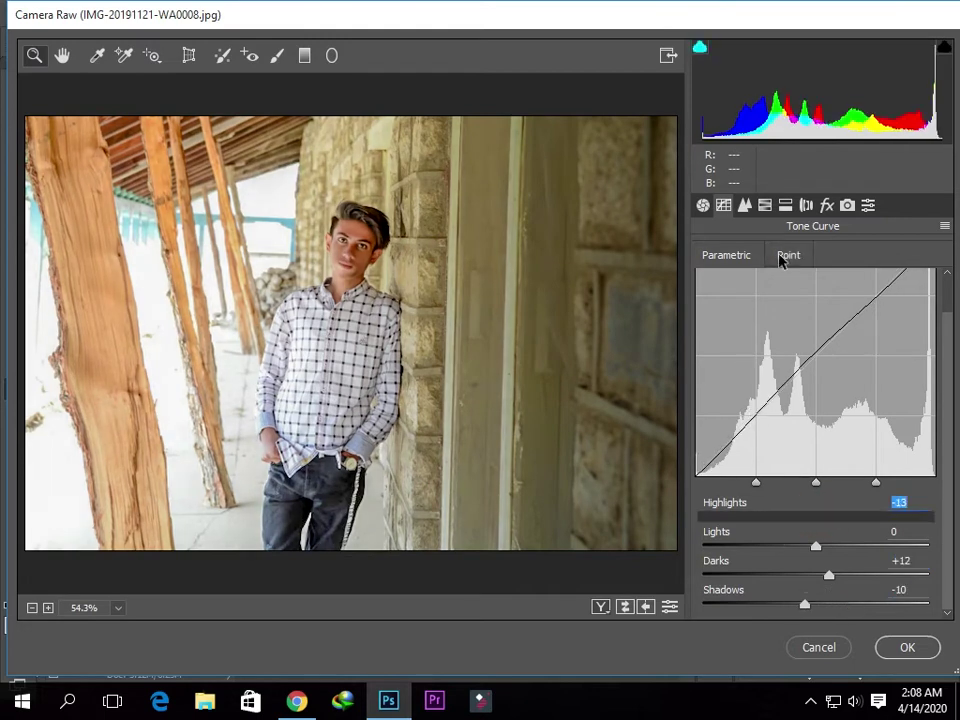
left_click(786, 256)
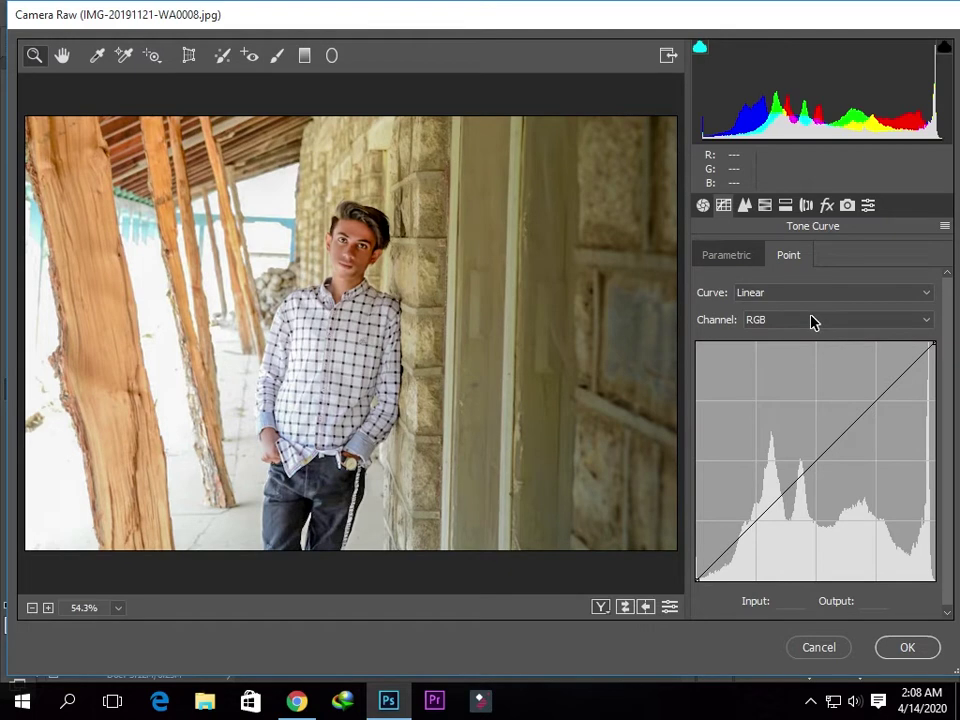
left_click(763, 206)
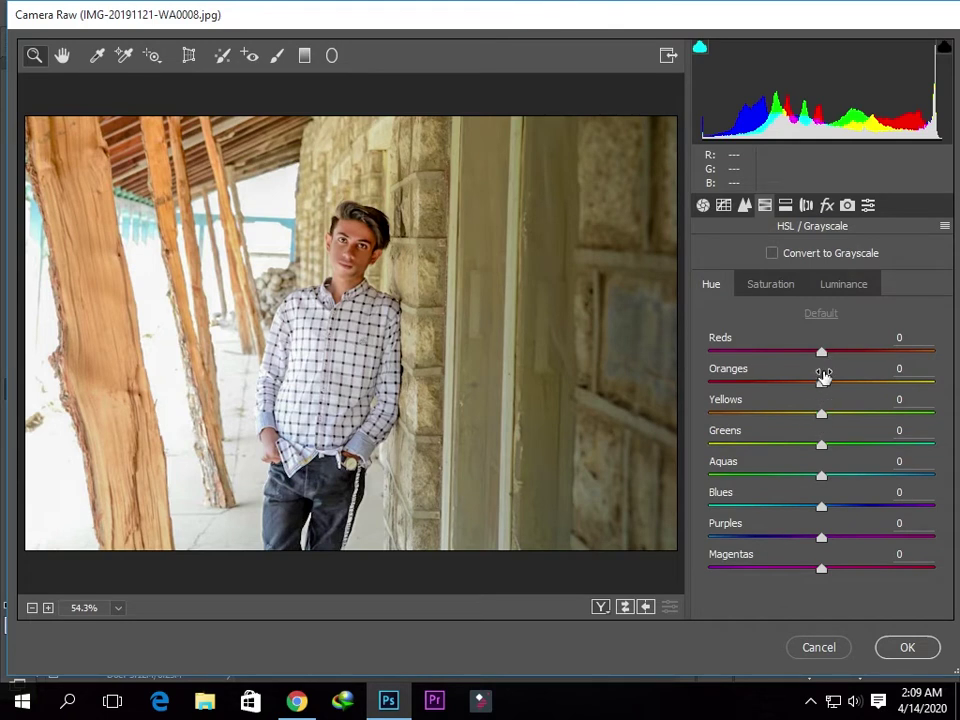
Set HSL saturation to Oranges -15, Yellows +82, and Blues and Purples -100.
left_click(770, 285)
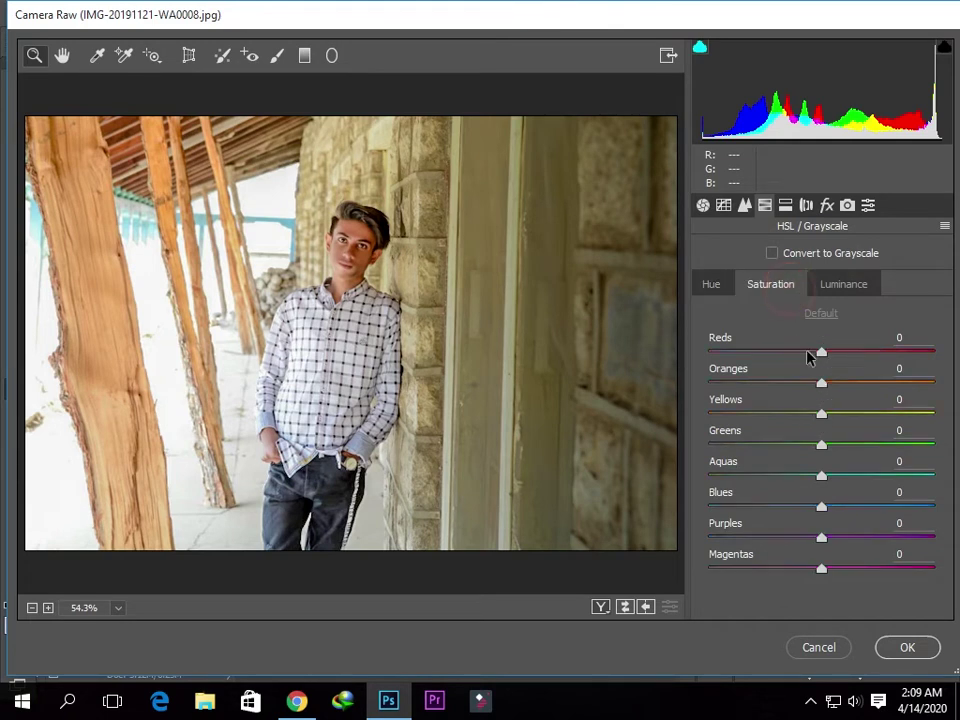
left_click_drag(821, 383, 805, 388)
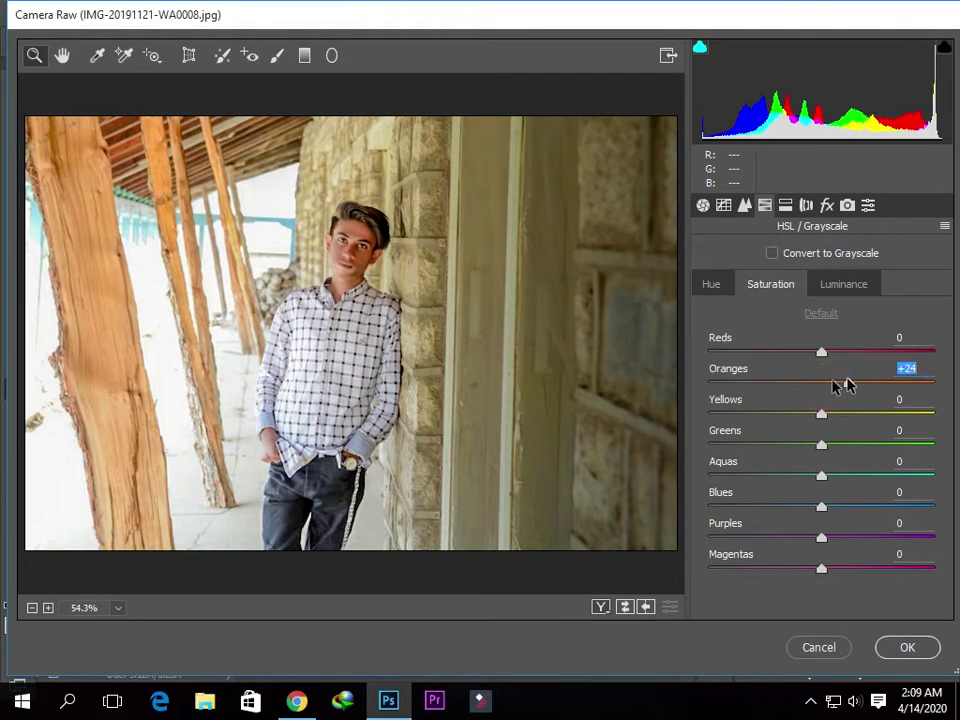
mouse_move(821, 413)
left_mouse_down()
mouse_move(935, 412)
mouse_move(893, 412)
mouse_move(913, 412)
left_mouse_up()
mouse_move(821, 446)
left_mouse_down()
mouse_move(806, 438)
mouse_move(918, 475)
mouse_move(816, 475)
mouse_move(913, 504)
mouse_move(767, 489)
mouse_move(800, 505)
mouse_move(656, 483)
left_mouse_up()
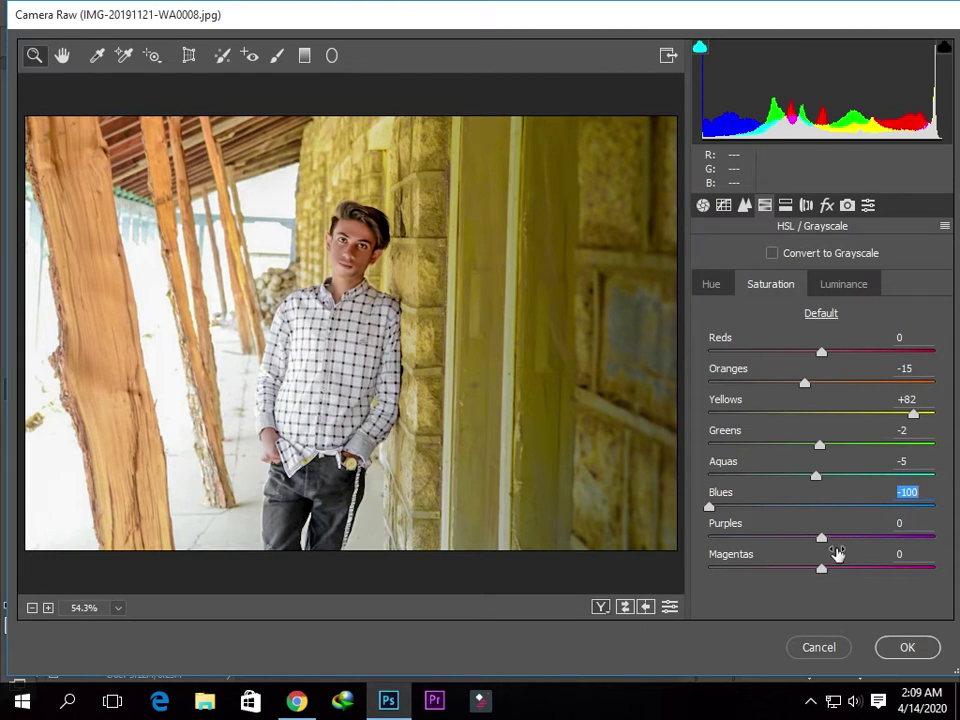
mouse_move(822, 538)
left_mouse_down()
mouse_move(652, 549)
mouse_move(957, 549)
left_mouse_up()
left_click_drag(2, 548, 701, 583)
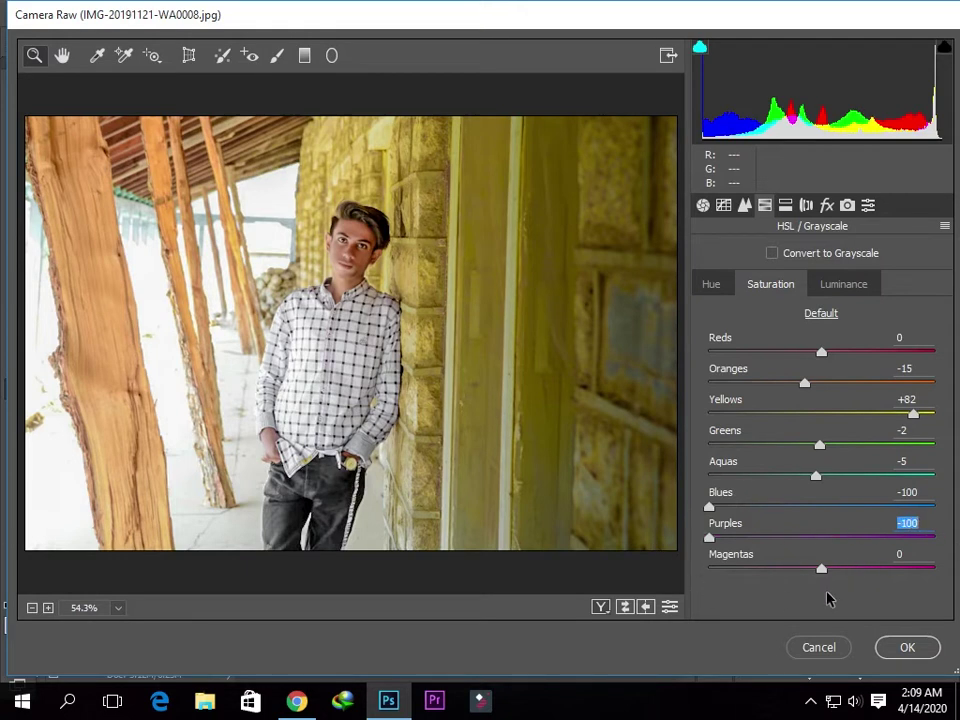
left_click(820, 569)
Slightly raise HSL luminance for Reds, Oranges, Yellows and Aquas.
left_click(835, 286)
mouse_move(821, 382)
left_mouse_down()
mouse_move(834, 392)
mouse_move(846, 358)
mouse_move(878, 363)
mouse_move(838, 353)
left_mouse_up()
mouse_move(823, 419)
left_mouse_down()
mouse_move(842, 414)
mouse_move(826, 414)
left_mouse_up()
left_click_drag(821, 475, 827, 475)
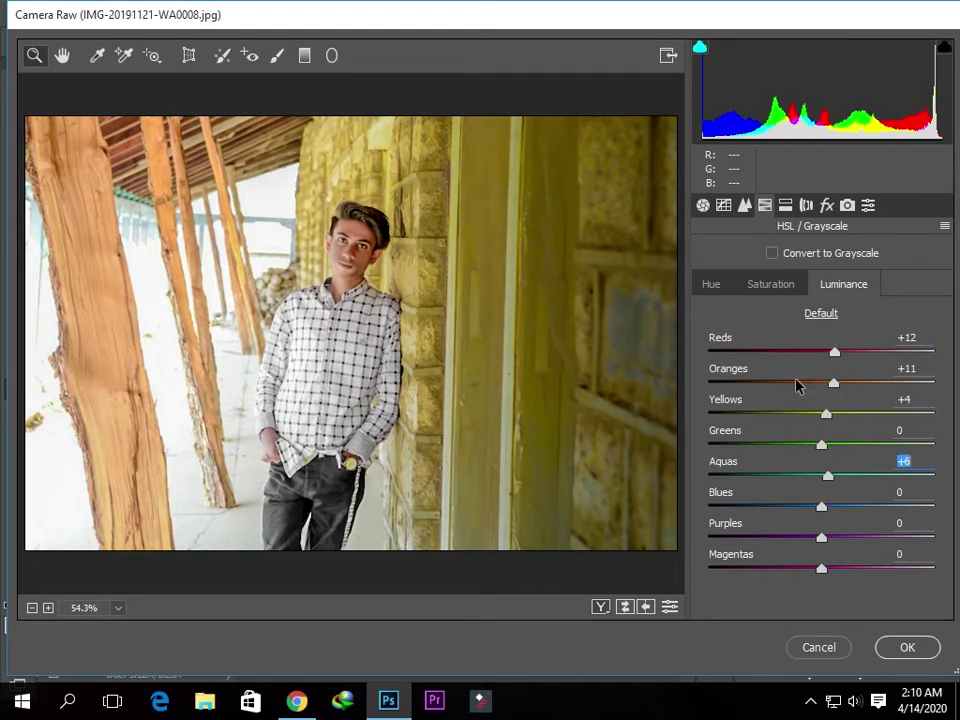
left_click(804, 204)
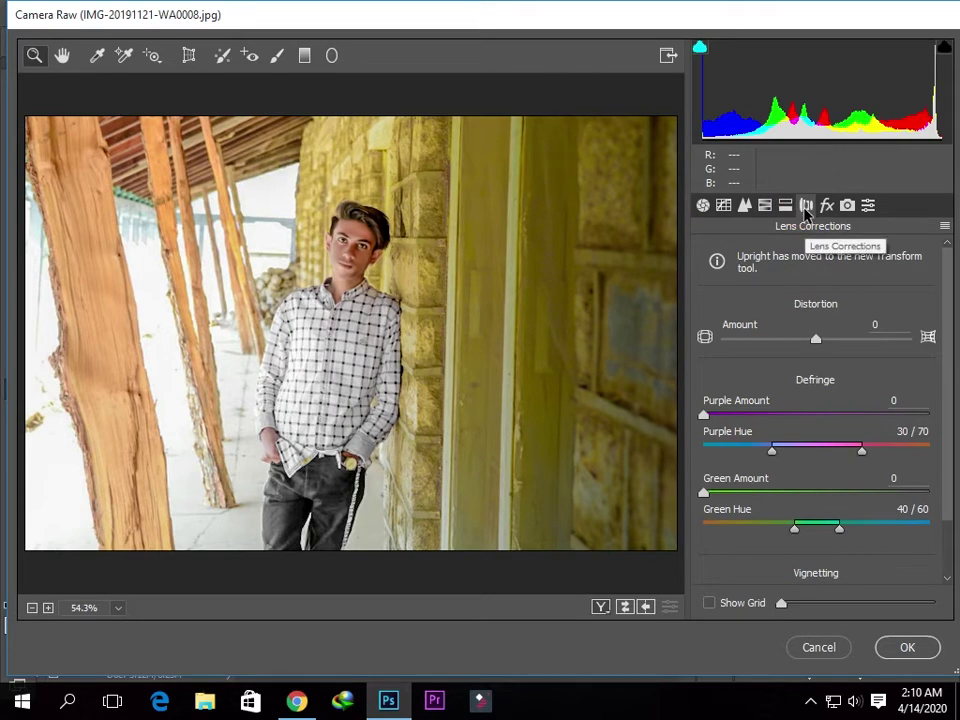
Set Lens Corrections vignetting to -26 to darken the photo's edges.
left_click(785, 206)
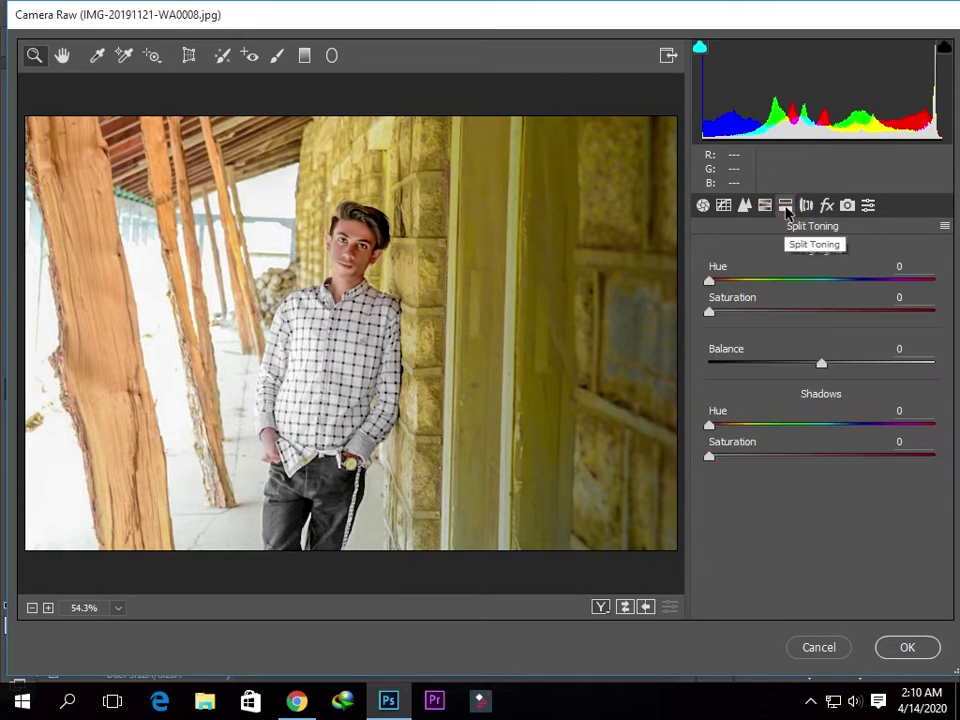
left_click(826, 206)
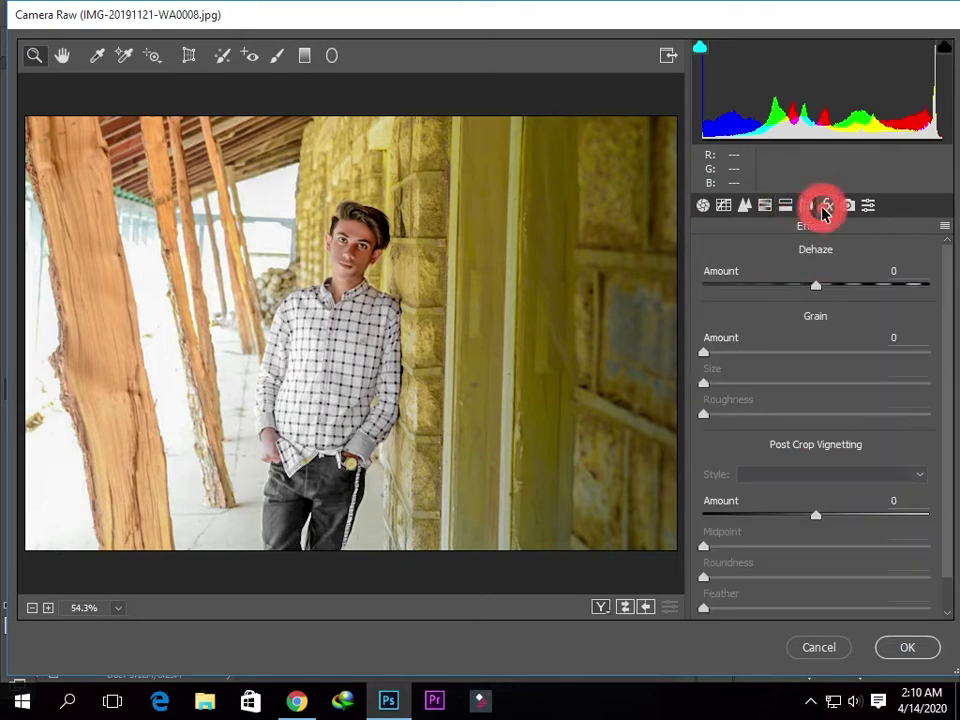
left_click(805, 206)
left_click(847, 205)
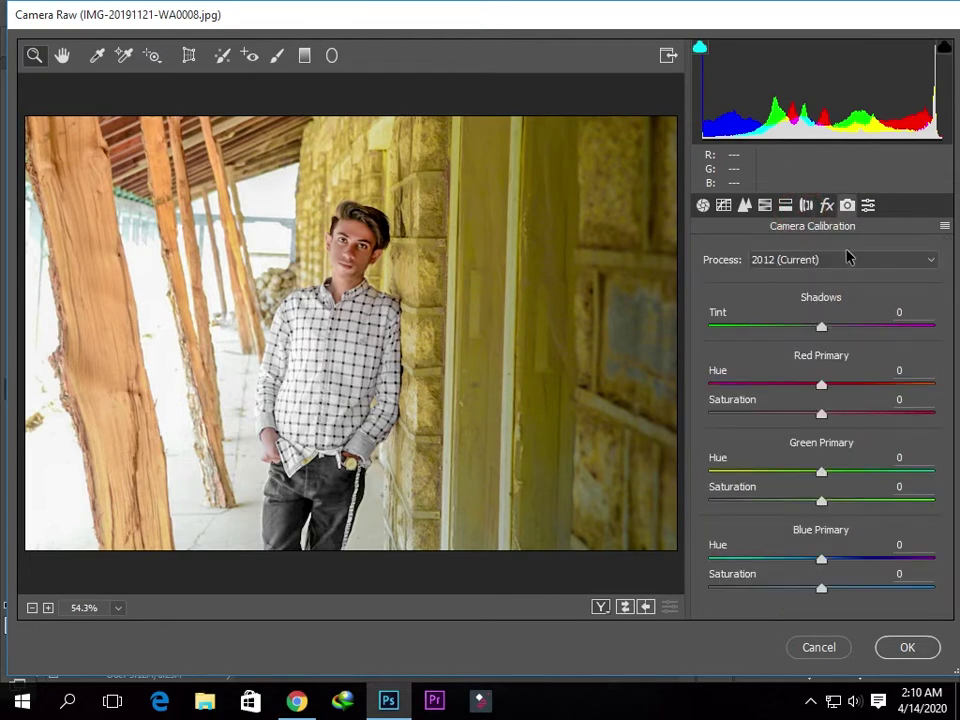
left_click(806, 206)
scroll(866, 413, "down", 2)
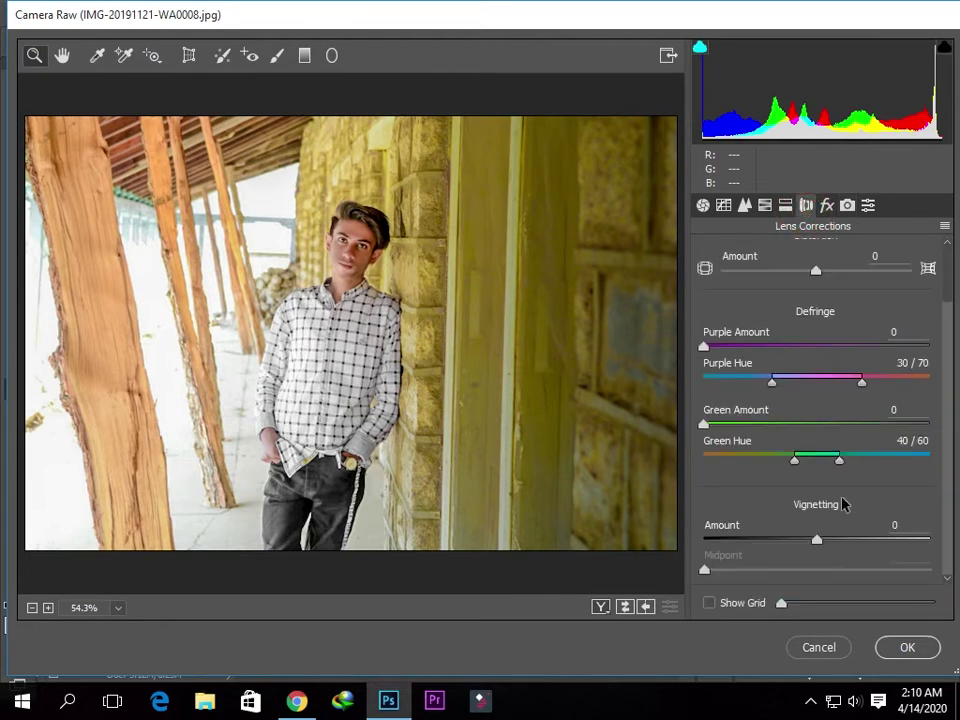
mouse_move(818, 540)
left_mouse_down()
mouse_move(757, 538)
mouse_move(768, 539)
left_mouse_up()
left_click(788, 539)
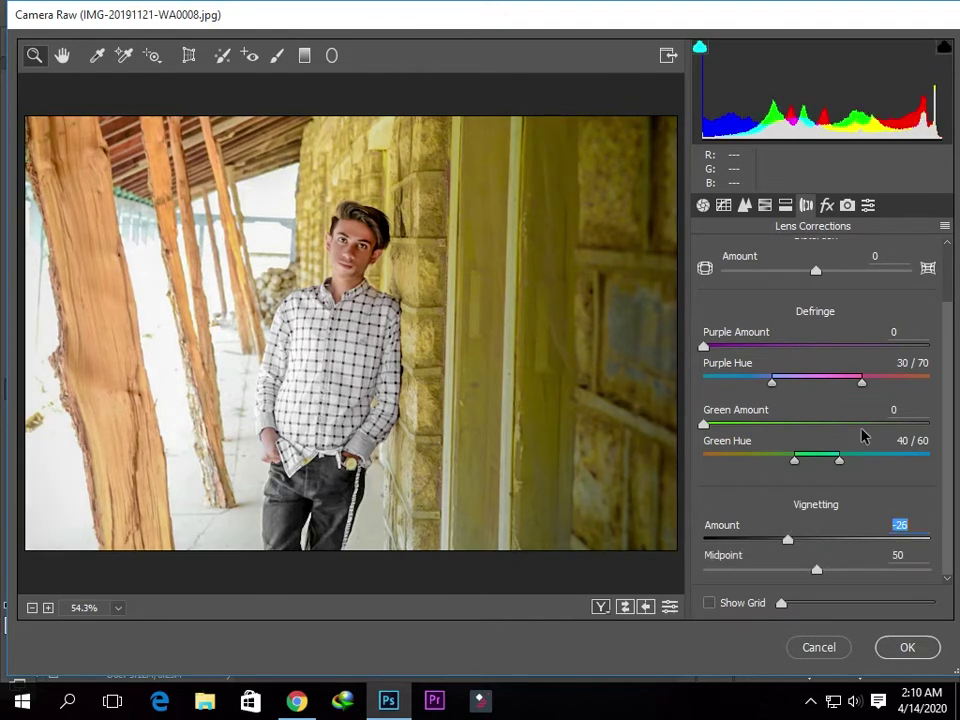
Set Dehaze +22 and Post Crop Vignetting -10, then commit the Camera Raw edits.
left_click(829, 205)
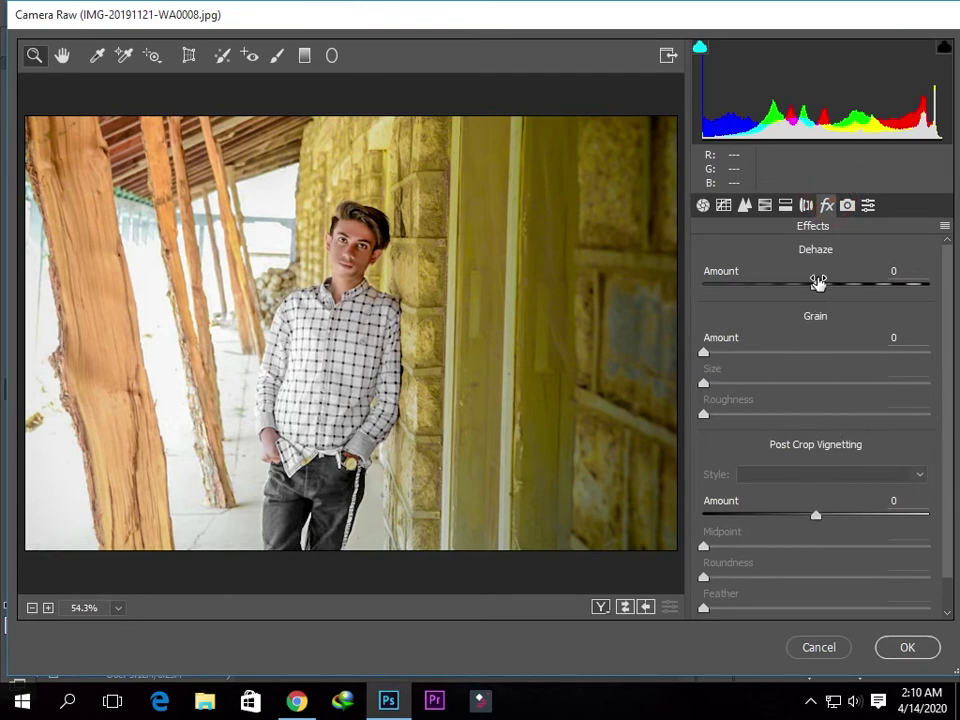
mouse_move(817, 288)
left_mouse_down()
mouse_move(859, 285)
mouse_move(840, 283)
left_mouse_up()
mouse_move(816, 515)
left_mouse_down()
mouse_move(797, 518)
mouse_move(812, 507)
left_mouse_up()
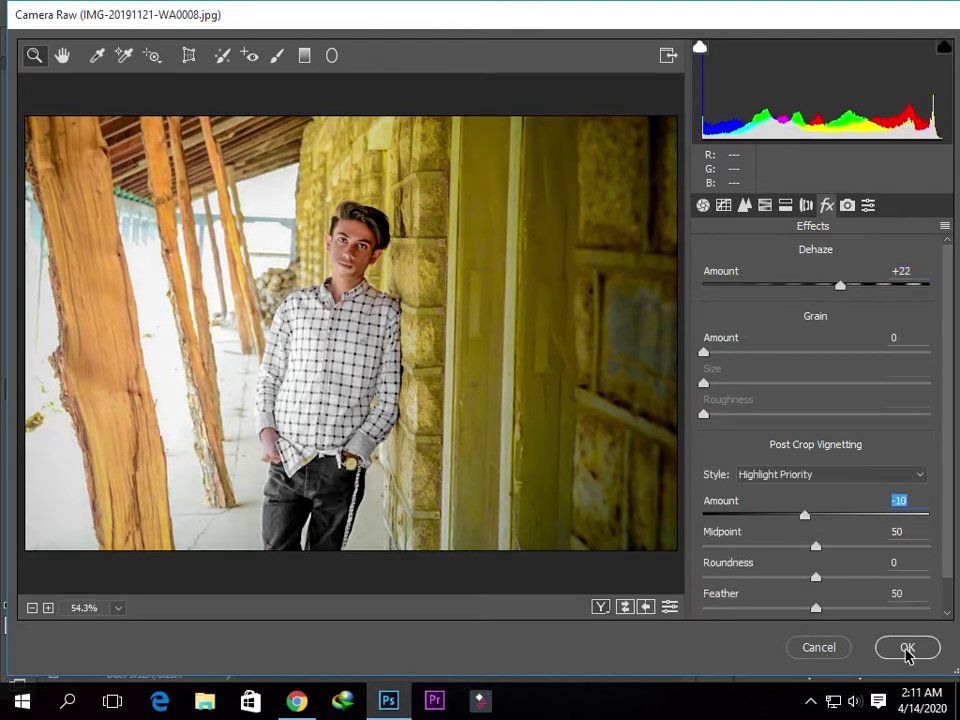
left_click(906, 649)
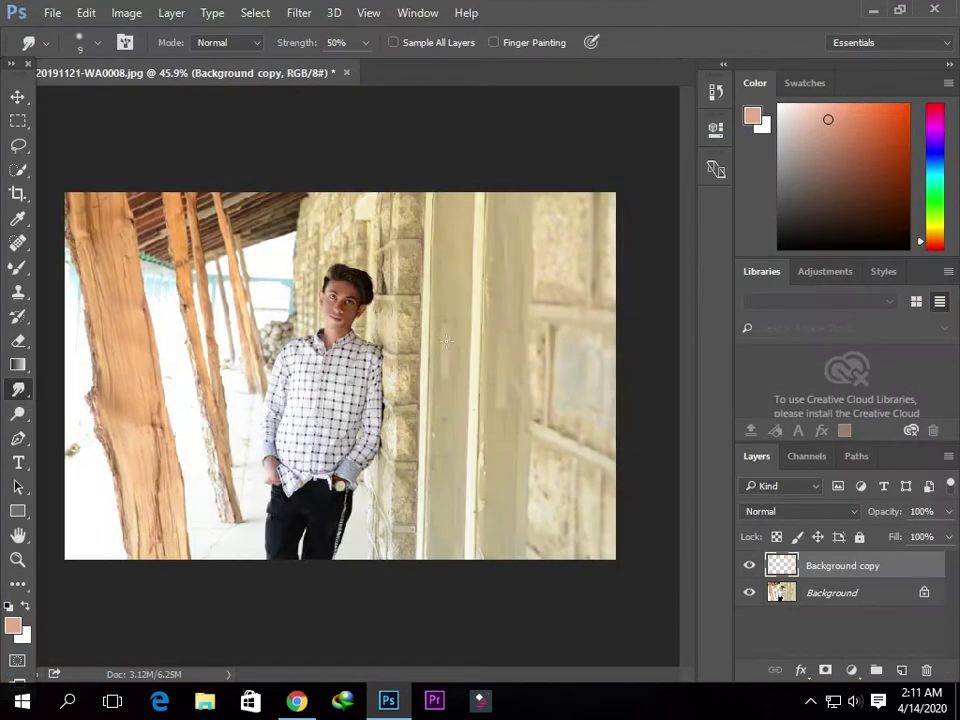
Duplicate the graded layer as Background copy 2 and marquee-select the right-hand door and wall.
scroll(340, 376, "up", 1)
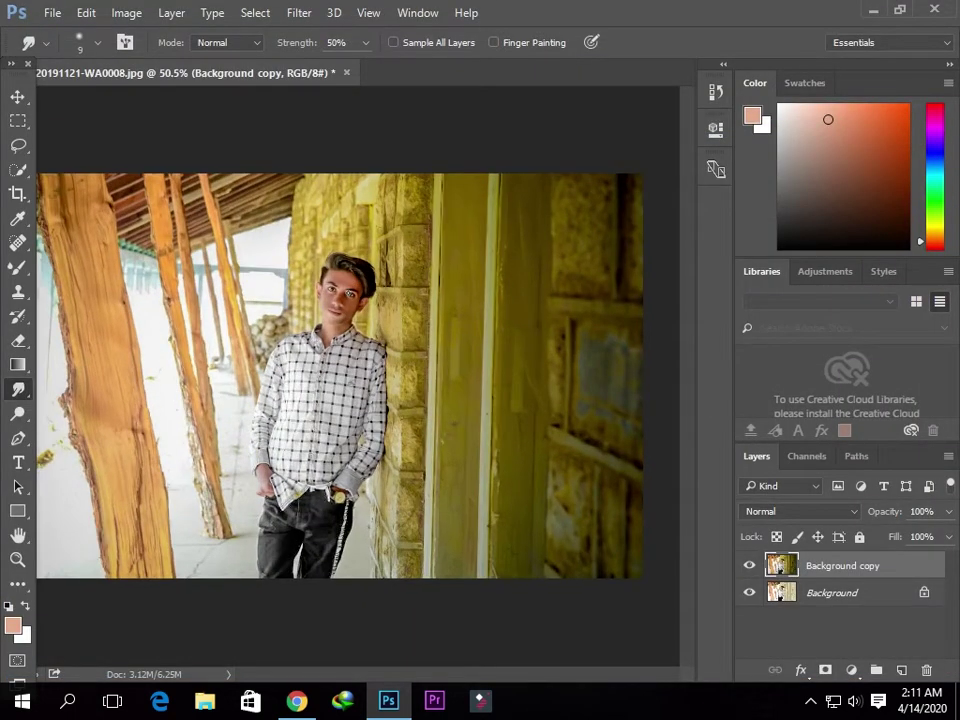
scroll(330, 376, "up", 1)
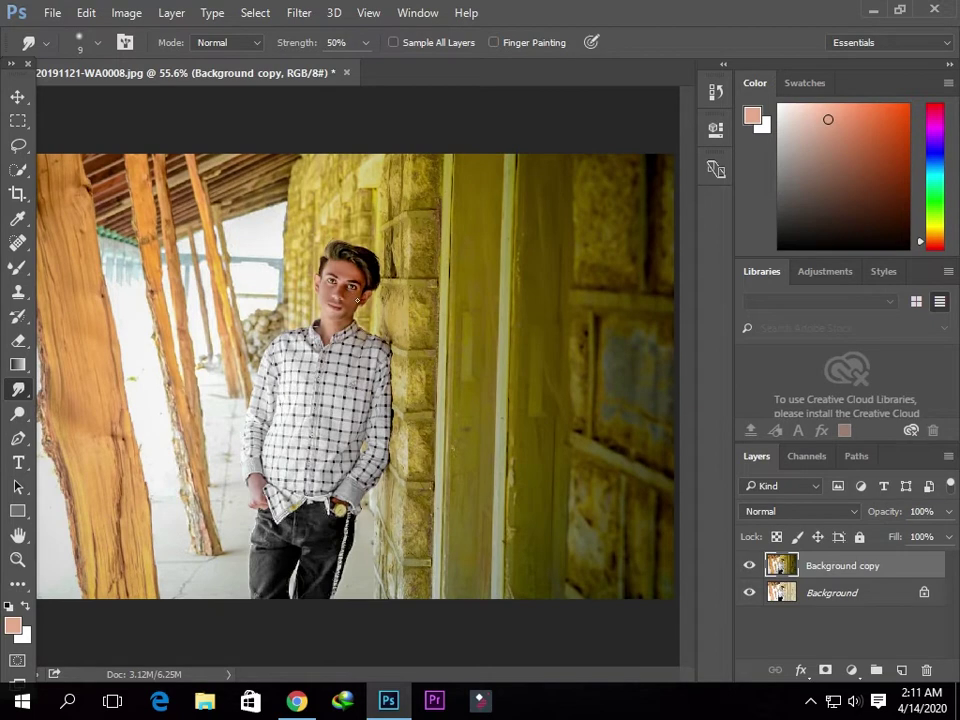
scroll(357, 300, "down", 1)
scroll(357, 300, "down", 1)
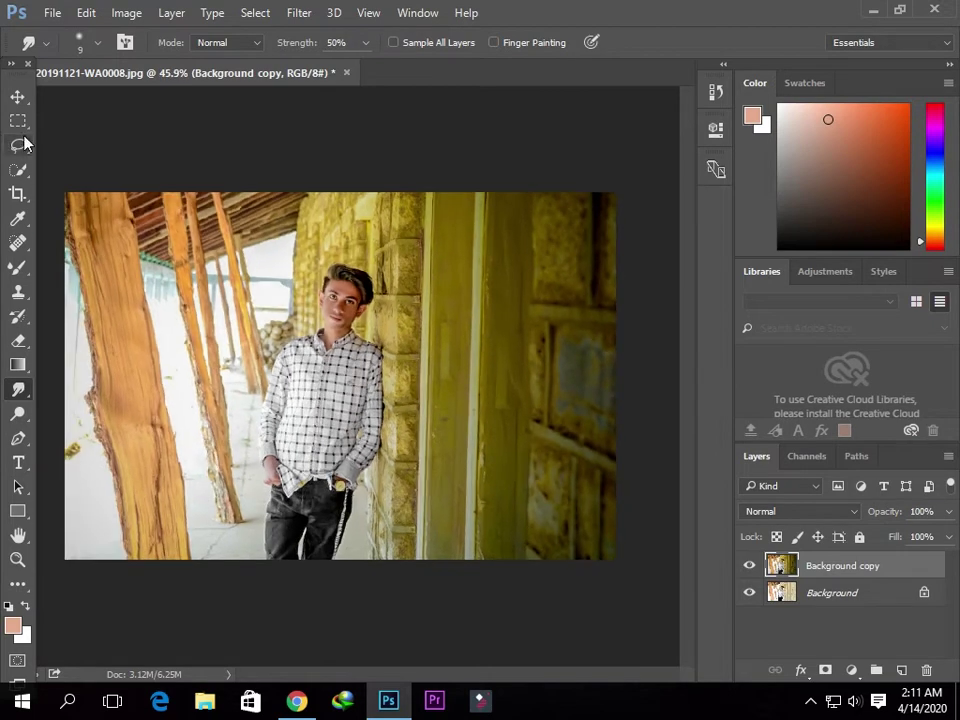
left_click(19, 121)
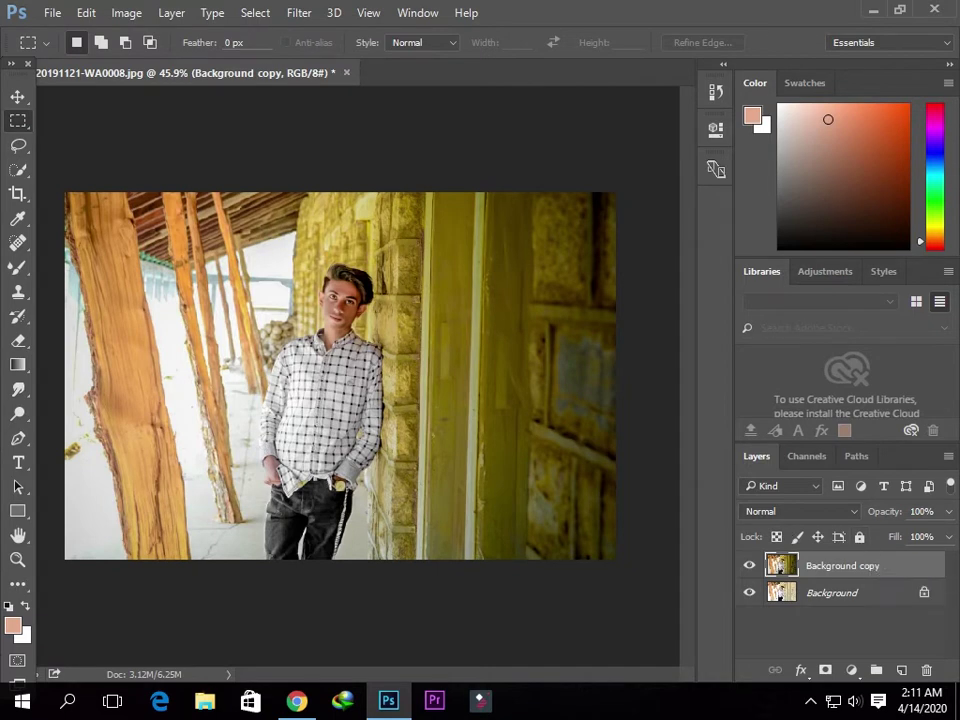
key("ctrl+j")
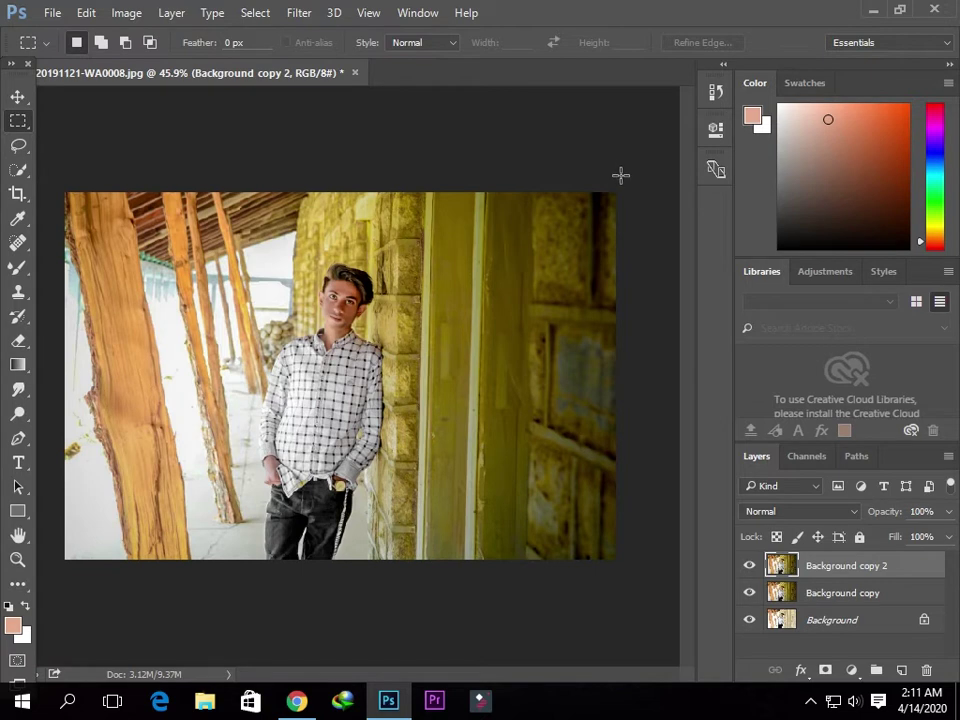
left_click_drag(619, 184, 418, 585)
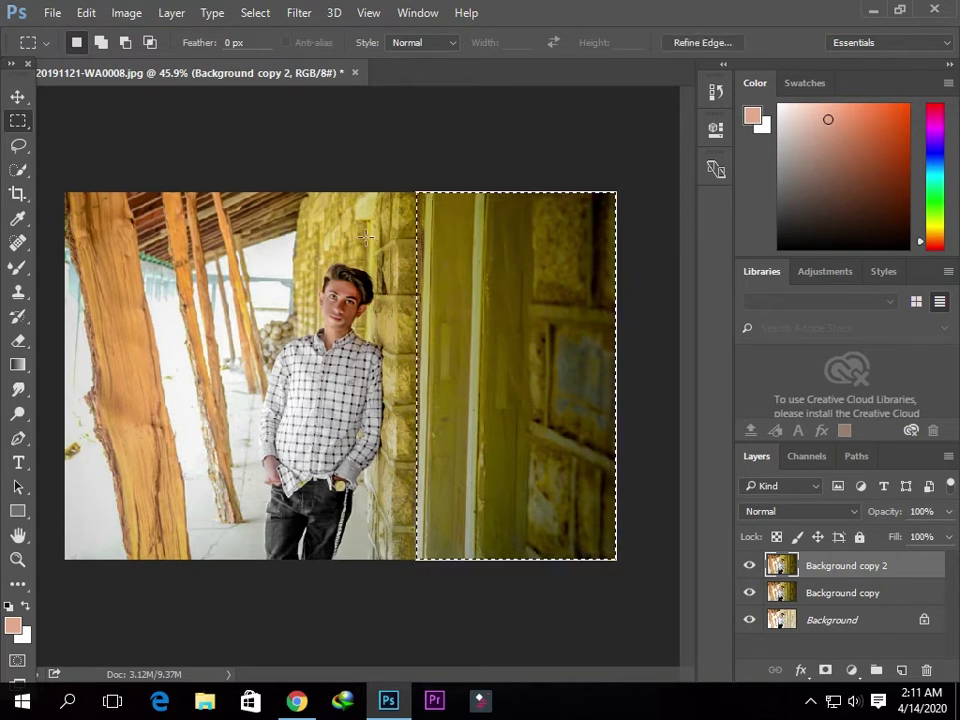
Apply a 4.5-pixel Gaussian Blur to the selected right-hand wall, then deselect and zoom out.
left_click(300, 12)
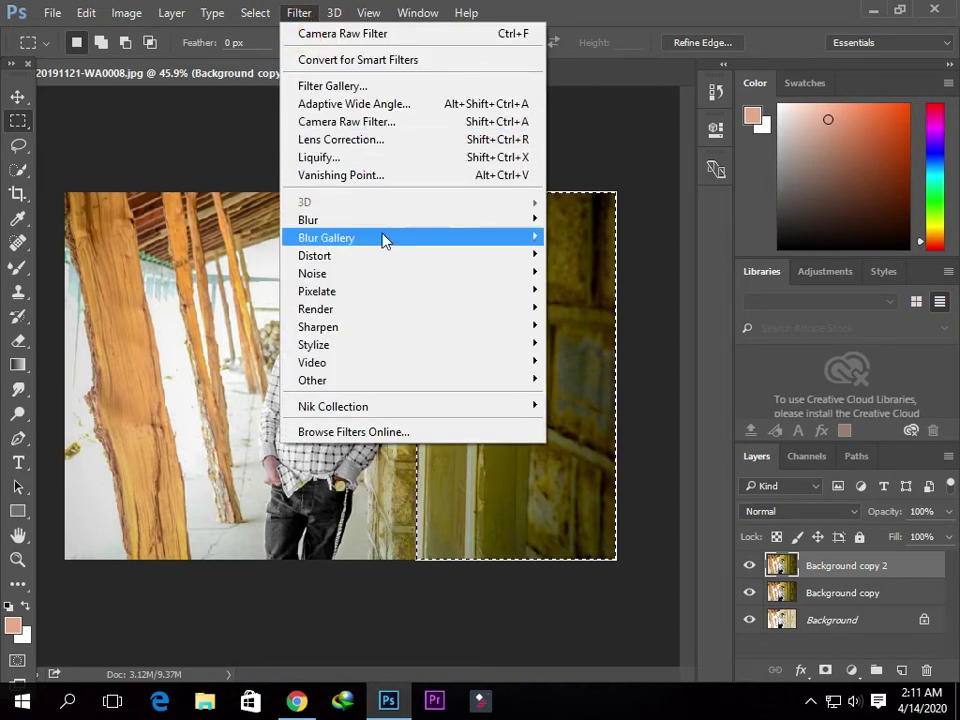
mouse_move(410, 220)
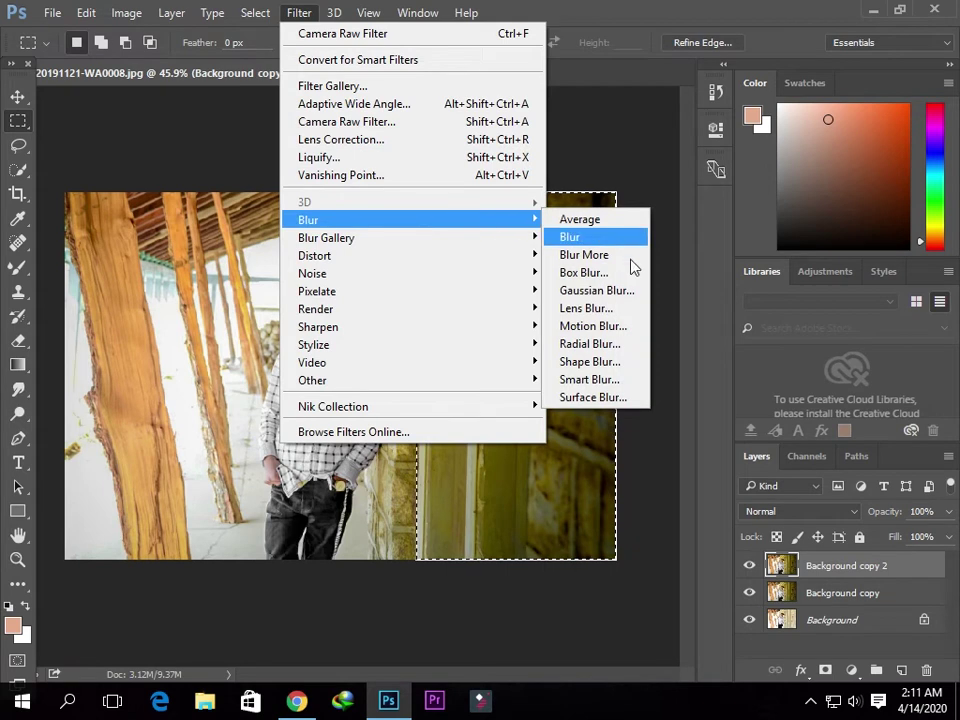
left_click(622, 290)
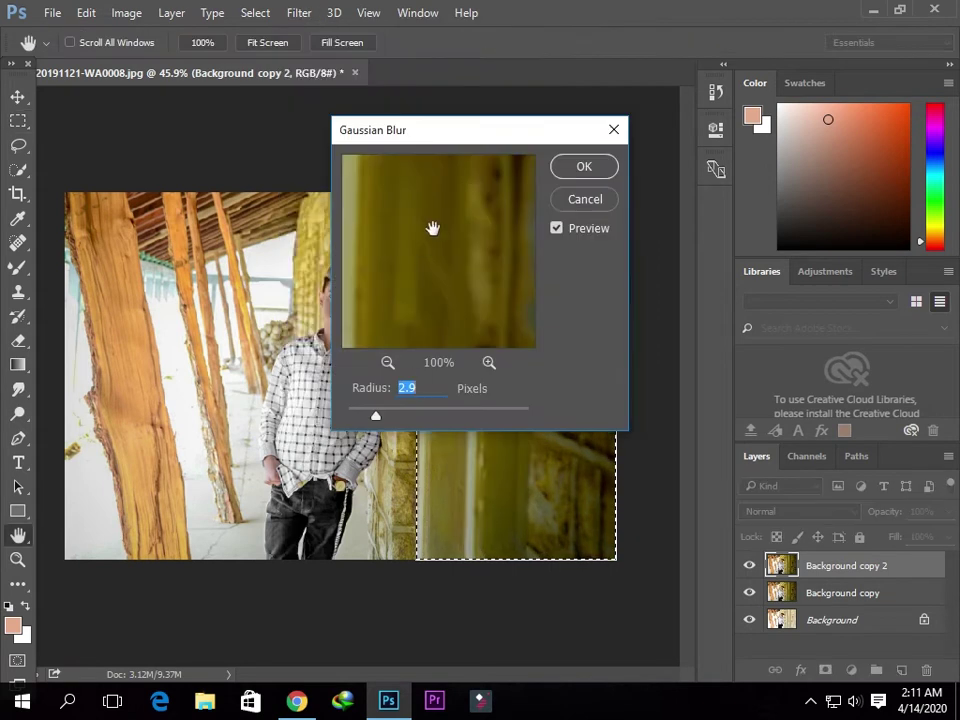
left_click_drag(463, 133, 93, 27)
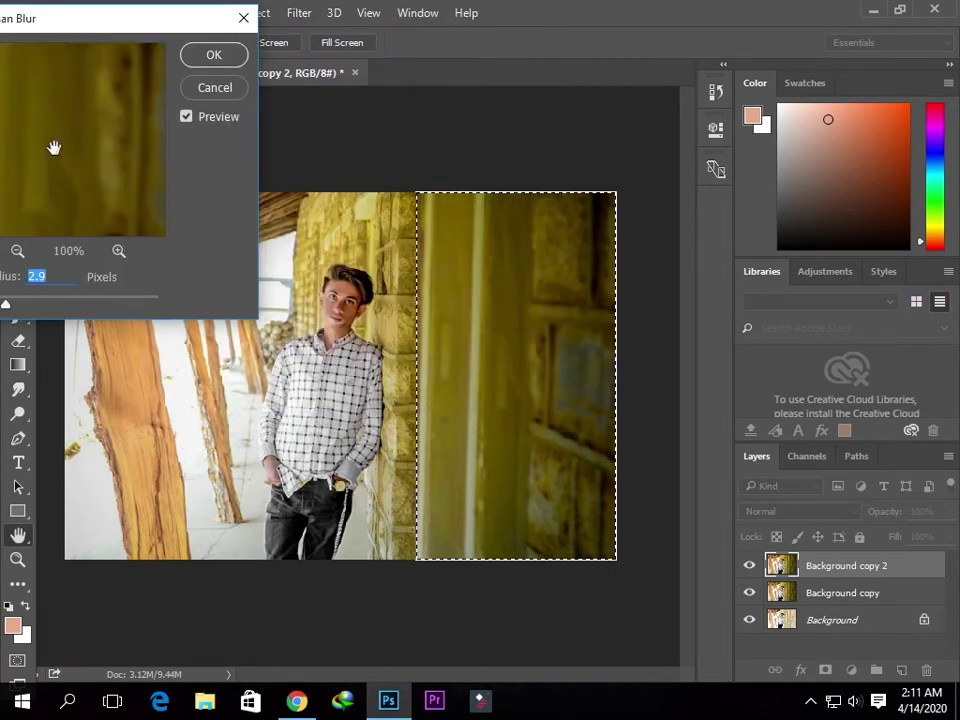
left_click_drag(5, 306, 30, 306)
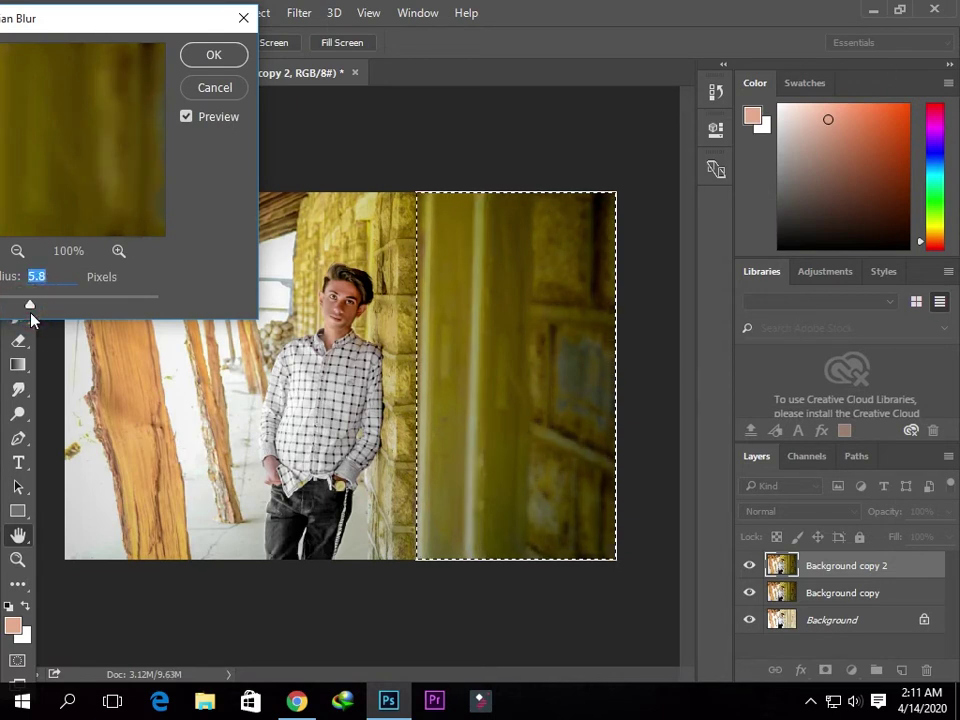
left_click(27, 316)
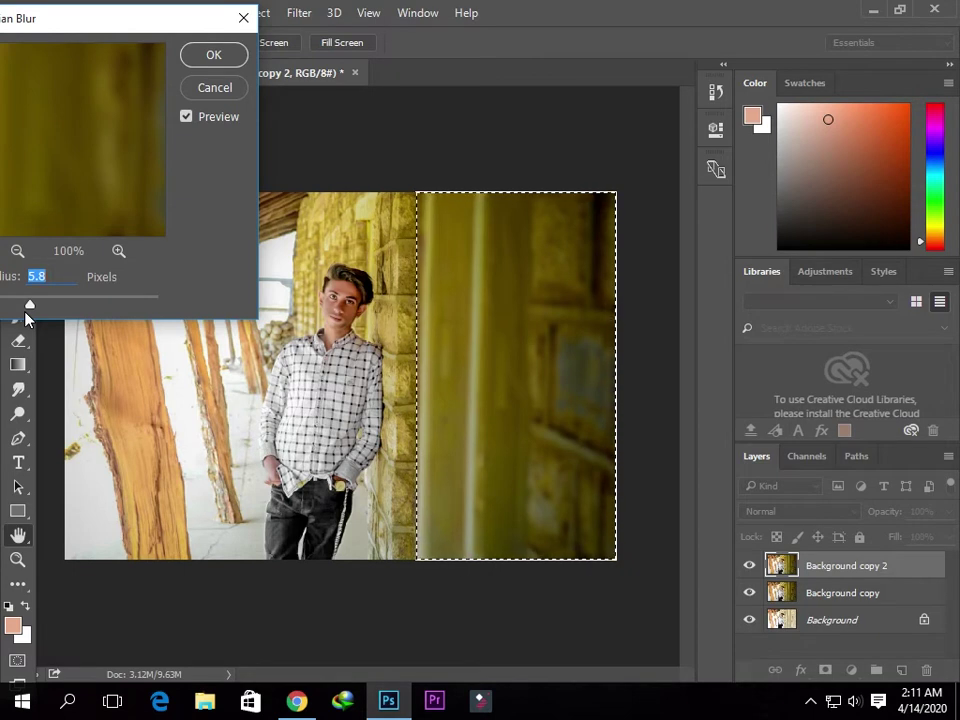
left_click(25, 316)
left_click_drag(30, 306, 27, 311)
left_click(206, 57)
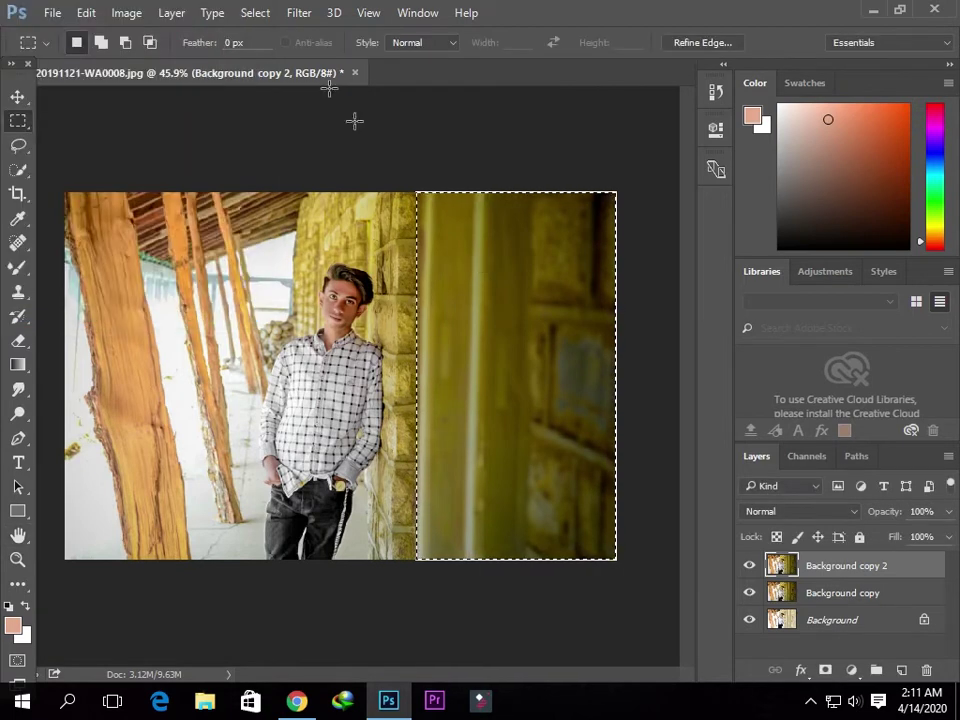
key("ctrl+d")
key("ctrl+minus")
scroll(461, 180, "up", 2)
scroll(464, 186, "up", 3)
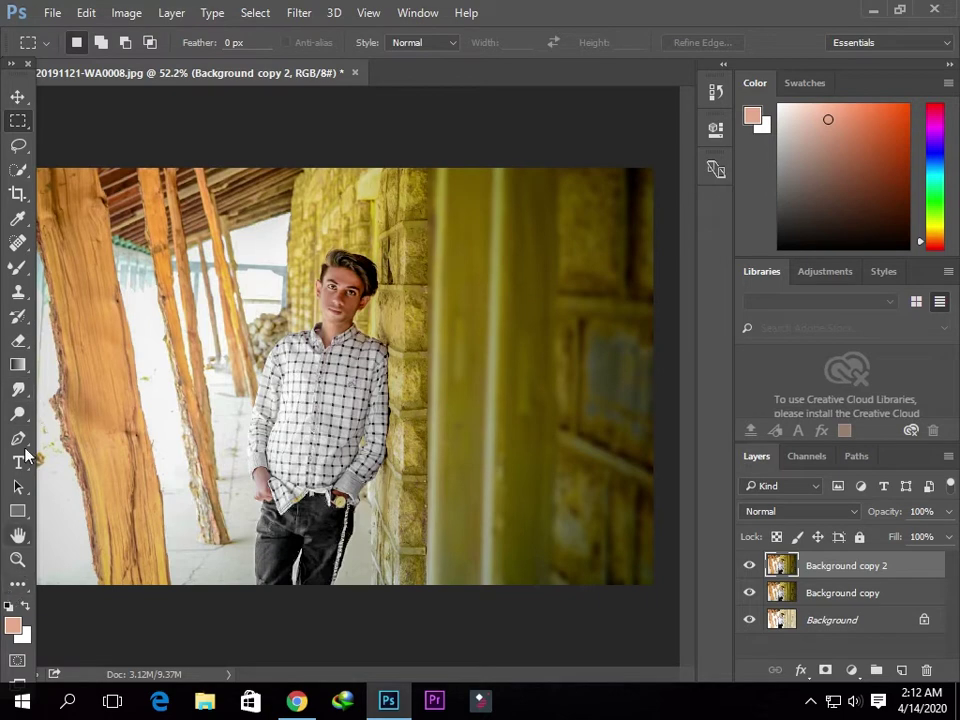
Brush over the yellow door-frame column beside the man with the Blur tool.
left_click(20, 398)
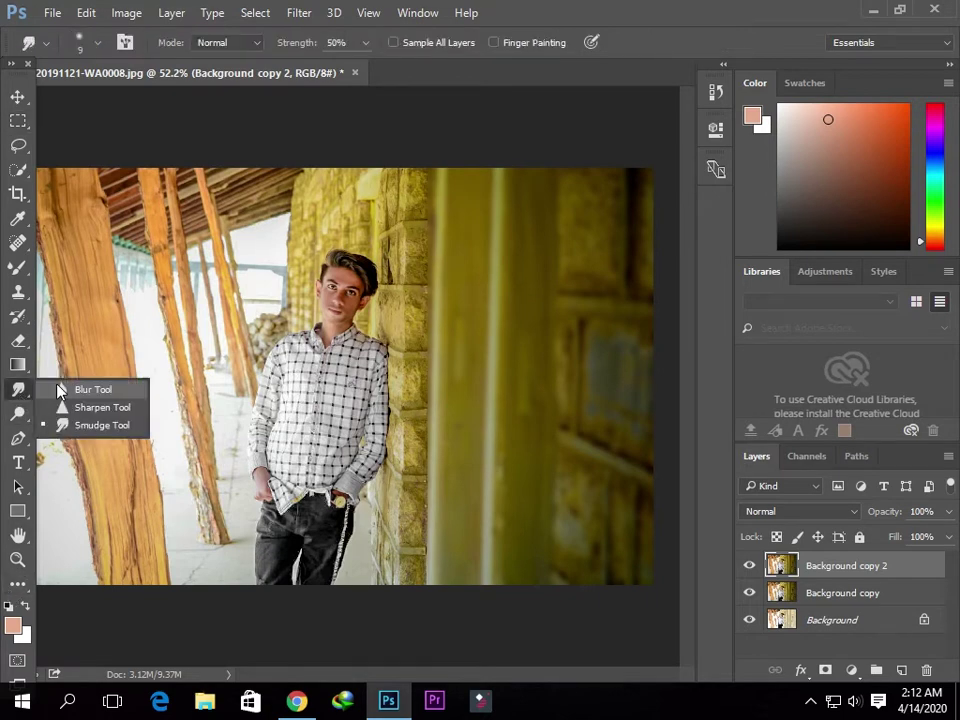
left_click(60, 388)
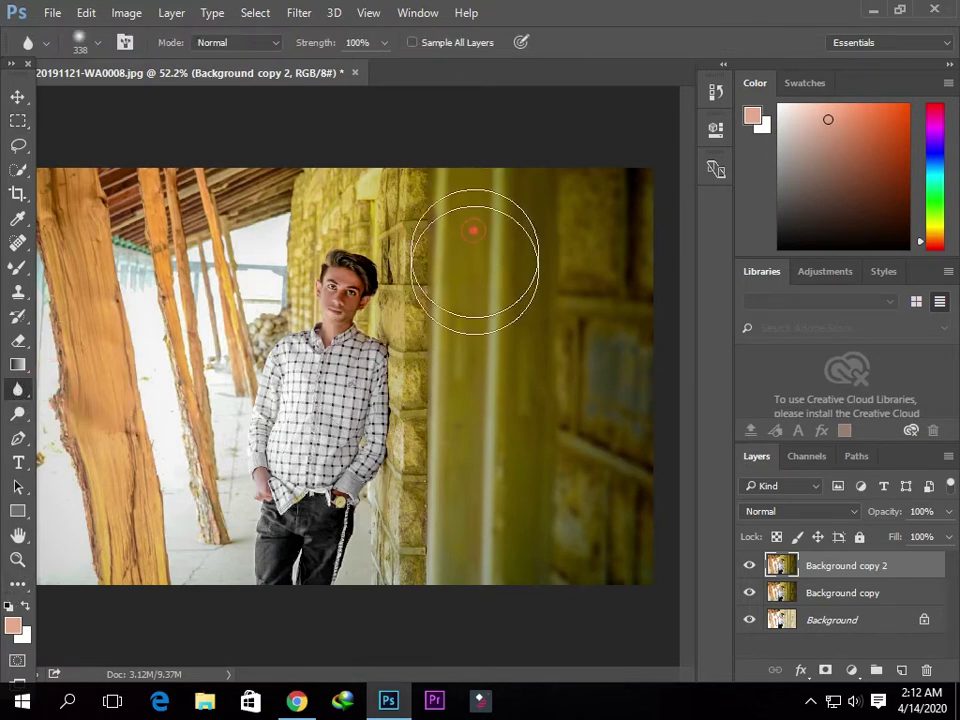
mouse_move(482, 160)
left_mouse_down()
mouse_move(471, 339)
mouse_move(484, 418)
mouse_move(454, 596)
left_mouse_up()
left_click_drag(486, 469, 506, 208)
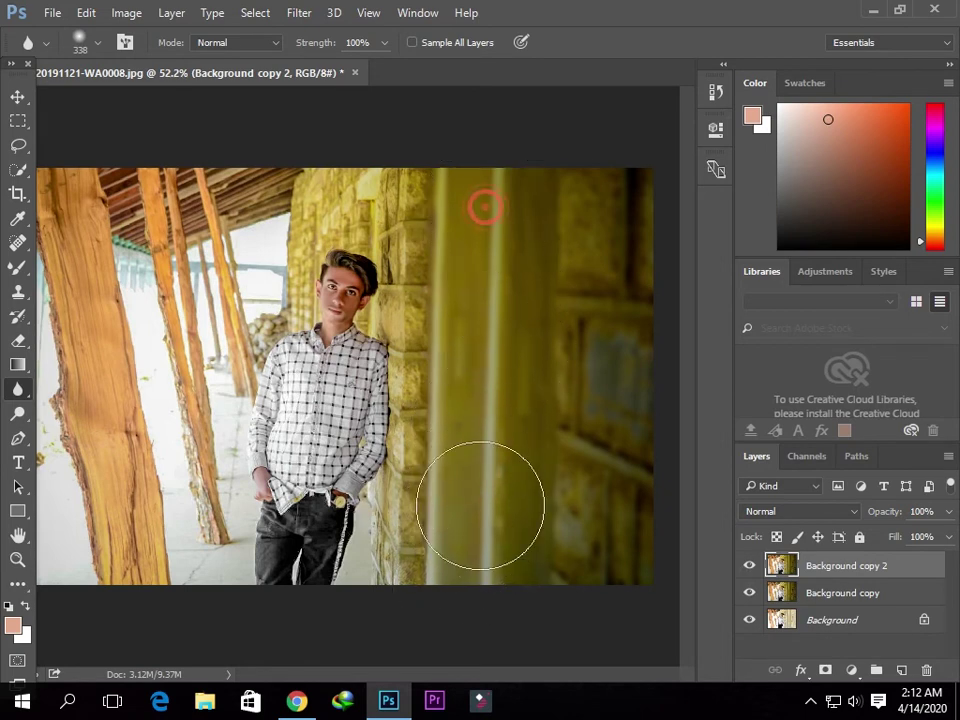
left_click_drag(474, 480, 476, 255)
mouse_move(491, 446)
left_mouse_down()
mouse_move(486, 122)
mouse_move(487, 425)
left_mouse_up()
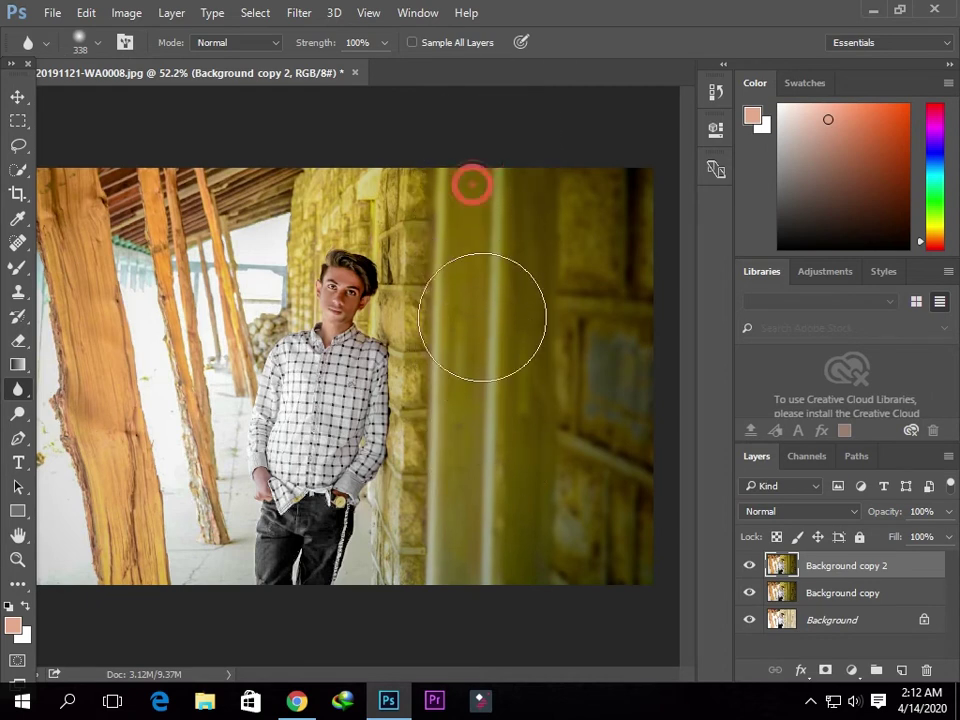
left_click_drag(476, 482, 453, 550)
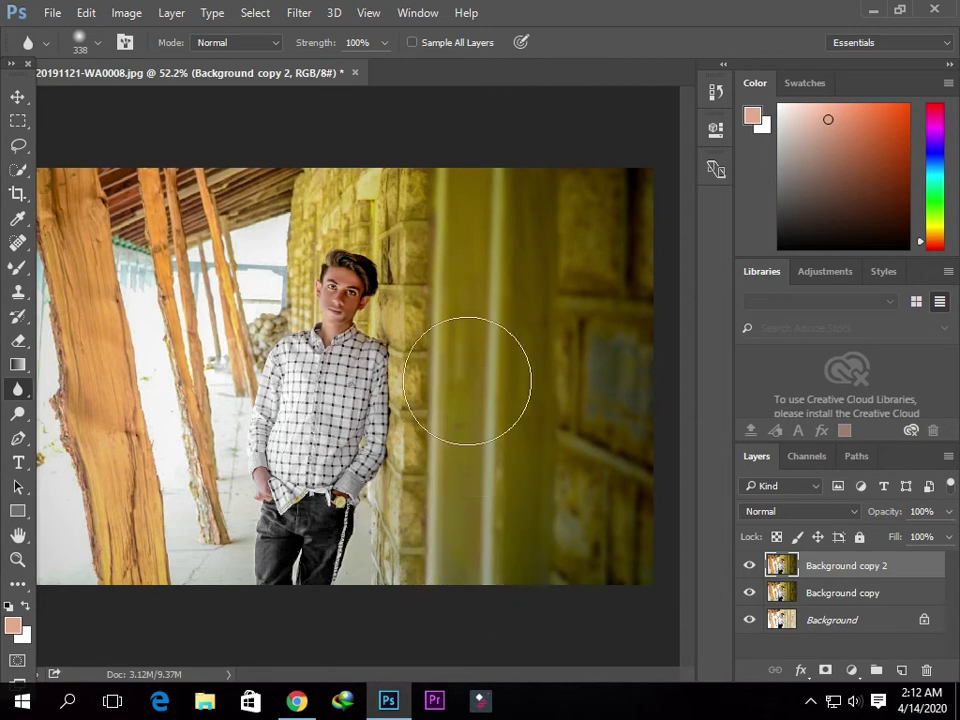
left_click_drag(482, 160, 492, 310)
Check the blurred column and bring up the adjustment-layer list.
scroll(60, 400, "down", 2)
scroll(255, 393, "up", 1)
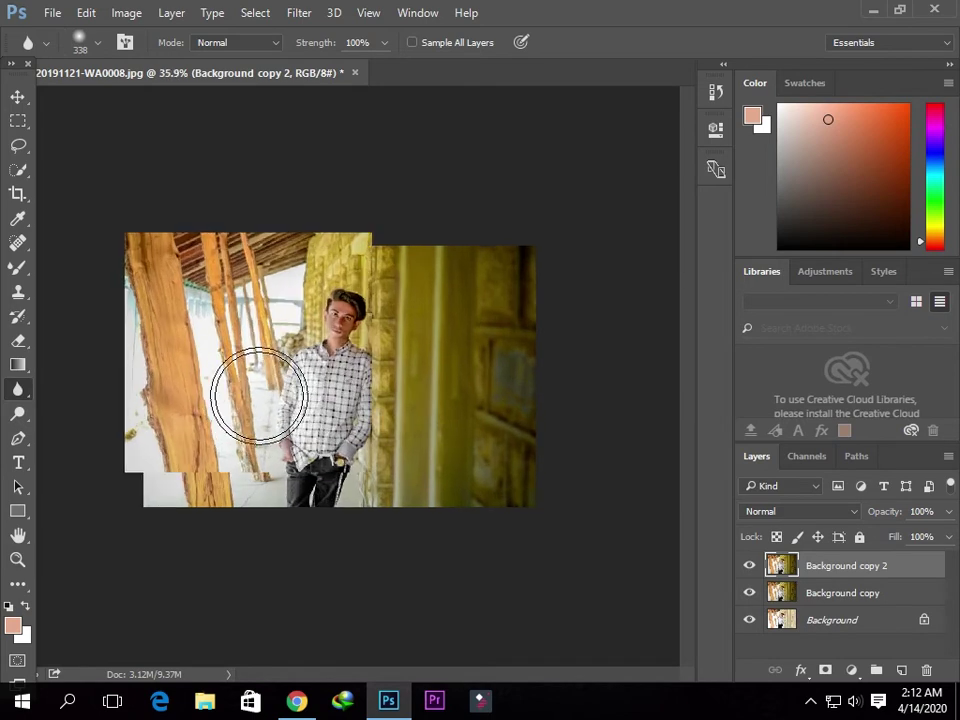
scroll(250, 402, "up", 1)
scroll(248, 413, "up", 1)
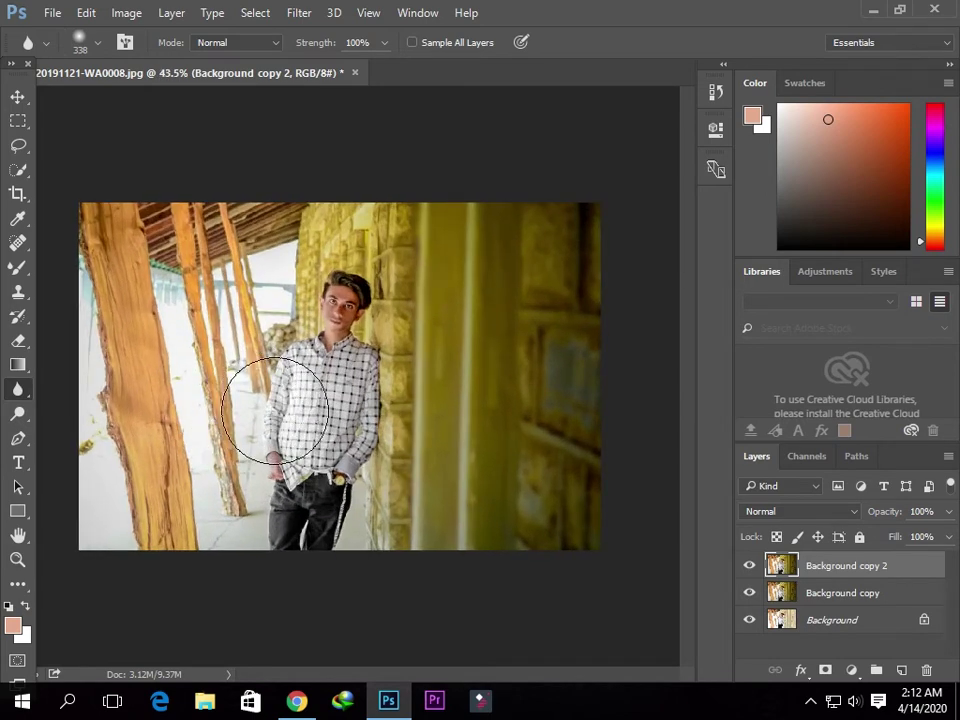
scroll(259, 381, "up", 1)
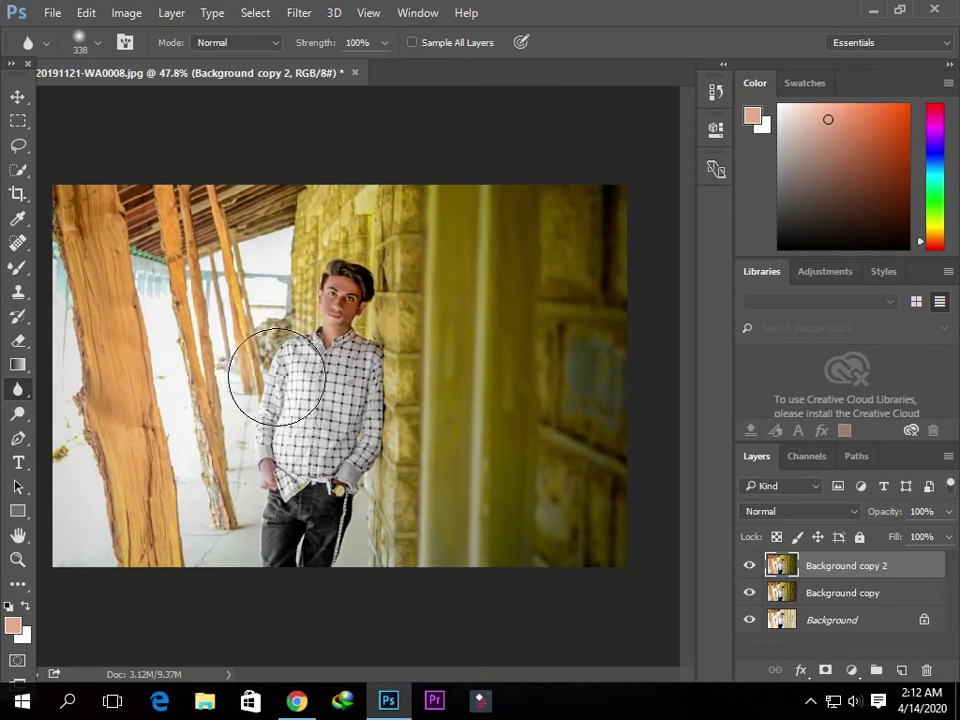
scroll(262, 378, "down", 2)
scroll(278, 382, "up", 1)
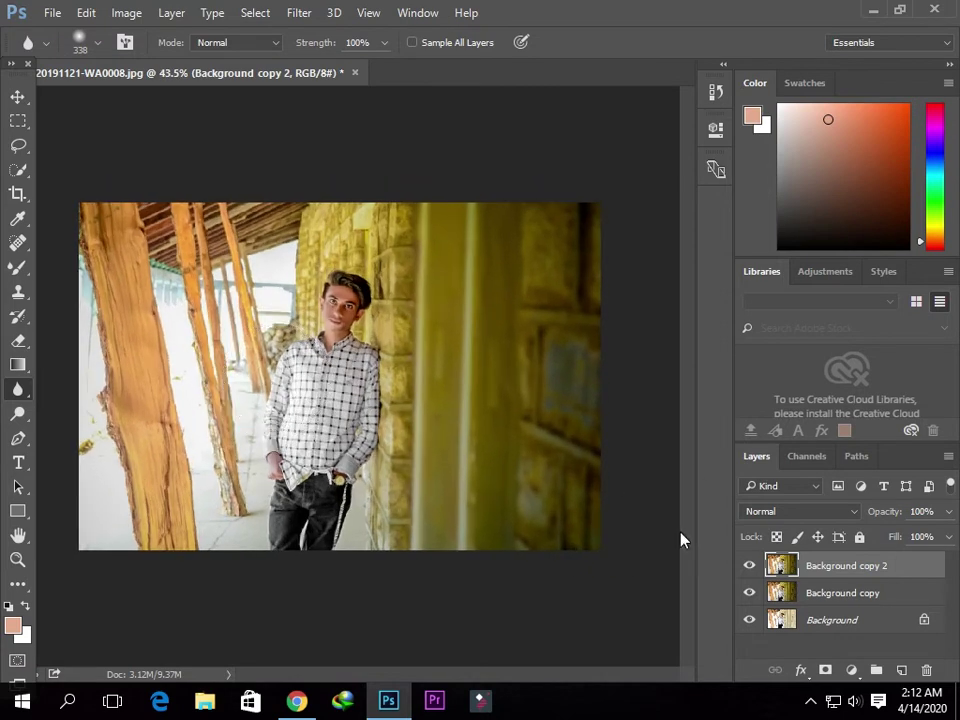
left_click(852, 668)
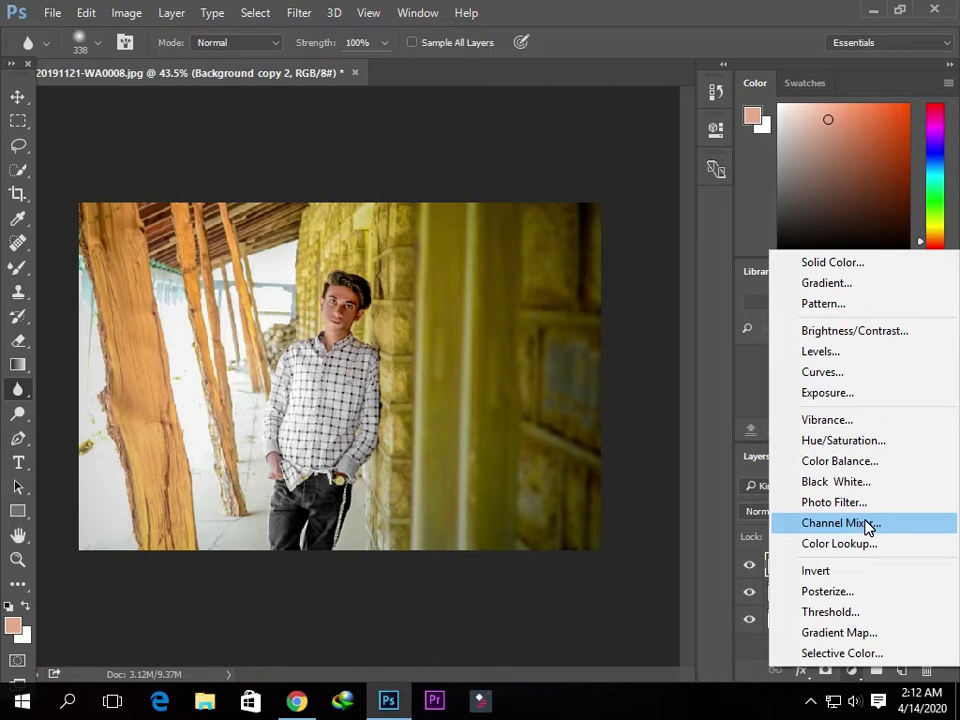
Add a Selective Color adjustment layer and tweak the Reds' cyan, magenta and yellow.
left_click(842, 653)
mouse_move(555, 243)
left_mouse_down()
mouse_move(527, 249)
mouse_move(596, 259)
mouse_move(673, 293)
mouse_move(590, 298)
left_mouse_up()
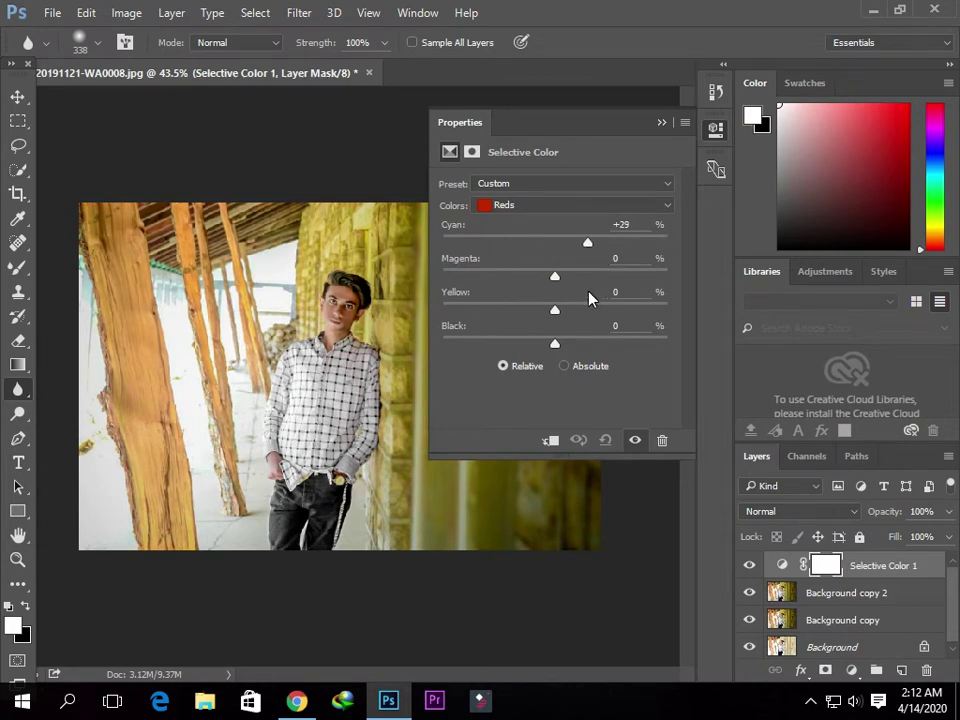
mouse_move(555, 277)
left_mouse_down()
mouse_move(454, 277)
mouse_move(574, 311)
mouse_move(630, 315)
mouse_move(537, 320)
mouse_move(584, 311)
left_mouse_up()
mouse_move(478, 341)
left_mouse_down()
mouse_move(573, 347)
mouse_move(499, 345)
mouse_move(551, 345)
mouse_move(546, 362)
left_mouse_up()
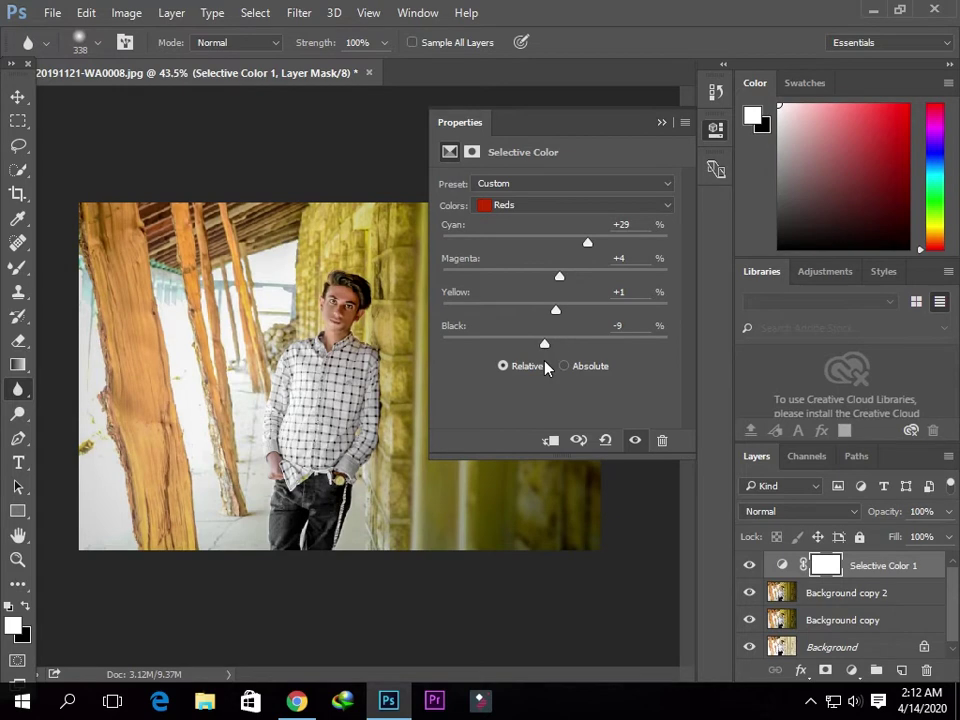
left_click(568, 205)
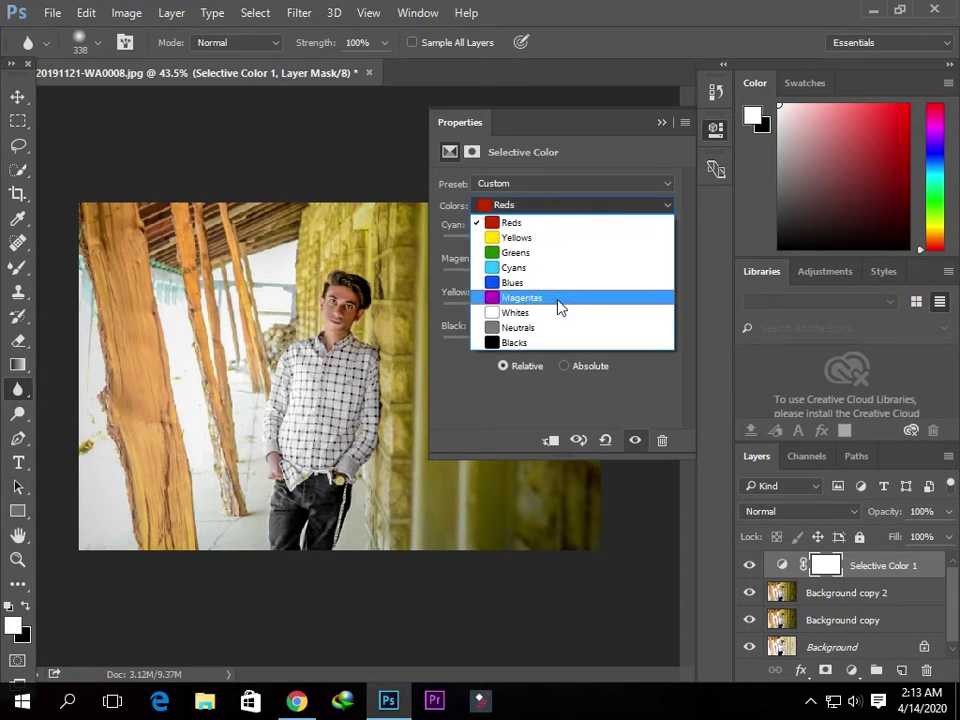
Set Blacks to Cyan -12, Magenta -4, Yellow -10, Black -12, then merge into Background copy 2.
left_click(521, 342)
mouse_move(555, 345)
left_mouse_down()
mouse_move(534, 344)
mouse_move(541, 340)
left_mouse_up()
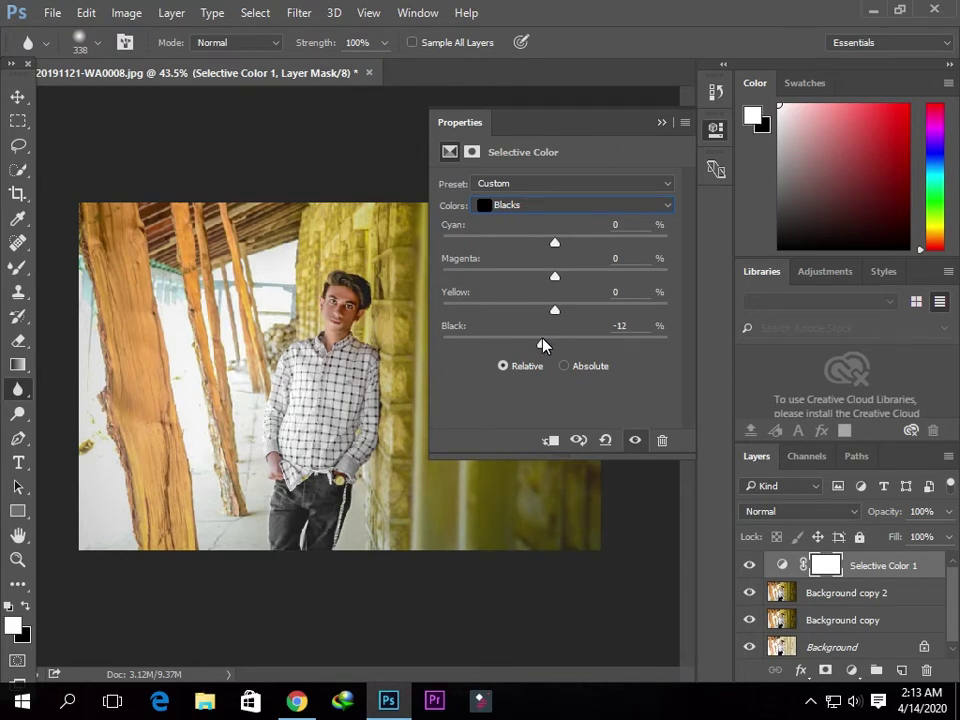
mouse_move(542, 345)
left_mouse_down()
mouse_move(533, 343)
mouse_move(542, 344)
left_mouse_up()
mouse_move(555, 310)
left_mouse_down()
mouse_move(516, 312)
mouse_move(545, 315)
left_mouse_up()
left_click_drag(555, 276, 551, 282)
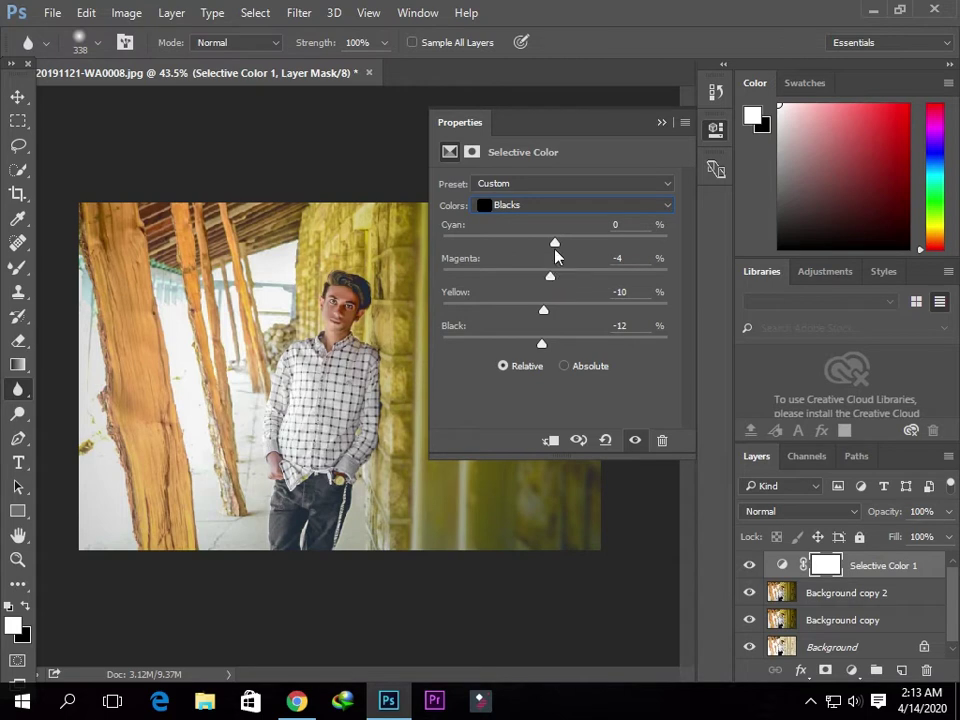
mouse_move(555, 244)
left_mouse_down()
mouse_move(528, 250)
mouse_move(543, 264)
left_mouse_up()
left_click(660, 124)
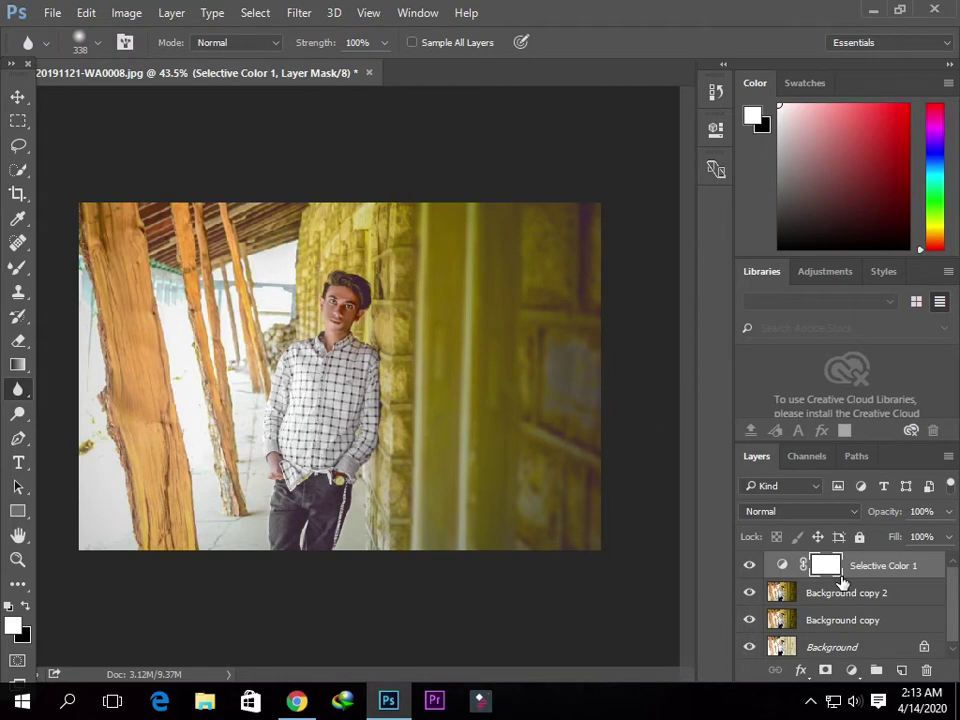
right_click(864, 574)
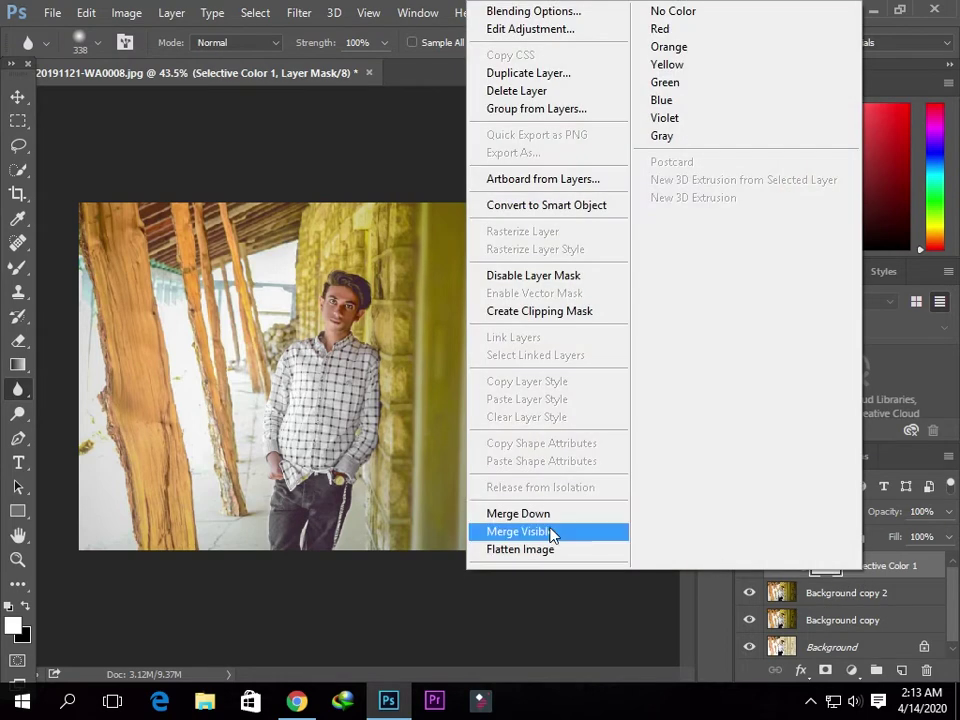
left_click(555, 517)
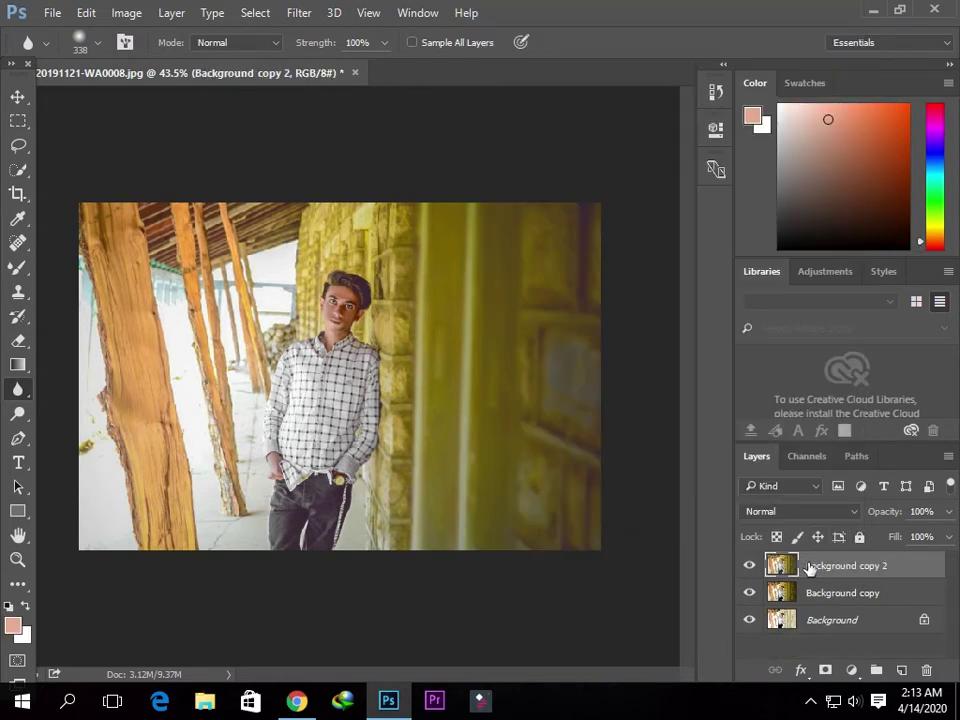
Add a Curves adjustment layer and raise the RGB black point to lift the shadows.
left_click(852, 672)
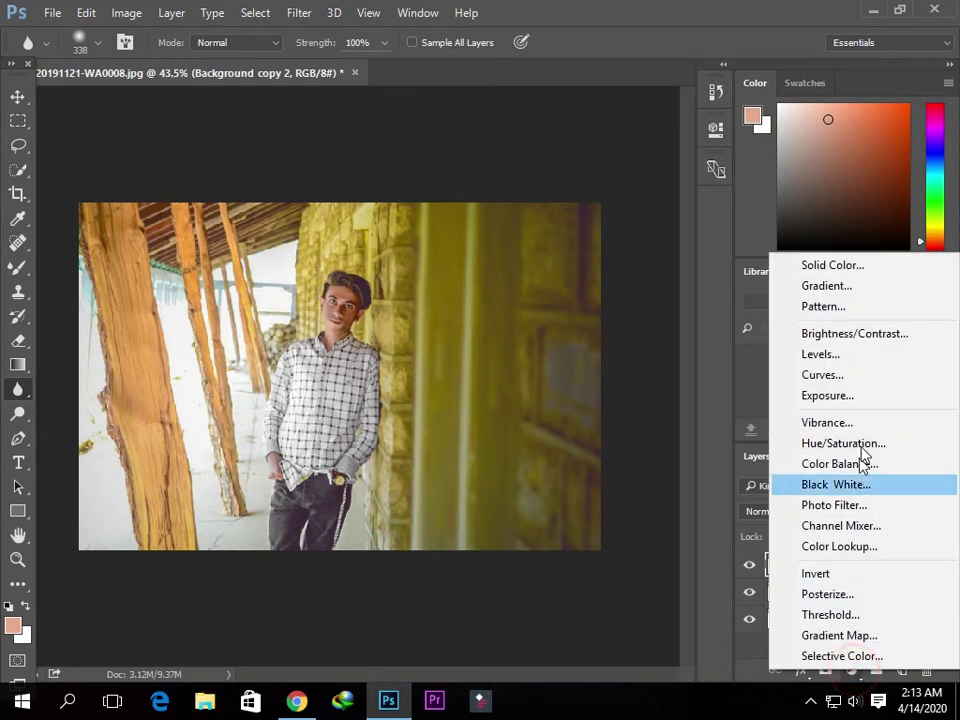
left_click(845, 380)
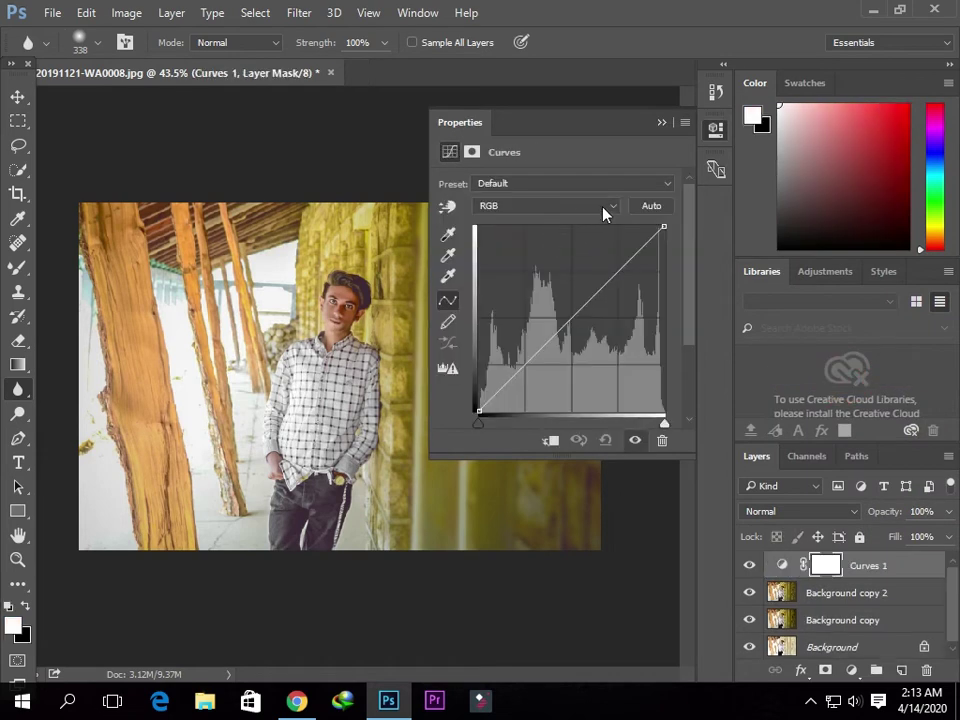
left_click(600, 205)
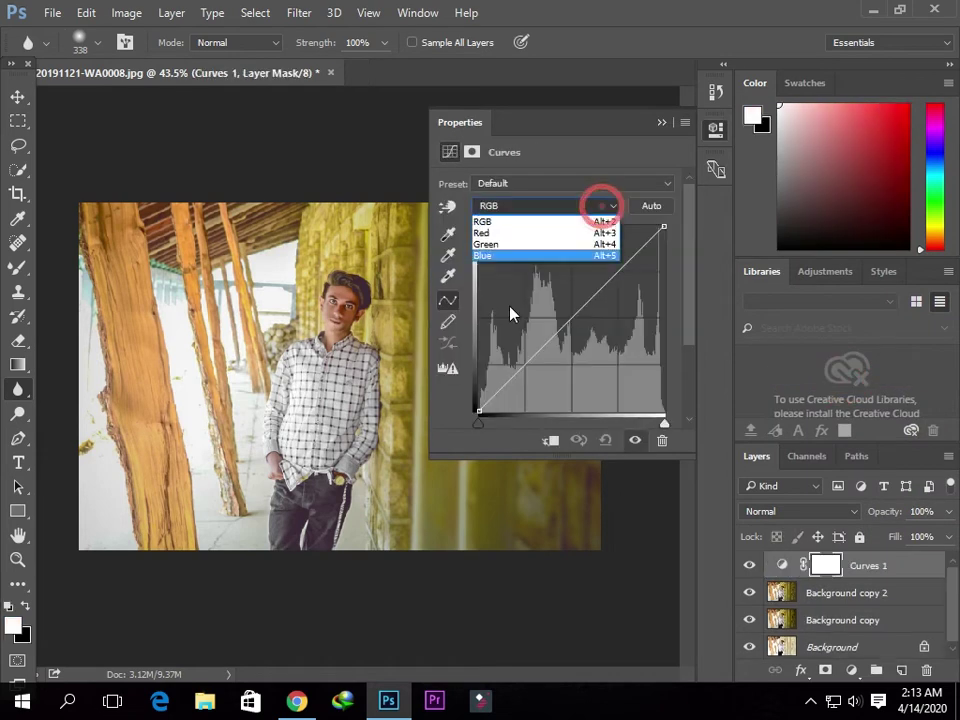
left_click(493, 225)
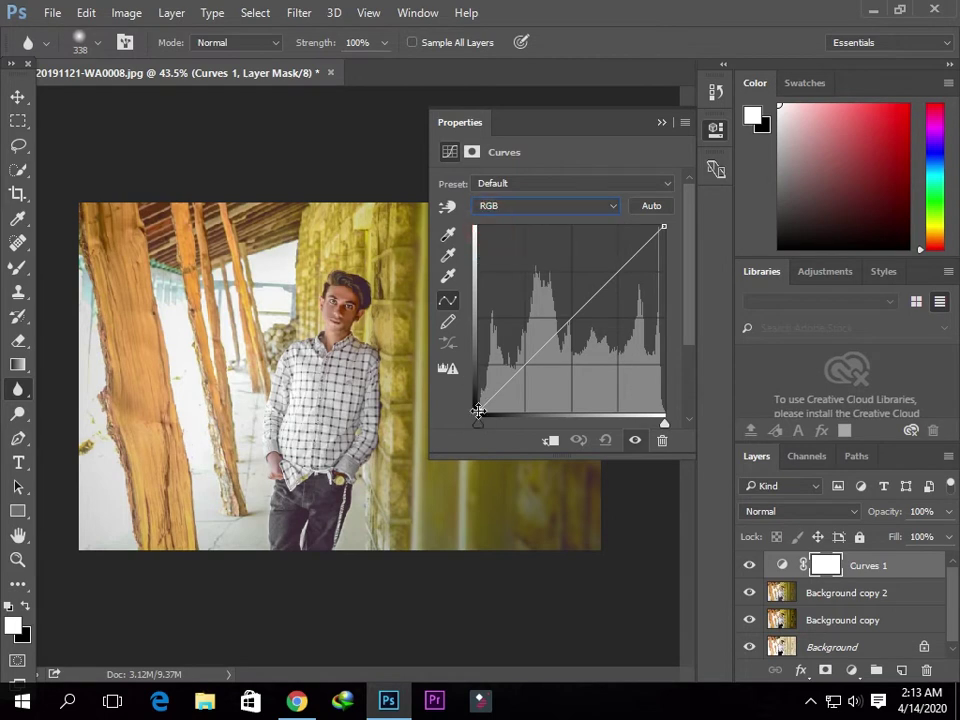
mouse_move(479, 411)
left_mouse_down()
mouse_move(468, 391)
mouse_move(466, 416)
mouse_move(463, 404)
left_mouse_up()
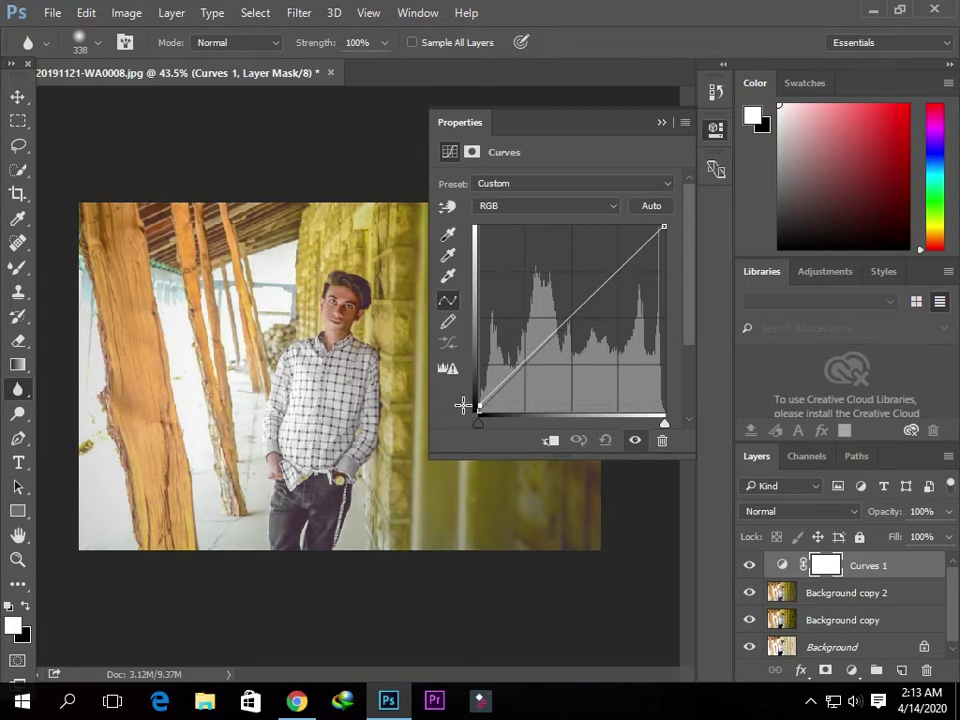
Nudge the Red and Blue curve black points to warm the shadows.
left_click(553, 210)
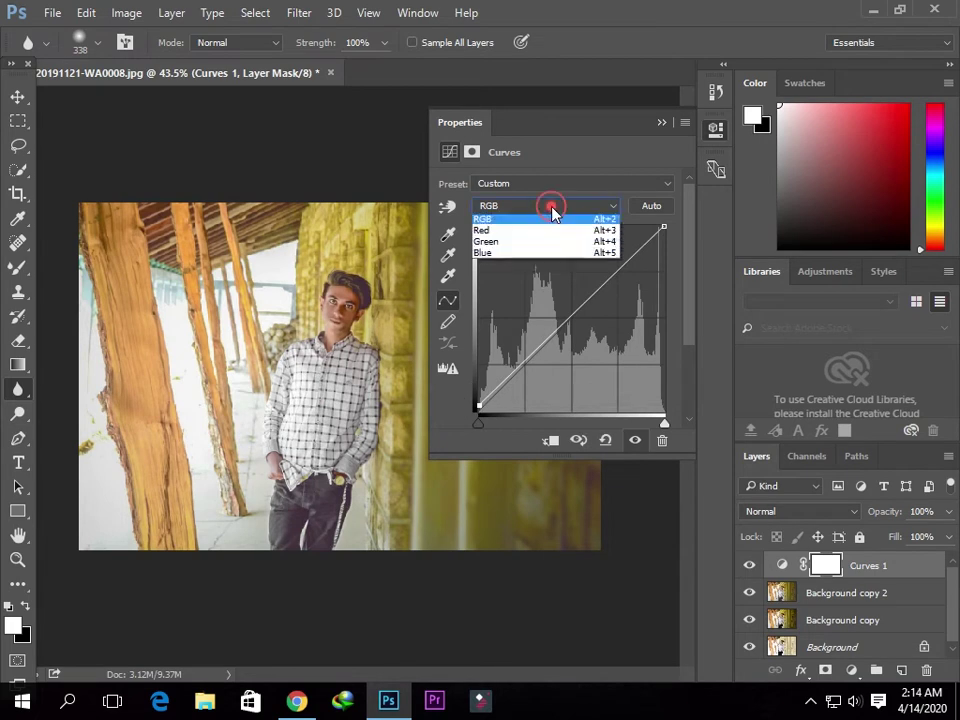
left_click(512, 231)
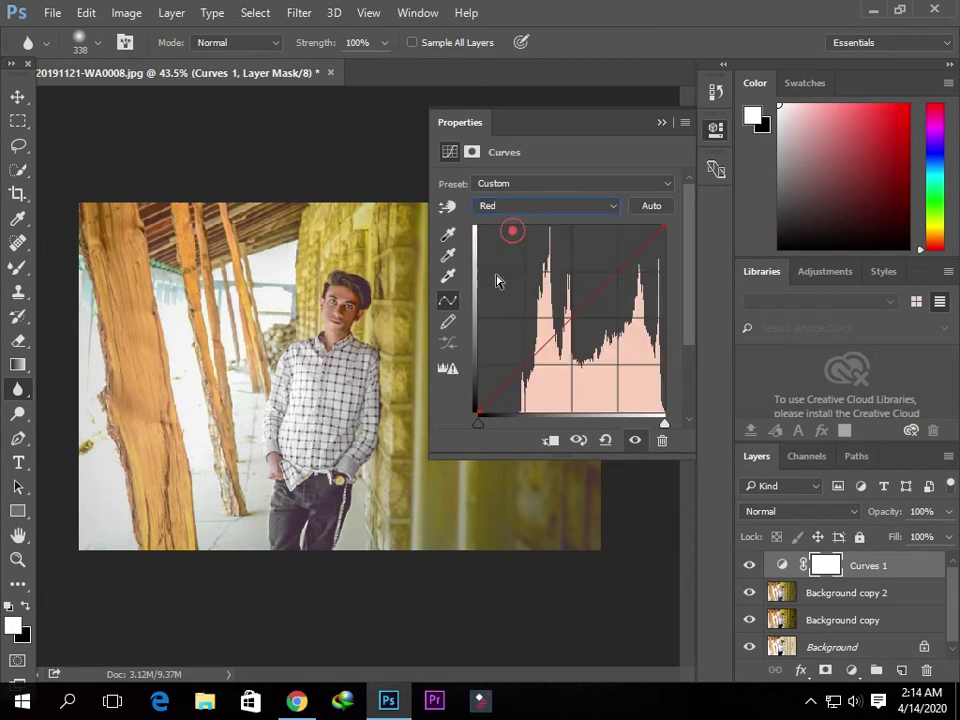
left_click(478, 408)
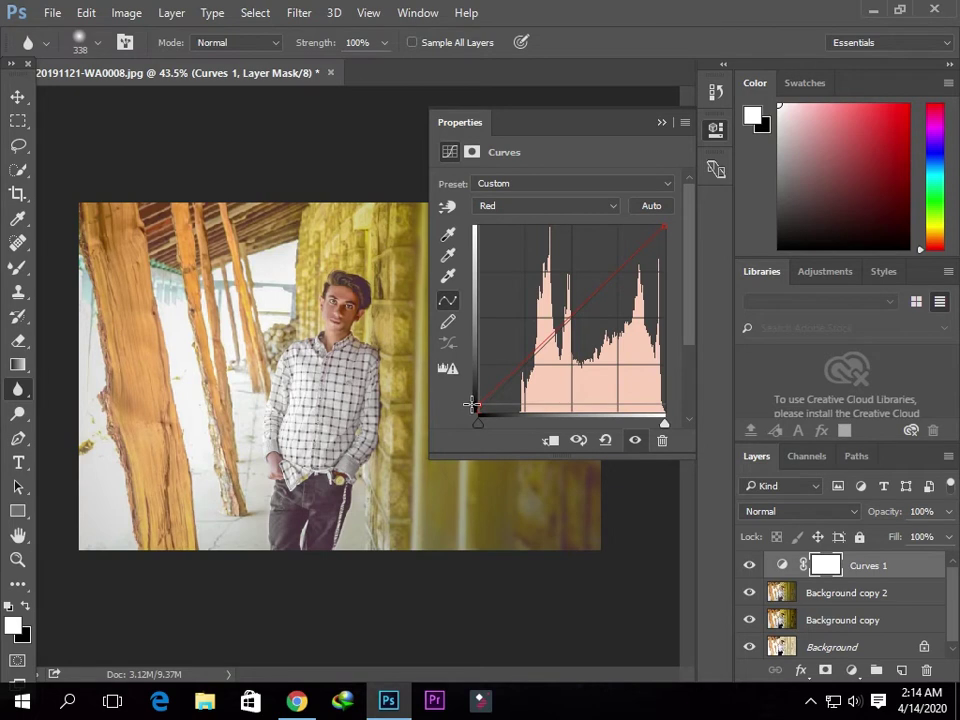
left_click_drag(472, 404, 471, 407)
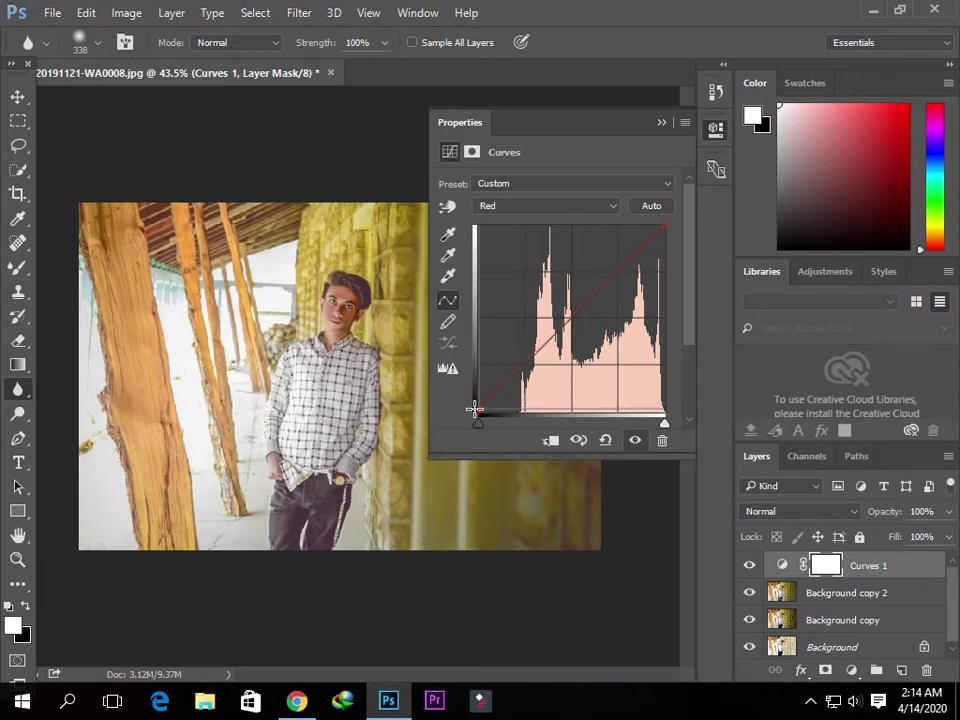
left_click(561, 208)
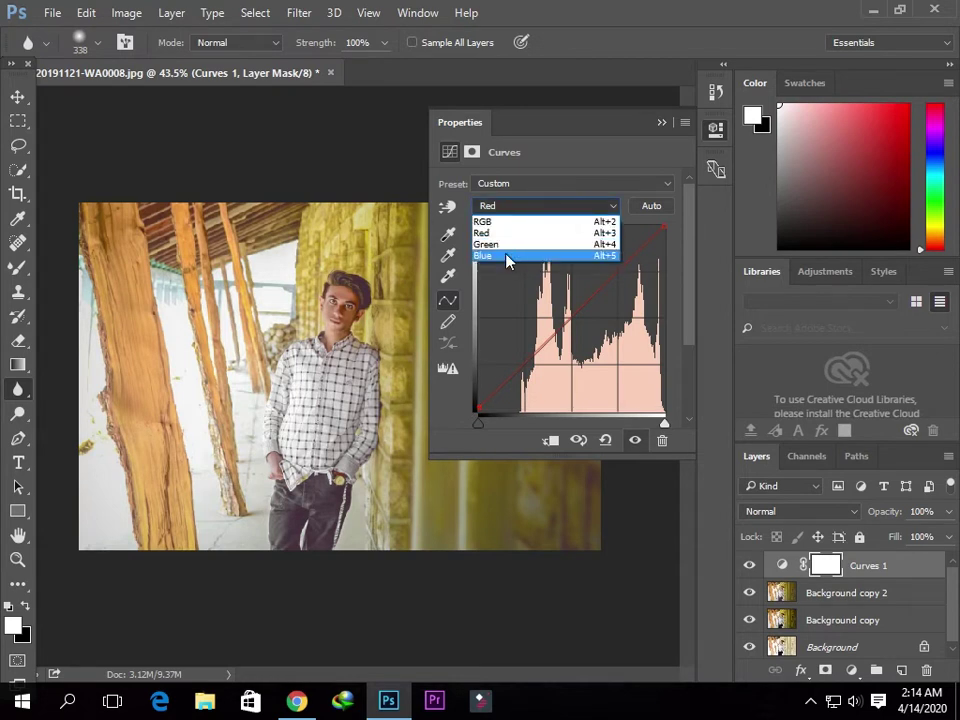
left_click(507, 257)
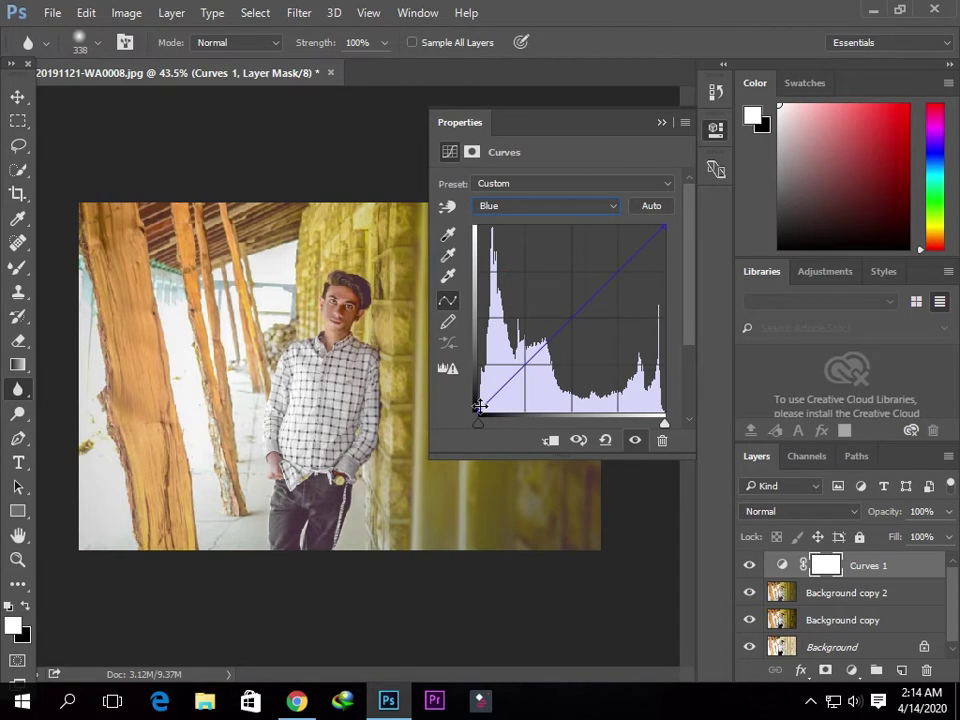
left_click_drag(476, 408, 467, 390)
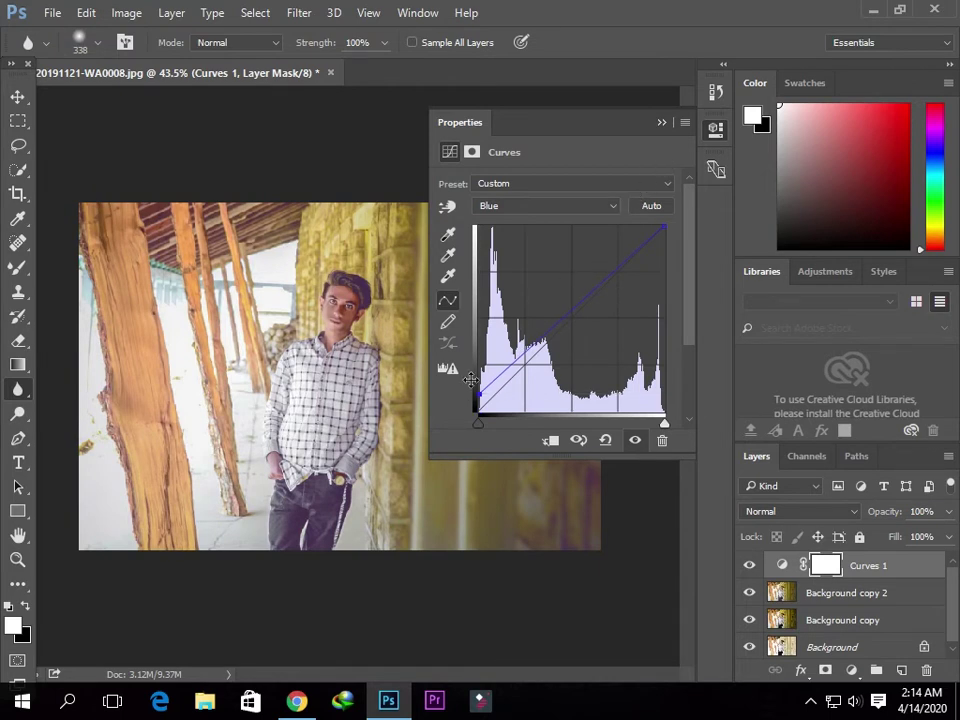
left_click_drag(477, 392, 470, 399)
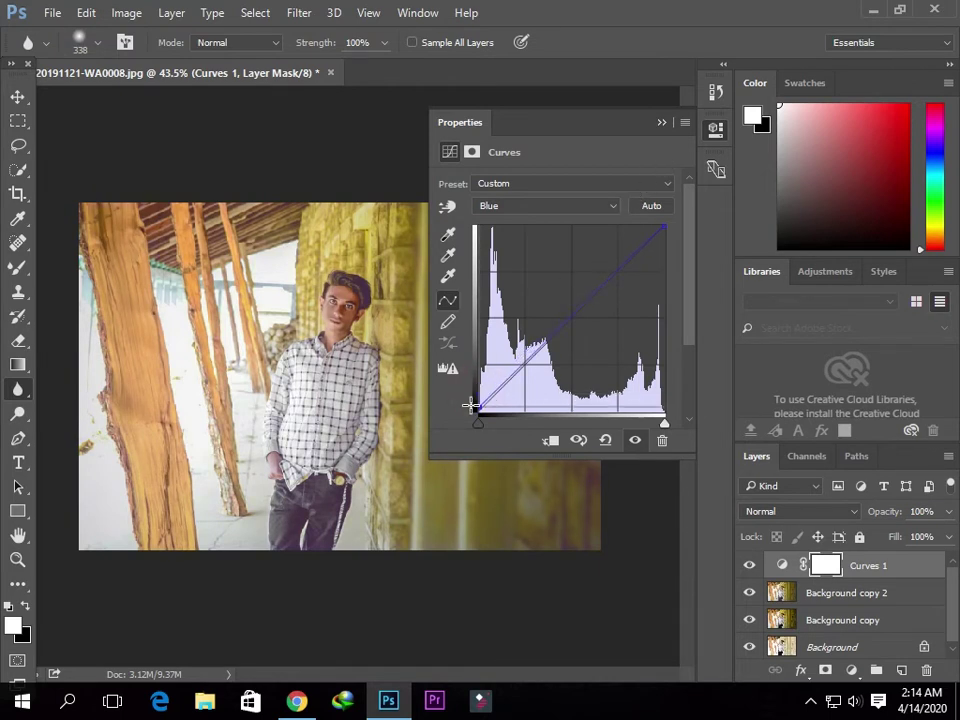
Close Properties and merge the Curves layer down into Background copy 2.
left_click(660, 124)
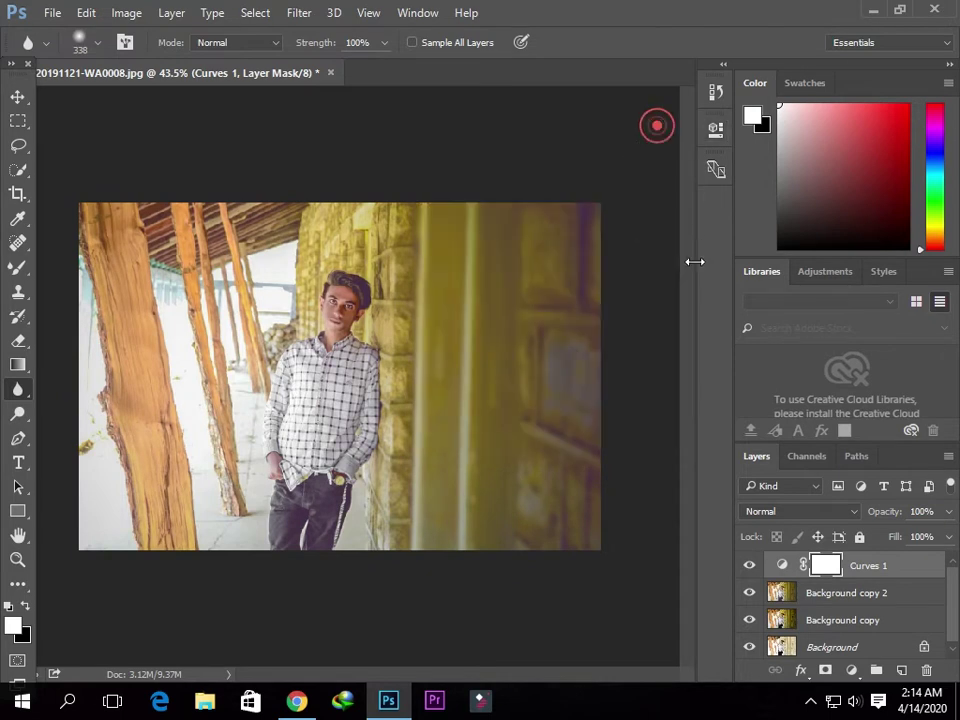
right_click(893, 567)
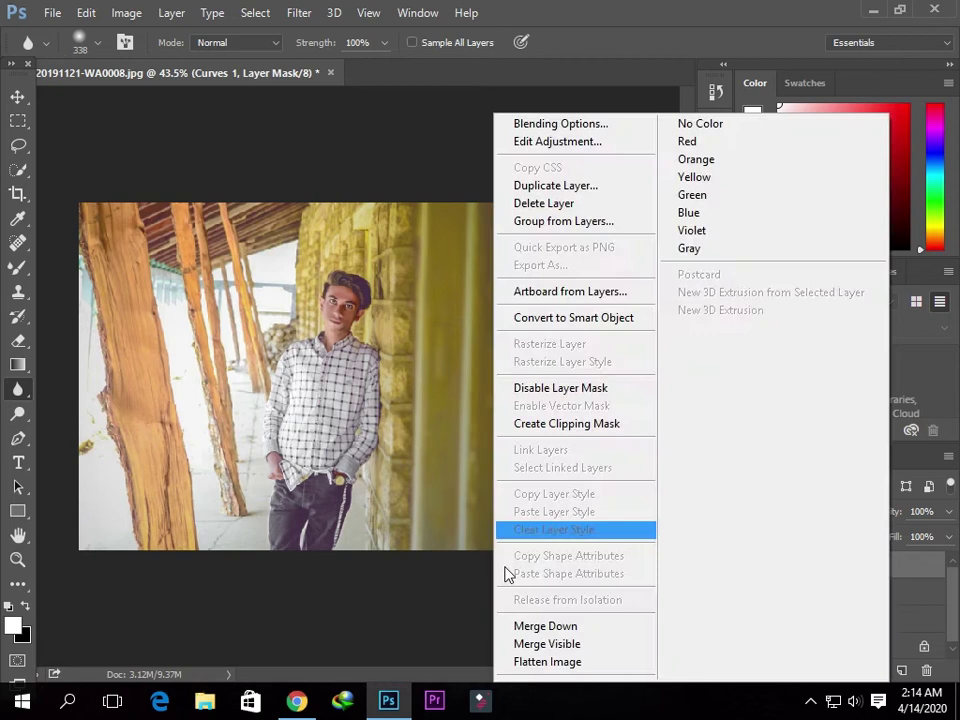
left_click(555, 625)
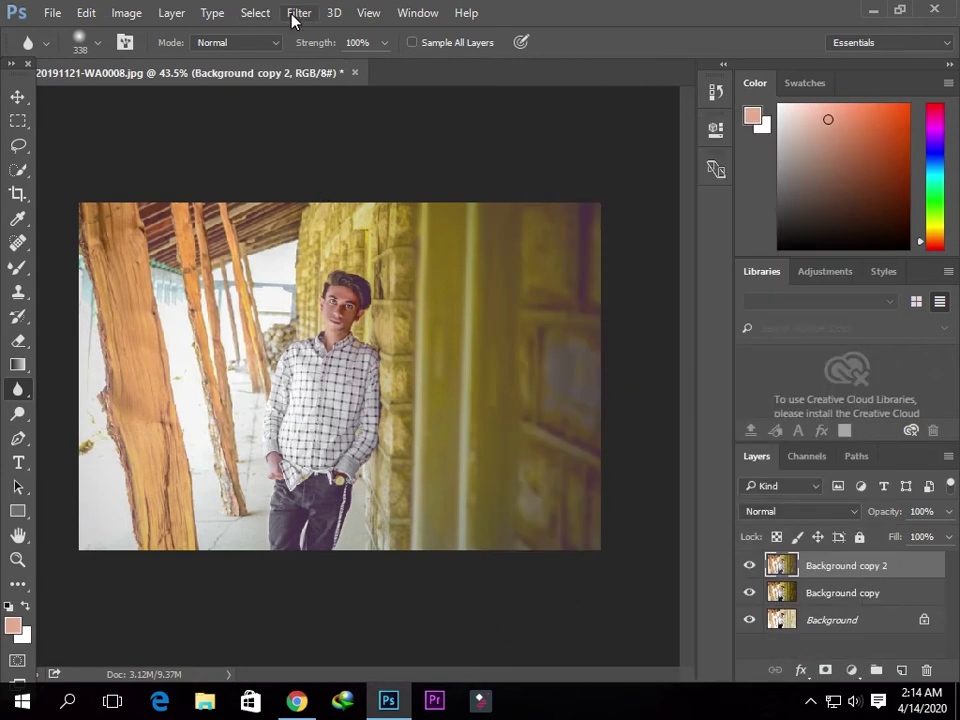
In the Camera Raw Filter, draw a graduated filter in from the photo's right edge.
left_click(294, 14)
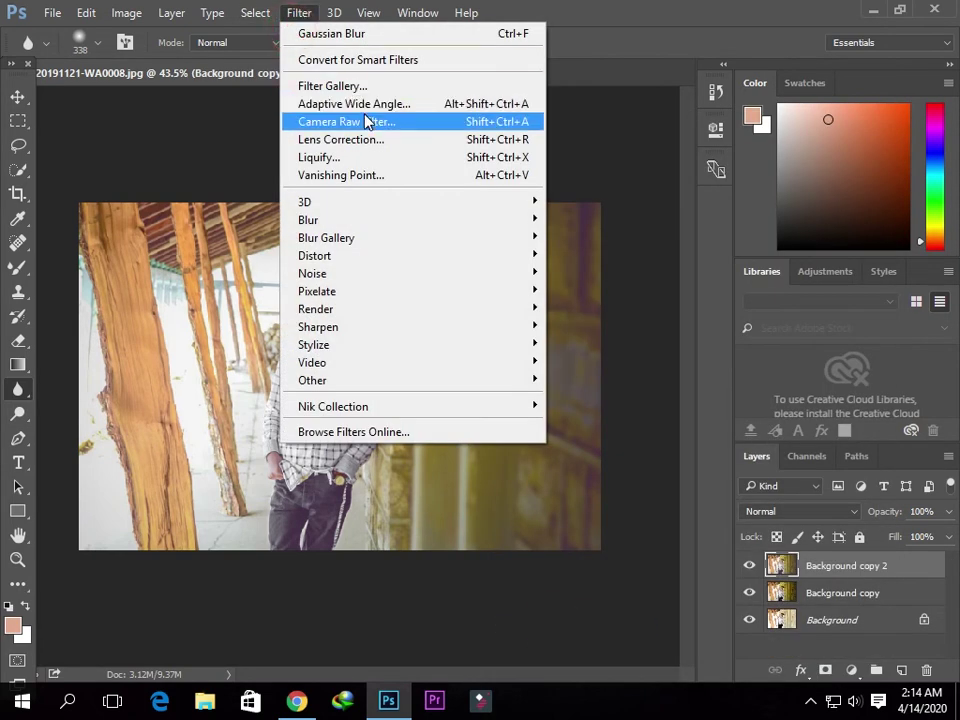
left_click(366, 121)
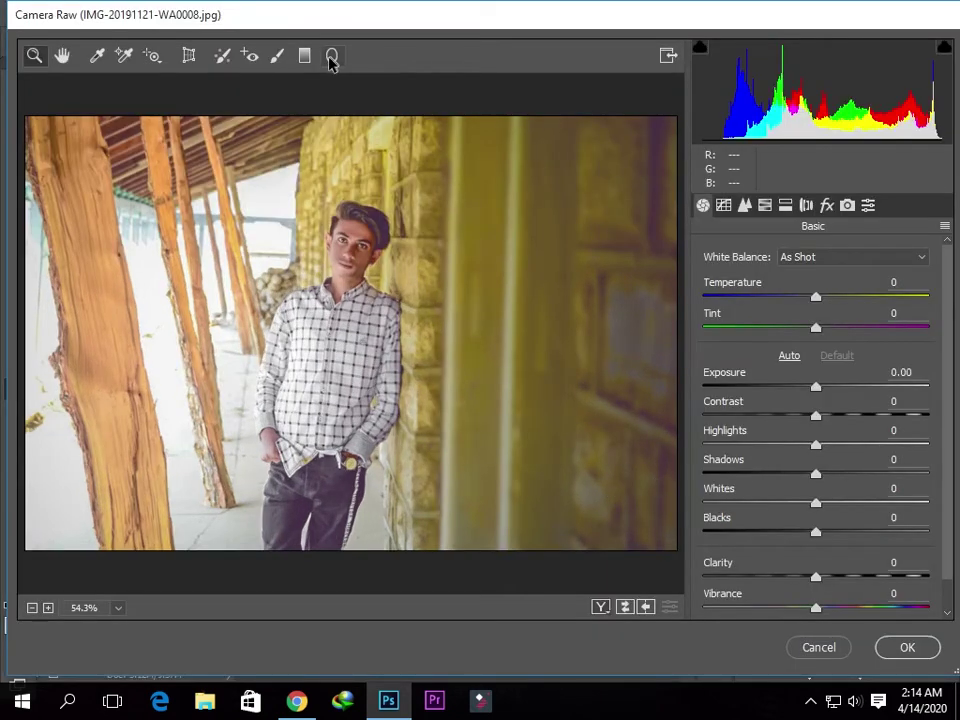
left_click(305, 57)
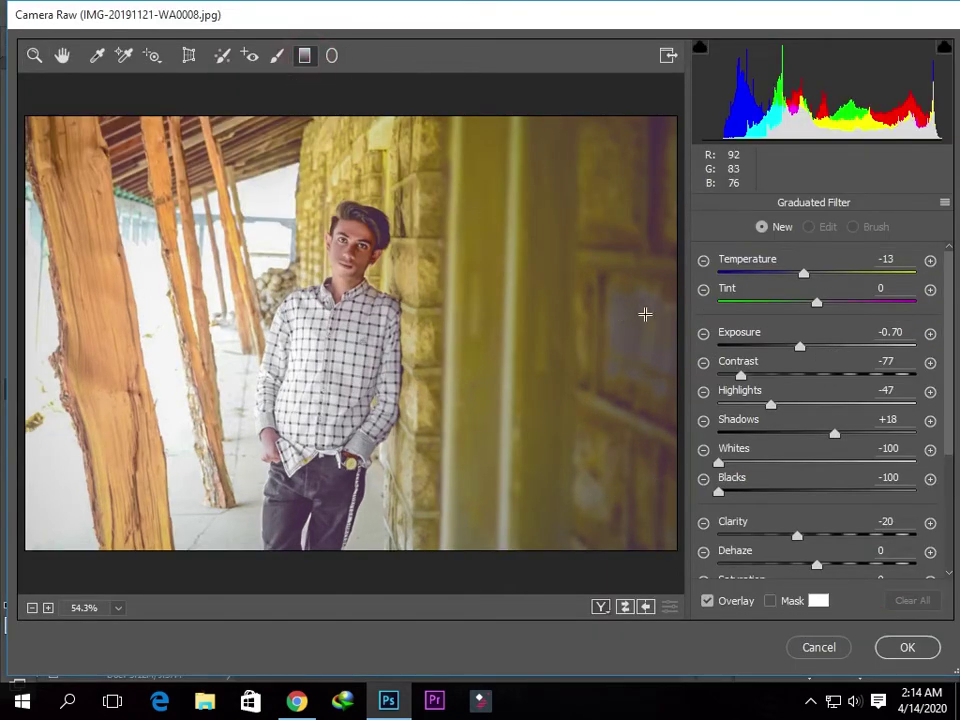
left_click_drag(663, 317, 368, 316)
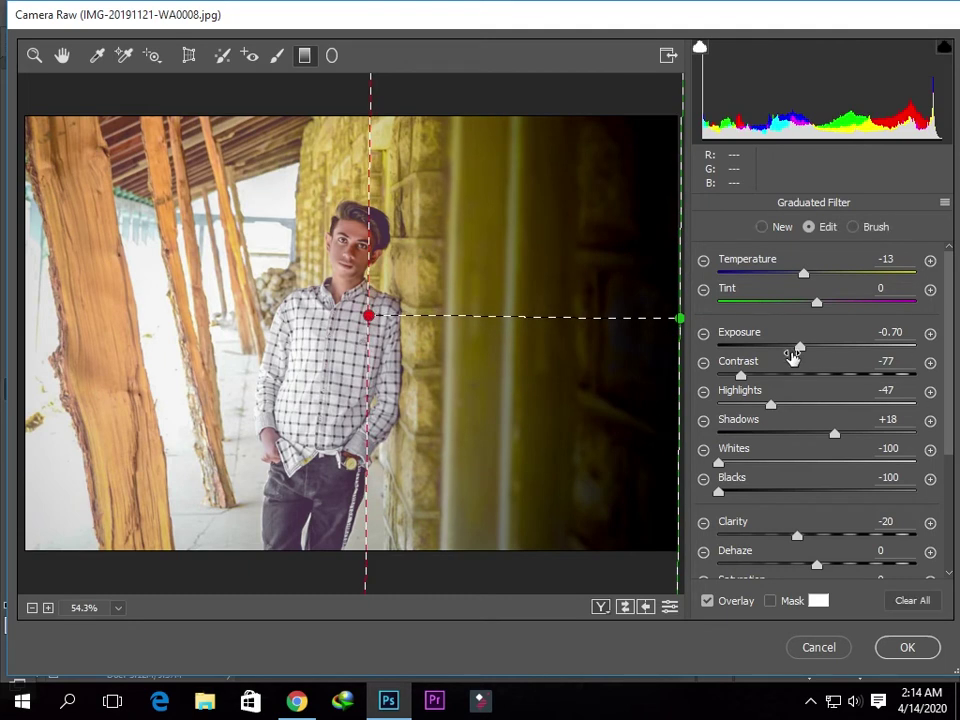
Set the graduated area to Exposure -0.10, Whites -50, Blacks -53 and apply it.
left_click_drag(802, 347, 831, 347)
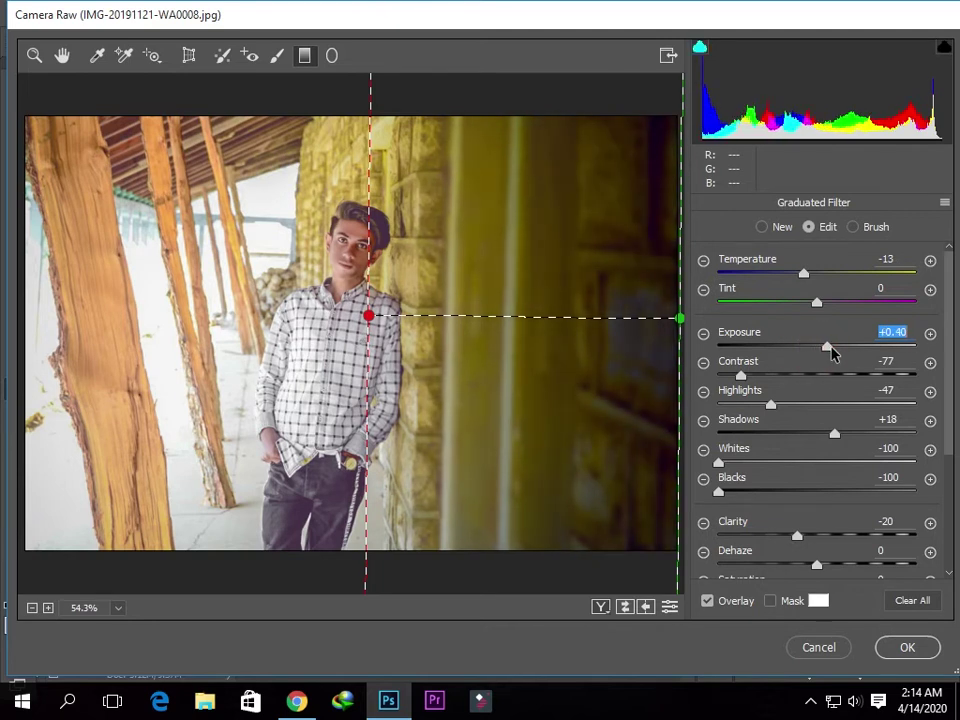
left_click_drag(831, 350, 824, 348)
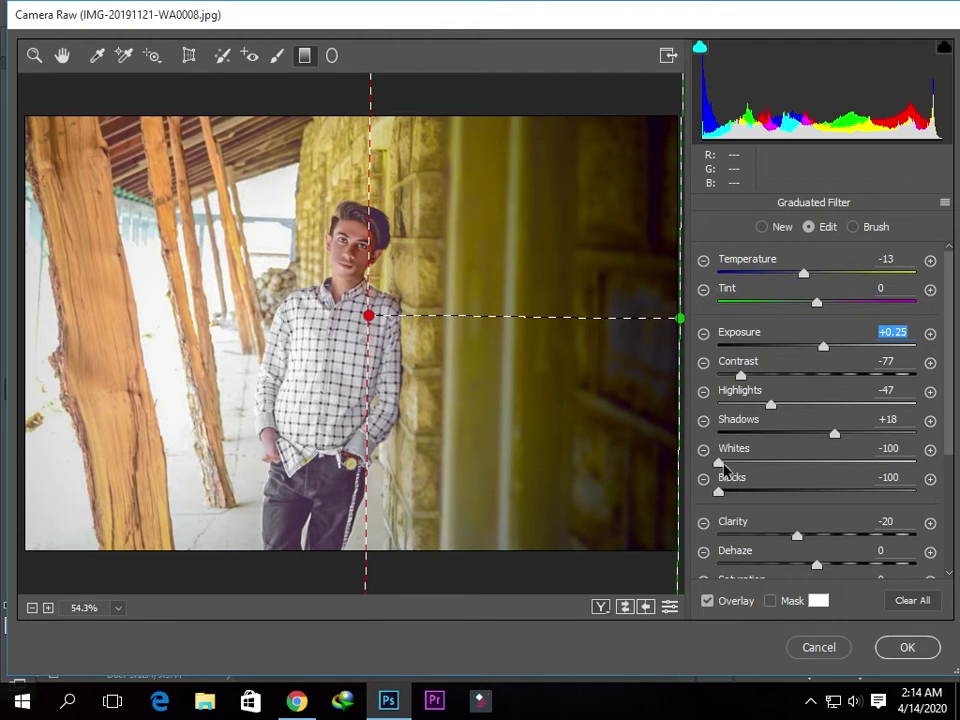
mouse_move(727, 464)
left_mouse_down()
mouse_move(770, 474)
mouse_move(750, 493)
left_mouse_up()
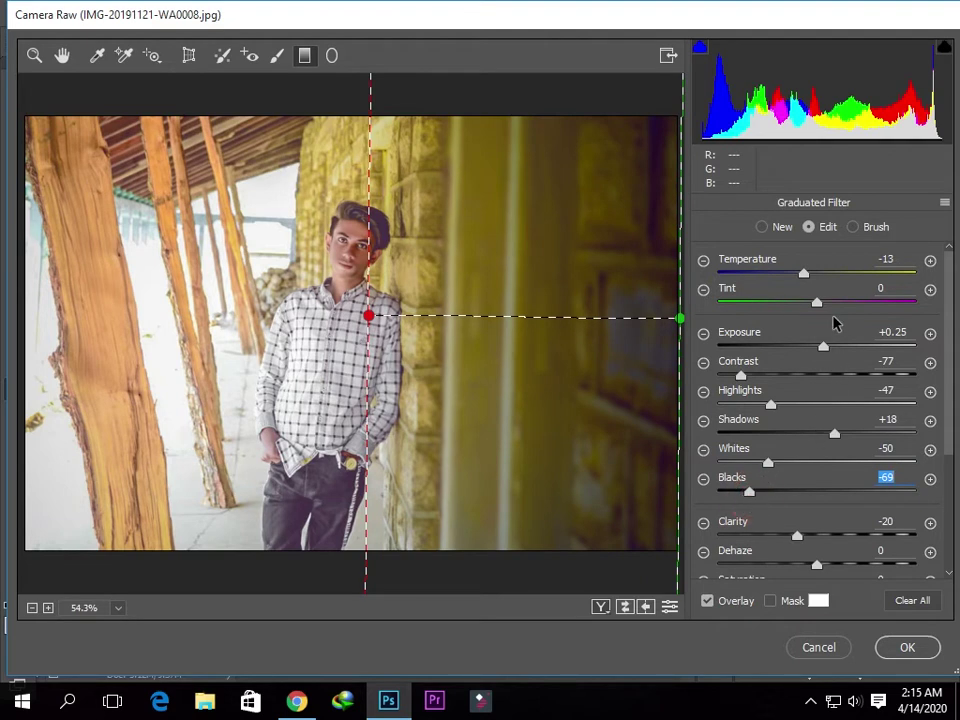
left_click_drag(750, 493, 764, 491)
left_click_drag(823, 346, 813, 346)
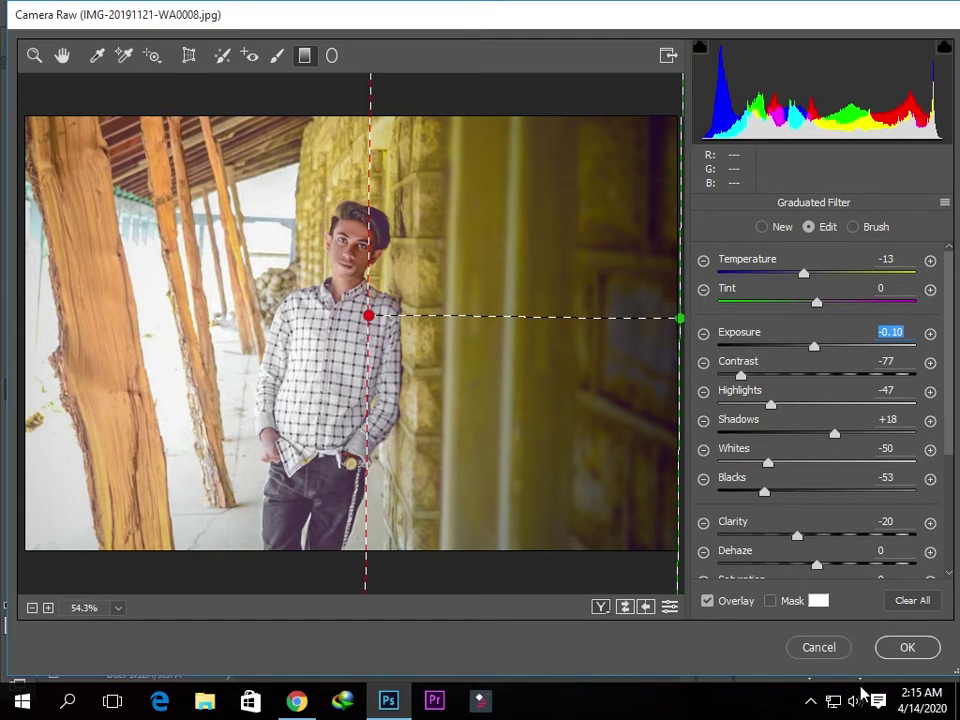
left_click(908, 645)
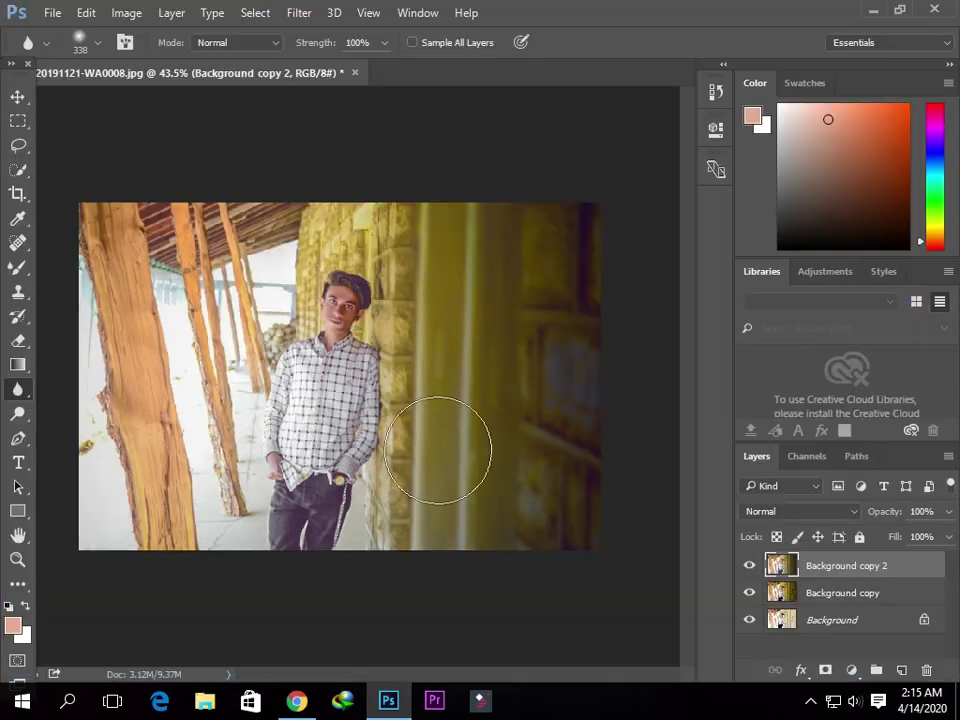
Scroll around the portrait, then bring up the Filter menu list.
scroll(490, 452, "down", 3)
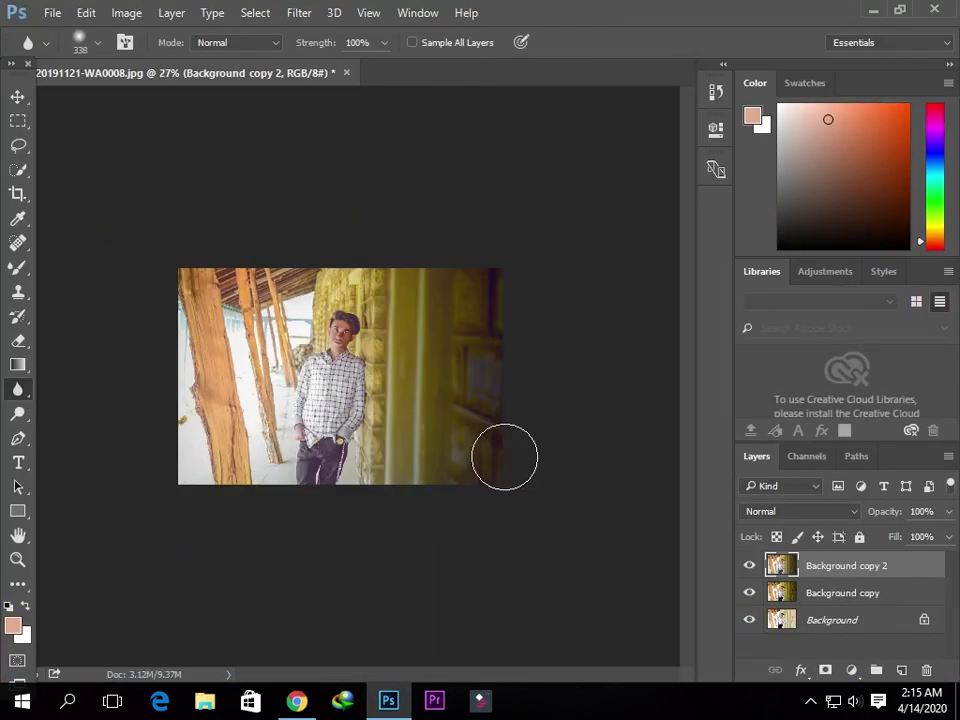
scroll(219, 541, "up", 2)
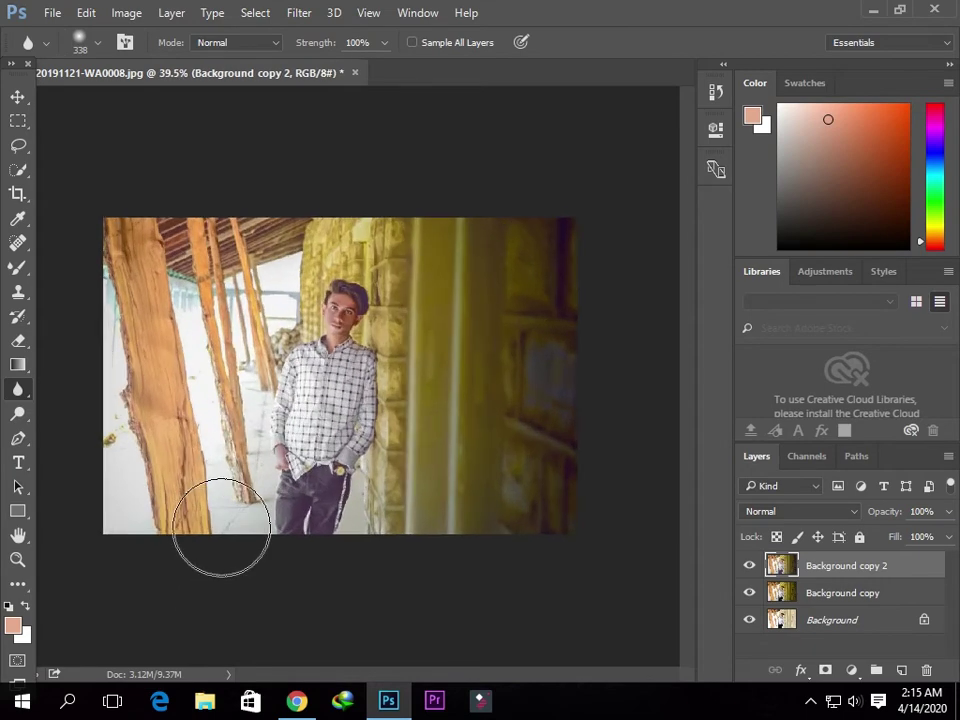
scroll(220, 530, "up", 1)
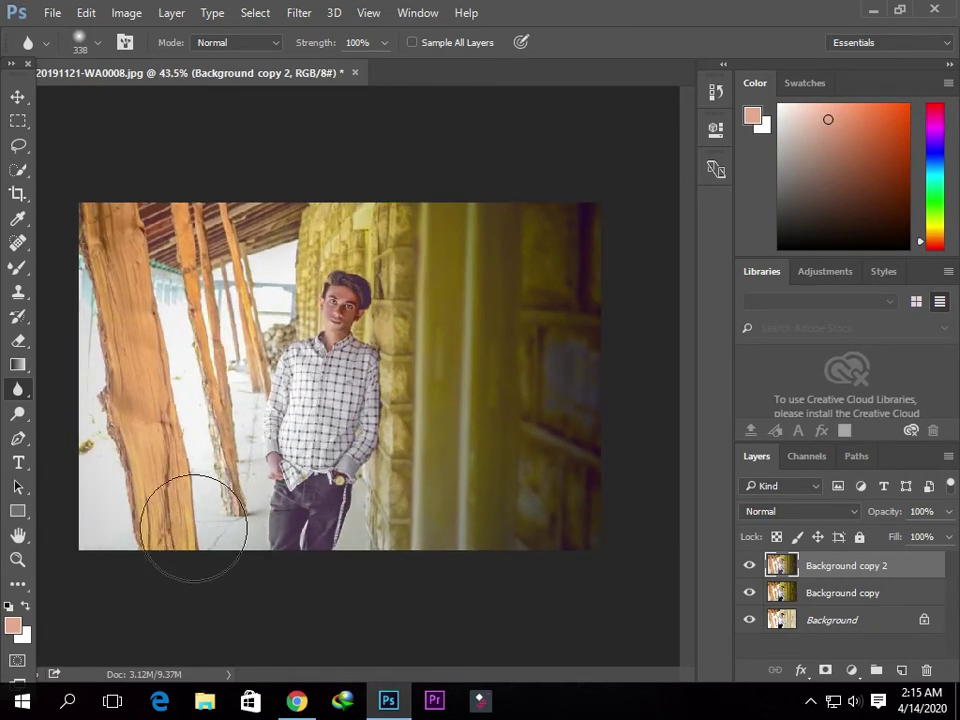
scroll(155, 499, "up", 1)
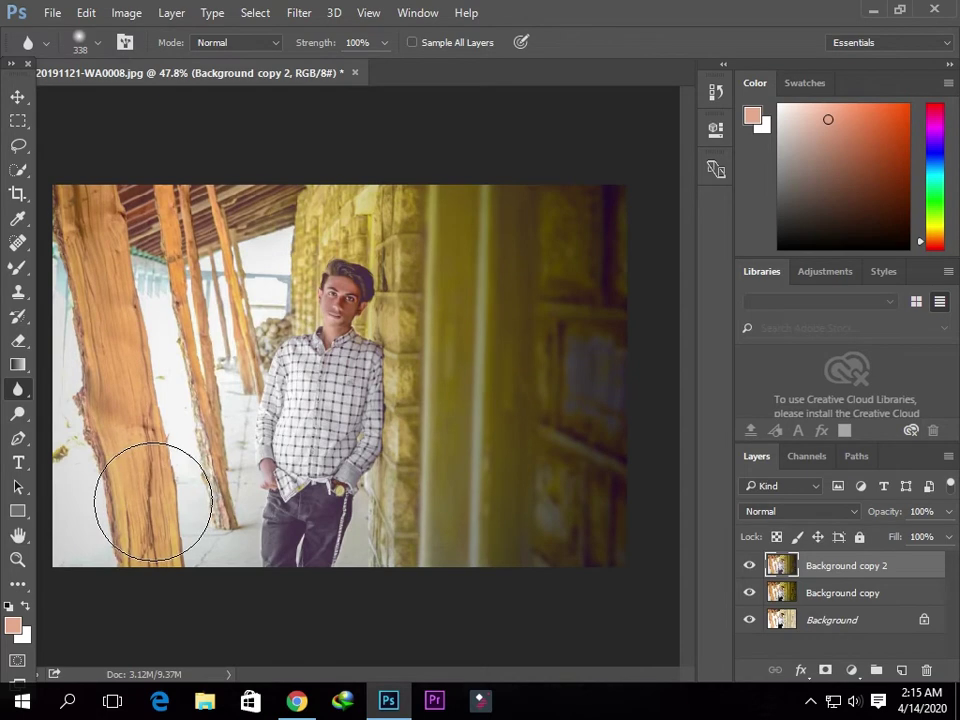
scroll(153, 503, "down", 1)
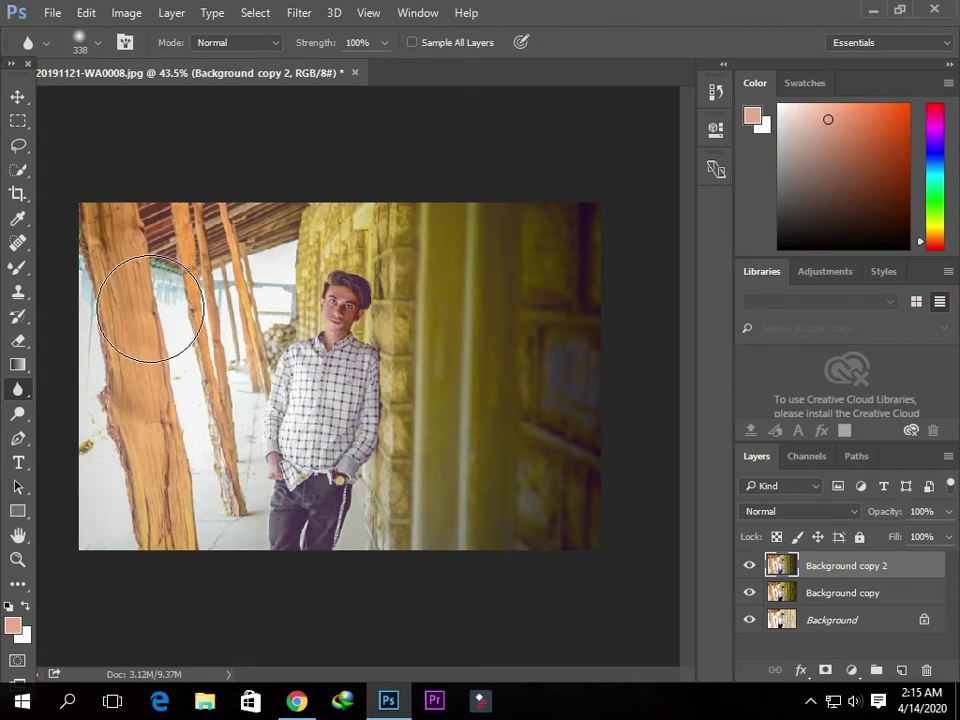
left_click(297, 12)
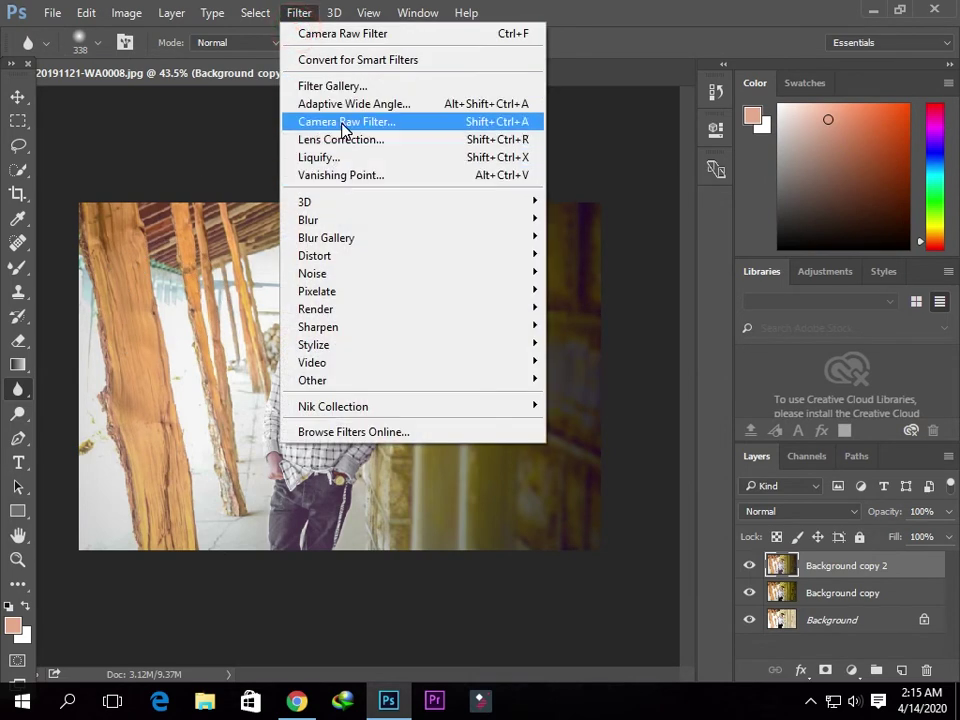
Launch Camera Raw on Background copy 2 with Contrast +20, Highlights -46, Shadows +100.
left_click(343, 122)
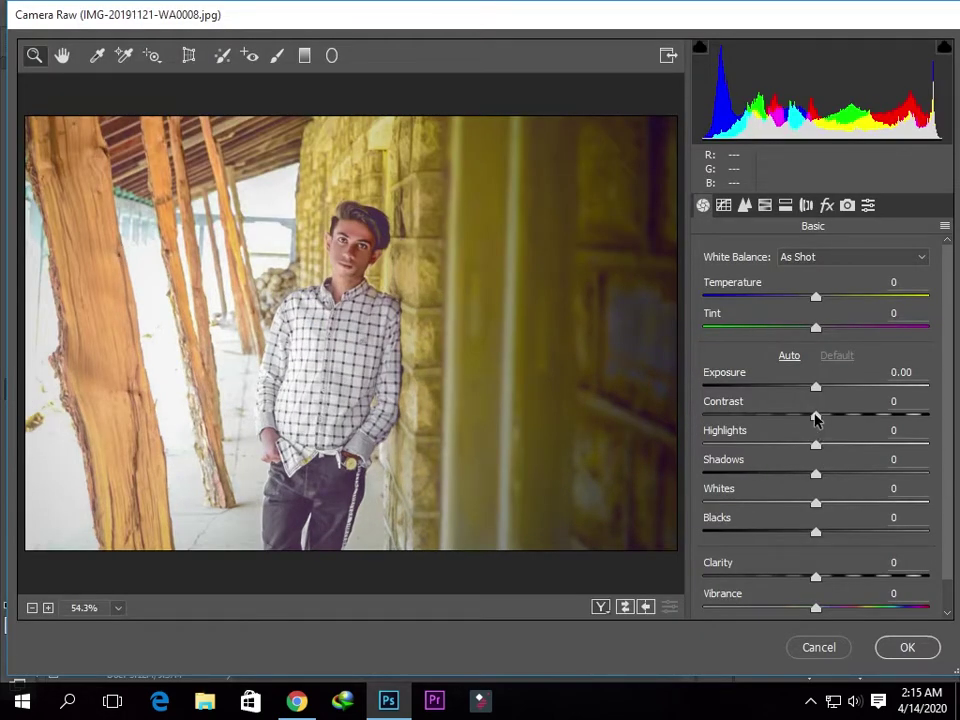
left_click_drag(819, 412, 837, 414)
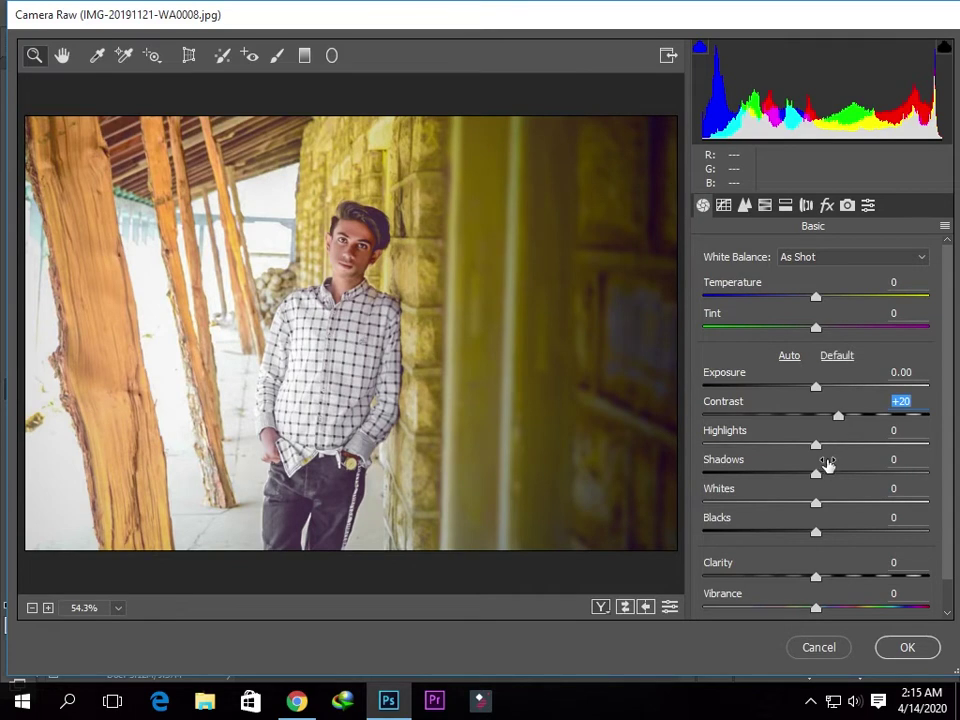
mouse_move(797, 452)
left_mouse_down()
mouse_move(762, 462)
mouse_move(958, 460)
mouse_move(945, 472)
mouse_move(956, 468)
left_mouse_up()
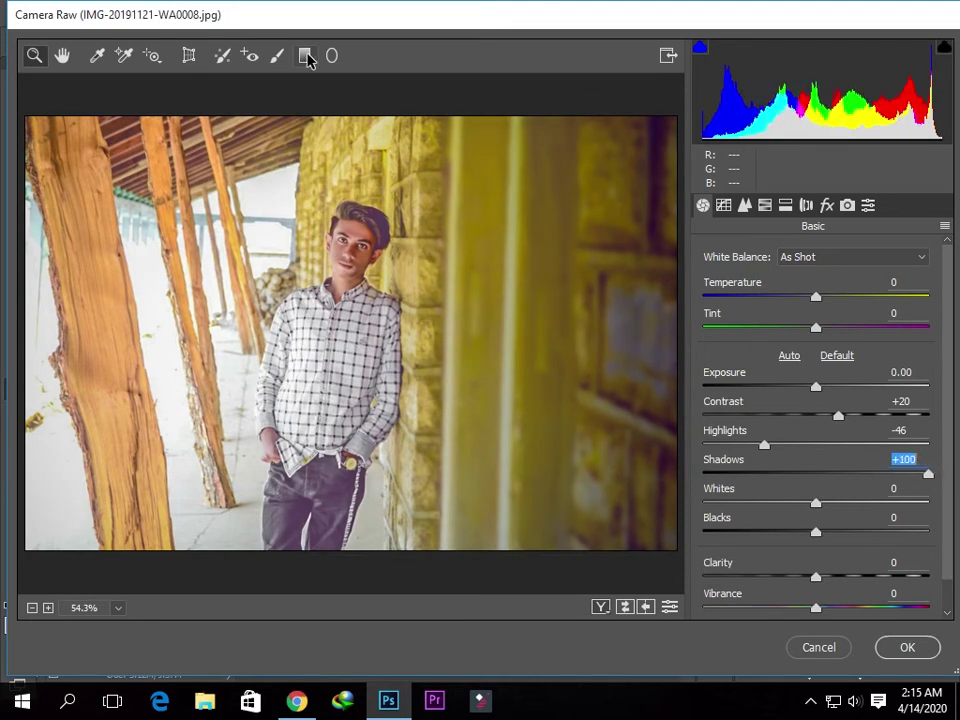
Draw a graduated filter from the right edge to the man, with Exposure +0.50, Blacks -28.
left_click(306, 56)
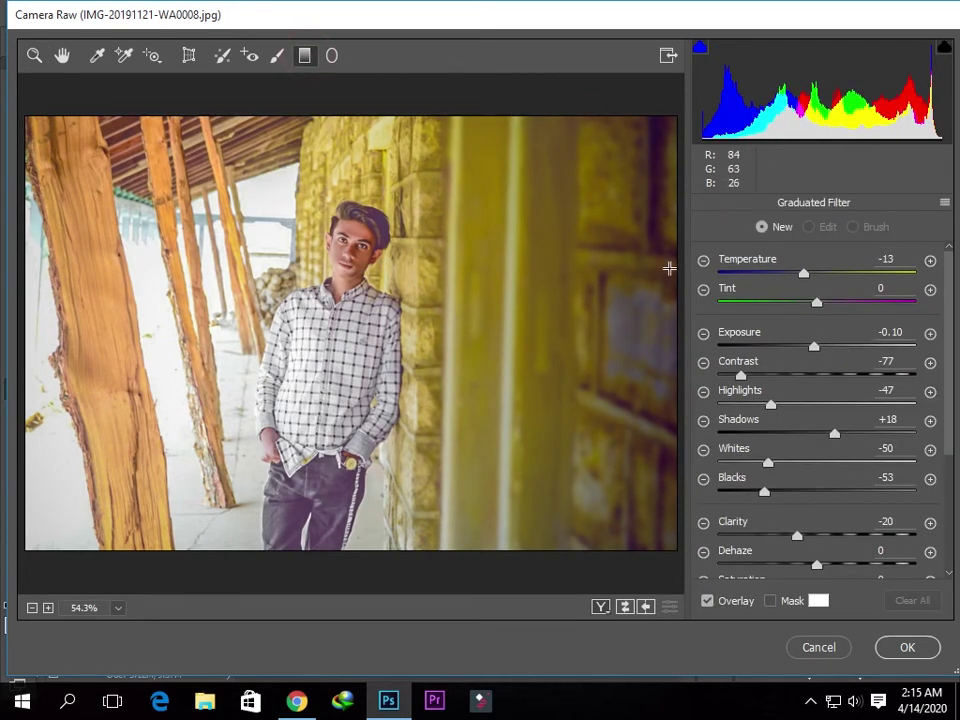
left_click_drag(677, 273, 539, 271)
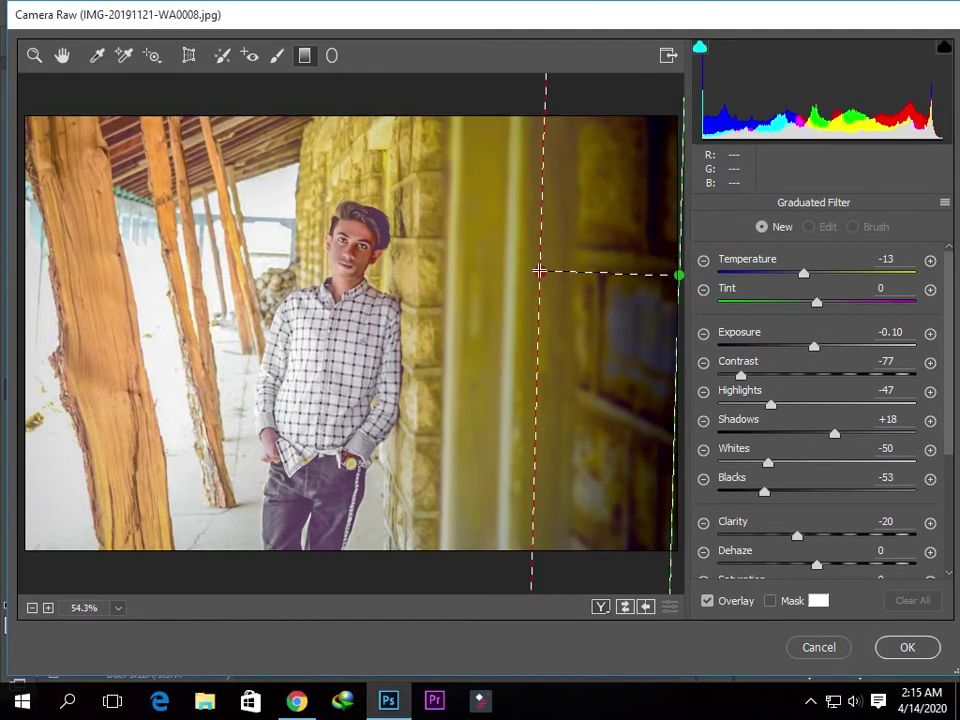
left_click_drag(507, 276, 384, 284)
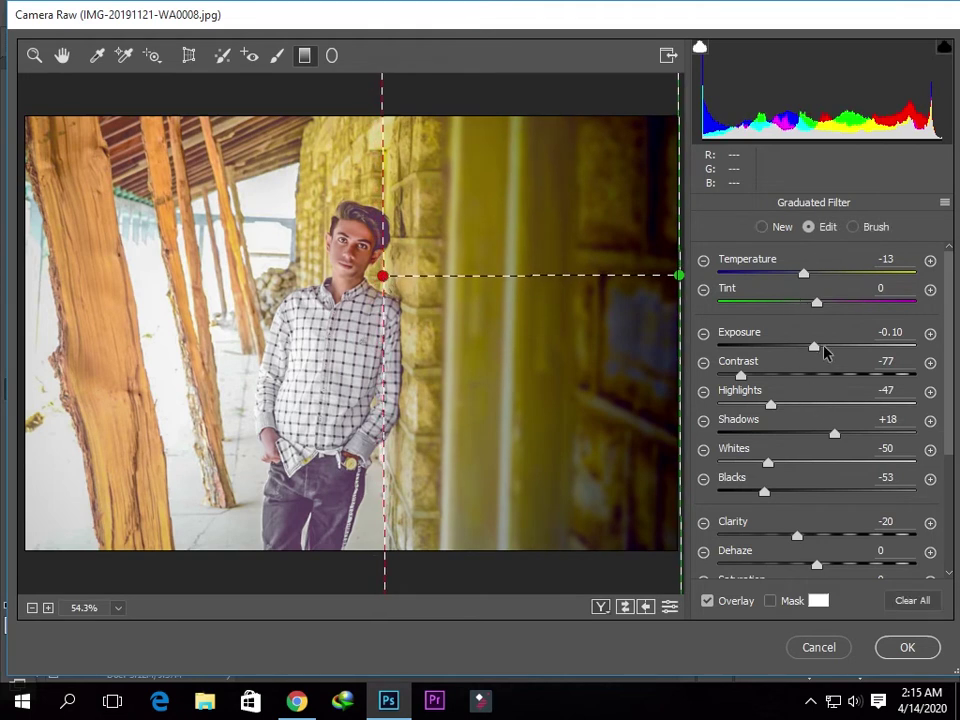
left_click_drag(814, 350, 915, 37)
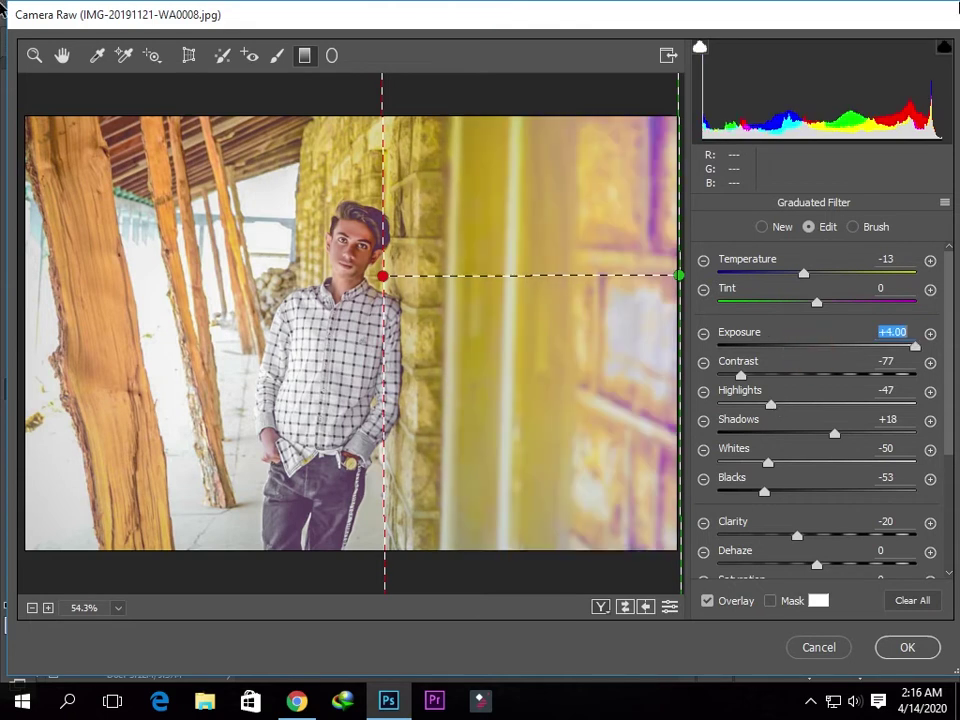
left_click_drag(915, 37, 830, 347)
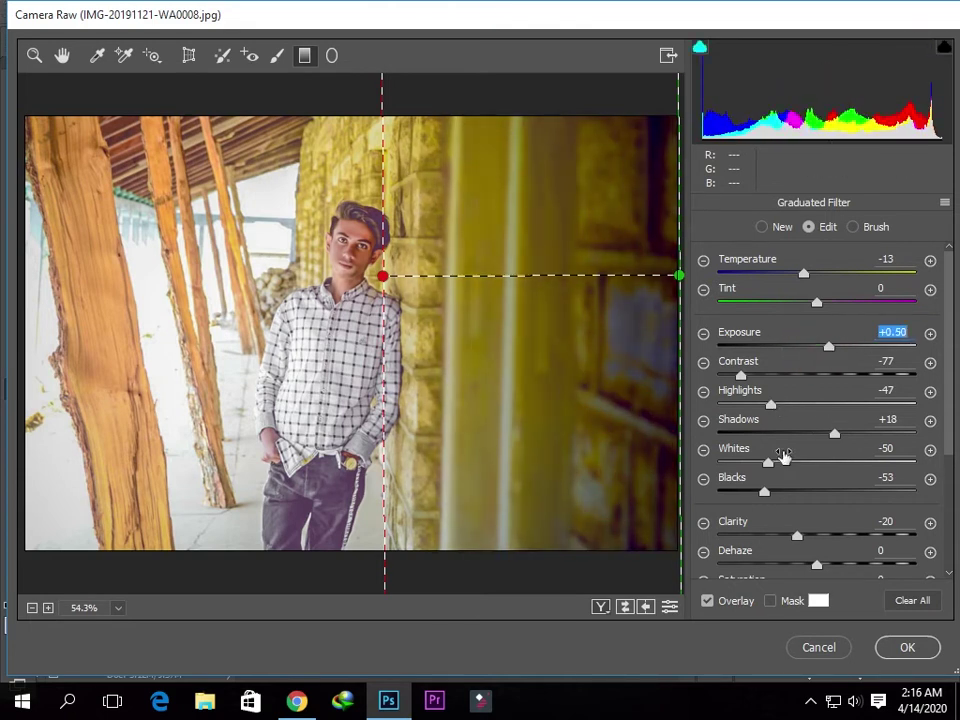
left_click_drag(764, 492, 789, 492)
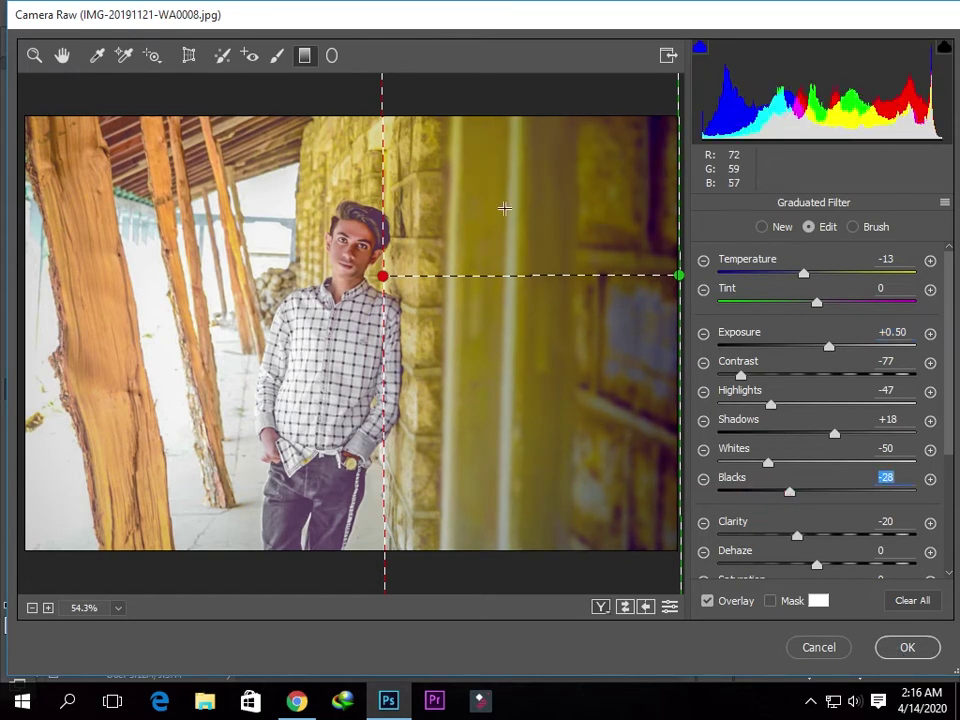
Back in the Basic panel, set Highlights -100, Whites +1, Blacks +4 and Clarity +46.
left_click(33, 60)
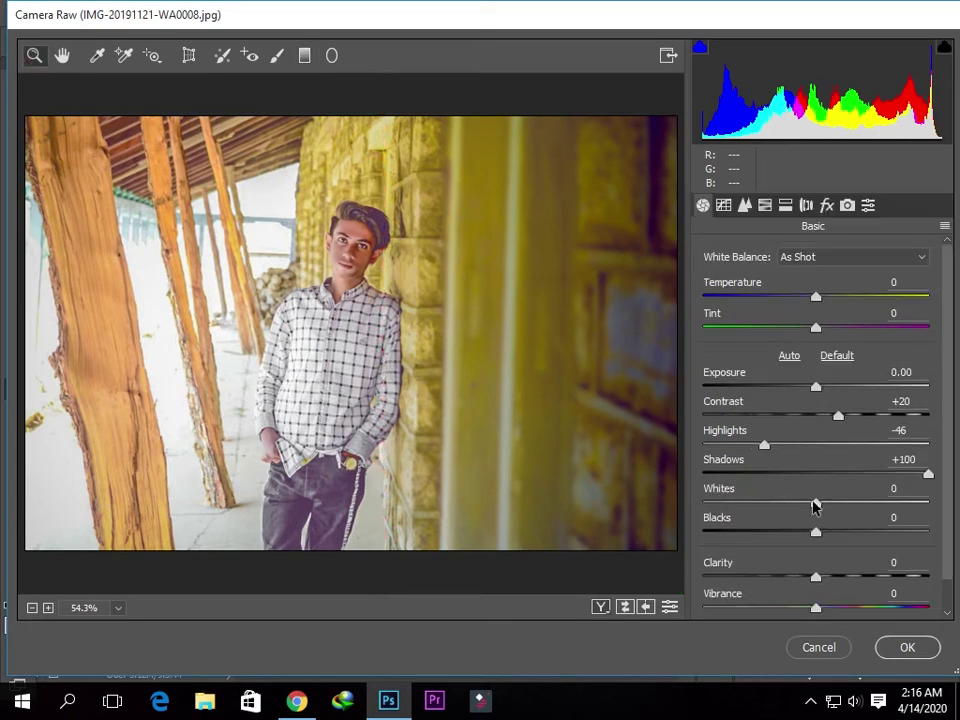
mouse_move(815, 507)
left_mouse_down()
mouse_move(840, 506)
mouse_move(703, 501)
left_mouse_up()
mouse_move(765, 445)
left_mouse_down()
mouse_move(811, 444)
mouse_move(703, 444)
left_mouse_up()
mouse_move(705, 501)
left_mouse_down()
mouse_move(829, 499)
mouse_move(817, 502)
mouse_move(821, 533)
left_mouse_up()
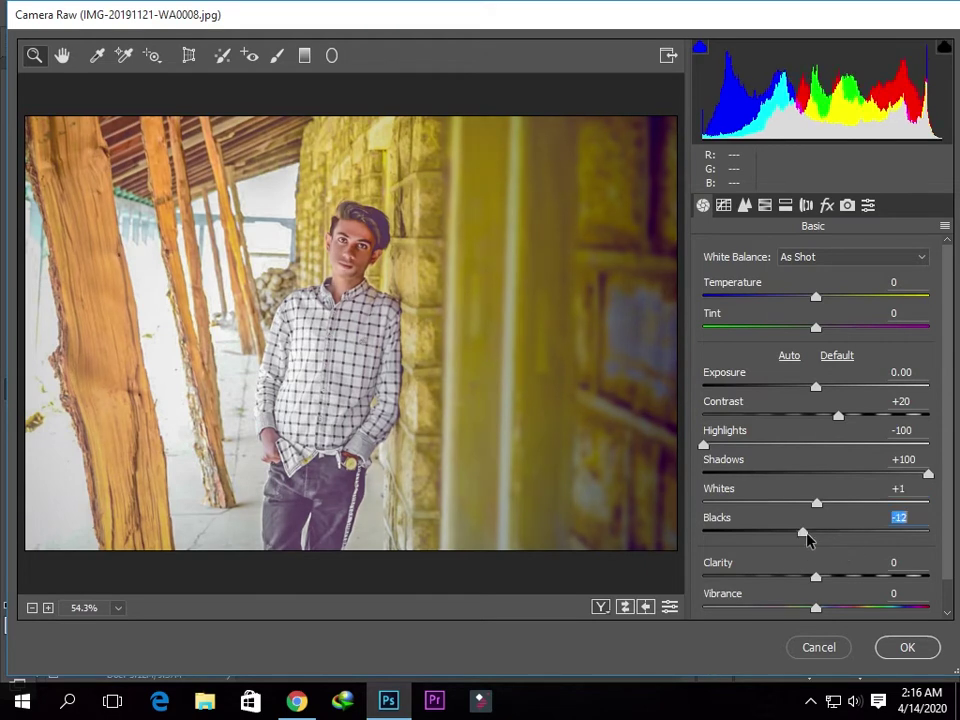
left_click_drag(818, 580, 870, 582)
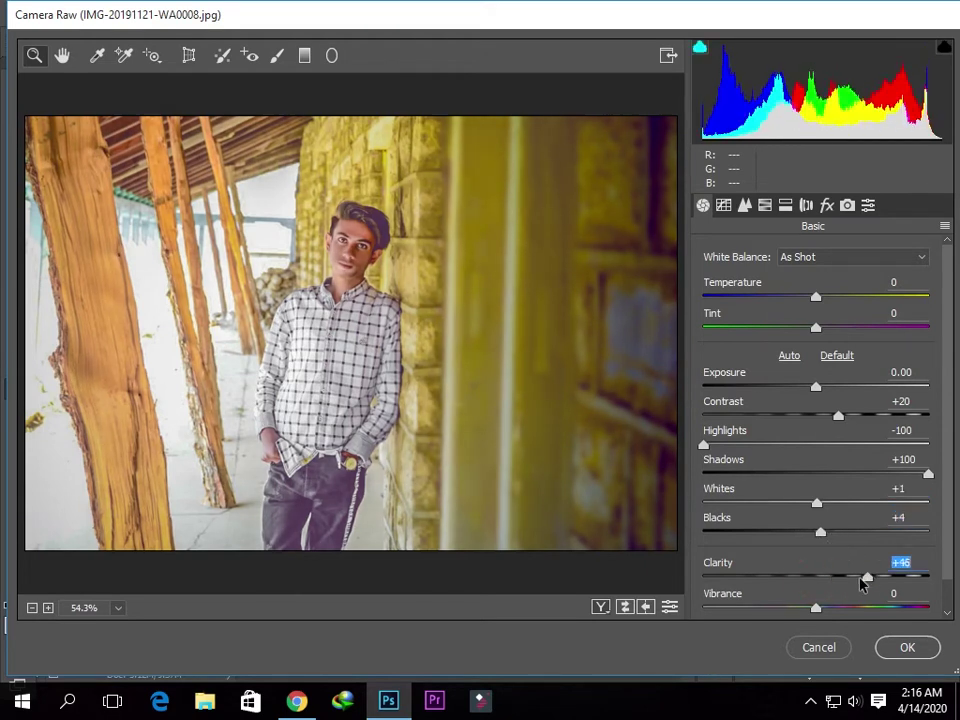
In HSL Saturation, set Reds +18, Yellows +13, Oranges -8 and Blues -100.
left_click(744, 205)
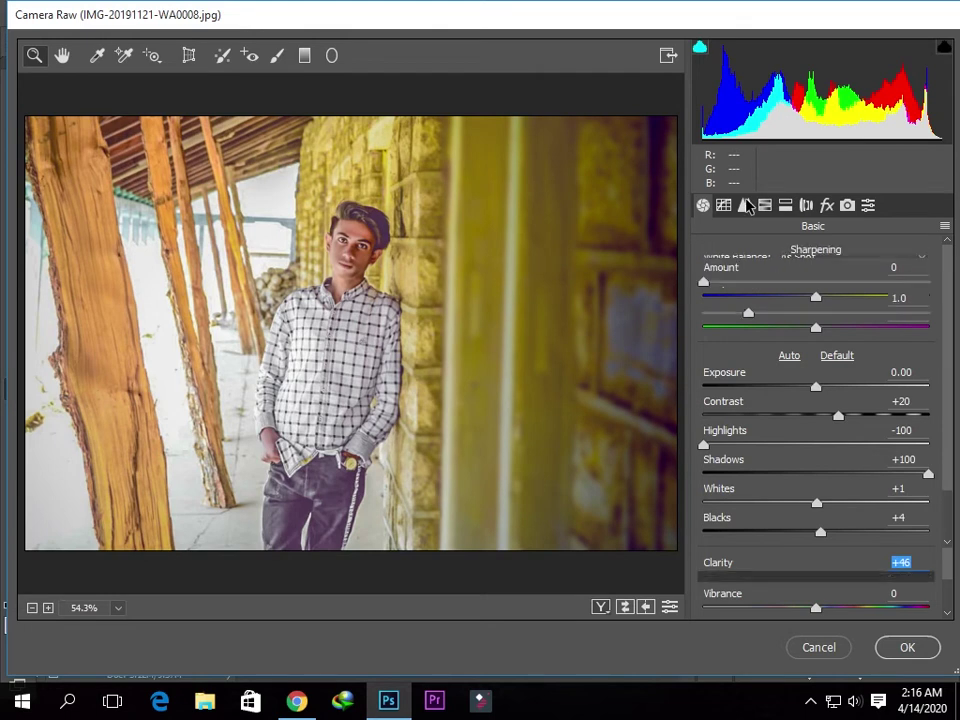
left_click(785, 205)
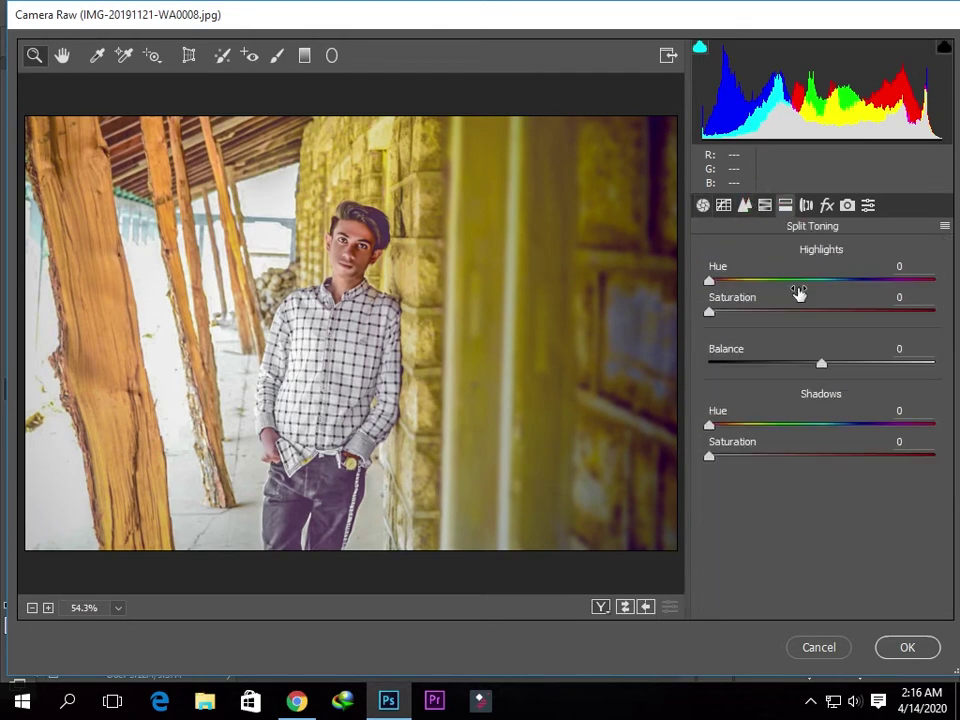
left_click(766, 206)
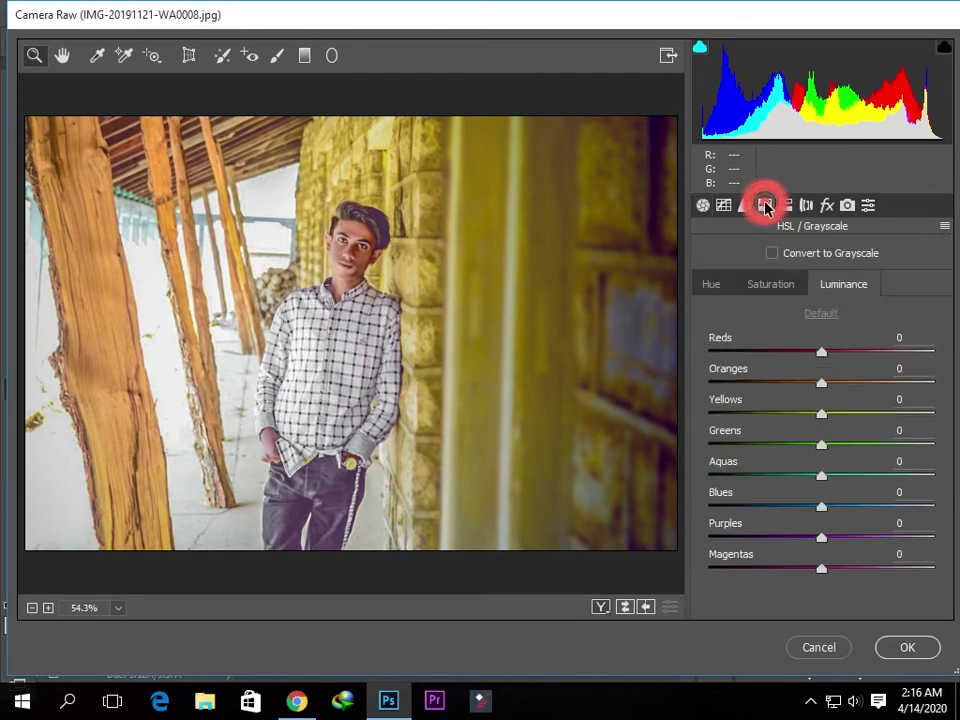
left_click(775, 287)
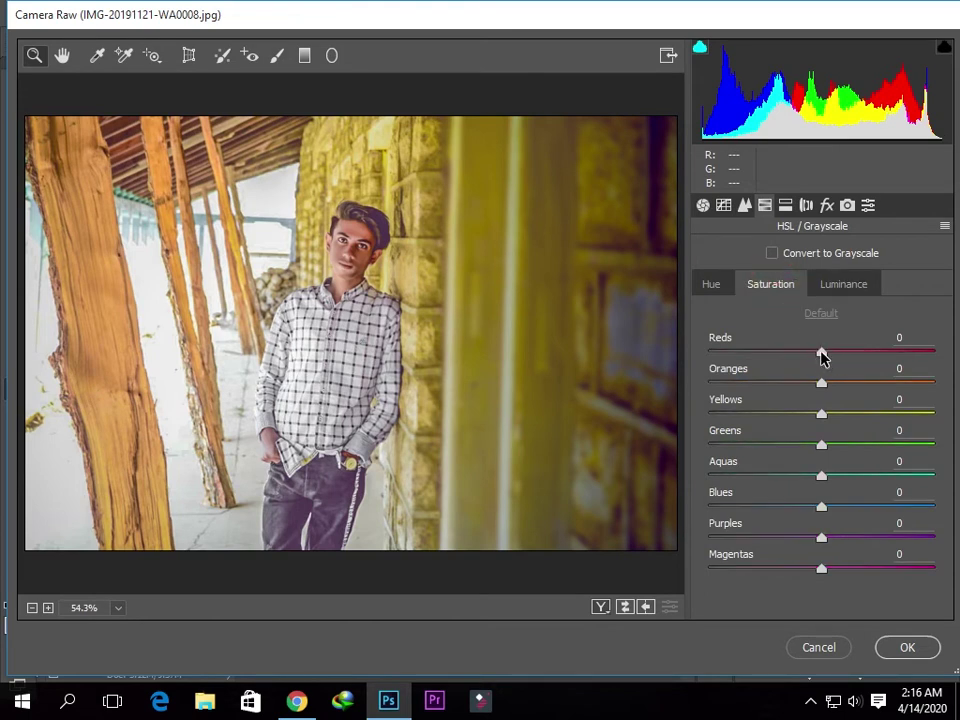
left_click_drag(821, 352, 842, 352)
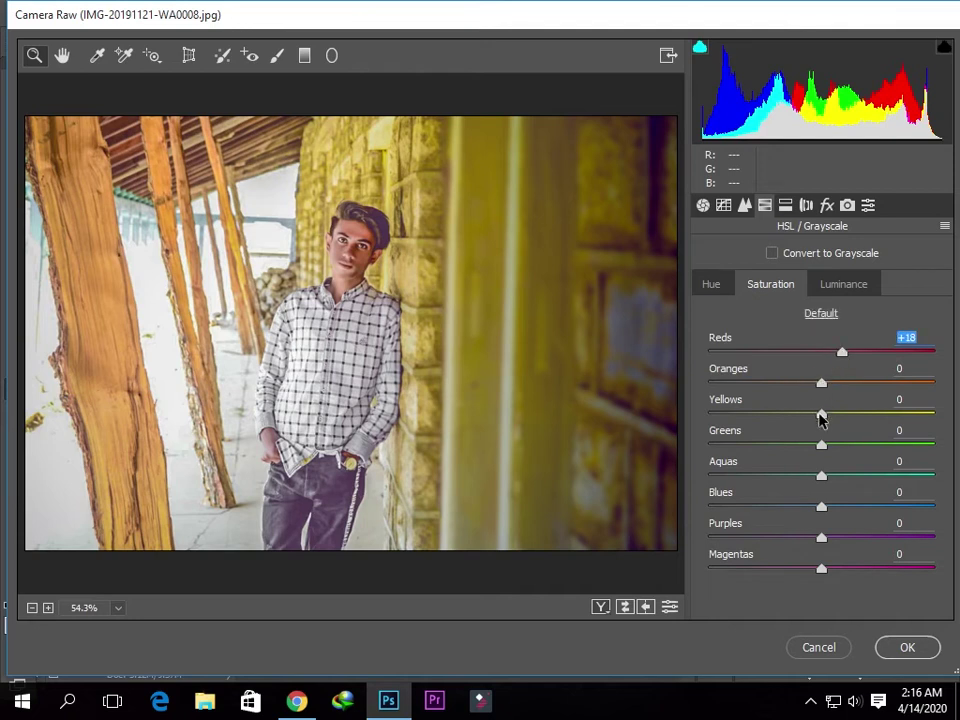
mouse_move(819, 416)
left_mouse_down()
mouse_move(861, 417)
mouse_move(829, 407)
mouse_move(836, 411)
left_mouse_up()
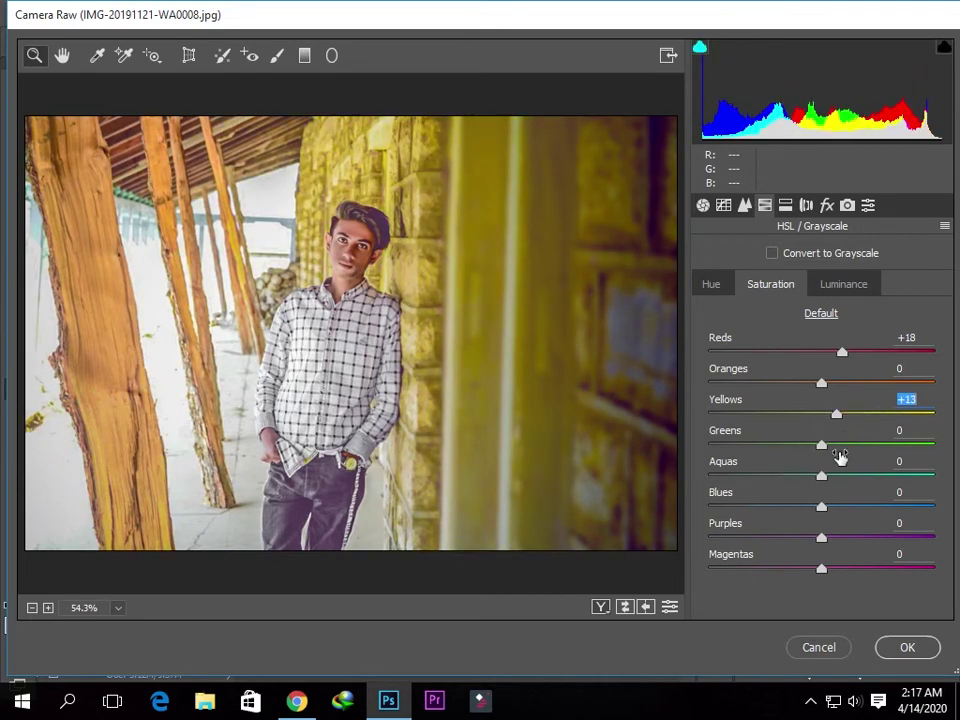
left_click_drag(822, 385, 805, 388)
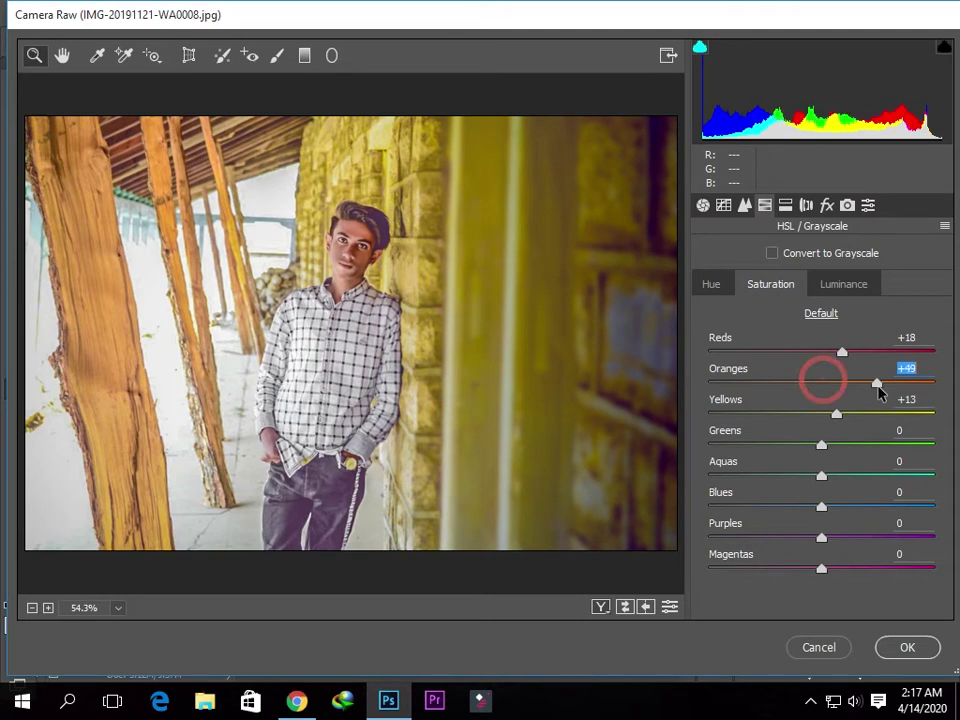
key("Up")
key("Up")
key("Up")
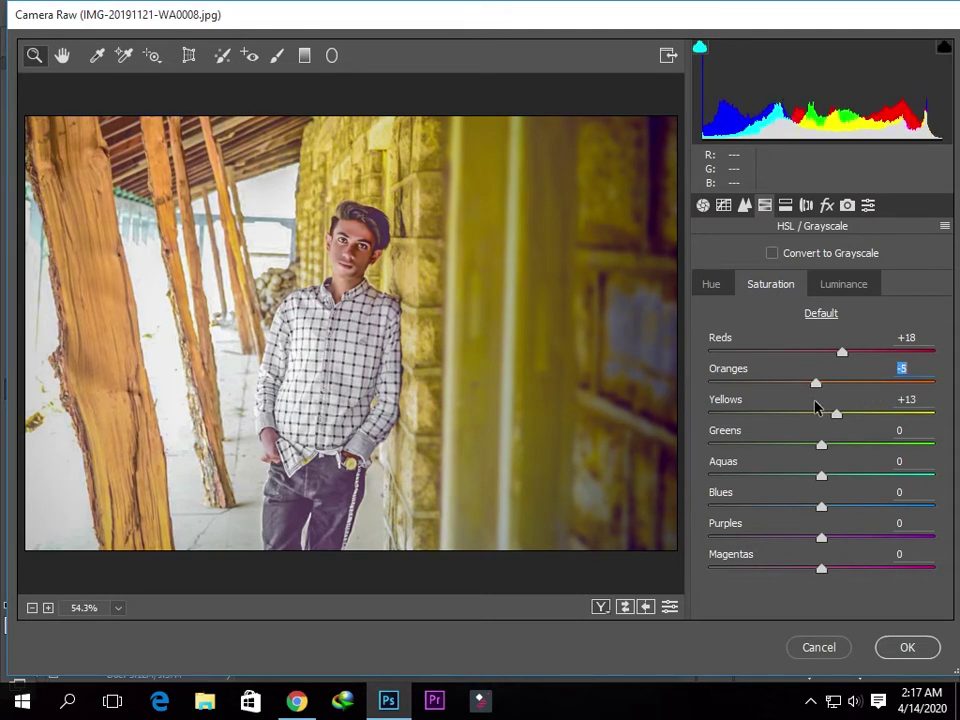
left_click_drag(825, 509, 639, 538)
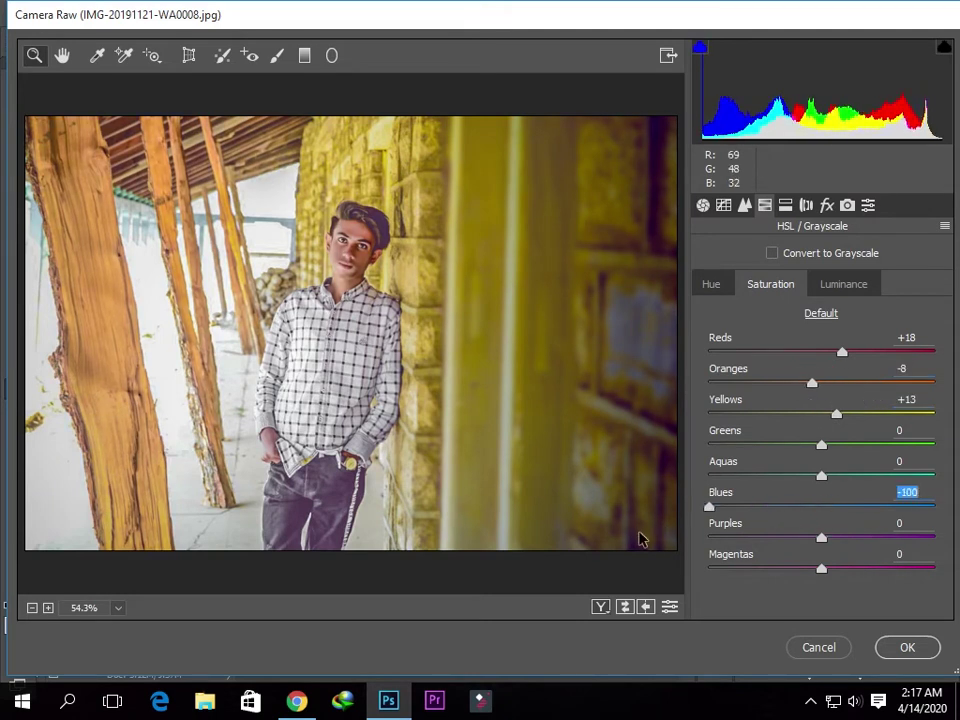
Add Dehaze +3 and a first post-crop vignette around -77 with midpoint 67.
left_click(826, 205)
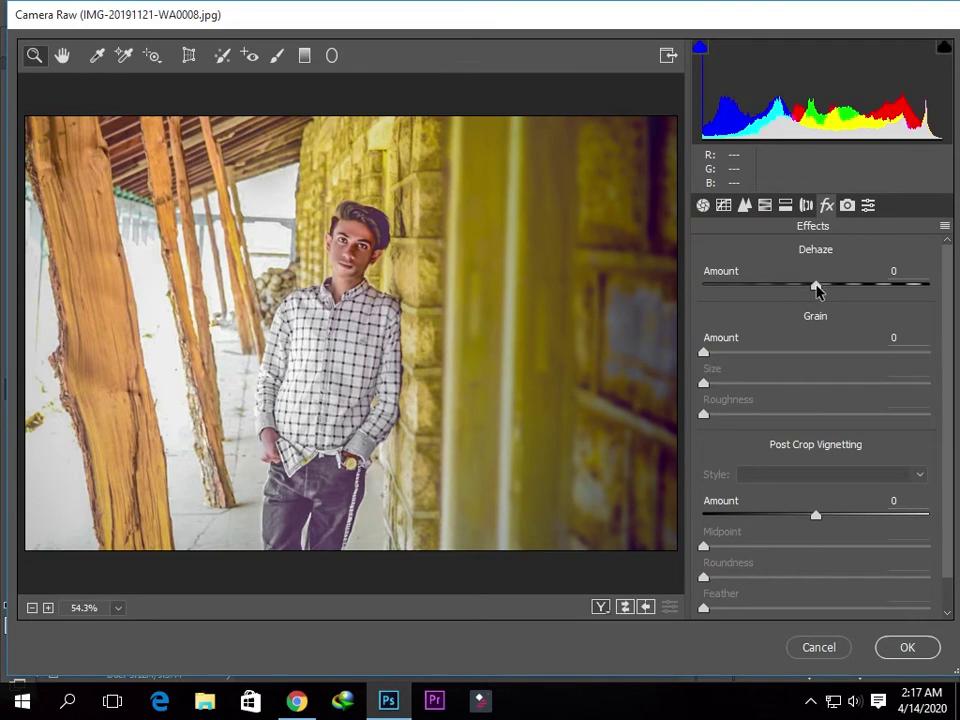
left_click_drag(815, 287, 819, 287)
left_click_drag(812, 516, 800, 515)
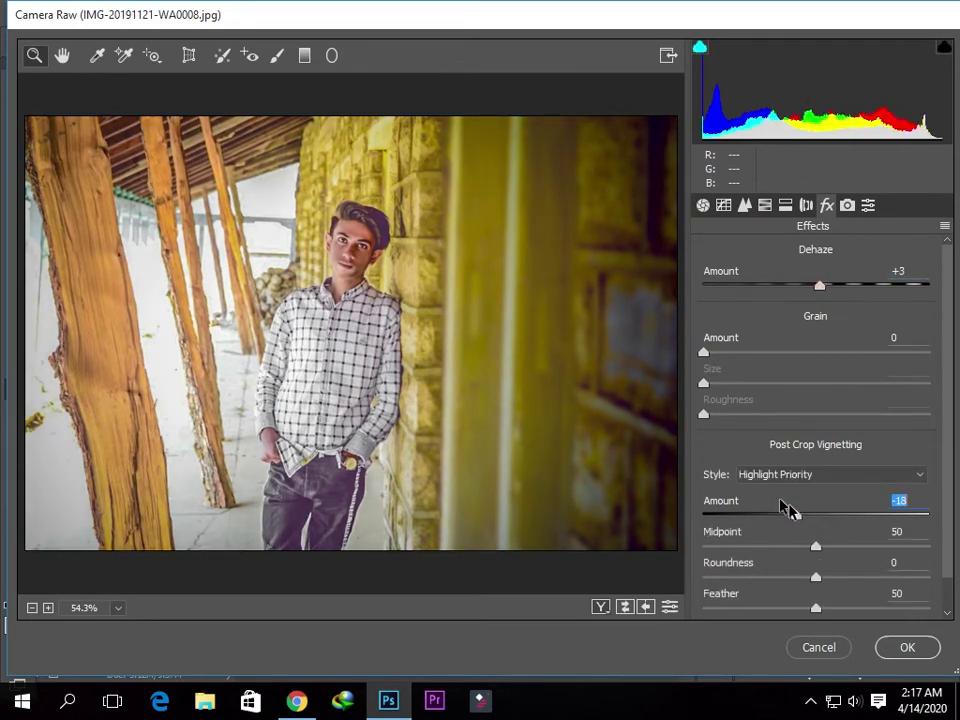
left_click_drag(800, 515, 729, 514)
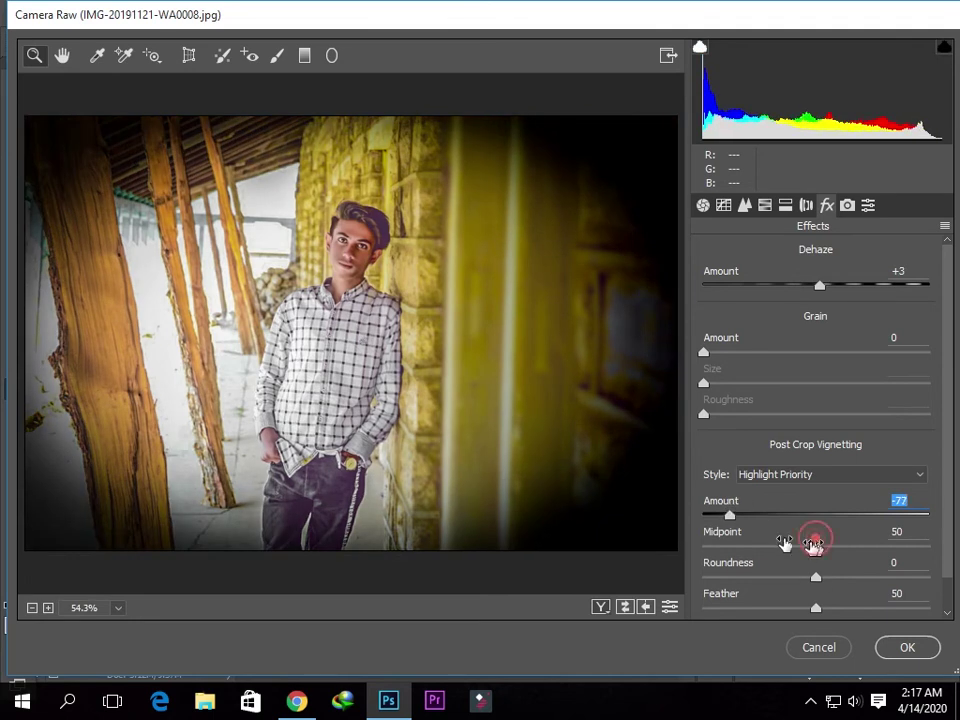
left_click_drag(815, 546, 852, 545)
left_click_drag(785, 577, 770, 577)
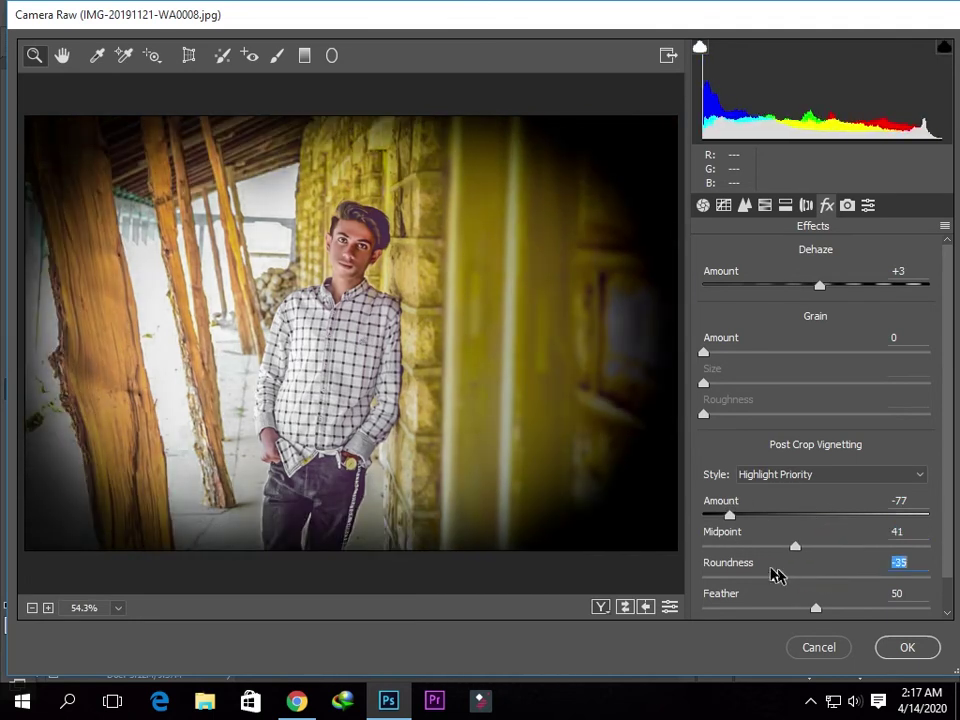
mouse_move(815, 608)
left_mouse_down()
mouse_move(795, 610)
mouse_move(893, 594)
left_mouse_up()
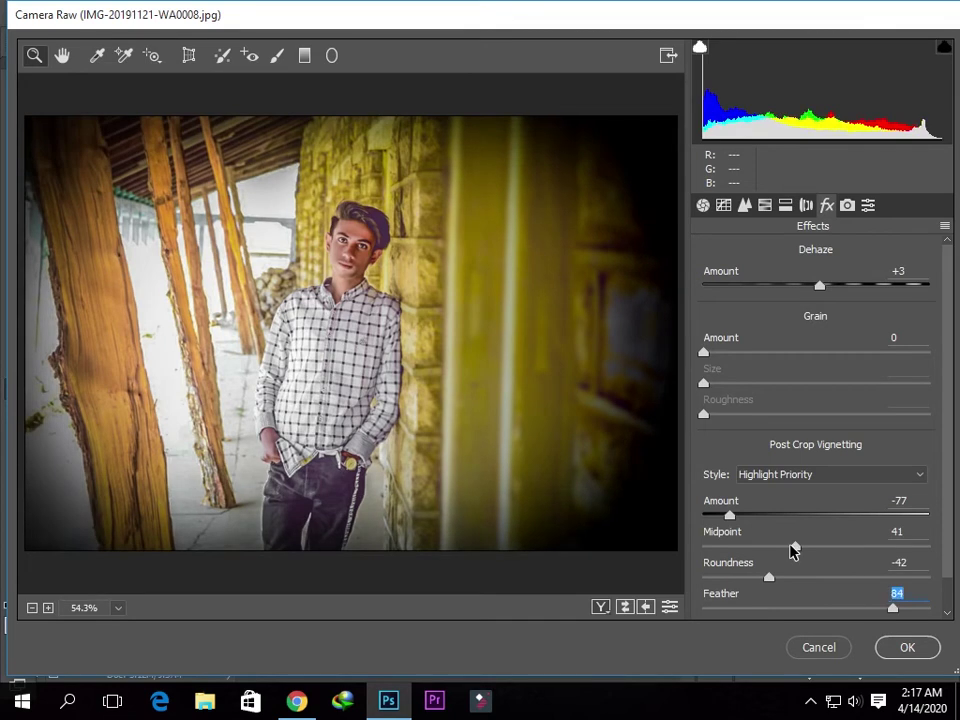
Refine the vignette to Amount -23, Roundness +99 and Feather 78.
left_click_drag(750, 517, 758, 516)
mouse_move(769, 581)
left_mouse_down()
mouse_move(814, 643)
mouse_move(857, 568)
mouse_move(926, 558)
left_mouse_up()
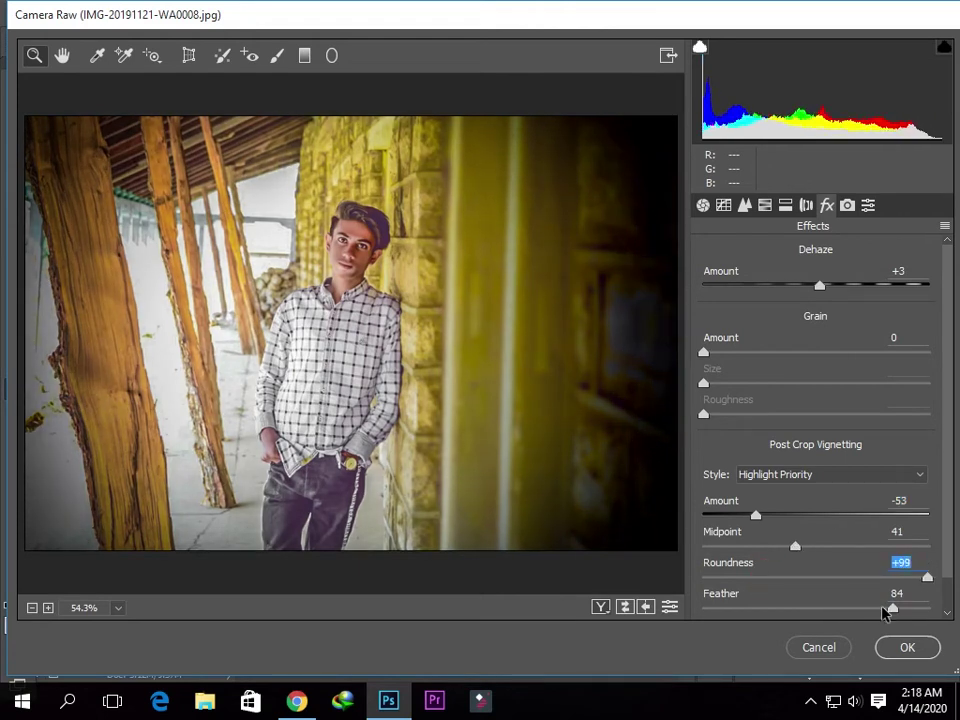
left_click_drag(894, 609, 857, 608)
mouse_move(756, 515)
left_mouse_down()
mouse_move(829, 516)
mouse_move(789, 515)
left_mouse_up()
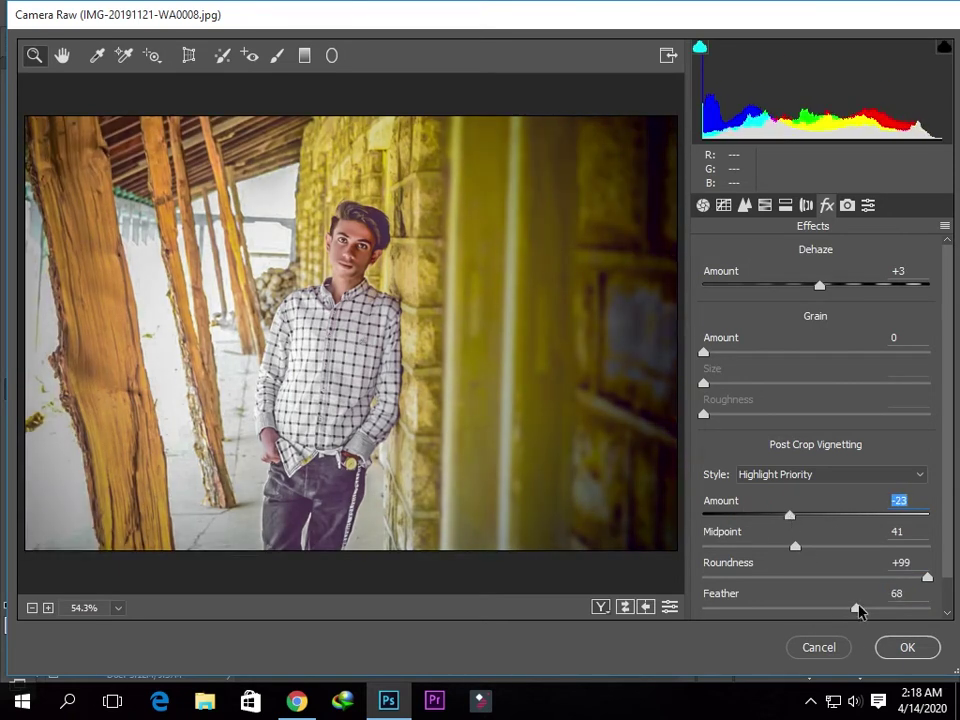
left_click_drag(858, 608, 880, 608)
Commit the Camera Raw edits to Background copy 2 and scroll to review the result.
left_click(895, 647)
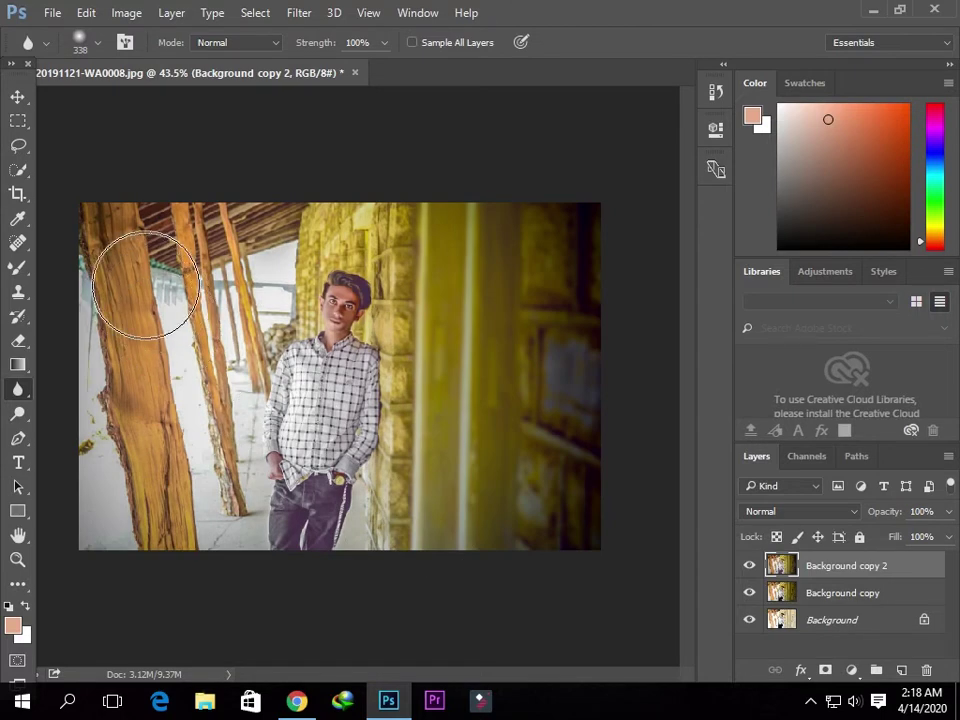
scroll(125, 306, "up", 2)
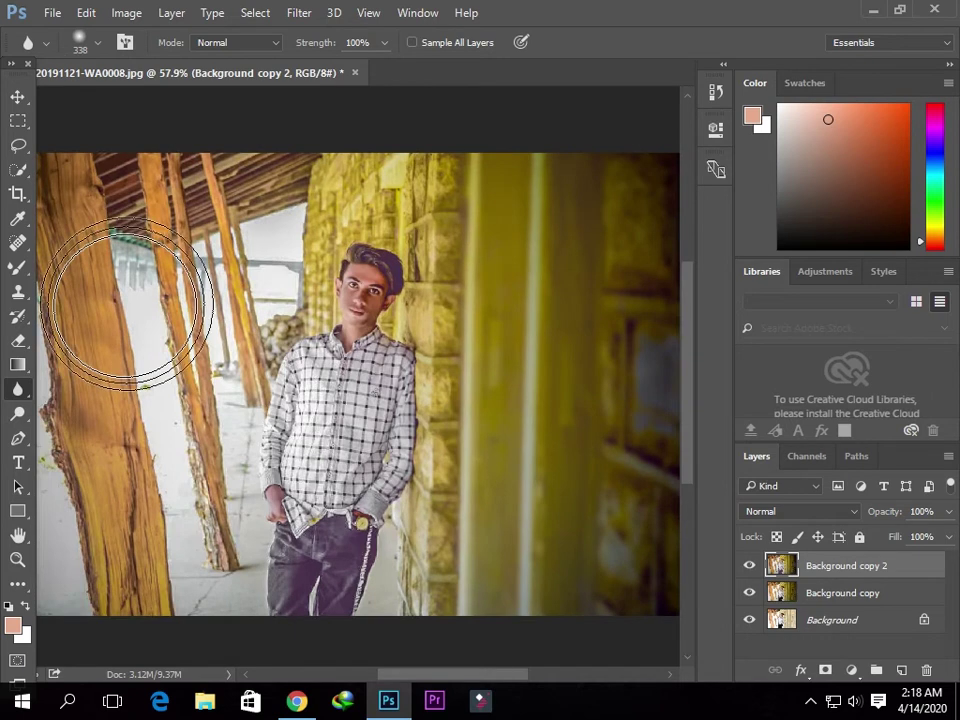
scroll(128, 300, "up", 1)
scroll(130, 300, "up", 1)
scroll(133, 297, "down", 2)
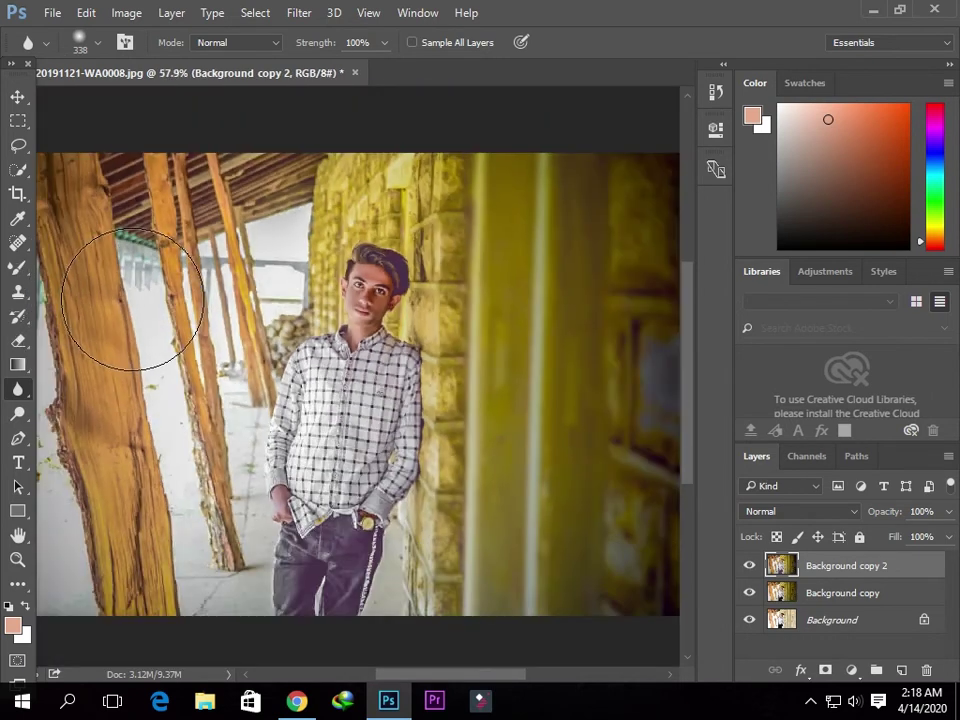
scroll(135, 310, "down", 1)
scroll(138, 320, "down", 1)
scroll(140, 295, "up", 1)
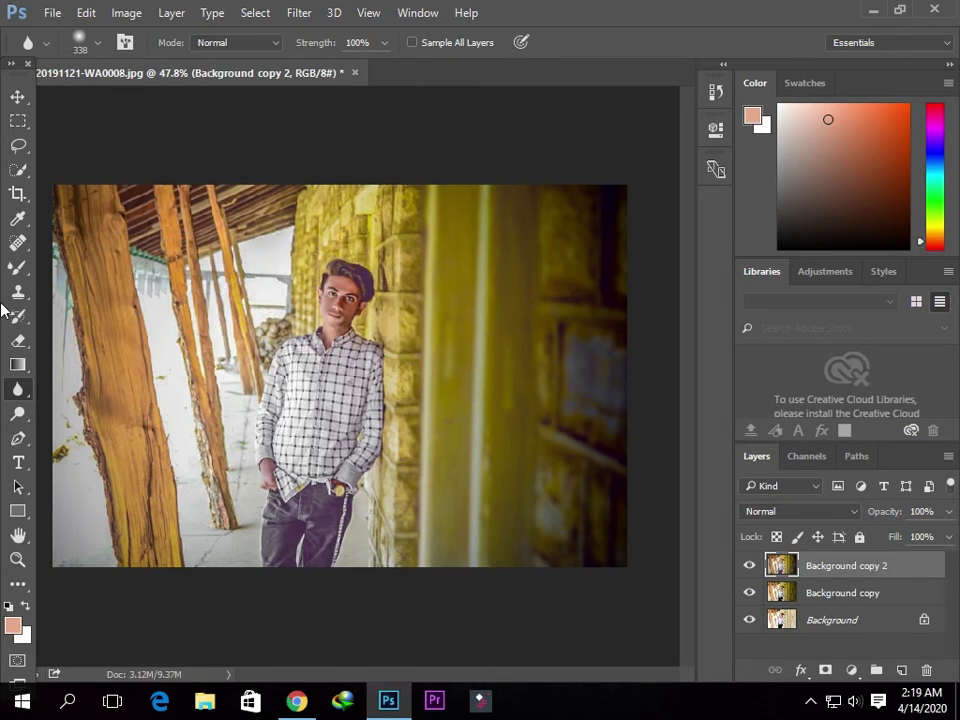
Select the beams, wall and left background with the Quick Selection tool in add mode.
left_click(19, 170)
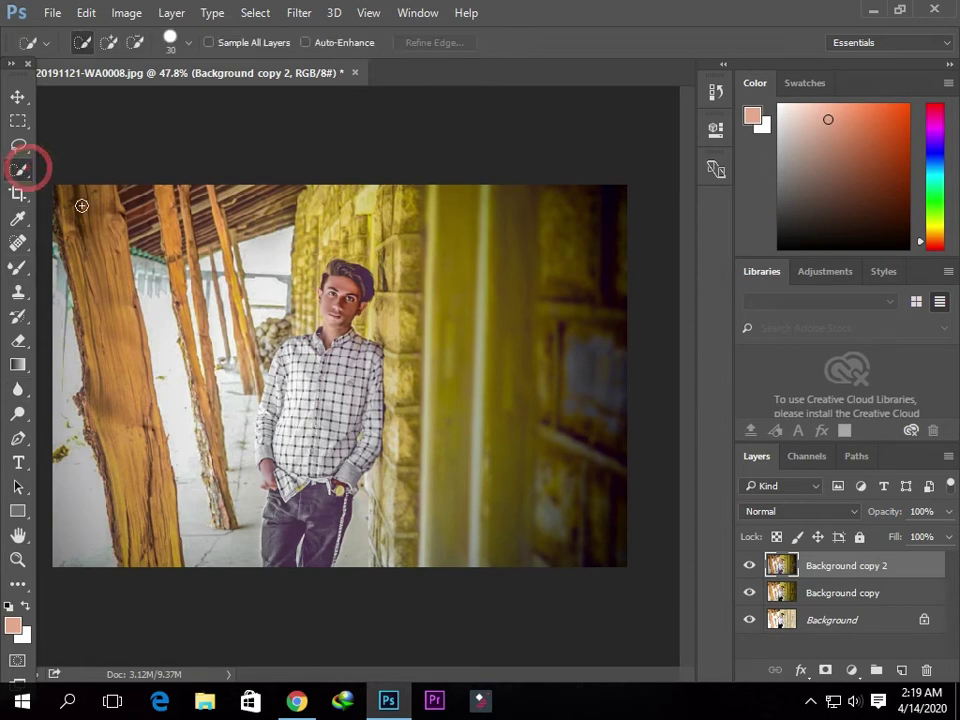
left_click(108, 42)
scroll(306, 247, "up", 3)
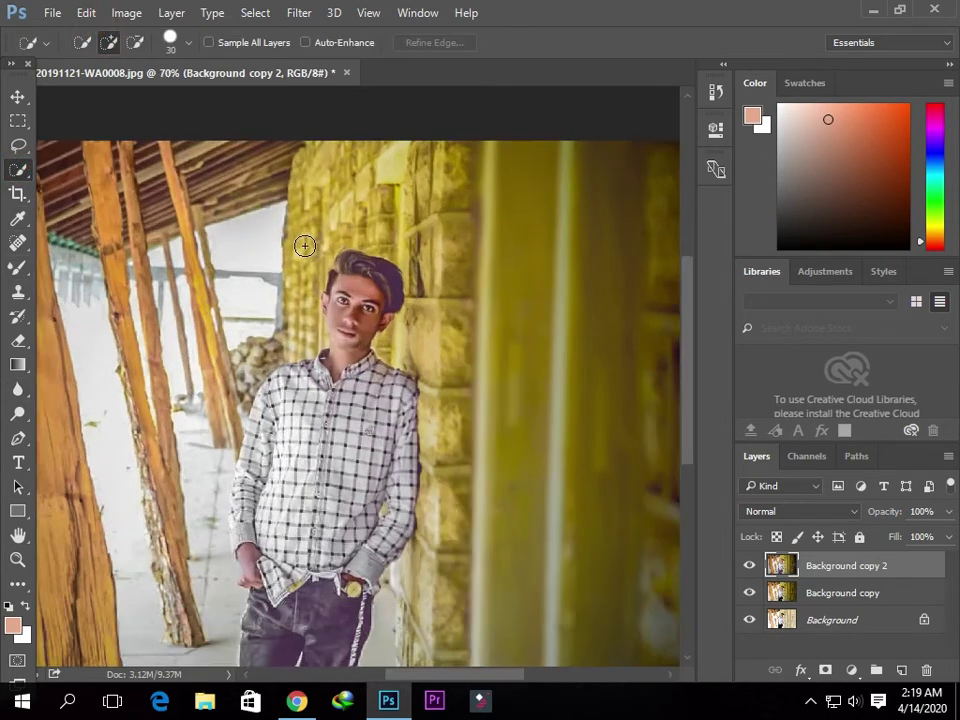
scroll(305, 245, "up", 1)
key("bracketright")
key("bracketright")
mouse_move(369, 152)
left_mouse_down()
mouse_move(52, 150)
mouse_move(182, 578)
mouse_move(185, 310)
mouse_move(300, 332)
left_mouse_up()
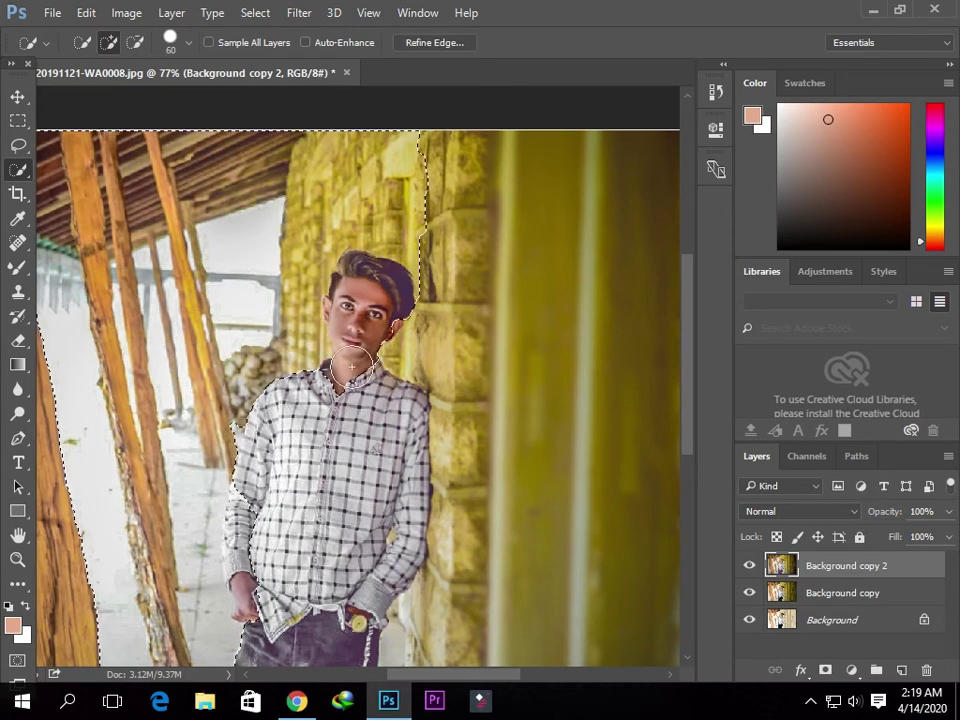
mouse_move(262, 515)
left_mouse_down()
mouse_move(254, 557)
mouse_move(287, 412)
left_mouse_up()
Remove the forearm, add the wall beside the hair, and exclude the shirt edge and hand.
left_click(134, 42)
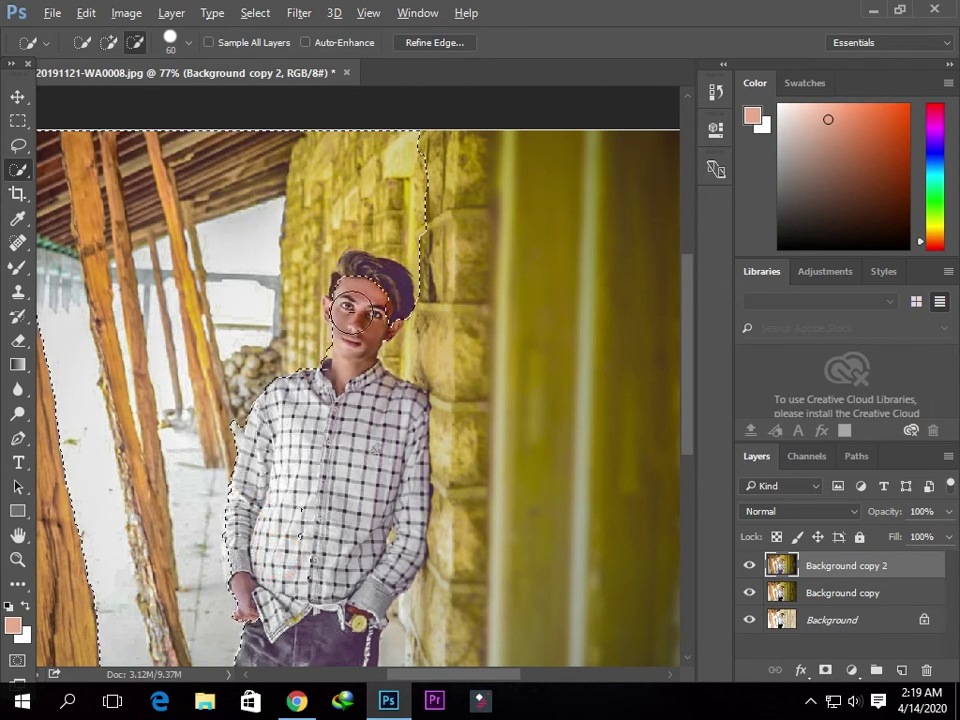
key("shift")
mouse_move(369, 323)
left_mouse_down()
mouse_move(420, 200)
mouse_move(392, 150)
mouse_move(386, 225)
left_mouse_up()
key("alt")
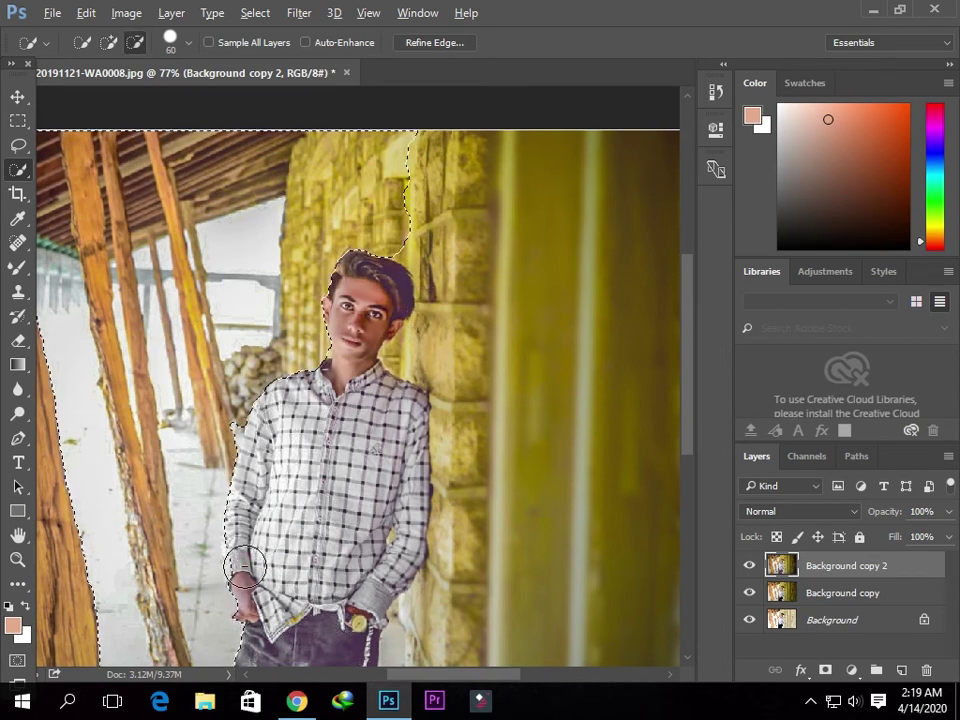
left_click_drag(215, 520, 222, 426)
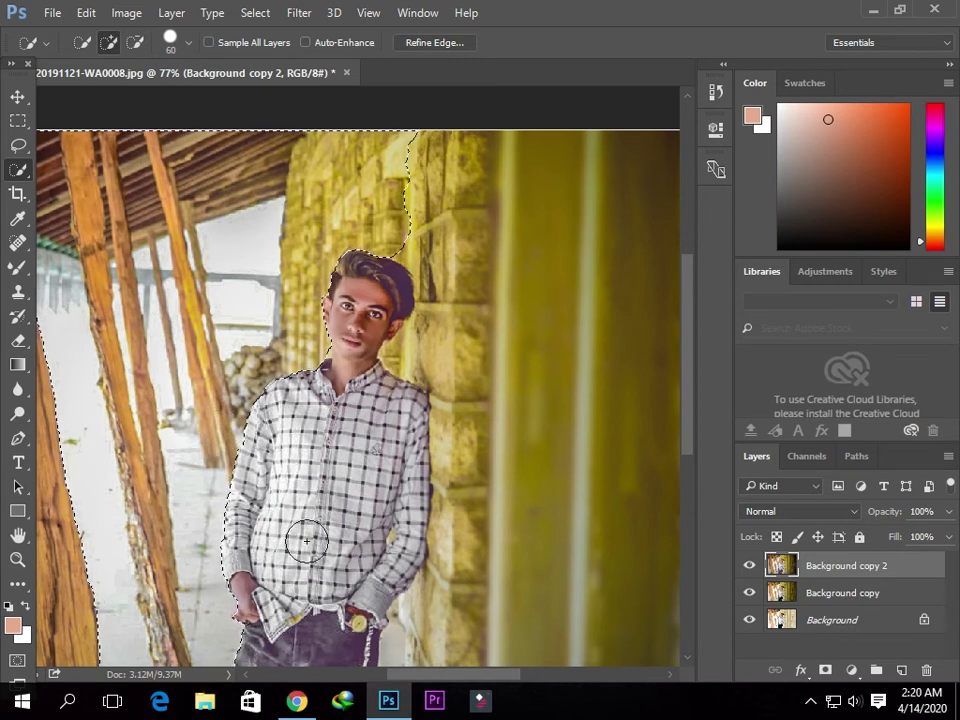
scroll(300, 390, "down", 3)
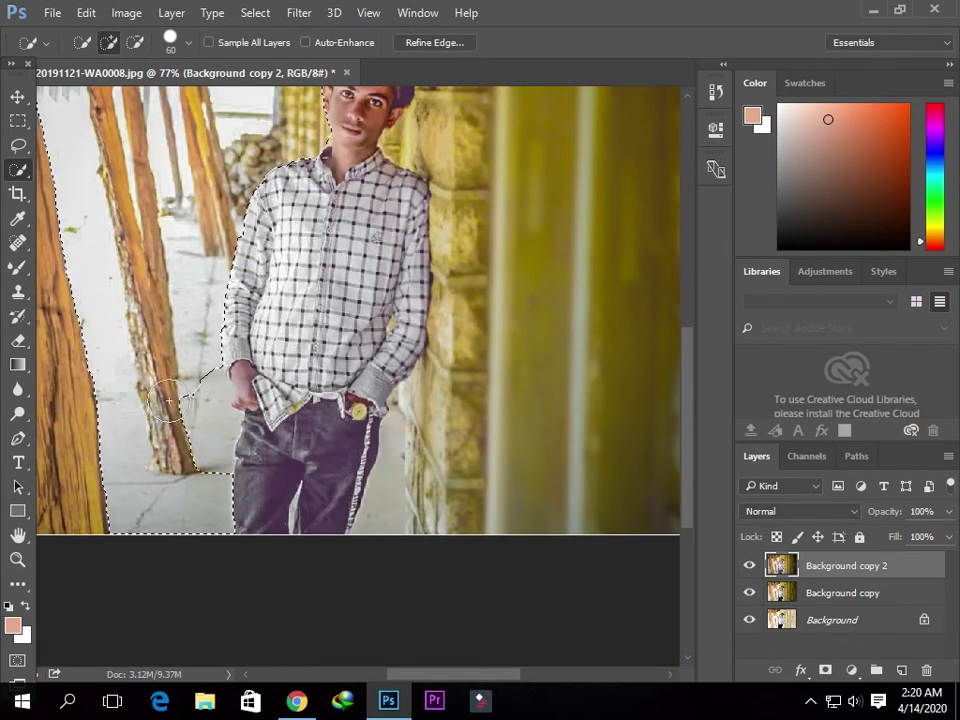
left_click_drag(193, 392, 255, 410)
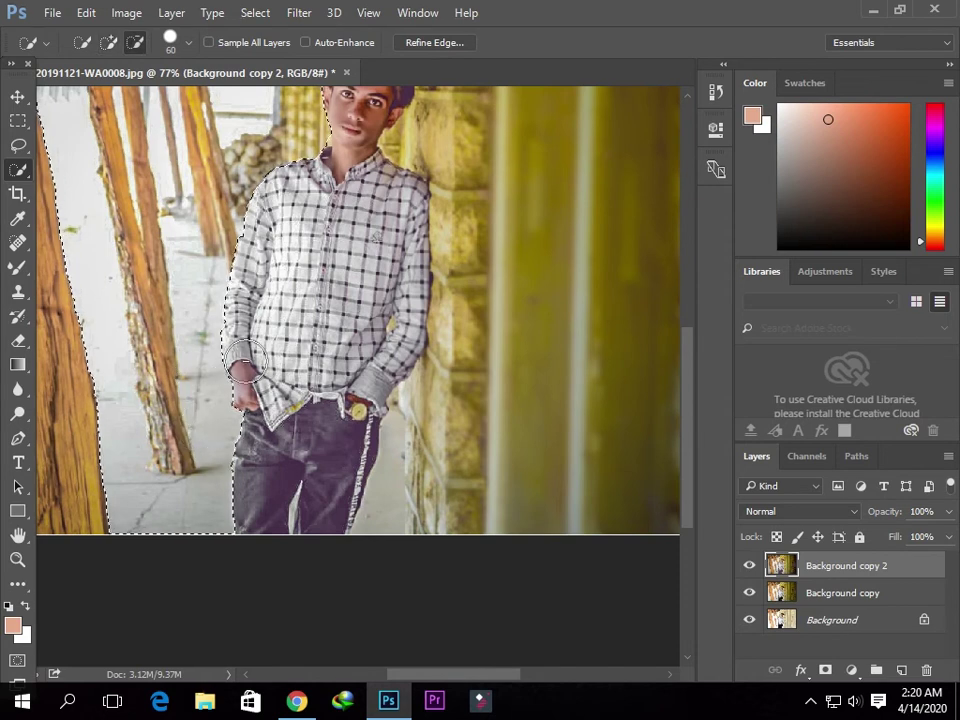
With a smaller brush, trim the shoulder edge and floor patch near the legs from the selection.
key("alt")
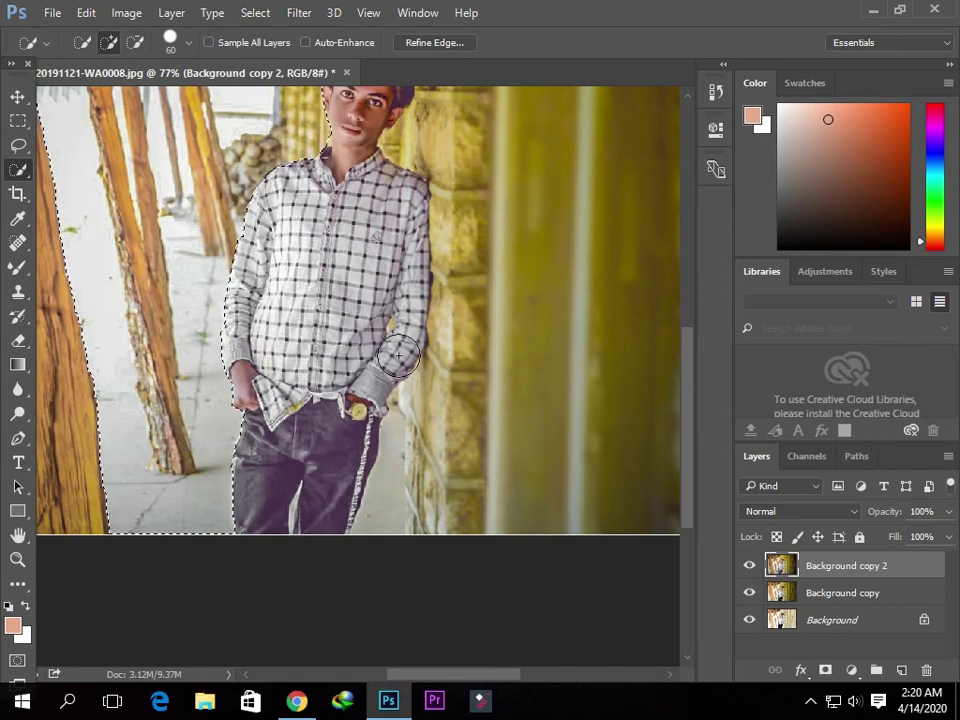
scroll(684, 347, "up", 2)
scroll(240, 292, "up", 3)
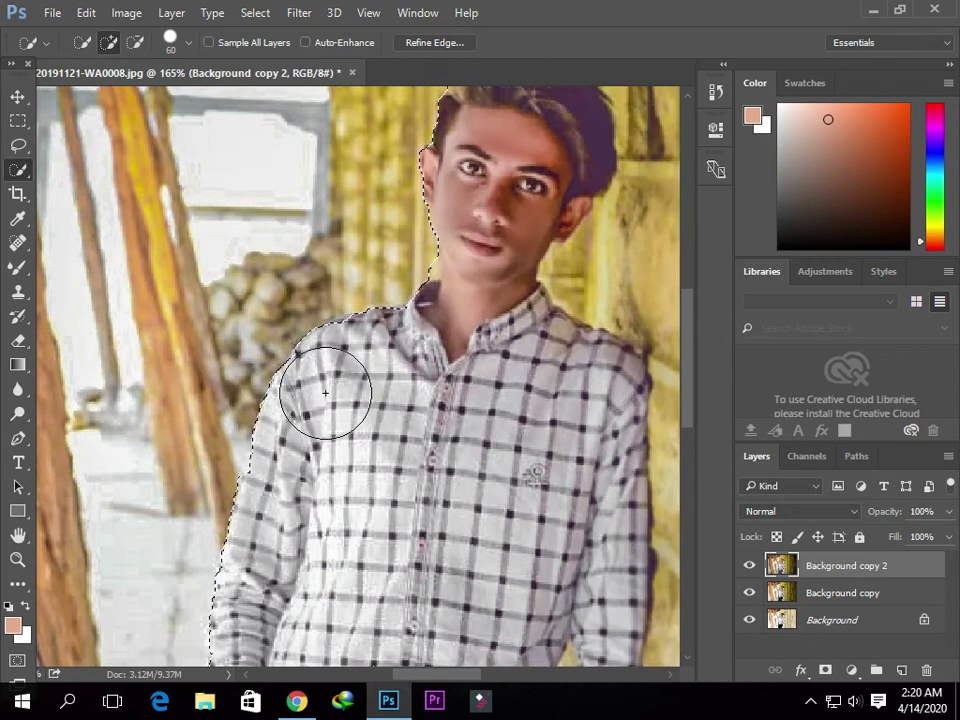
left_click(365, 343, "alt")
key("bracketleft")
key("bracketleft")
key("bracketleft")
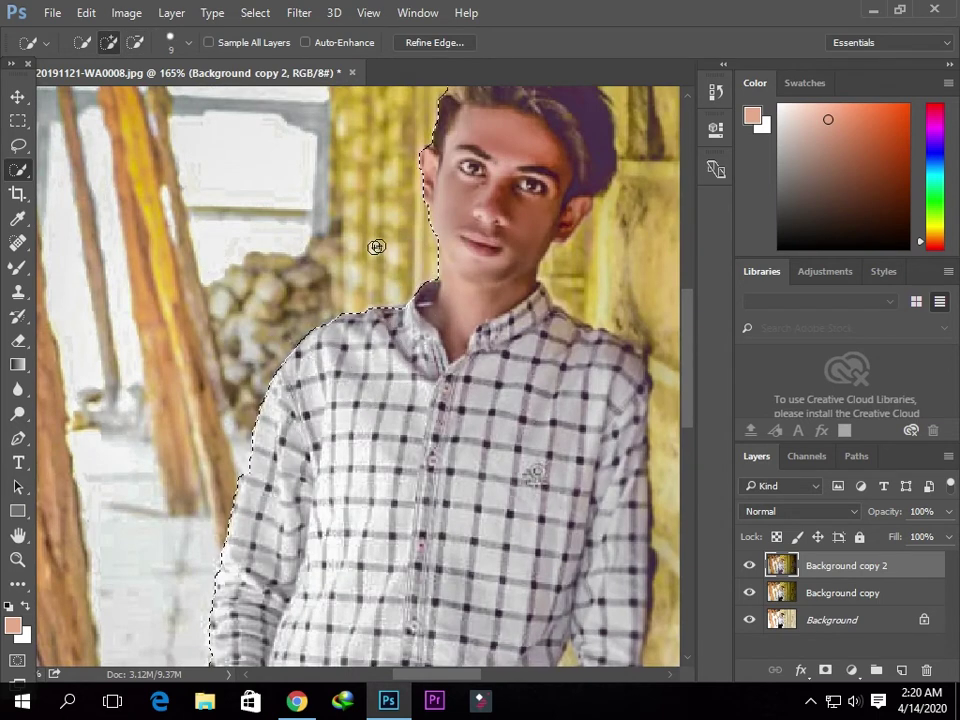
mouse_move(689, 340)
left_mouse_down()
mouse_move(689, 288)
mouse_move(689, 400)
left_mouse_up()
scroll(533, 426, "down", 2)
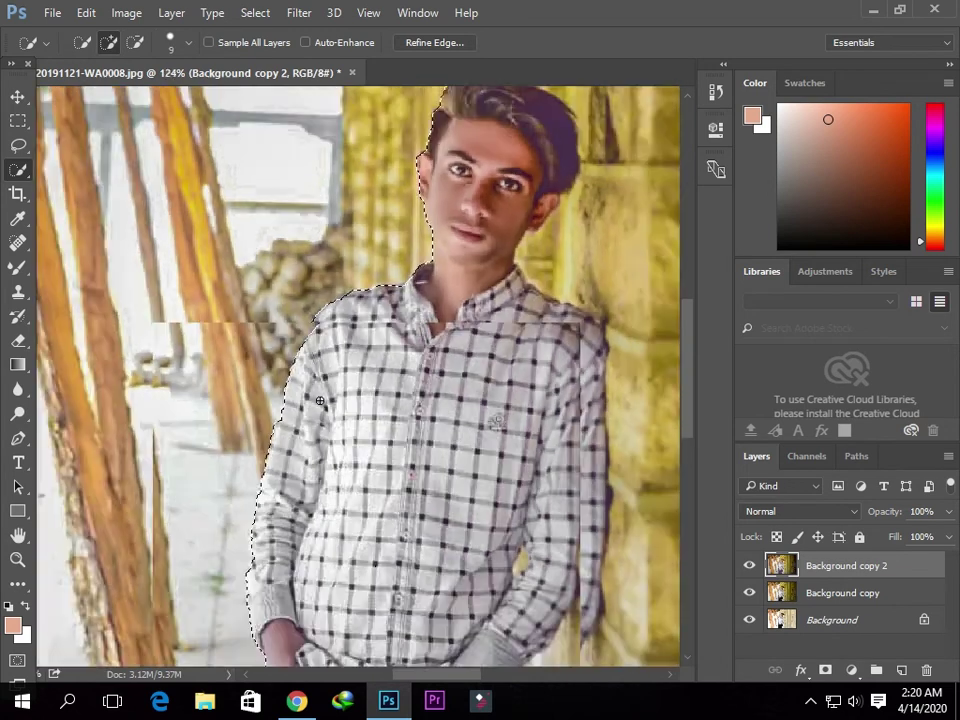
scroll(533, 426, "down", 5)
scroll(533, 426, "up", 1)
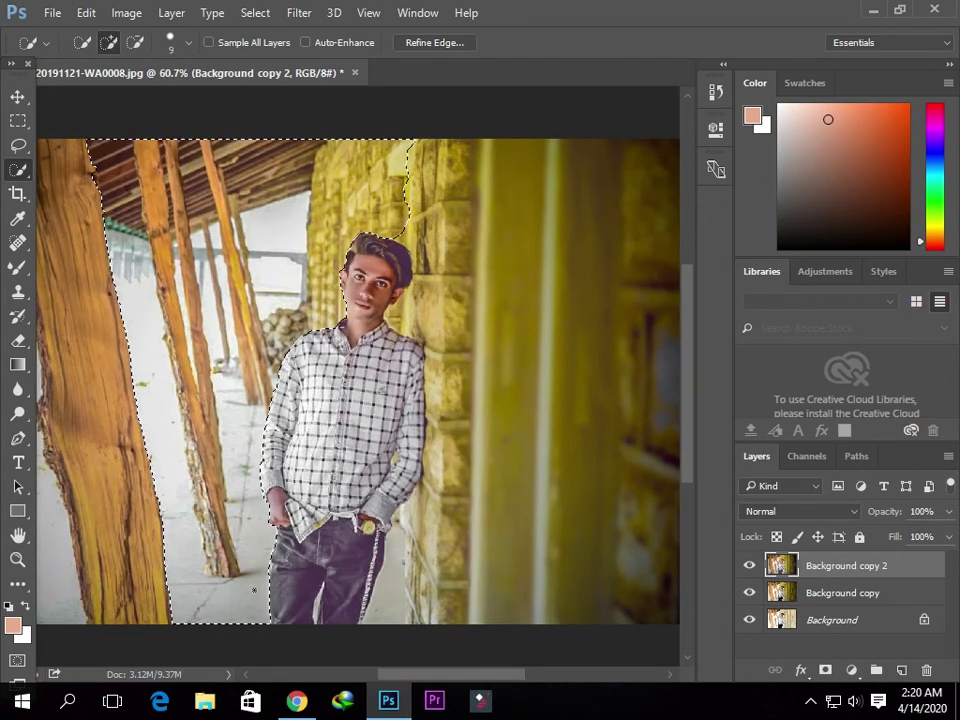
mouse_move(267, 607)
left_mouse_down()
mouse_move(209, 578)
mouse_move(241, 576)
left_mouse_up()
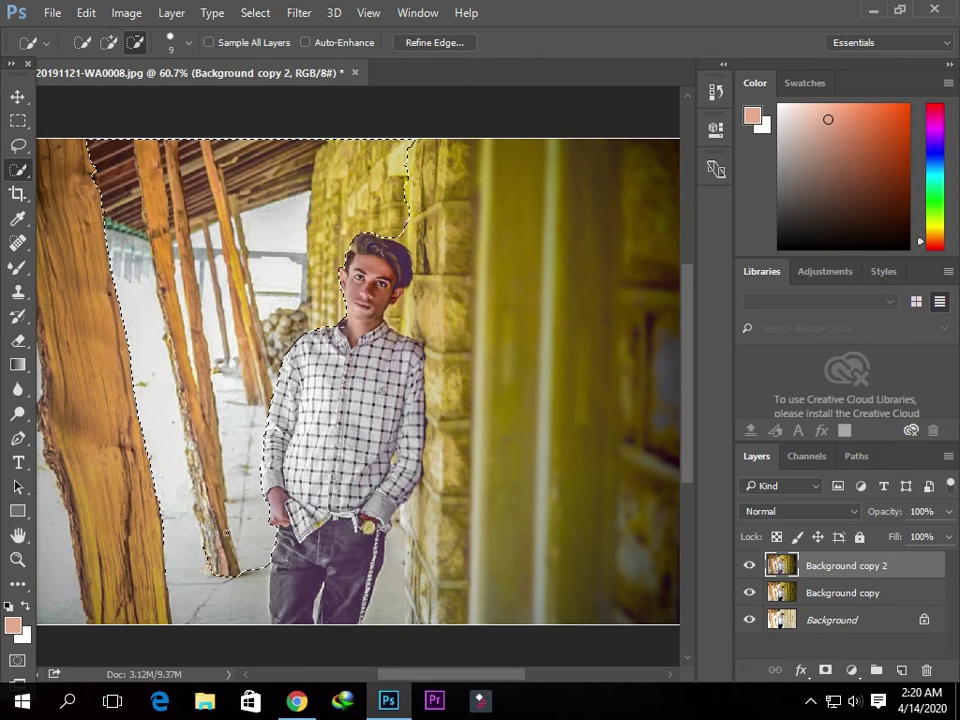
Add the photo's left strip to the selection and bring up the Filter menu.
scroll(230, 600, "up", 2)
scroll(230, 600, "up", 2)
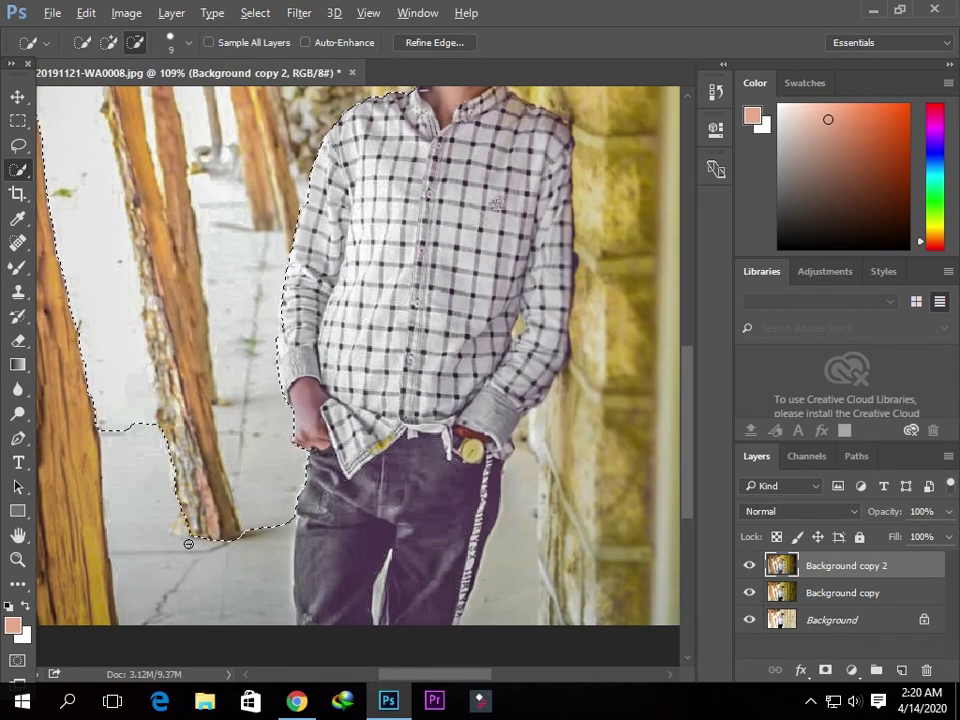
scroll(173, 528, "down", 7)
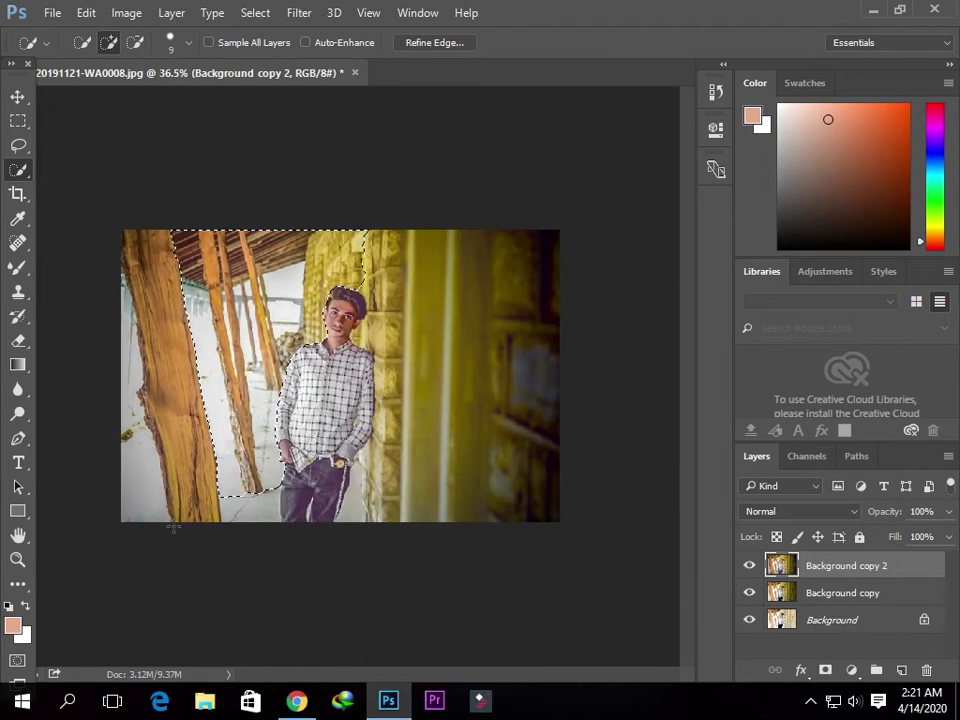
key("bracketright")
key("bracketright")
key("bracketright")
left_click(139, 499)
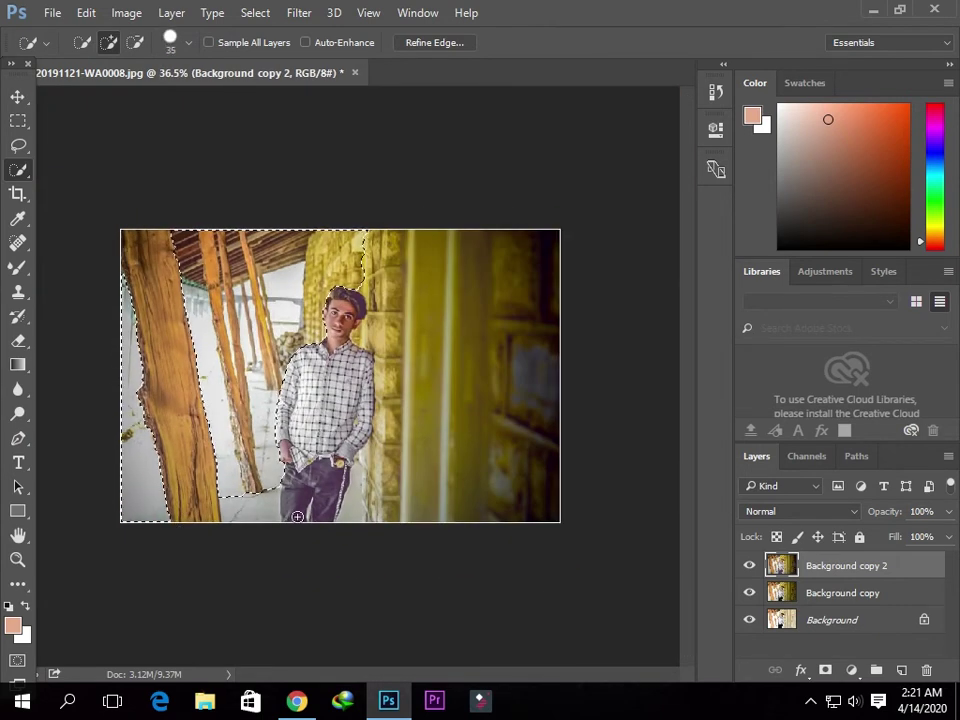
scroll(319, 237, "up", 2)
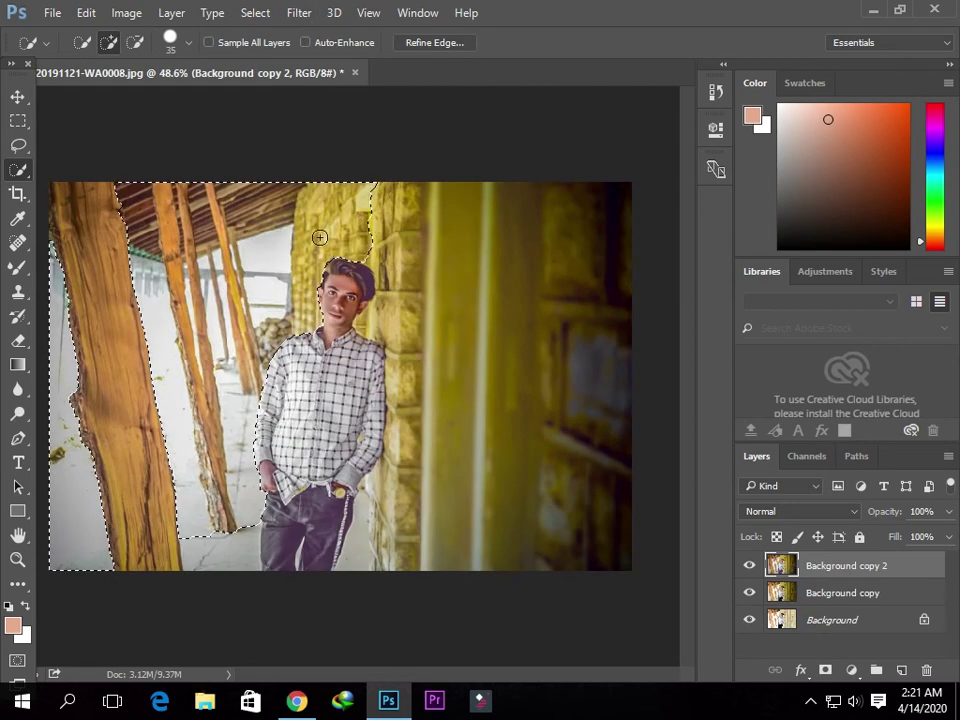
left_click(299, 13)
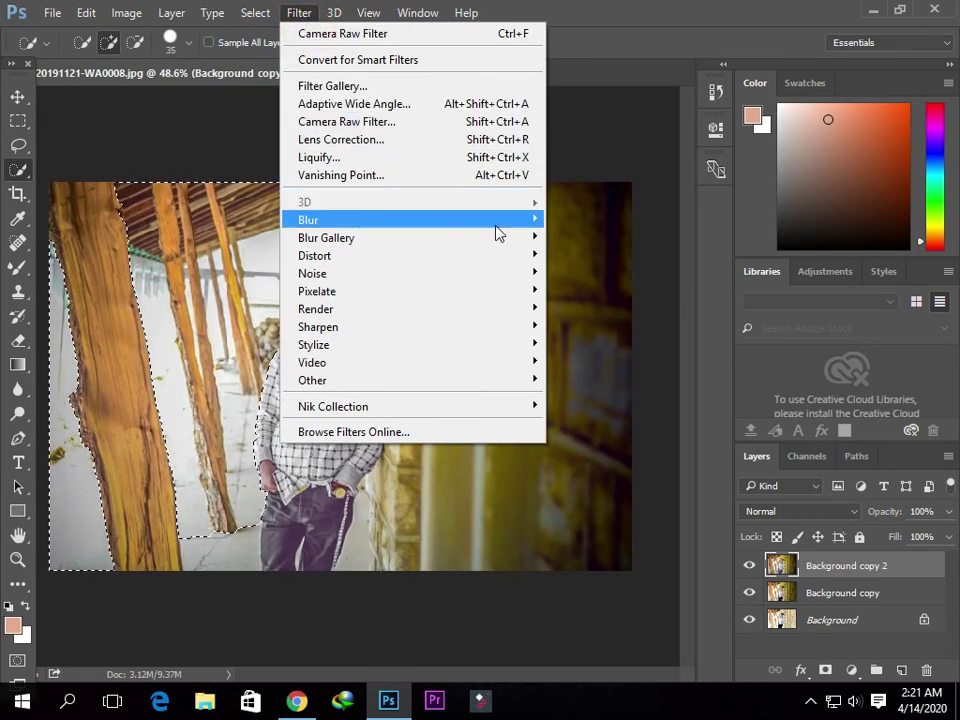
Blur the selected pillars and floor with a Gaussian Blur of about 3.6 pixels.
mouse_move(308, 220)
left_click(597, 291)
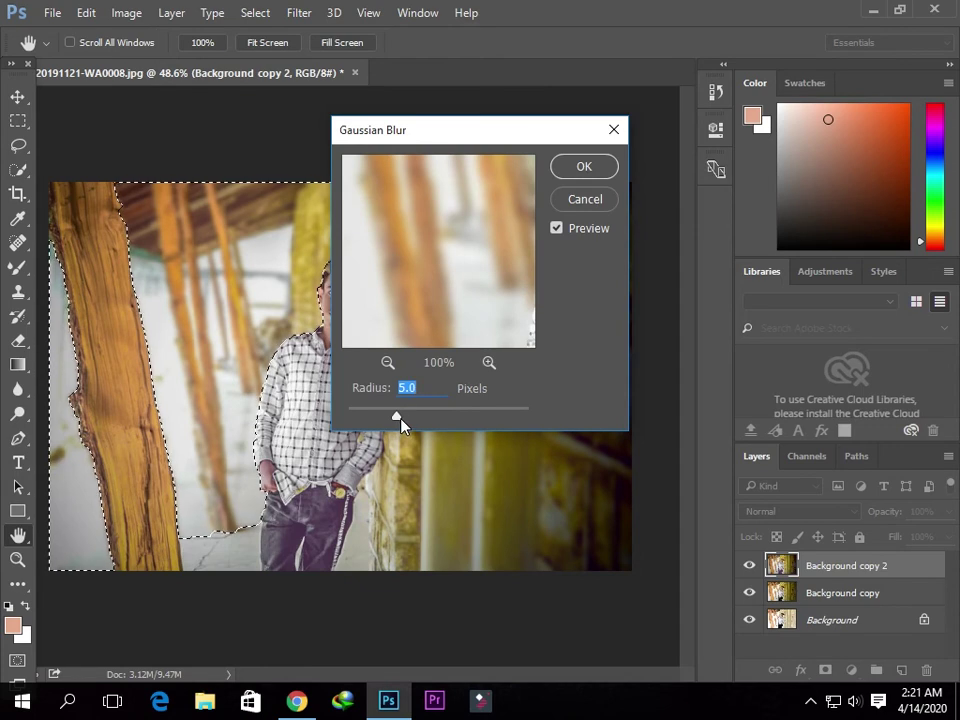
left_click(446, 150)
left_click_drag(508, 141, 740, 117)
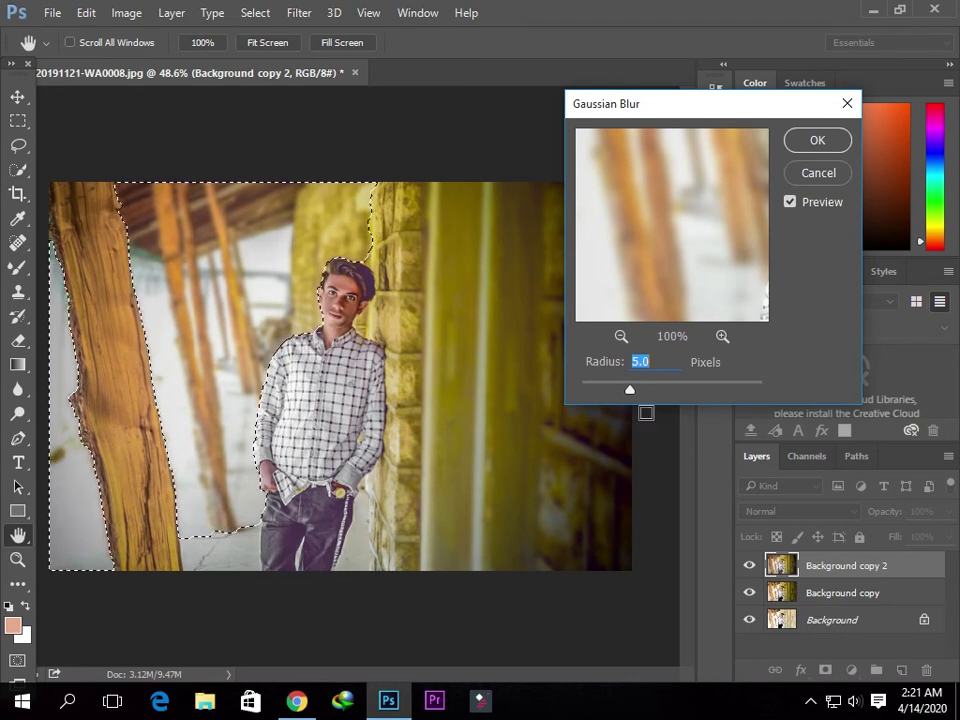
left_click_drag(658, 393, 620, 395)
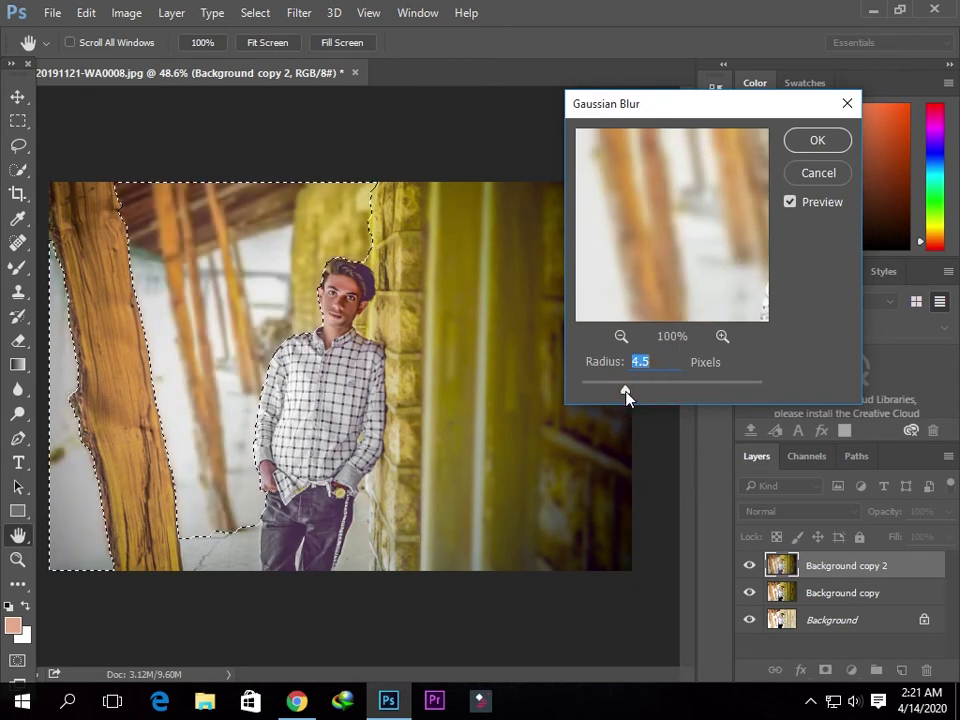
left_click_drag(620, 391, 615, 384)
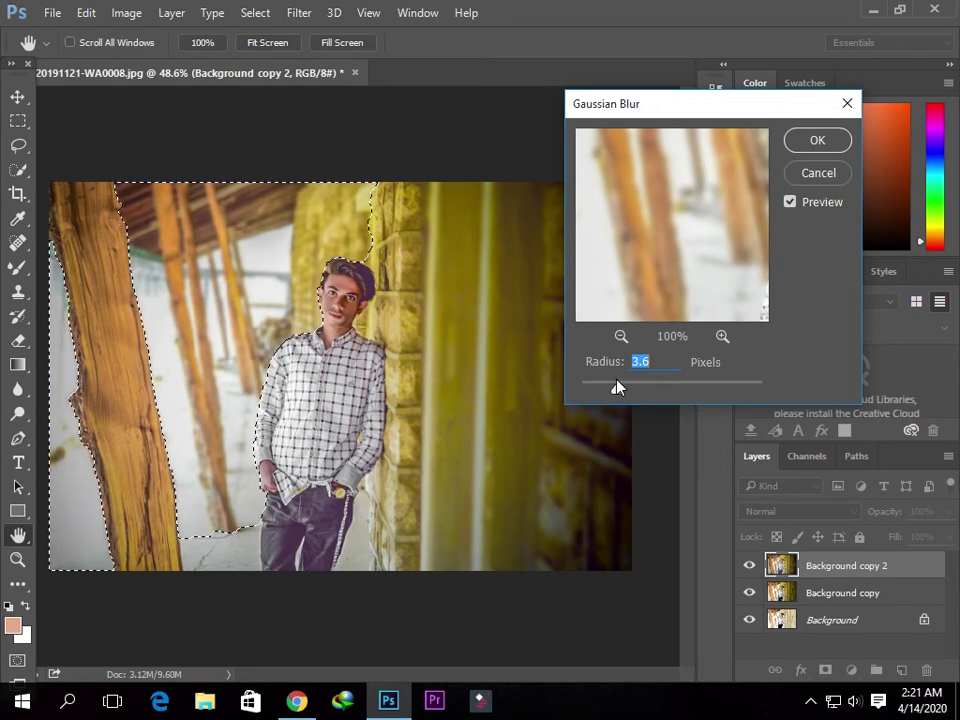
left_click_drag(617, 388, 619, 387)
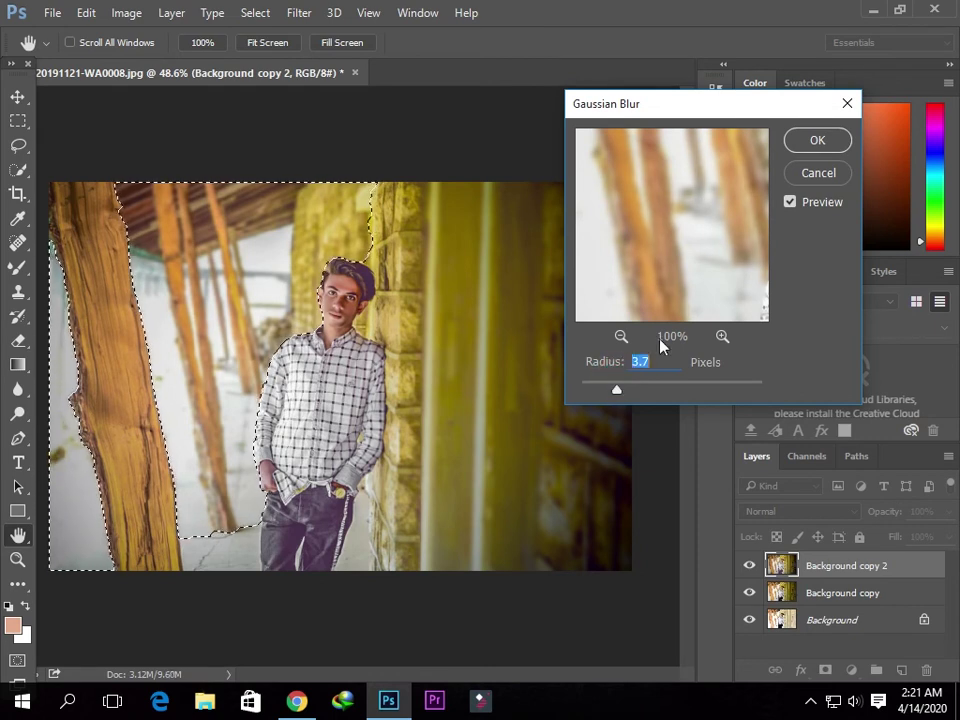
left_click(798, 141)
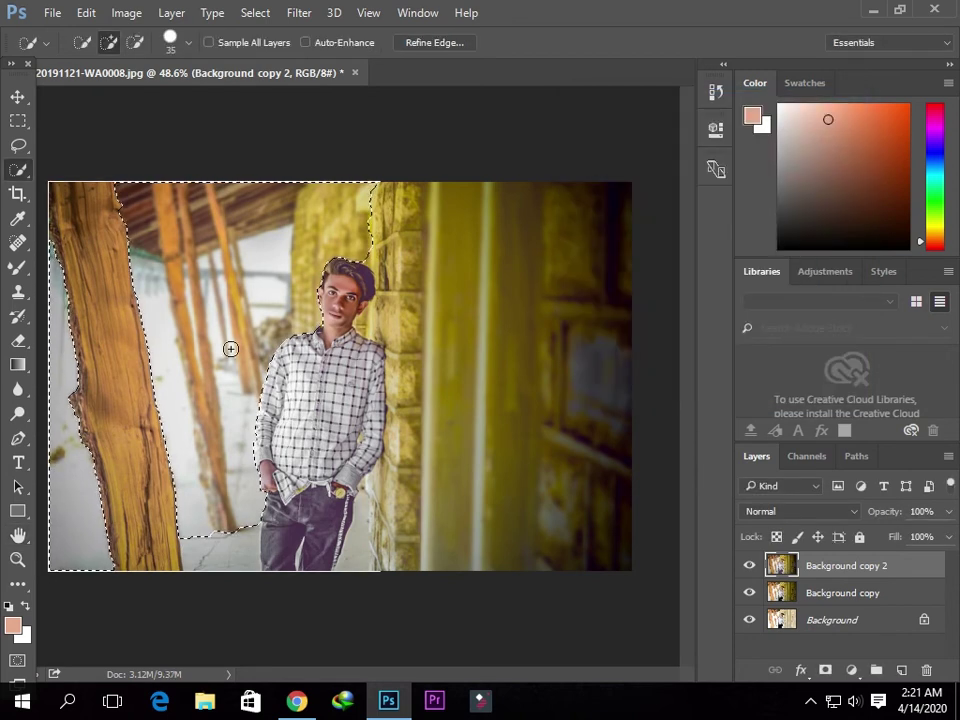
Deselect the blurred background with Ctrl+D and zoom in and out to inspect the blur.
key("ctrl+d")
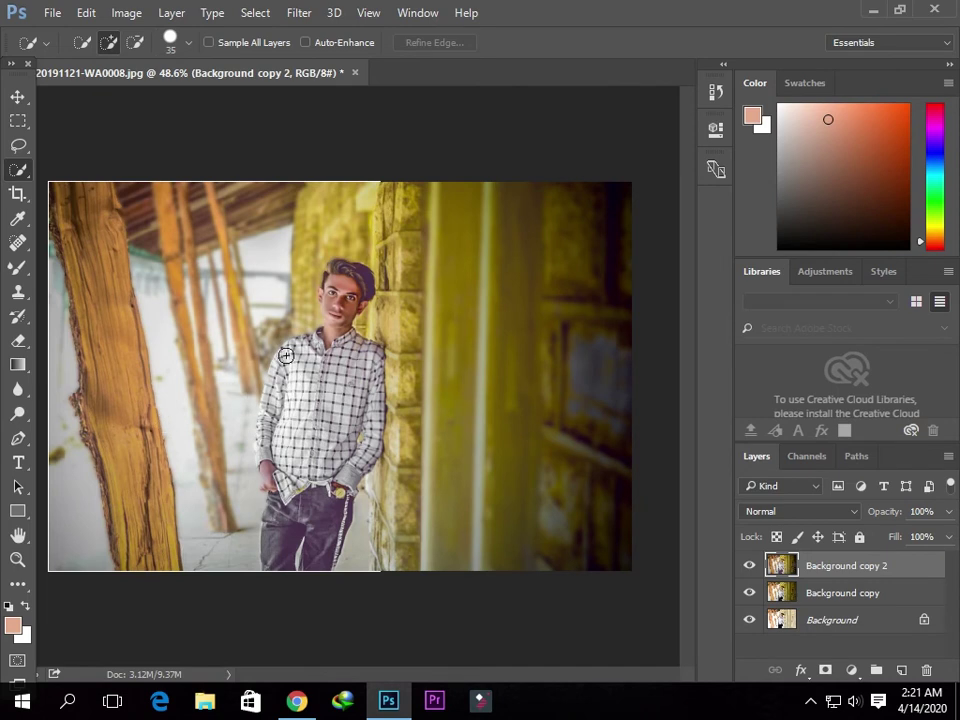
scroll(307, 334, "up", 2)
scroll(307, 334, "up", 1)
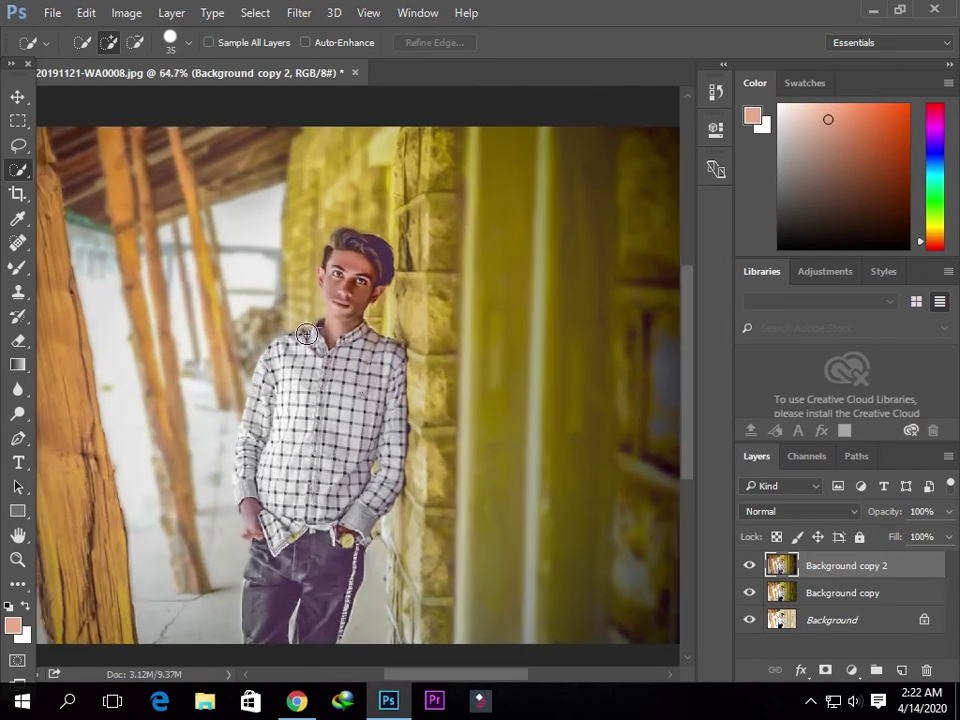
scroll(307, 334, "up", 1)
scroll(307, 334, "up", 4)
scroll(307, 334, "up", 2)
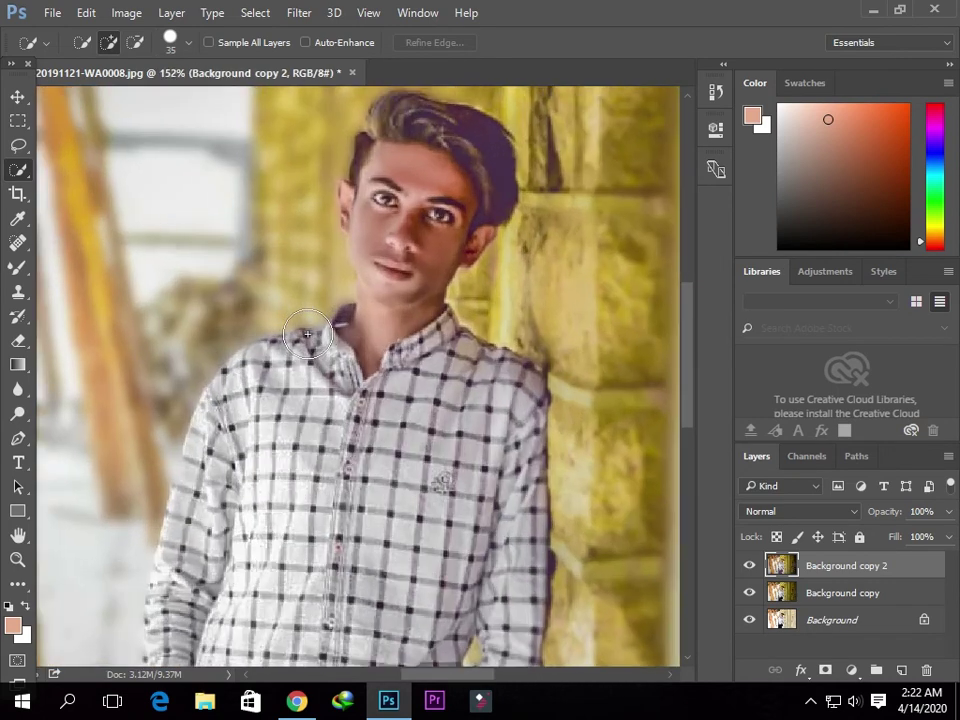
scroll(307, 334, "down", 3)
scroll(307, 334, "down", 2)
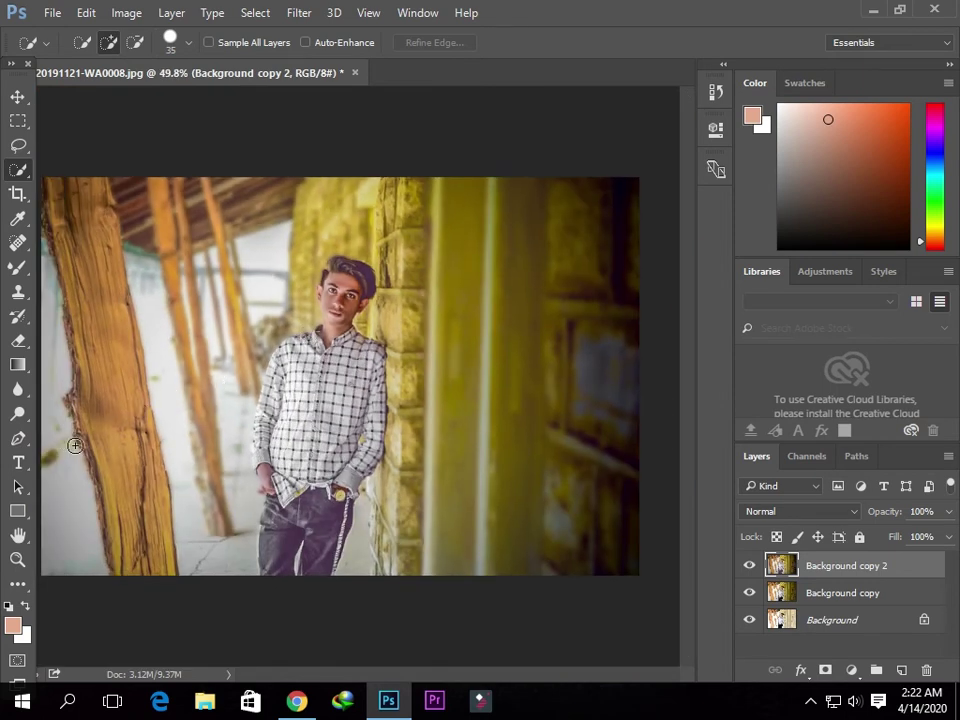
scroll(75, 445, "down", 1)
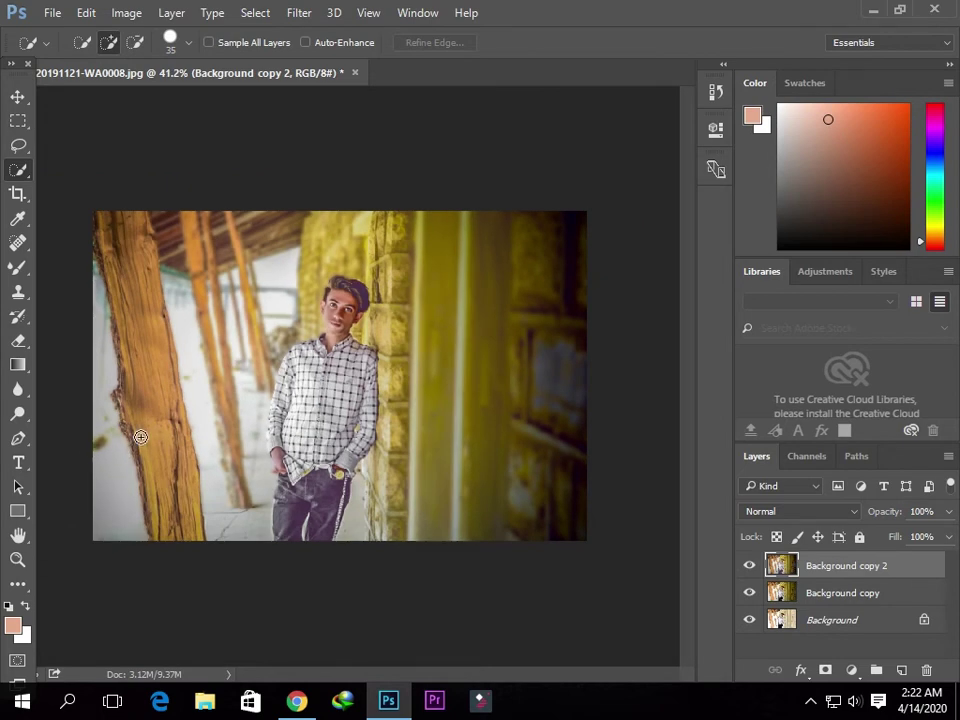
scroll(144, 445, "up", 1)
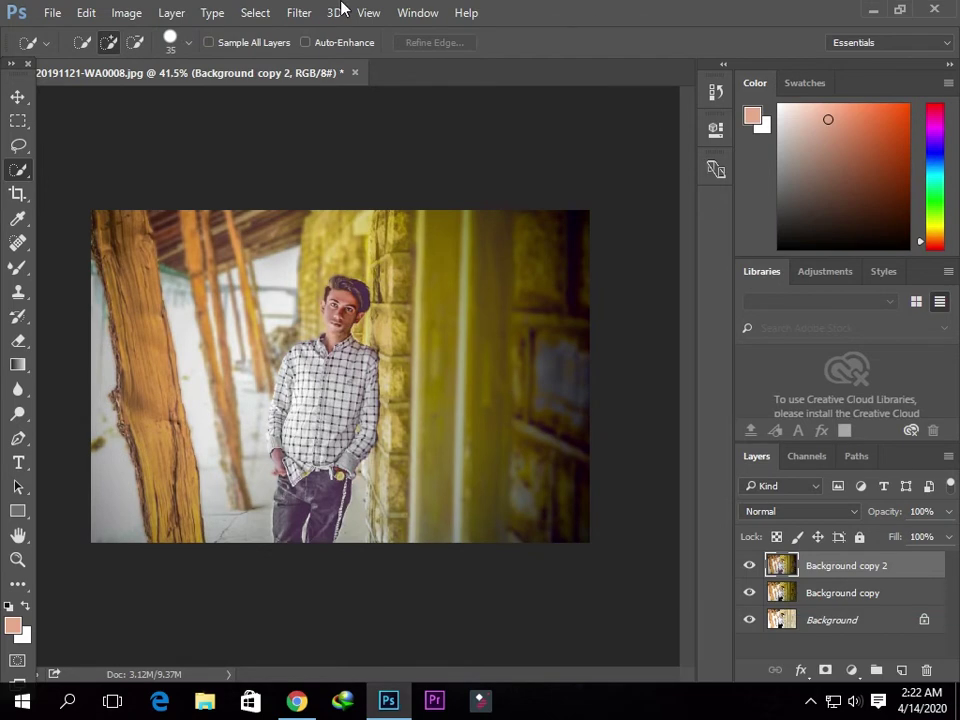
left_click(296, 12)
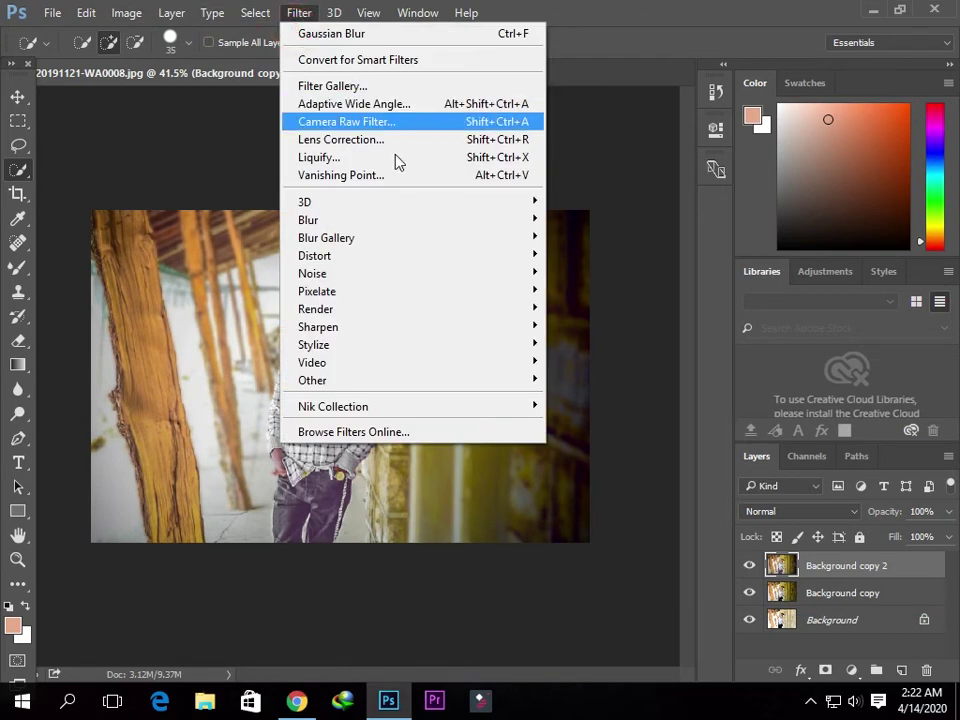
Apply a Camera Raw pass: Highlights +58, Shadows +18, Whites +33, Clarity +3, Vibrance -3.
left_click(372, 122)
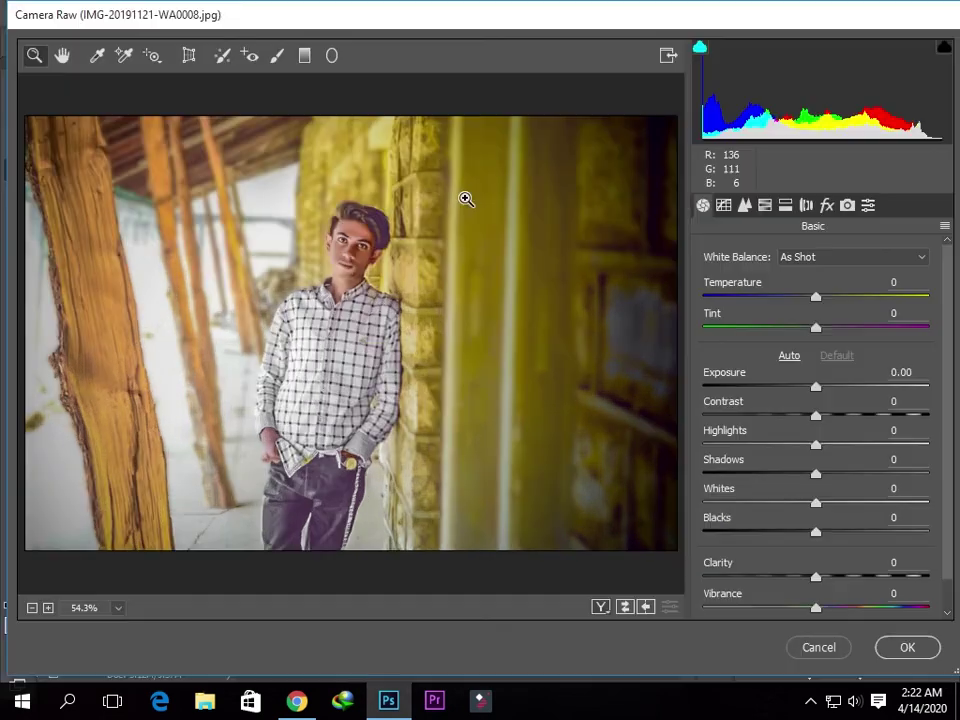
left_click_drag(816, 441, 881, 443)
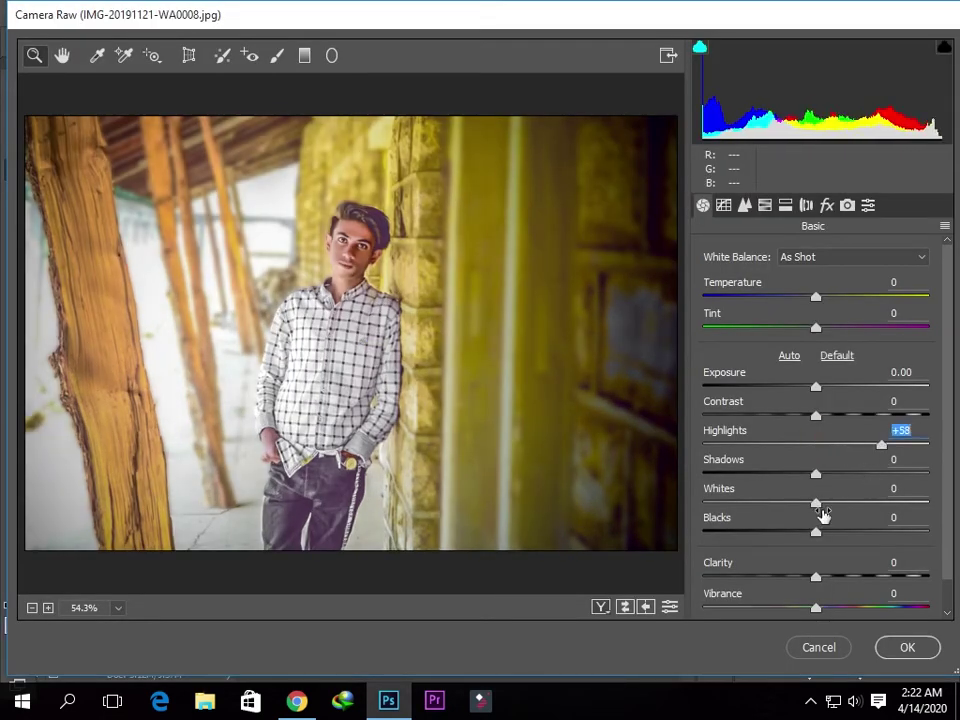
left_click(816, 474)
mouse_move(816, 474)
left_mouse_down()
mouse_move(838, 476)
mouse_move(856, 522)
left_mouse_up()
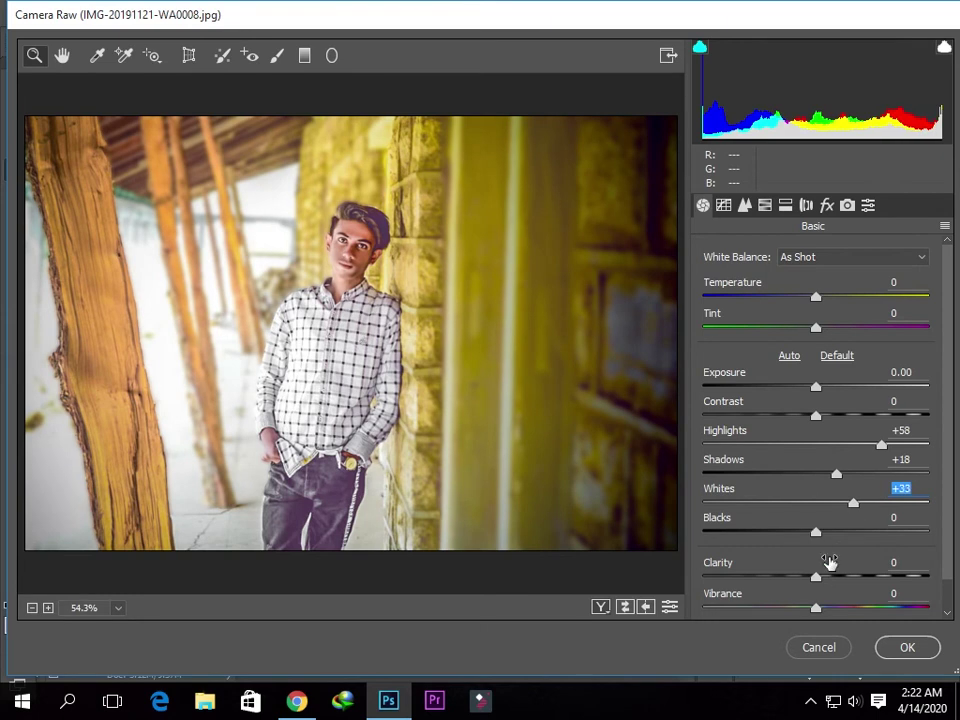
left_click_drag(817, 580, 822, 582)
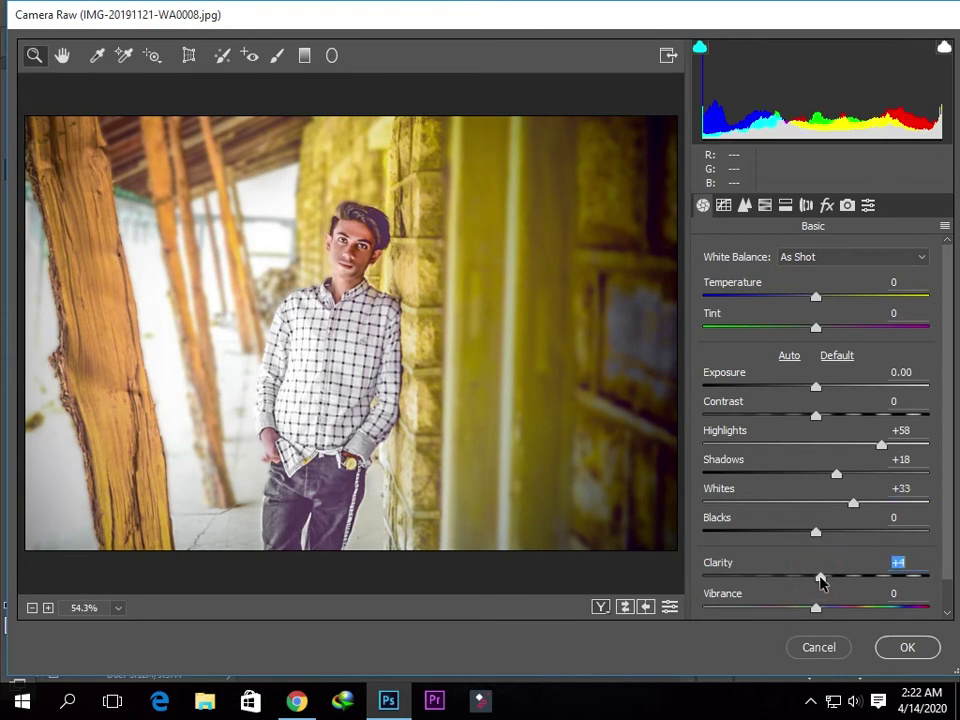
left_click(816, 607)
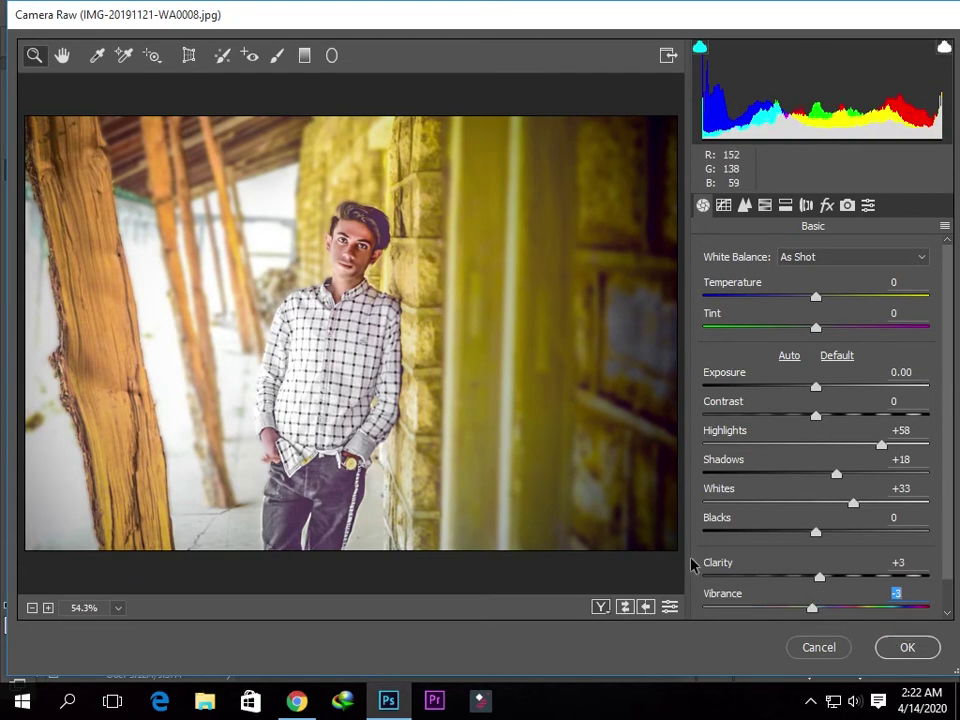
left_click(907, 648)
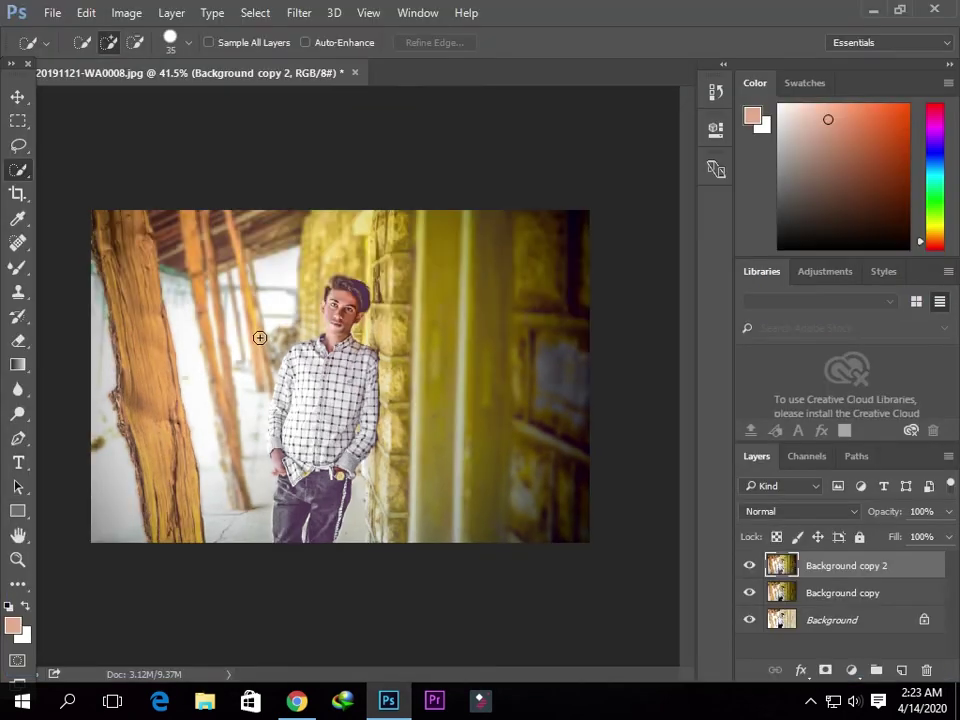
Launch Color Efex Pro 4 on the photo via Filter > Nik Collection.
scroll(263, 337, "up", 1)
scroll(265, 337, "up", 1)
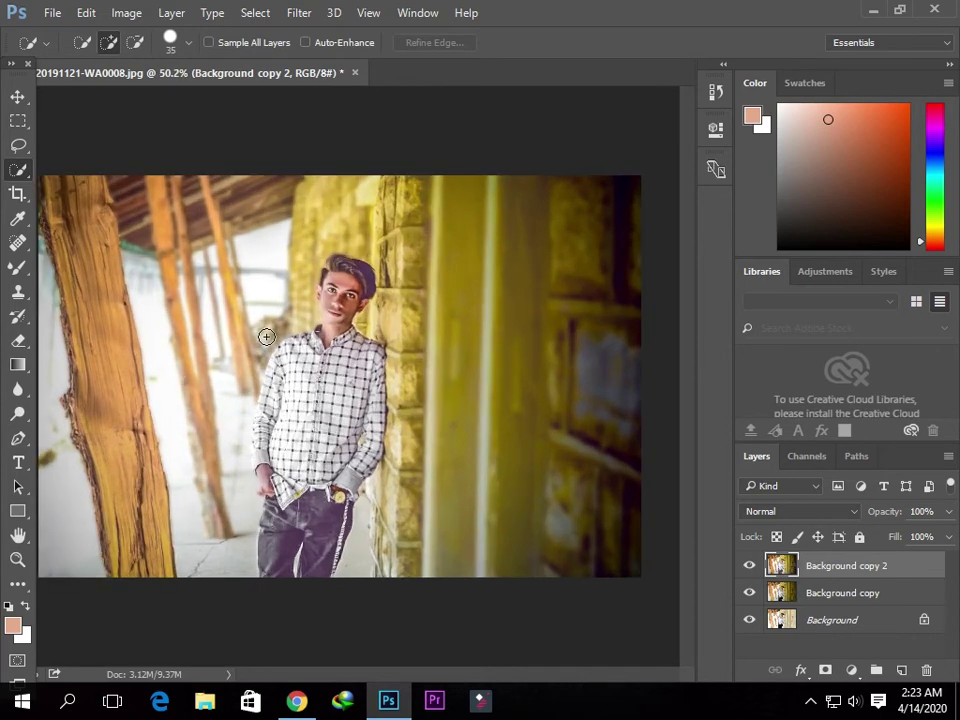
scroll(268, 338, "down", 2)
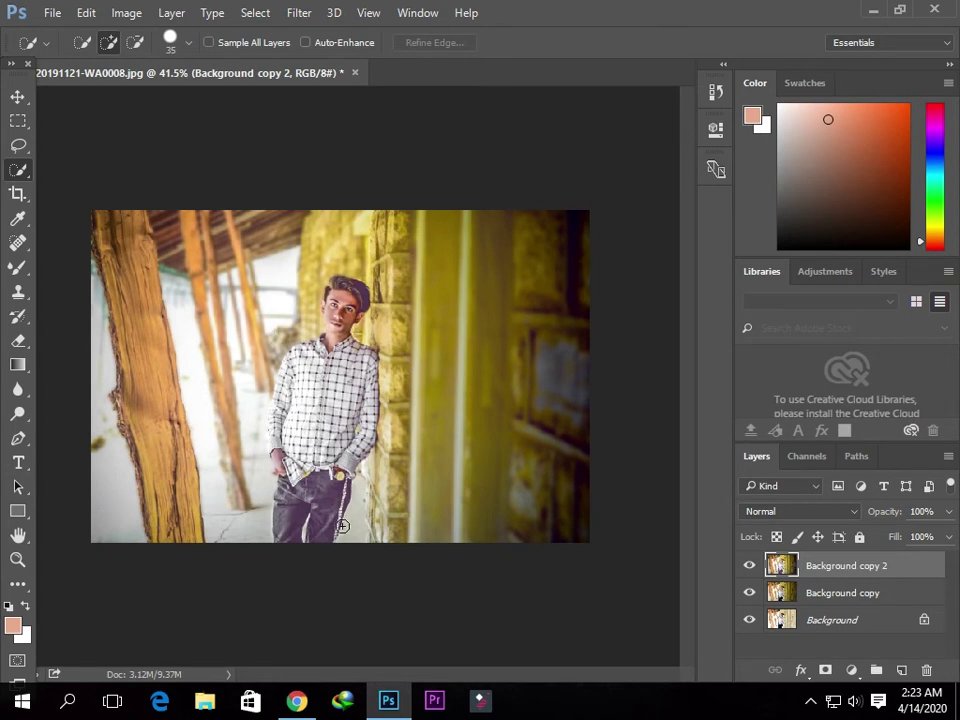
left_click(299, 12)
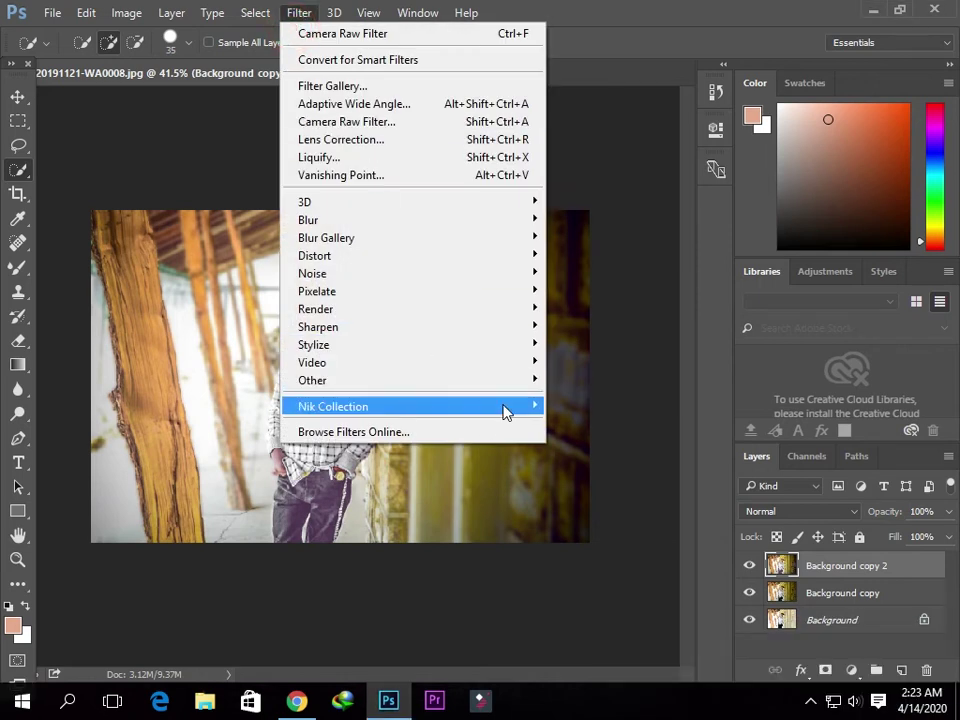
mouse_move(333, 406)
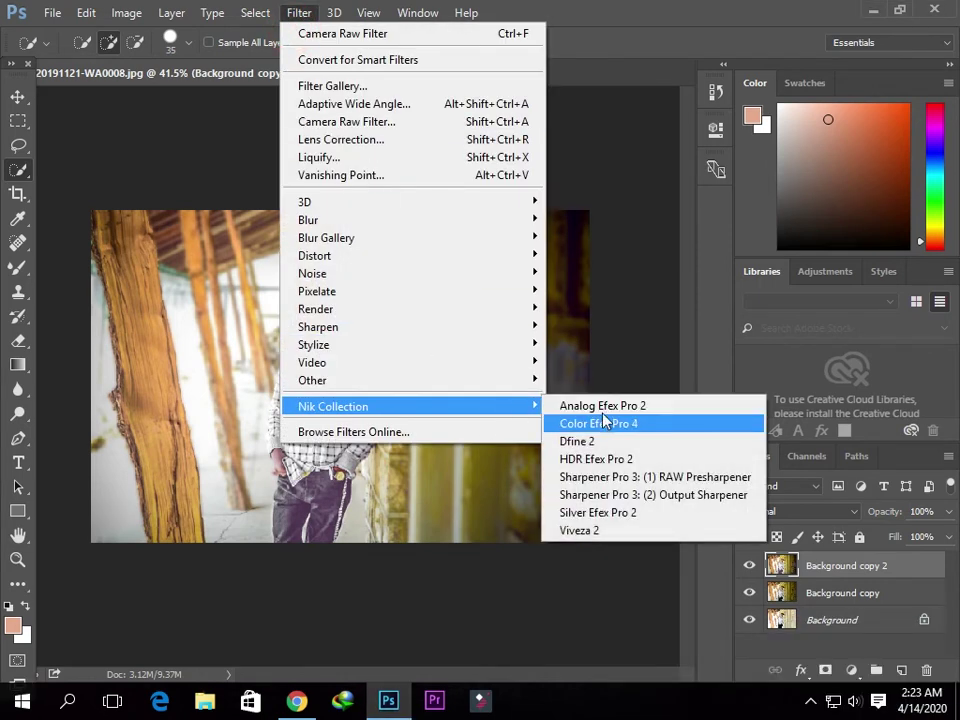
left_click(605, 424)
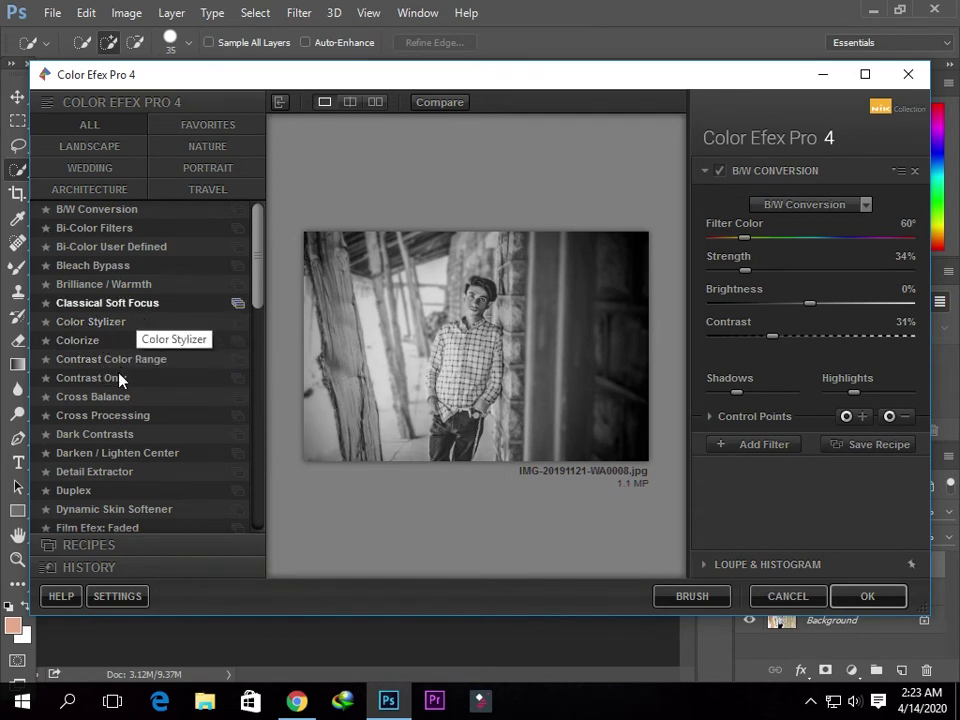
Apply the Cross Processing filter with method B01 at 20% strength.
left_click(114, 420)
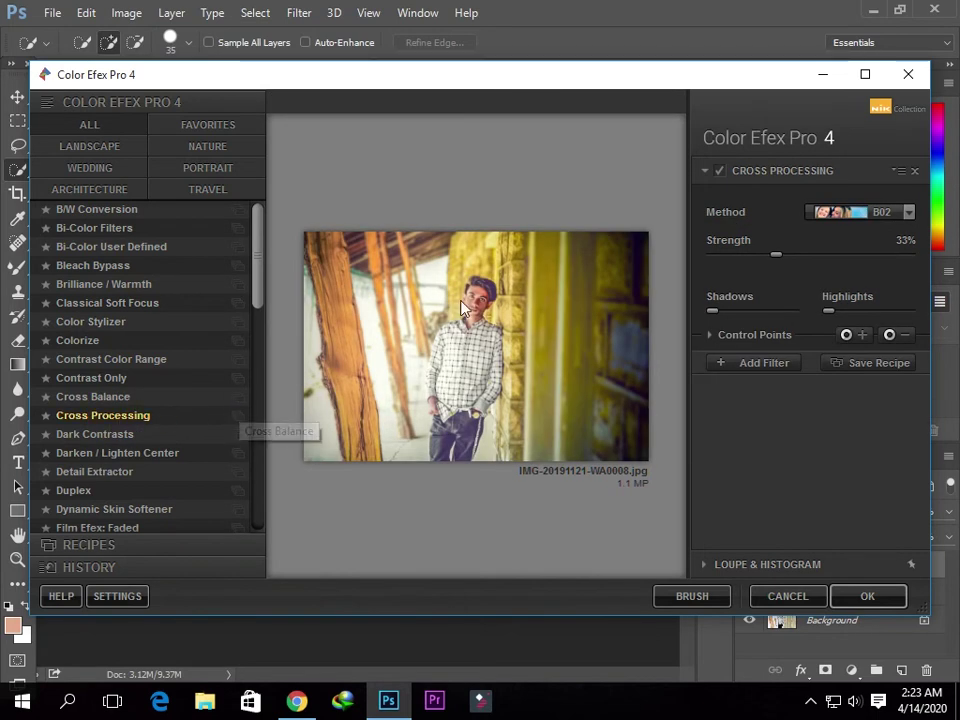
left_click(847, 214)
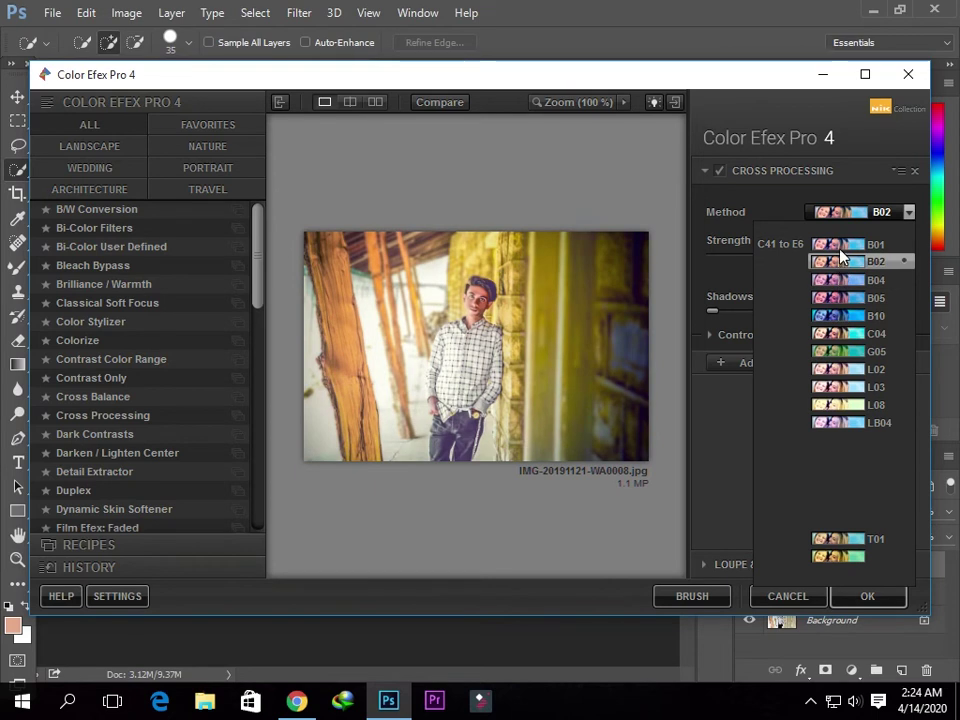
left_click(840, 250)
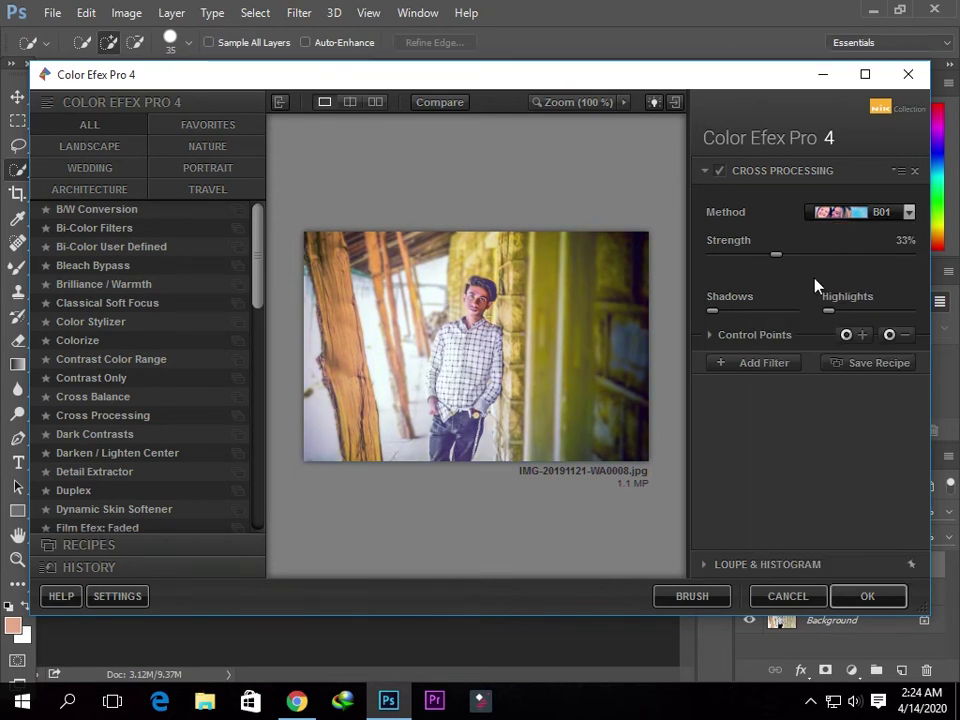
mouse_move(778, 254)
left_mouse_down()
mouse_move(808, 254)
mouse_move(740, 247)
mouse_move(774, 257)
mouse_move(758, 251)
left_mouse_up()
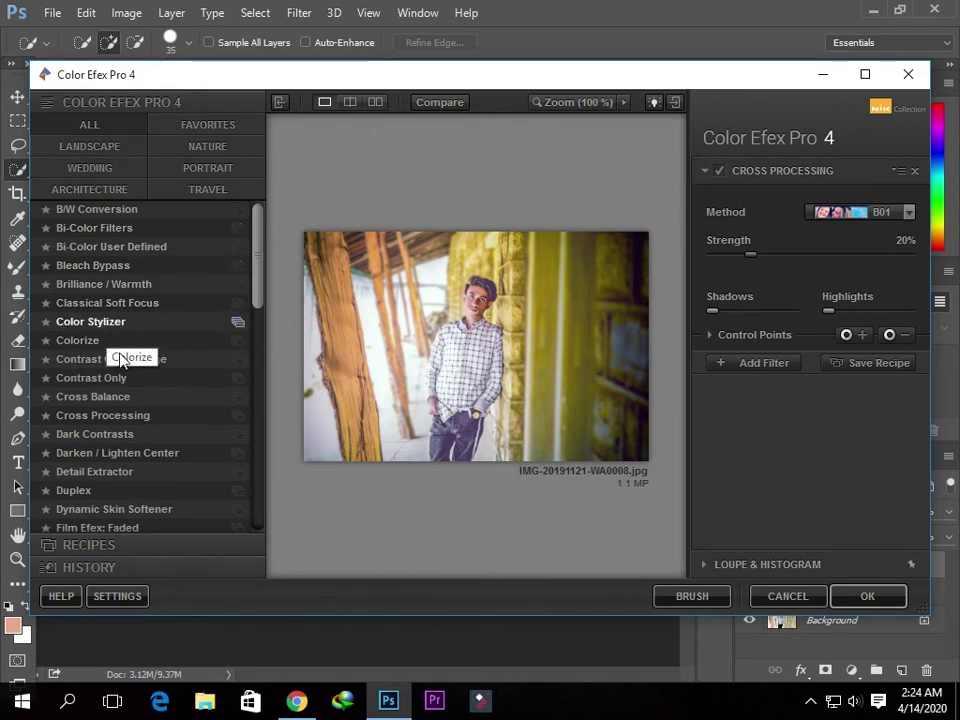
Switch to Detail Extractor at 15% detail, 18% contrast, 11% saturation and add a filter.
left_click(105, 474)
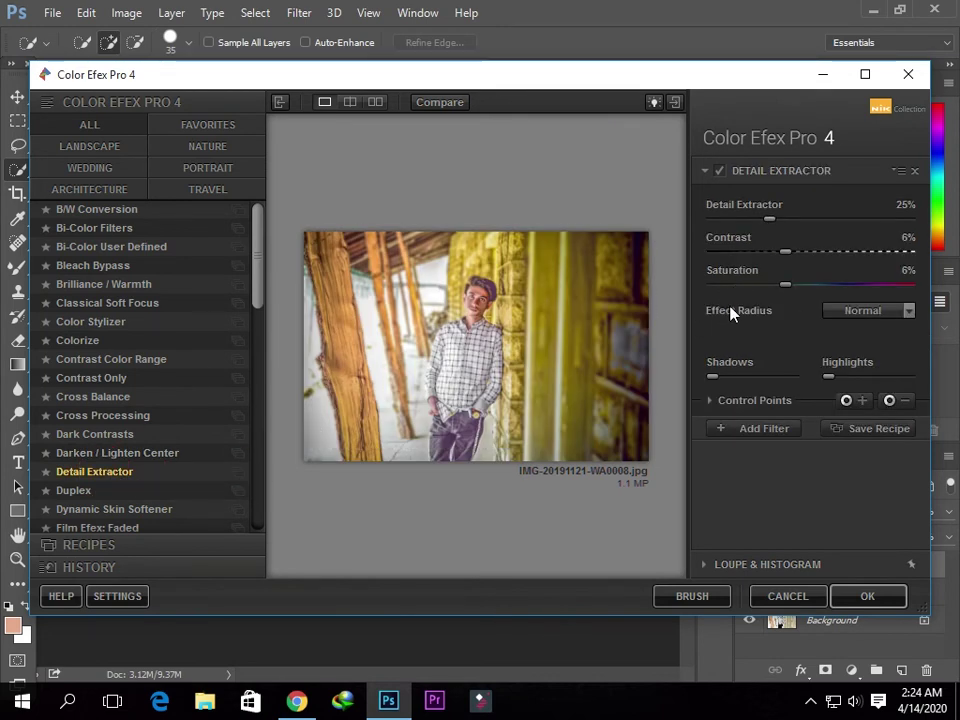
mouse_move(770, 219)
left_mouse_down()
mouse_move(710, 220)
mouse_move(746, 232)
left_mouse_up()
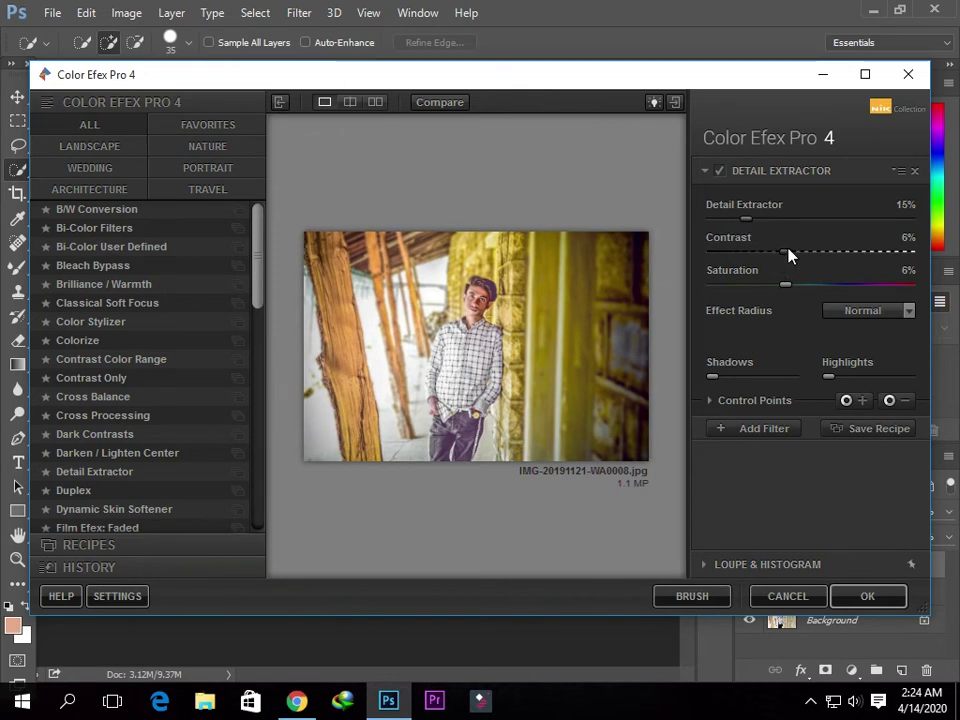
mouse_move(787, 252)
left_mouse_down()
mouse_move(814, 257)
mouse_move(785, 258)
mouse_move(806, 262)
left_mouse_up()
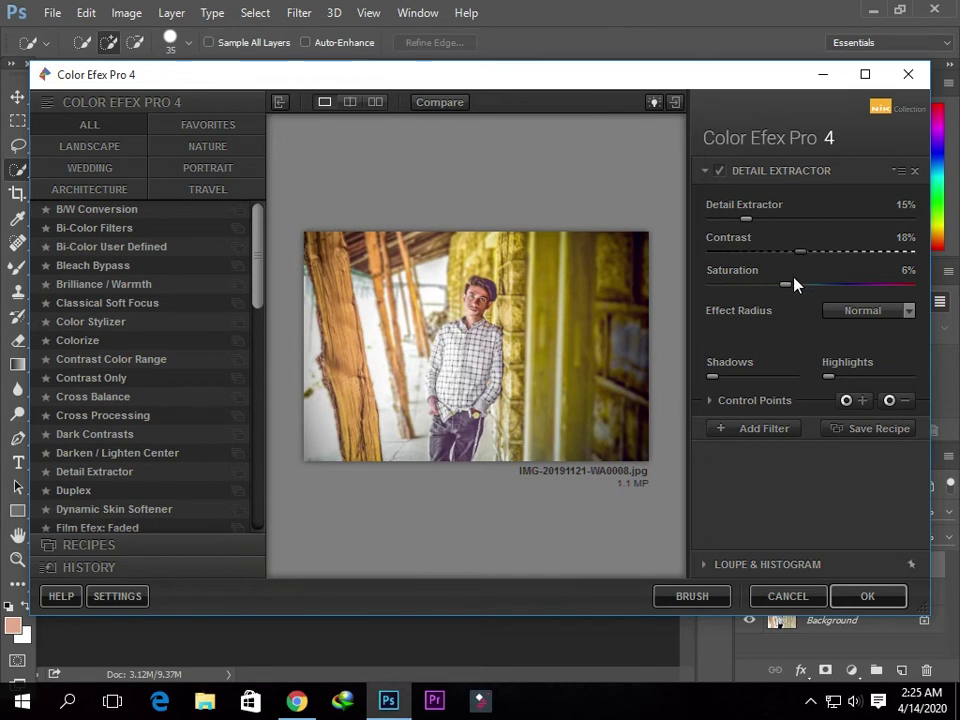
left_click_drag(787, 288, 793, 285)
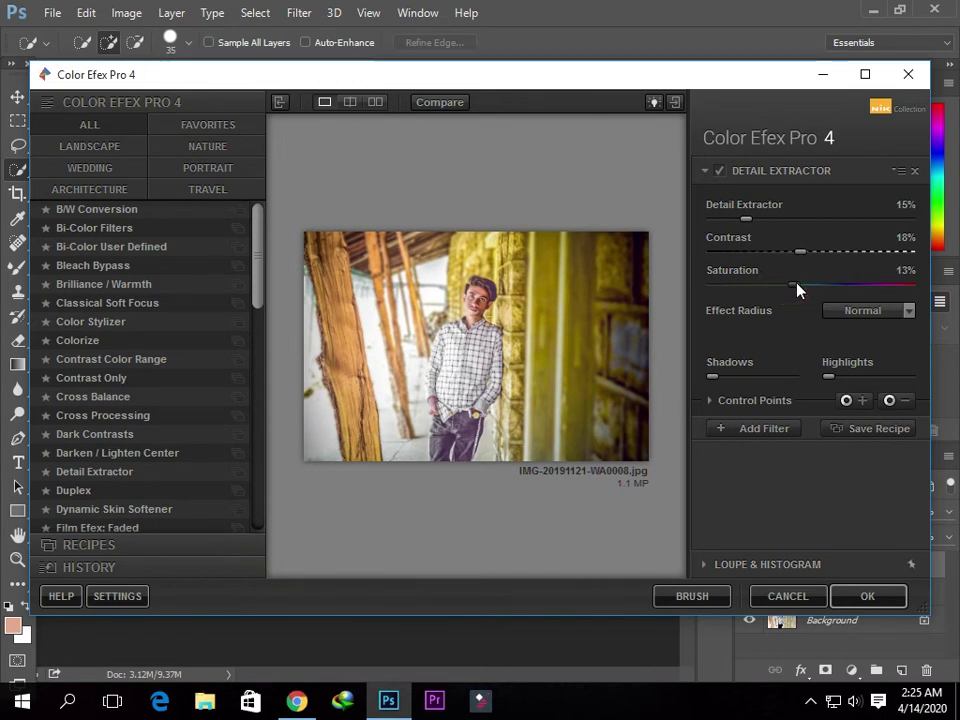
left_click(772, 430)
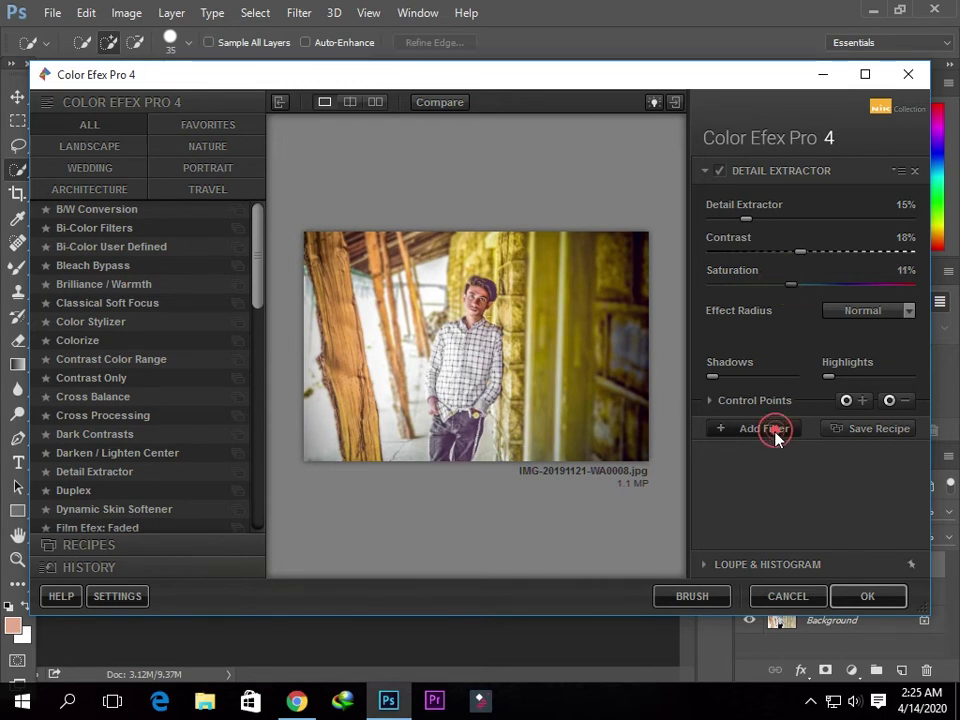
Apply the Color Efex result as a Detail Extractor (CEP 4) layer and zoom in to inspect it.
left_click(857, 597)
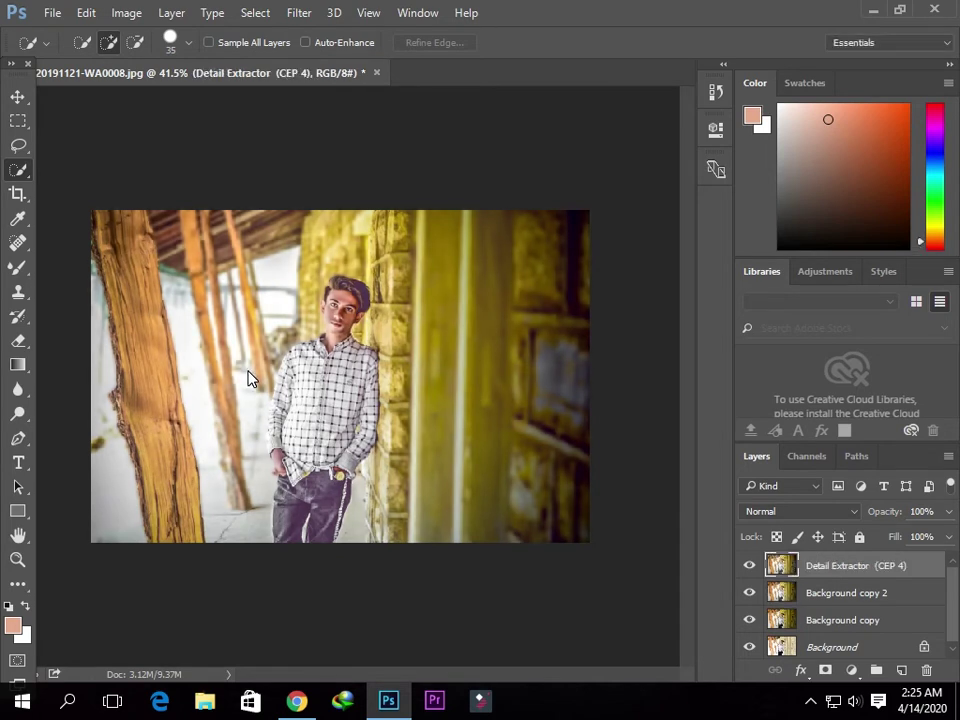
scroll(250, 378, "down", 1)
scroll(253, 382, "down", 1)
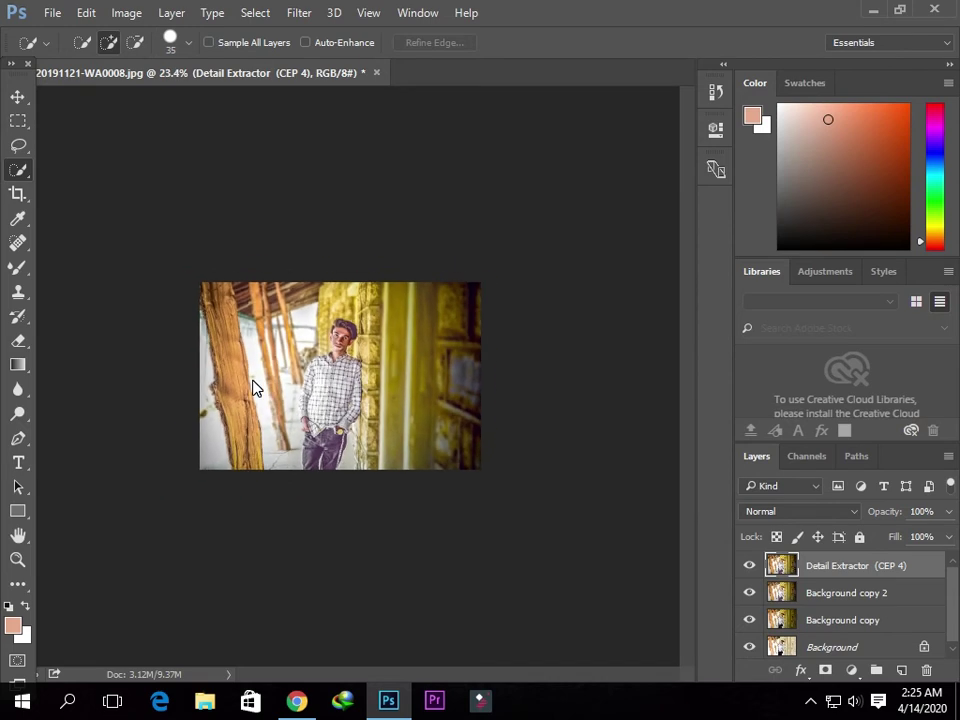
scroll(253, 386, "up", 2)
scroll(253, 386, "up", 1)
scroll(253, 386, "up", 1)
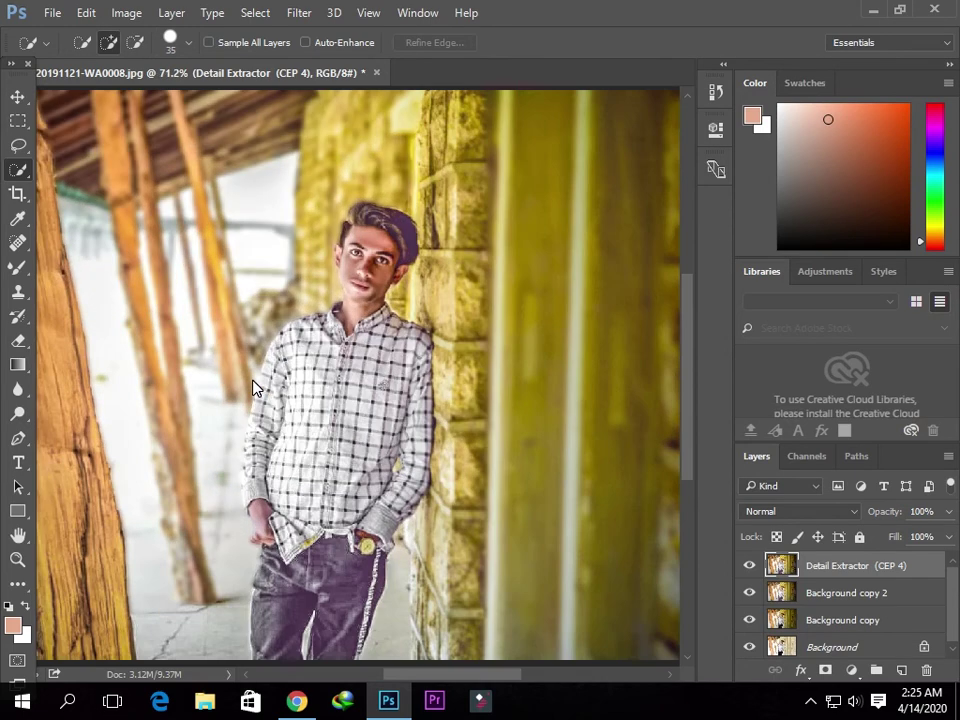
scroll(253, 386, "up", 1)
scroll(253, 386, "up", 1)
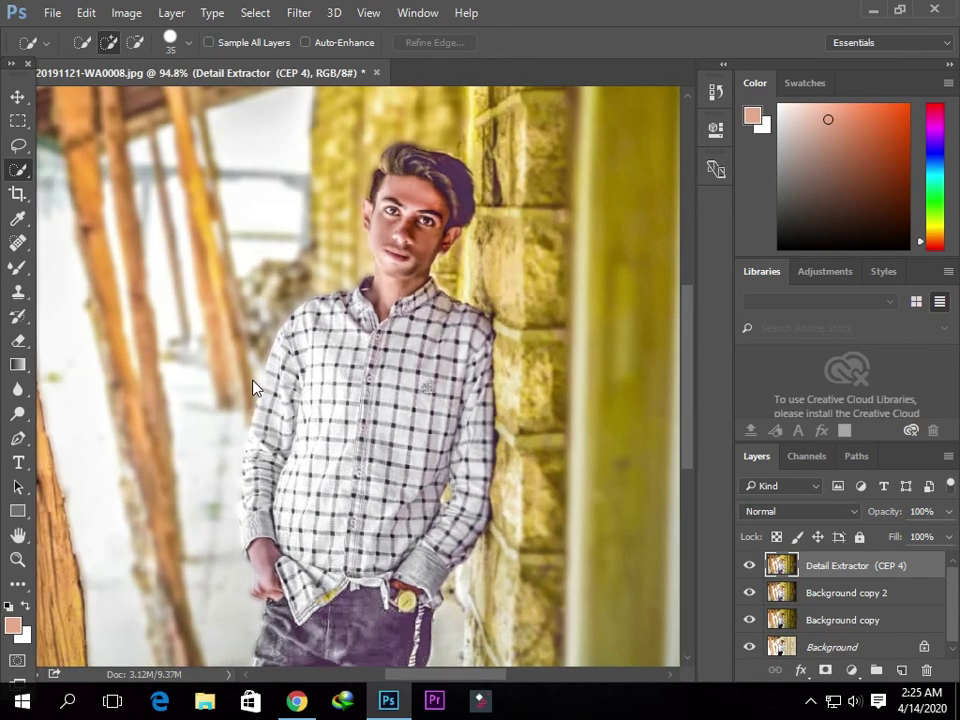
scroll(253, 386, "up", 1)
scroll(253, 386, "up", 1)
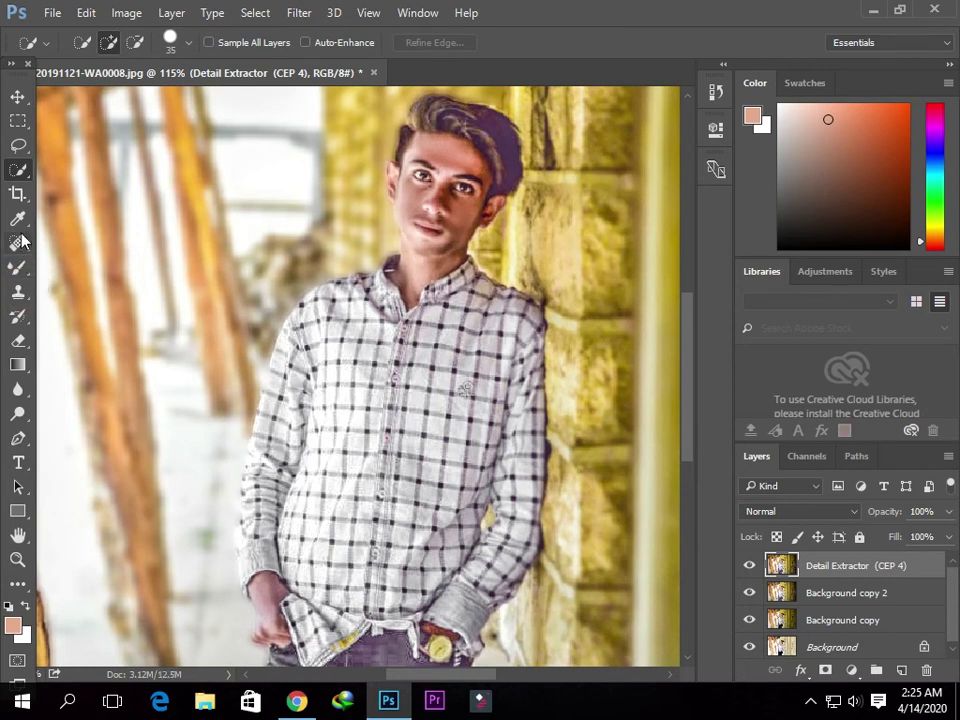
Switch to the Smudge Tool and zoom in on the man's face.
left_click(22, 392)
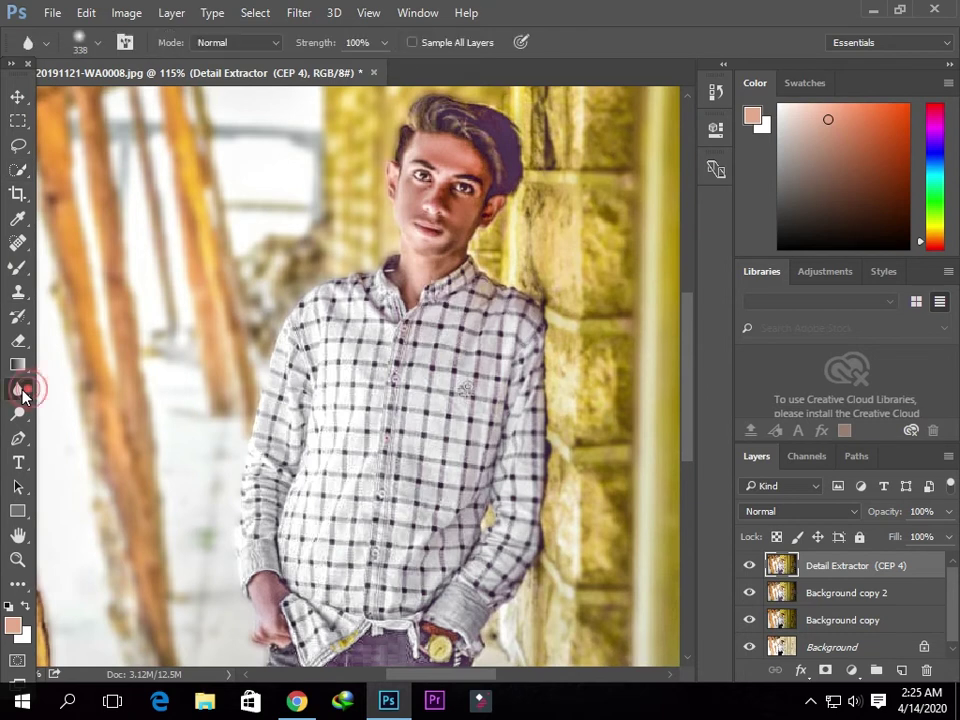
right_click(22, 393)
left_click(66, 425)
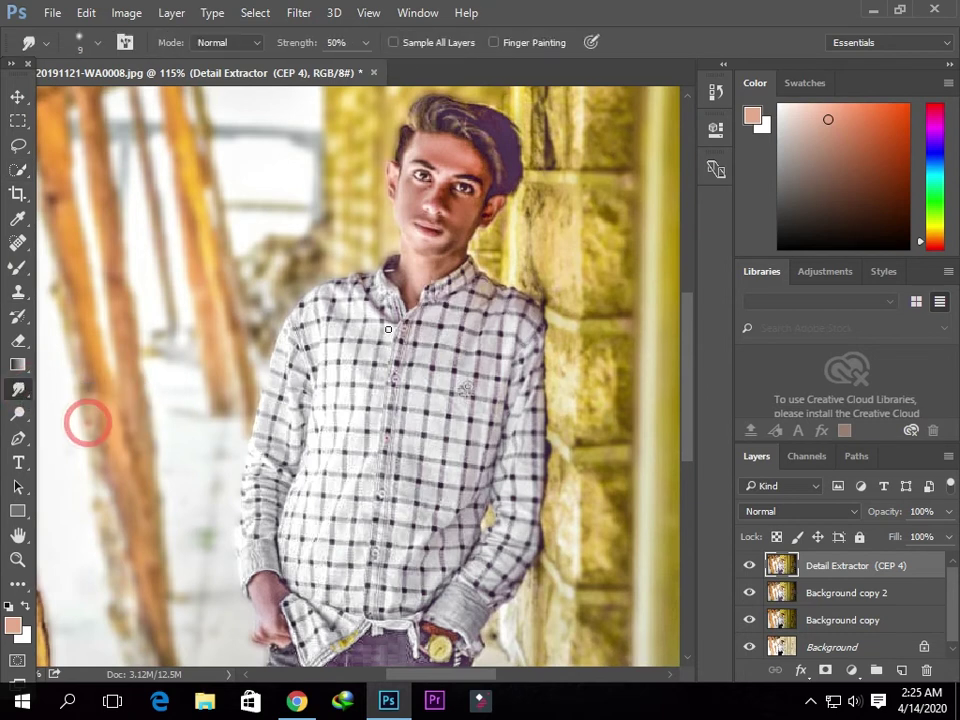
scroll(403, 285, "up", 3)
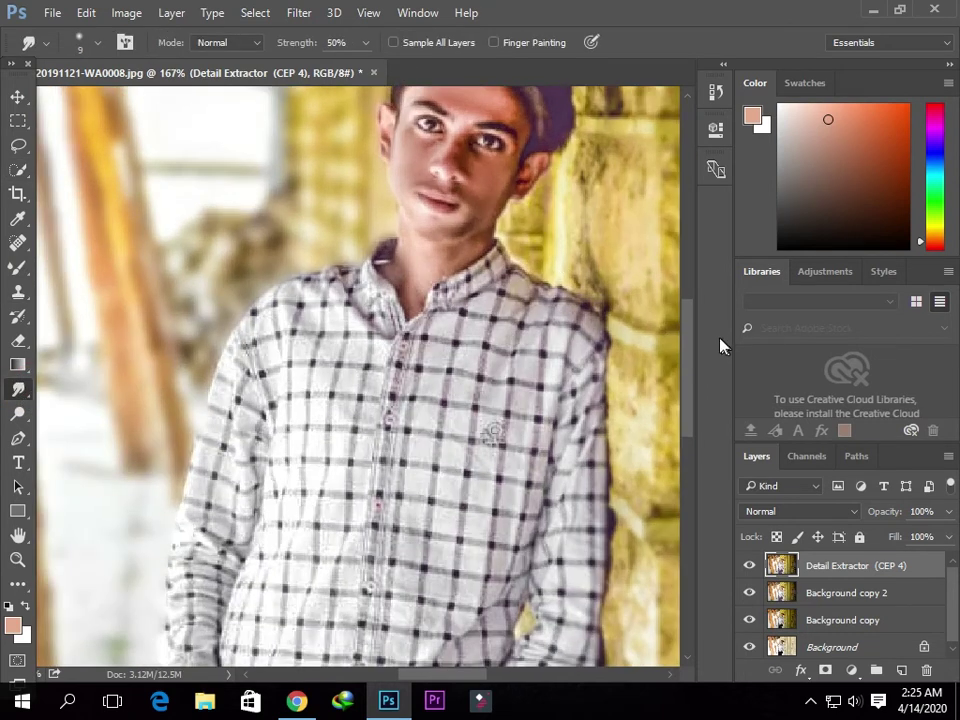
left_click_drag(691, 337, 690, 302)
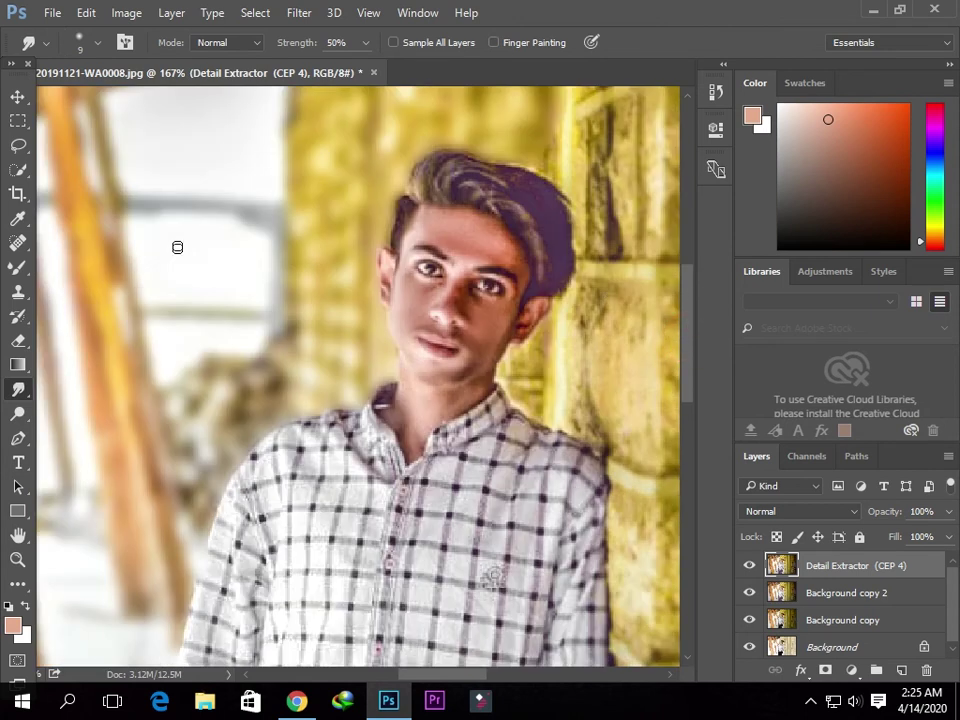
scroll(349, 242, "up", 1)
scroll(369, 268, "up", 3)
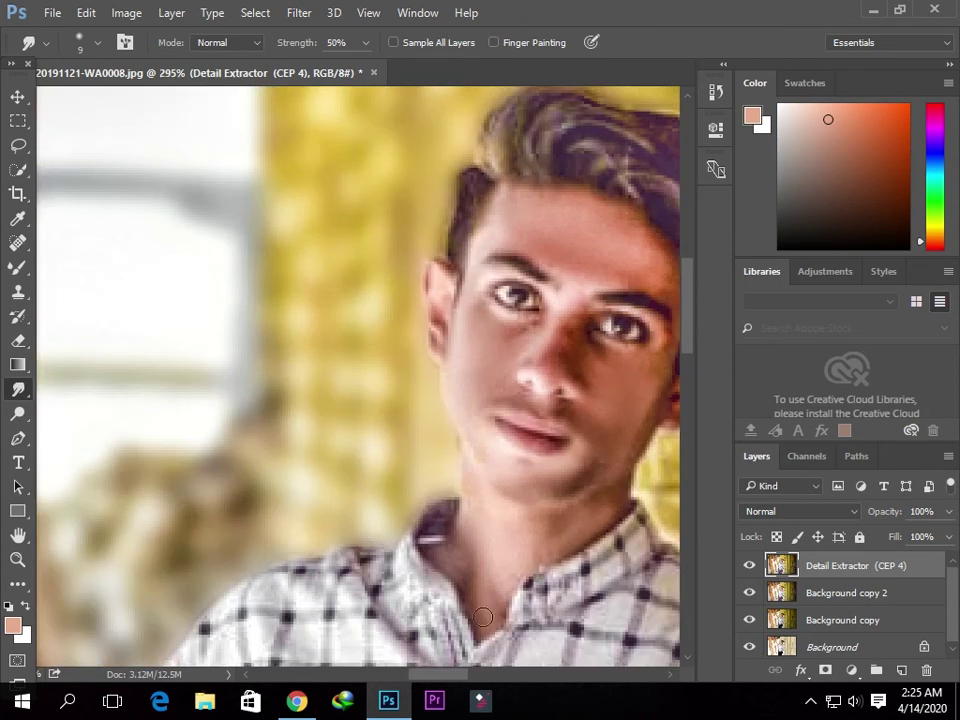
left_click_drag(449, 677, 456, 664)
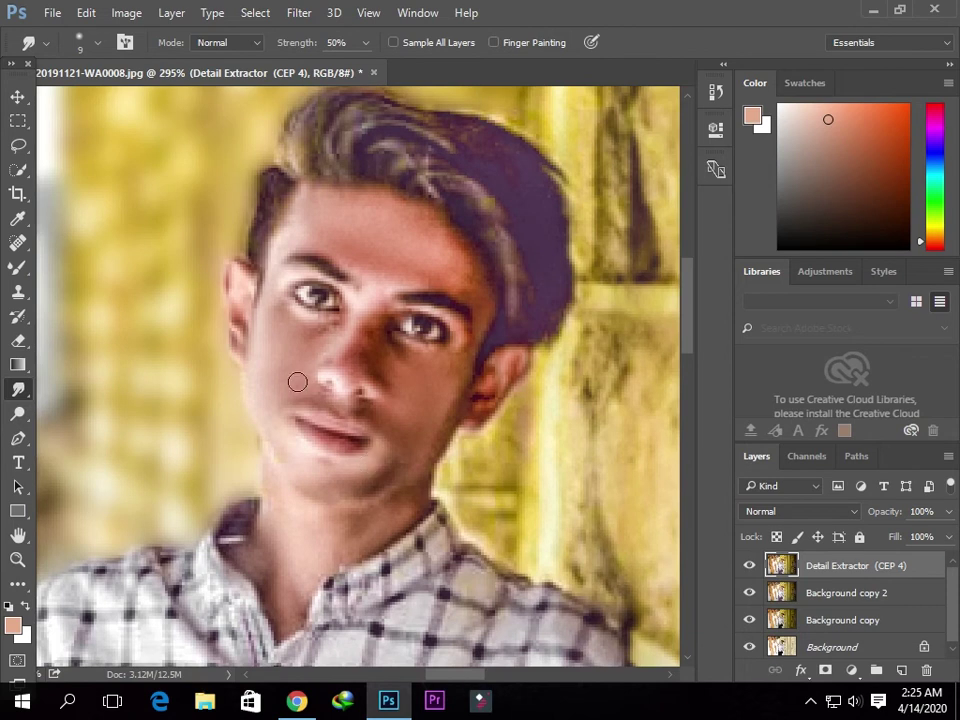
Set the smudge brush to size 20 with strength lowered to about 6%.
key("bracketright")
key("bracketright")
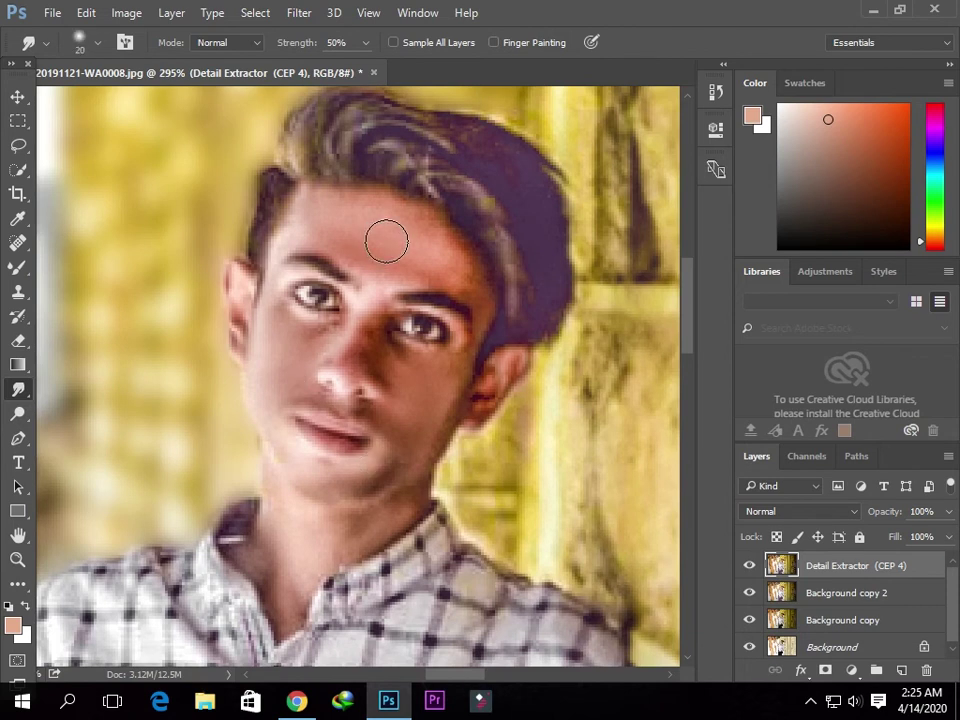
left_click(366, 42)
left_click_drag(365, 66, 333, 68)
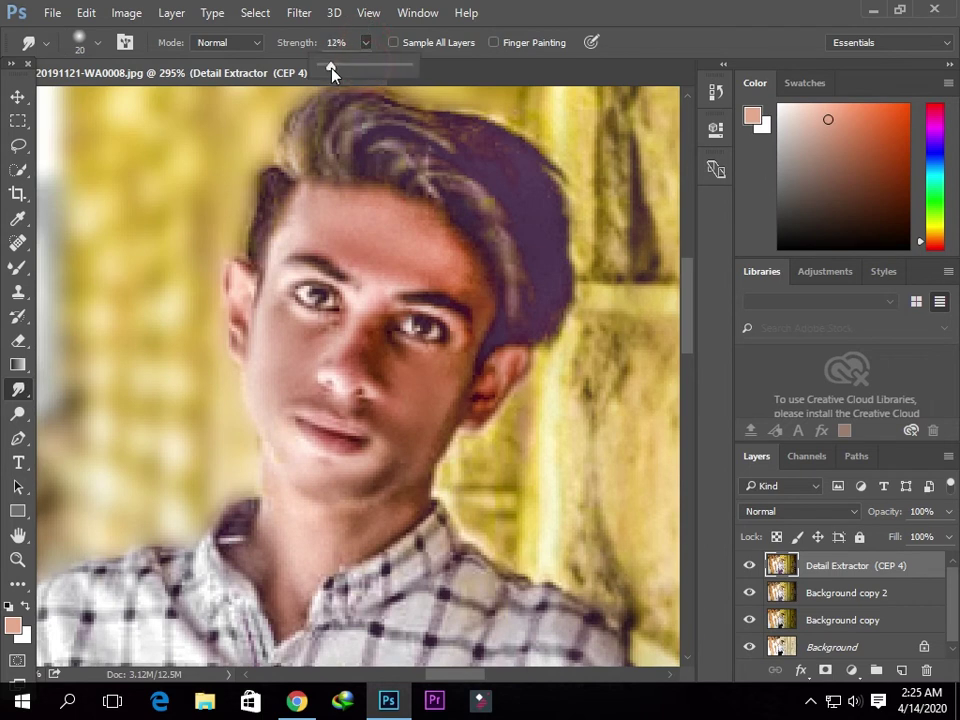
left_click_drag(327, 72, 329, 71)
At 8% strength, smudge the upper lip, cheek, forehead and hairline.
left_click(585, 18)
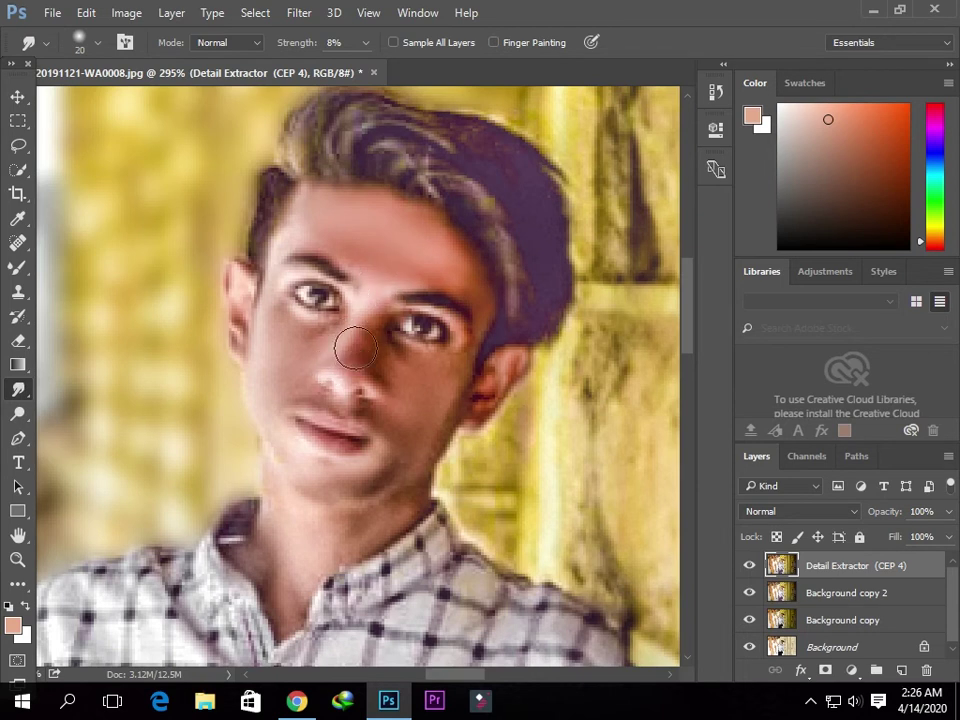
left_click_drag(364, 386, 339, 403)
left_click_drag(292, 354, 355, 482)
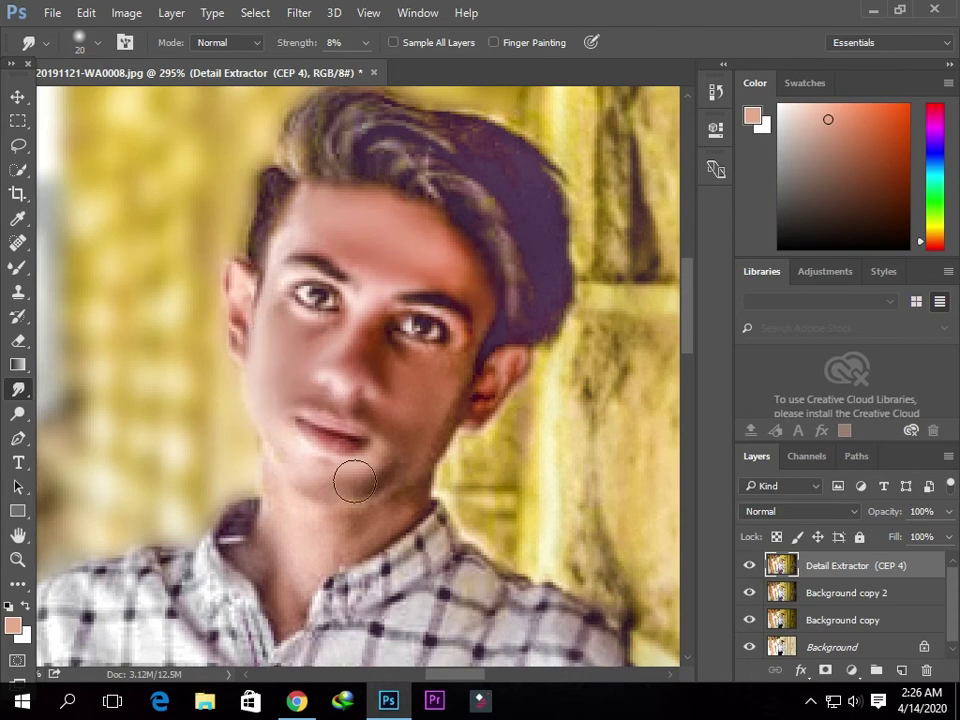
mouse_move(356, 221)
left_mouse_down()
mouse_move(315, 199)
mouse_move(294, 236)
left_mouse_up()
key("bracketleft")
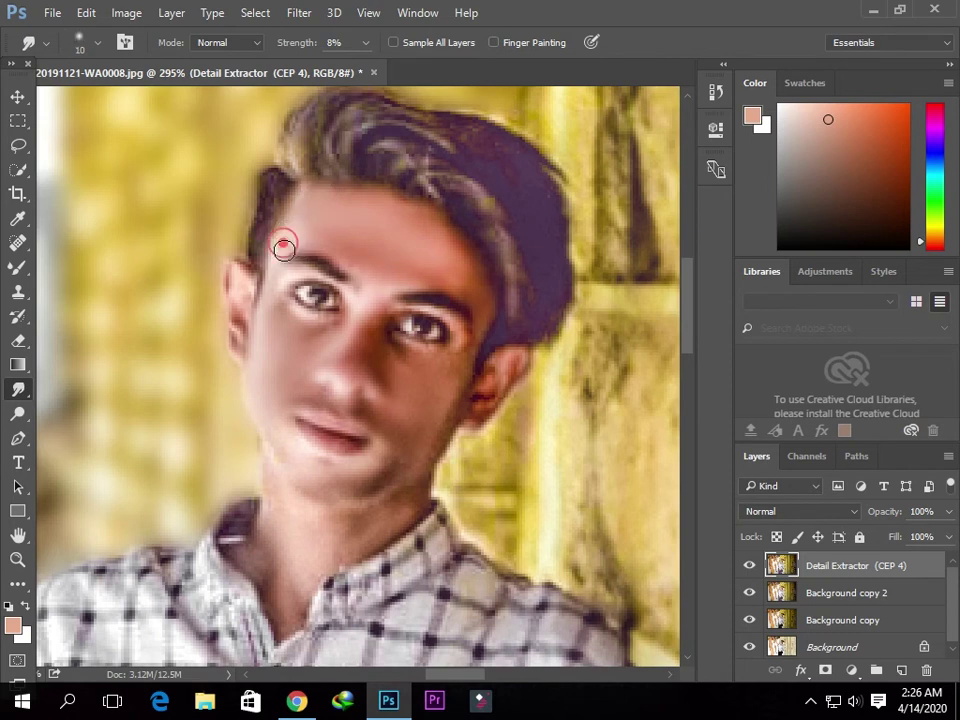
left_click_drag(296, 233, 274, 269)
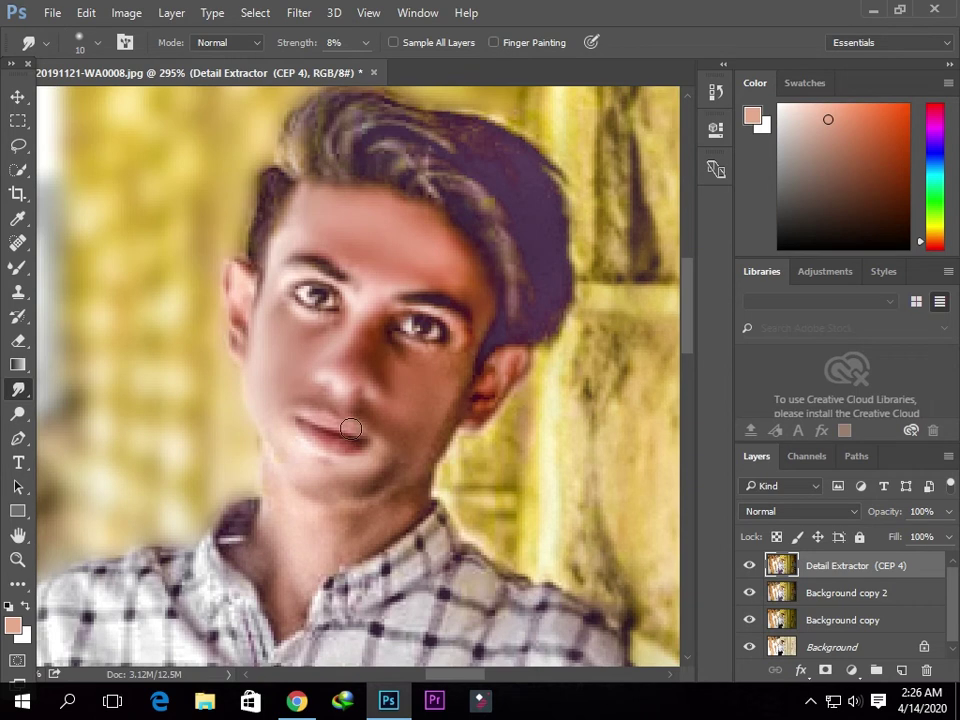
Smooth the chin, lower lip, jaw and brow between the eyes with light smudge strokes.
left_click_drag(338, 473, 292, 438)
left_click_drag(359, 464, 278, 443)
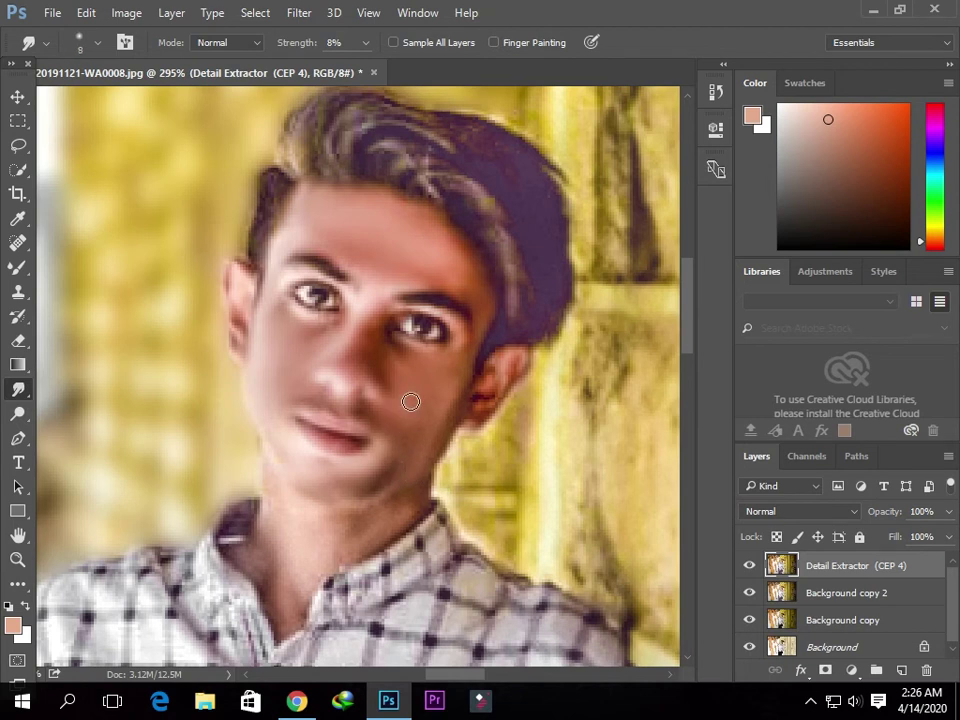
key("bracketright")
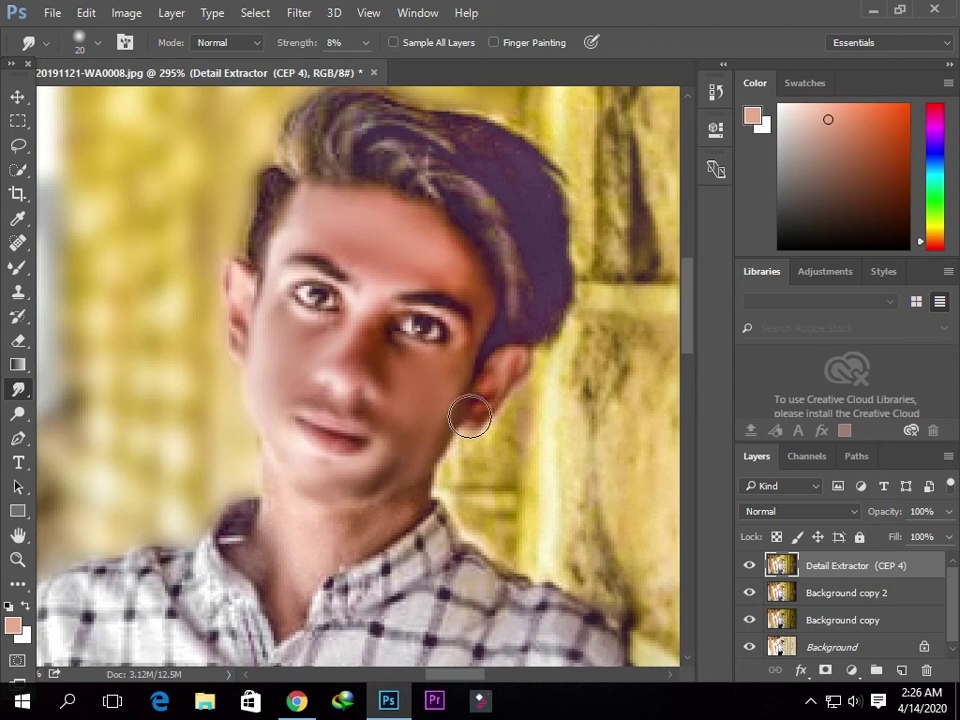
left_click_drag(407, 505, 362, 531)
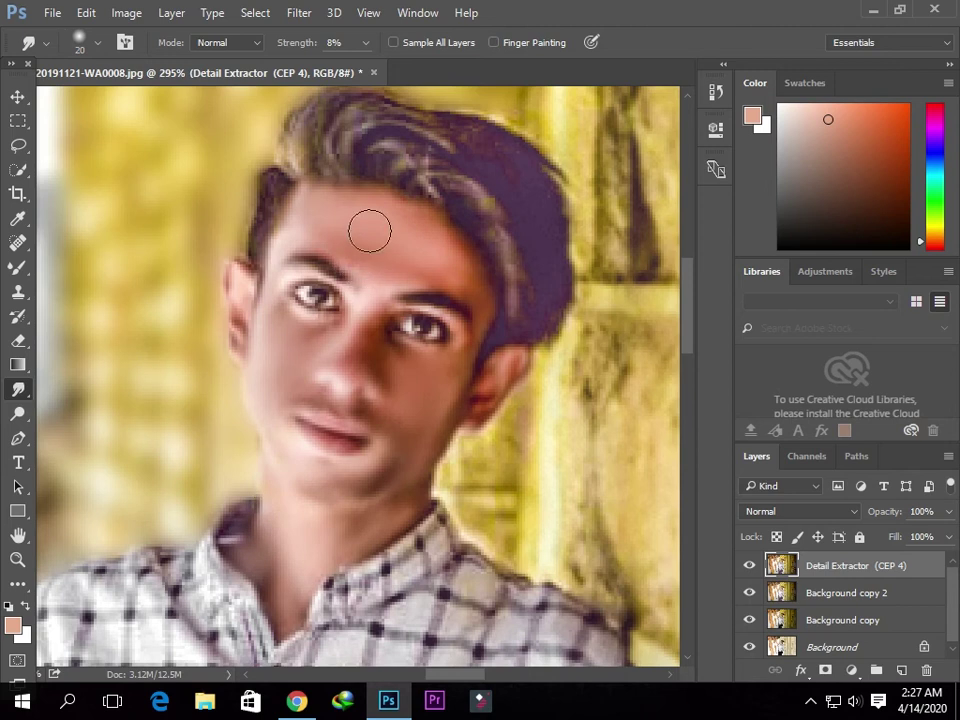
mouse_move(335, 233)
left_mouse_down()
mouse_move(351, 253)
mouse_move(407, 259)
mouse_move(401, 249)
mouse_move(366, 297)
mouse_move(343, 364)
mouse_move(354, 375)
mouse_move(311, 357)
mouse_move(315, 328)
mouse_move(272, 328)
mouse_move(332, 340)
left_mouse_up()
Smudge the skin of the wrist and knuckles by the pocket.
left_click_drag(688, 285, 688, 465)
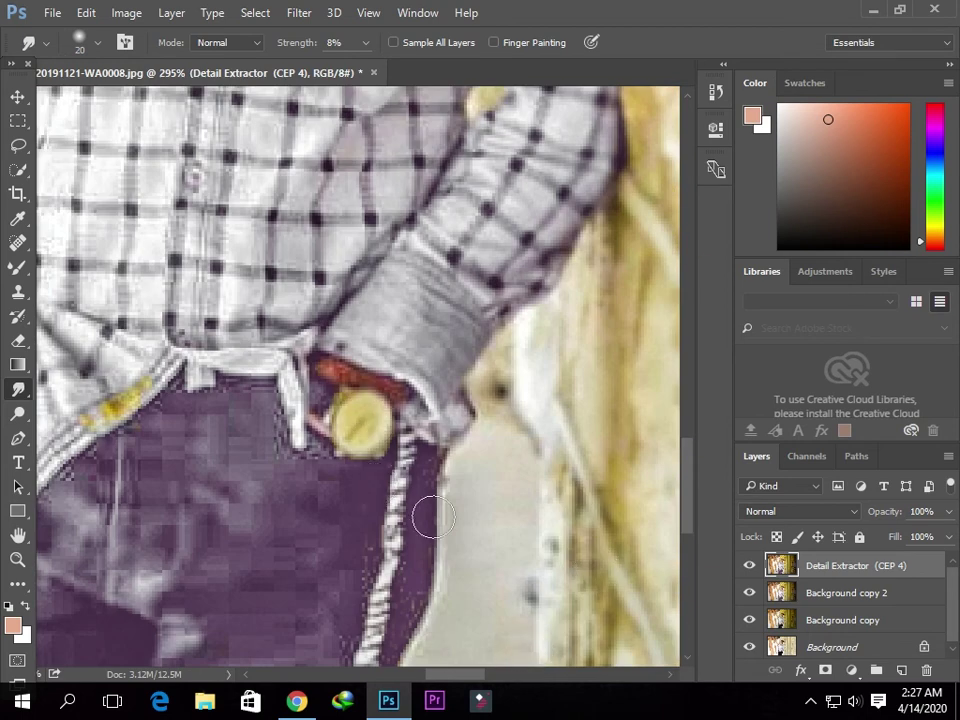
left_click_drag(455, 679, 413, 679)
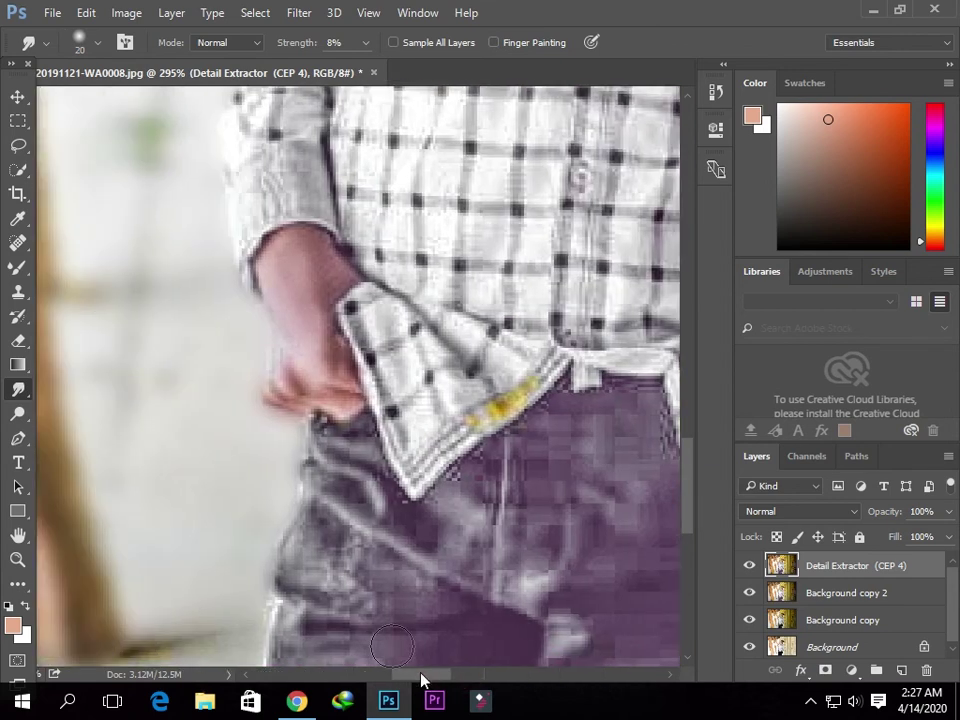
mouse_move(398, 263)
left_mouse_down()
mouse_move(392, 280)
mouse_move(368, 268)
mouse_move(368, 306)
mouse_move(429, 379)
mouse_move(386, 386)
mouse_move(390, 371)
left_mouse_up()
left_click_drag(360, 456, 420, 392)
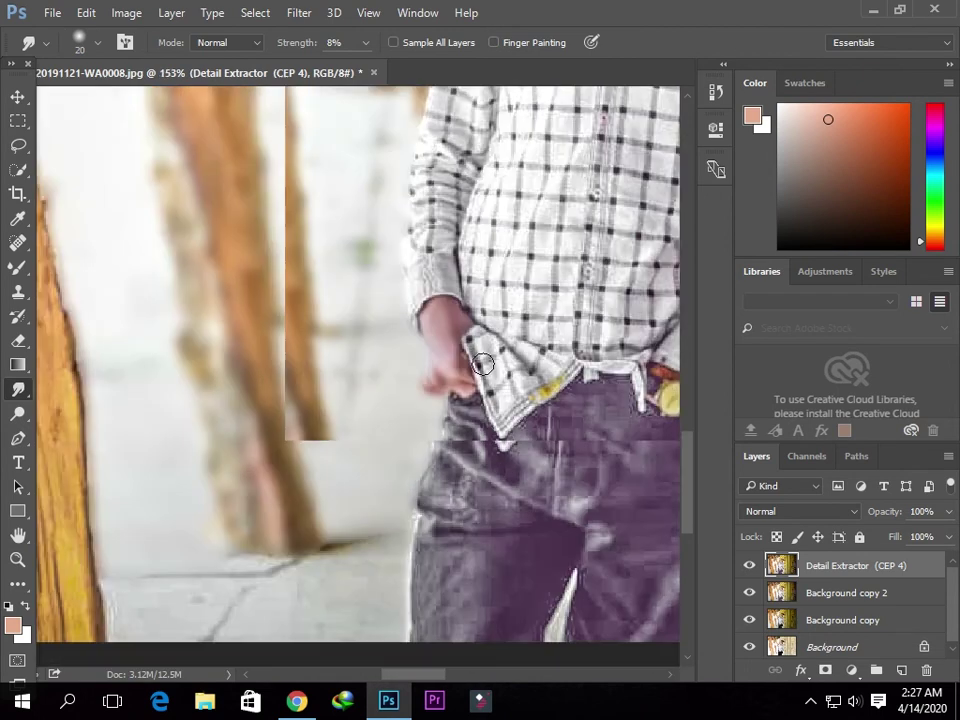
Zoom and pan out to review the whole retouched photo.
scroll(480, 370, "down", 2)
scroll(456, 344, "down", 2)
scroll(368, 338, "up", 1)
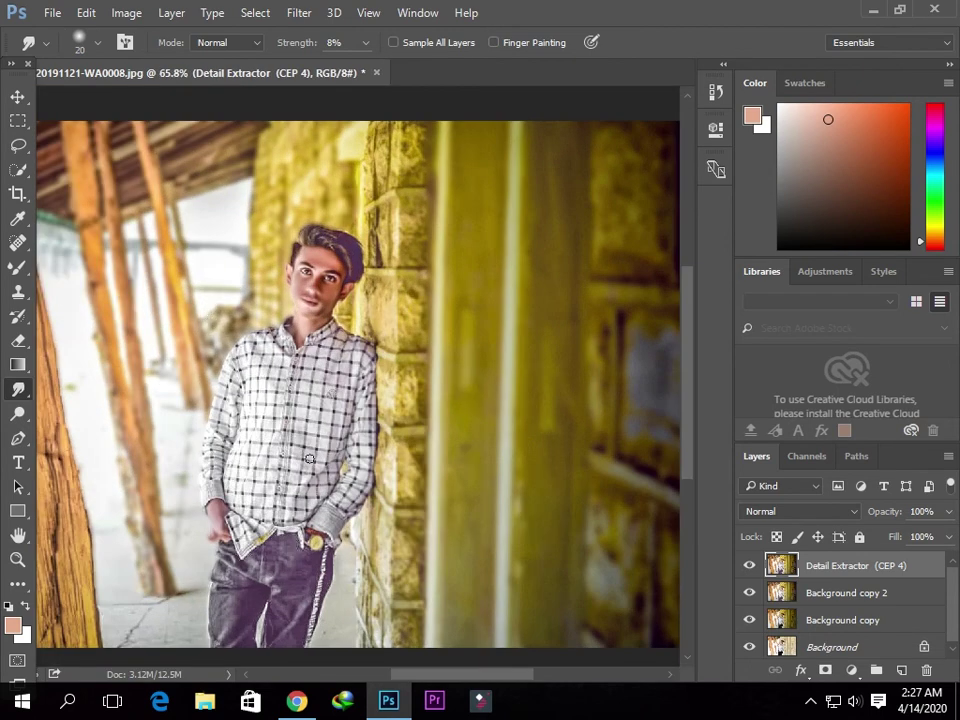
left_click_drag(489, 675, 454, 675)
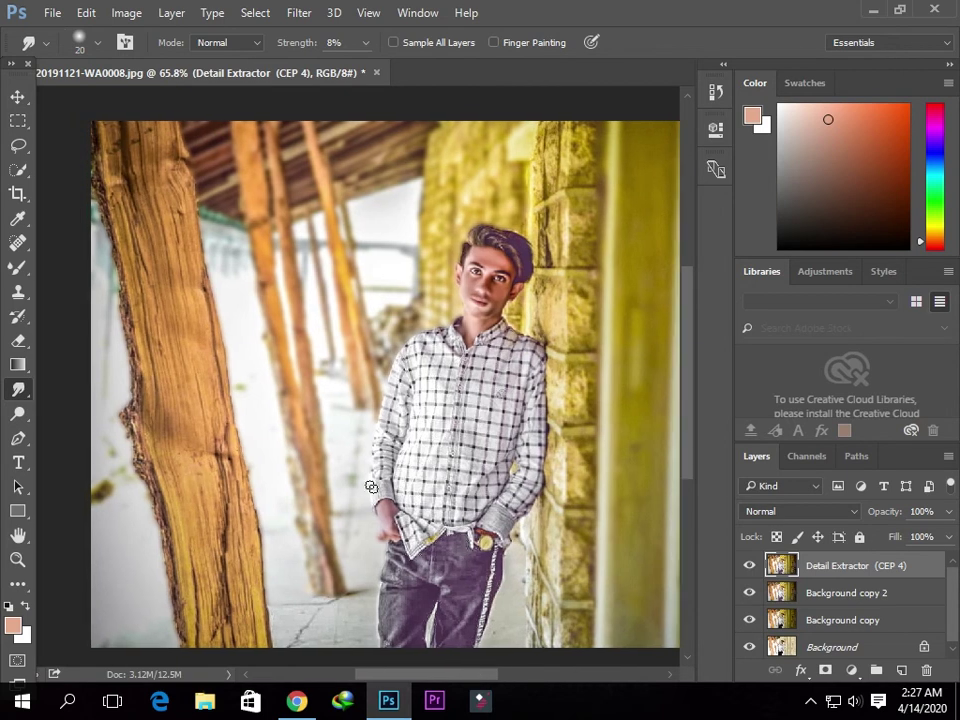
scroll(371, 487, "down", 1)
scroll(350, 445, "down", 1)
scroll(346, 453, "up", 1)
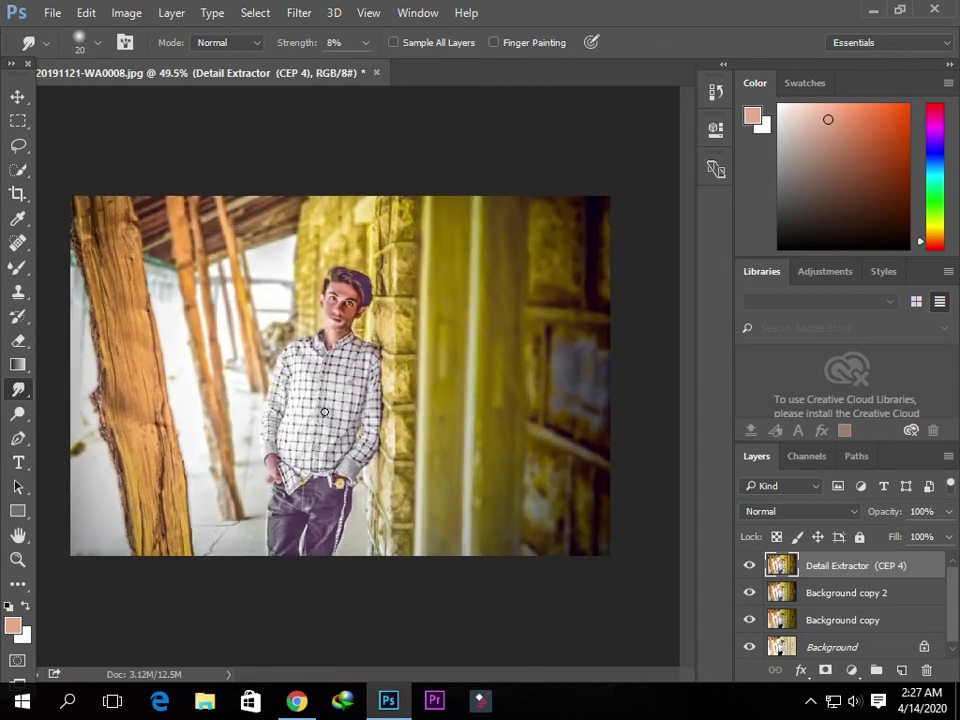
scroll(340, 440, "up", 1)
scroll(330, 420, "up", 1)
scroll(325, 411, "up", 1)
scroll(325, 411, "up", 1)
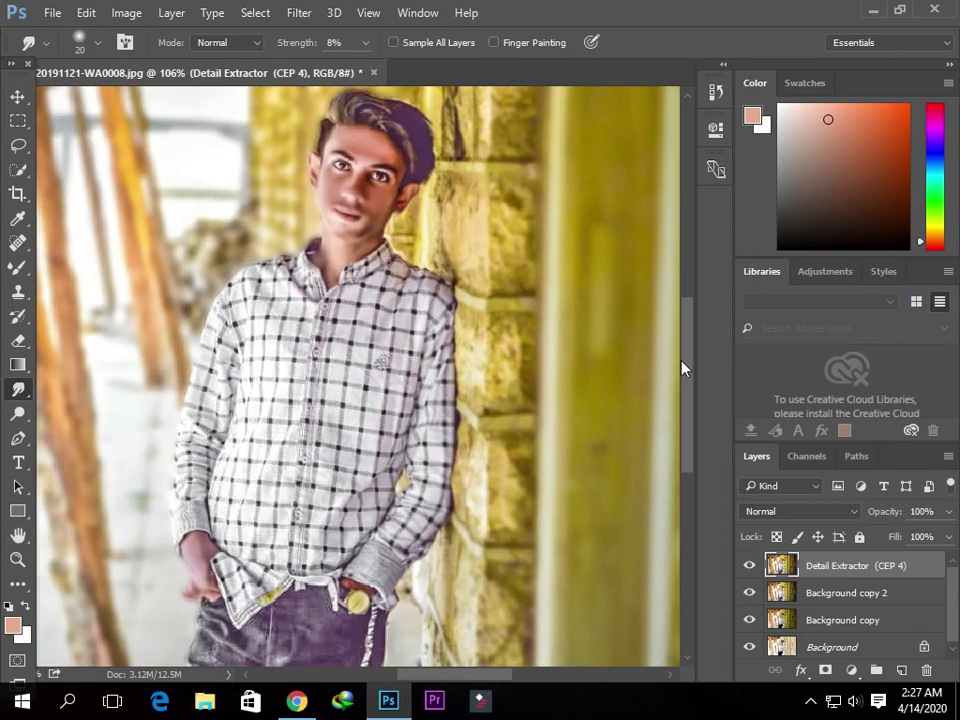
left_click_drag(687, 368, 688, 343)
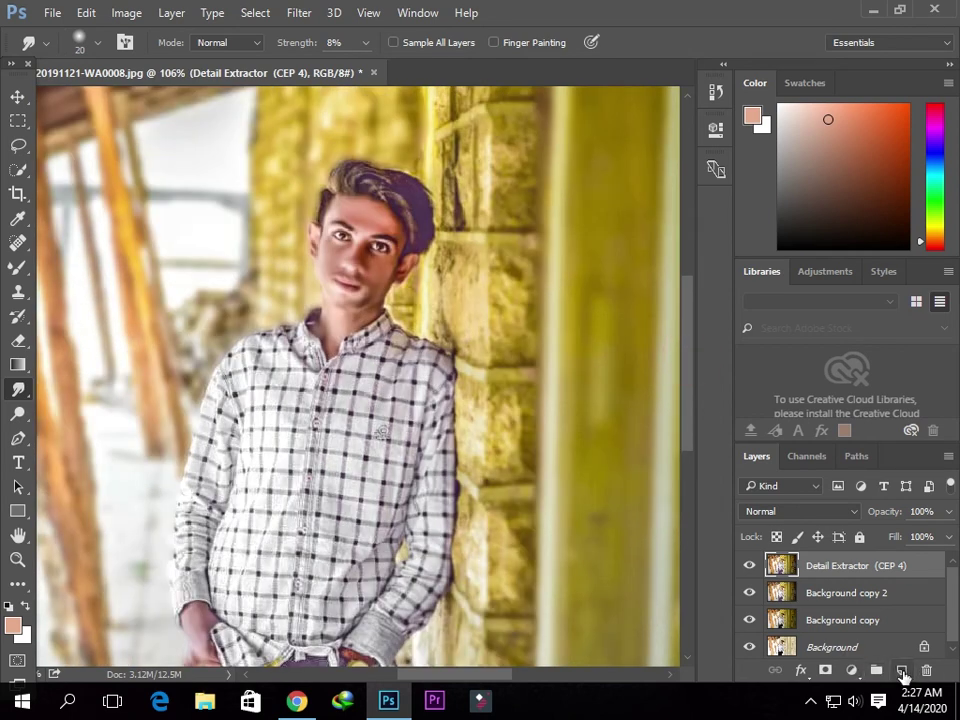
Add a new Layer 1 above Detail Extractor and sample a skin tone from the face with the Brush.
left_click(903, 671)
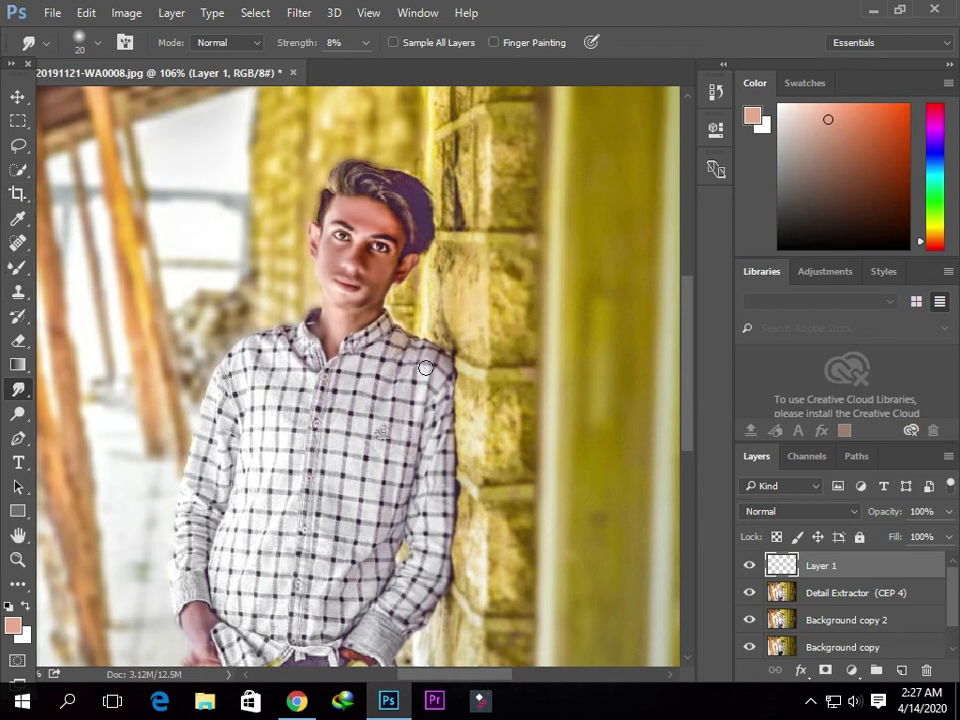
left_click(18, 267)
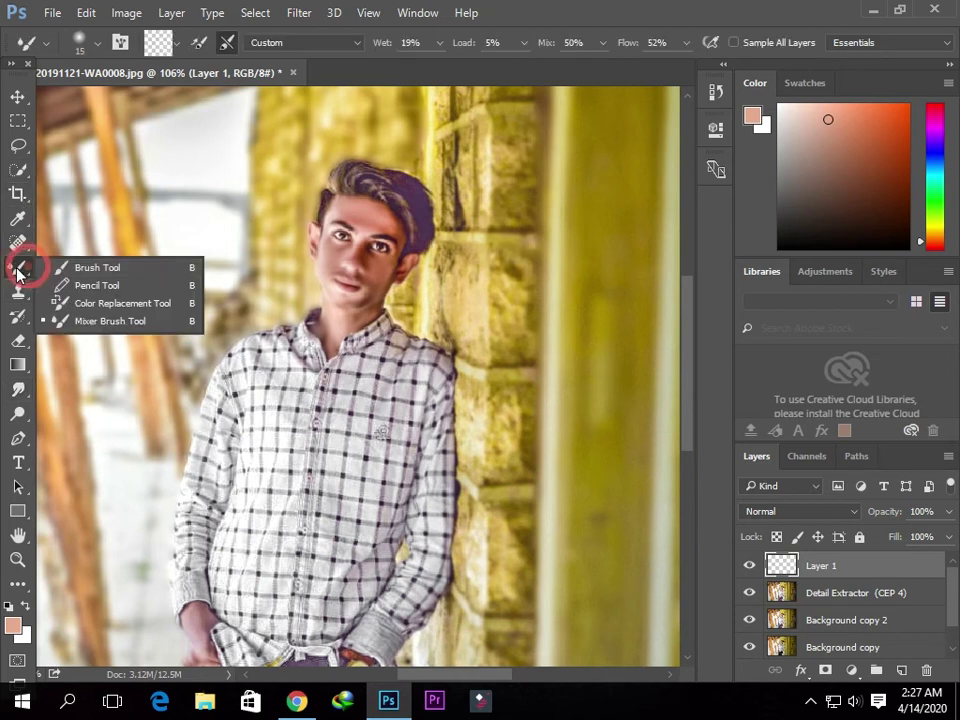
left_click(62, 268)
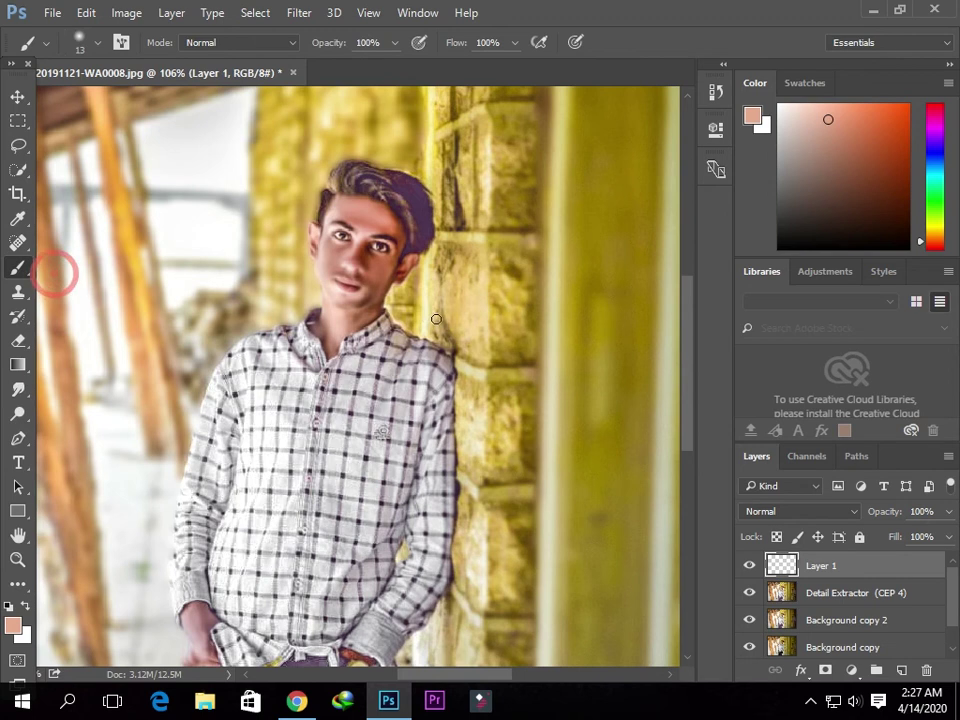
left_click(380, 267, "alt")
scroll(351, 294, "up", 5)
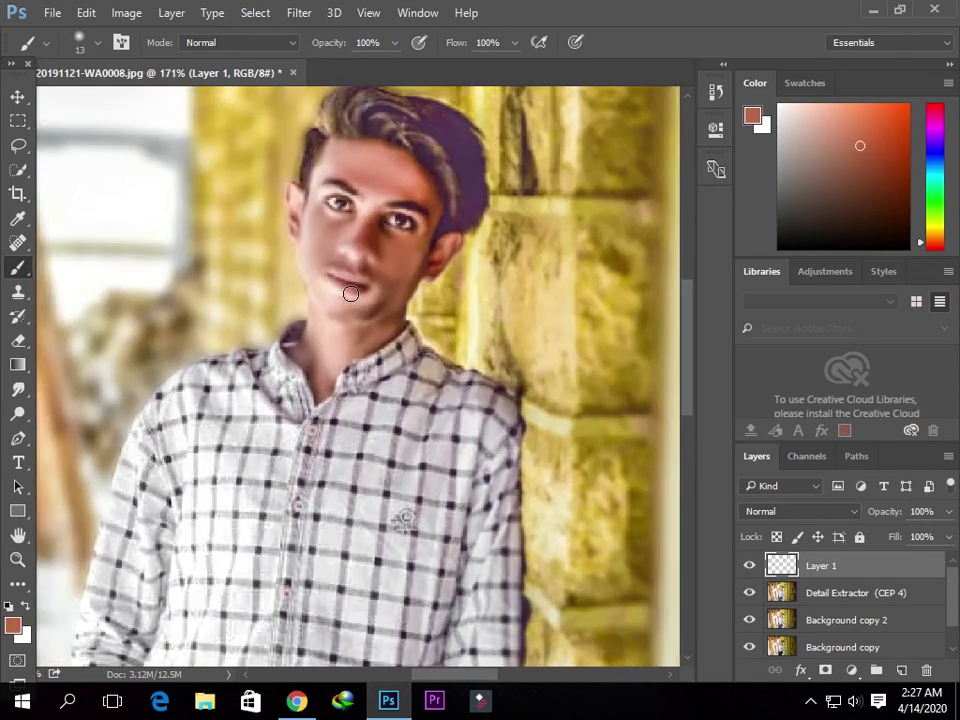
scroll(374, 271, "up", 2)
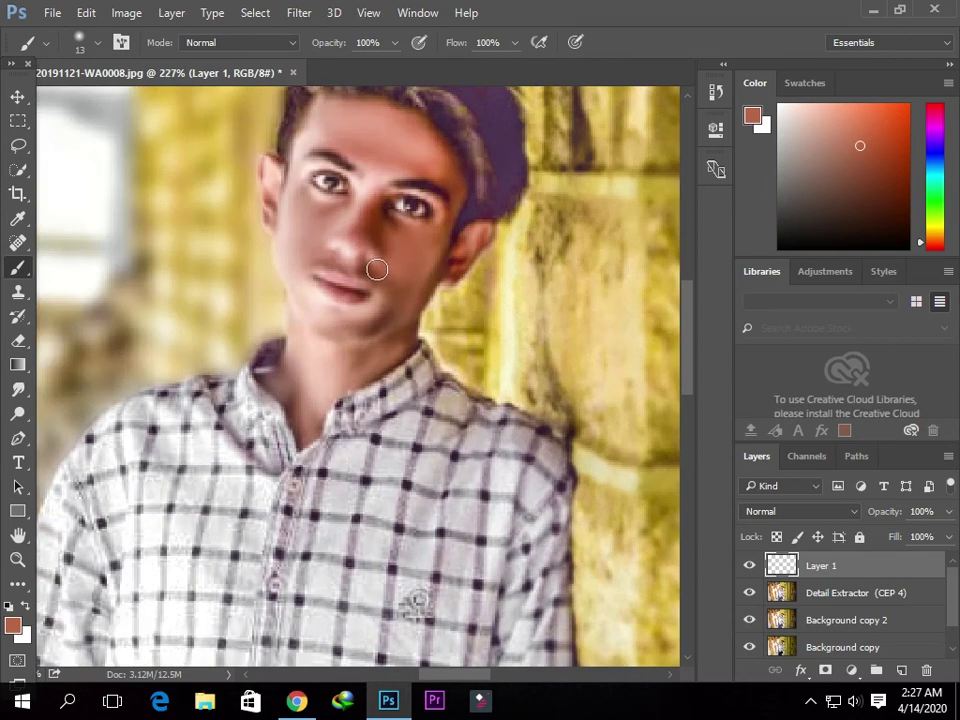
left_click(318, 220, "alt")
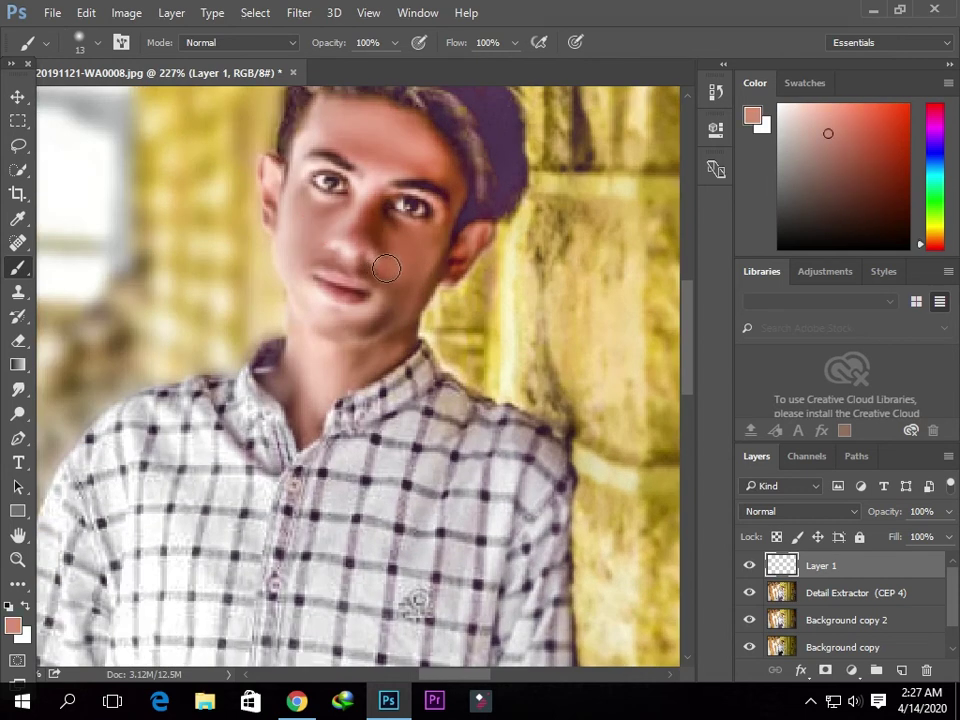
scroll(386, 268, "up", 3)
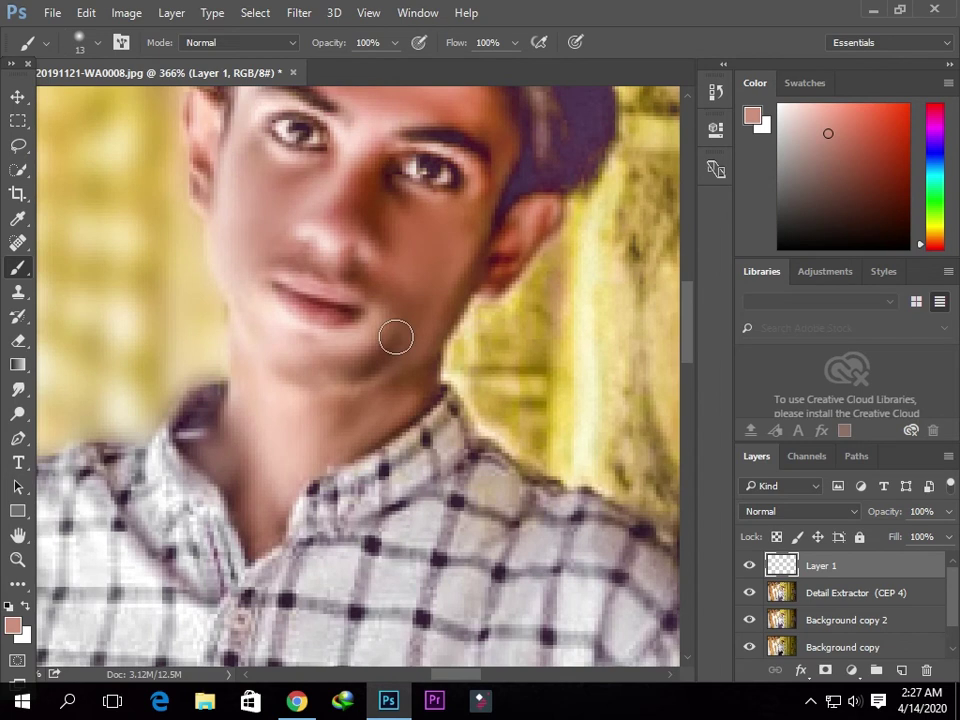
Set the brush to 20 px at 12% opacity and paint faint skin tone over the chin.
key("bracketleft")
mouse_move(395, 43)
left_mouse_down()
mouse_move(316, 88)
mouse_move(318, 66)
left_mouse_up()
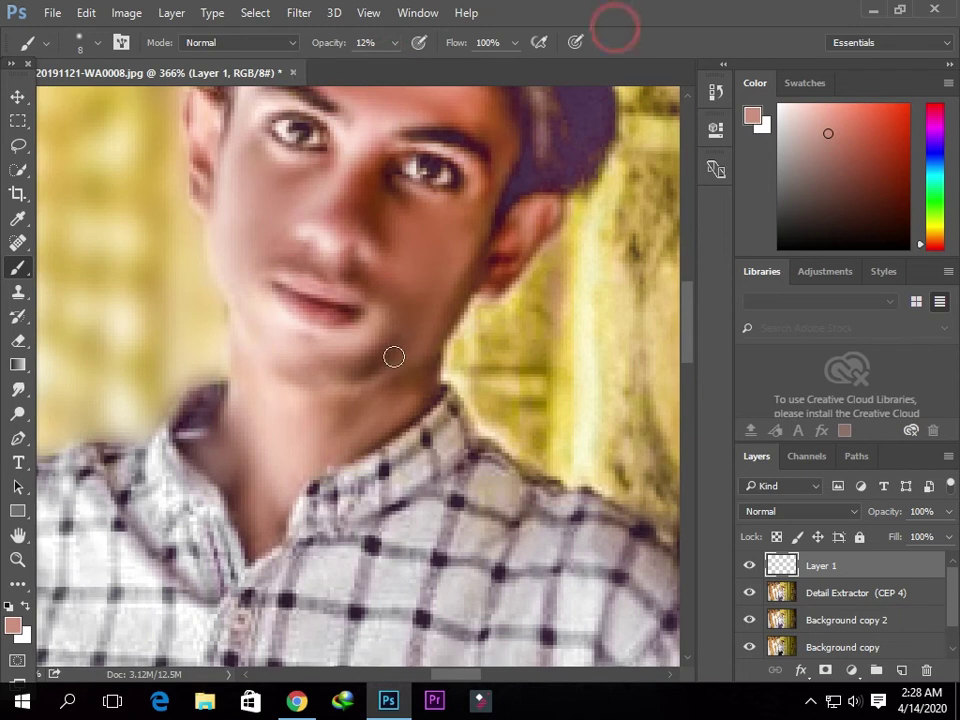
key("bracketright")
key("bracketright")
key("bracketright")
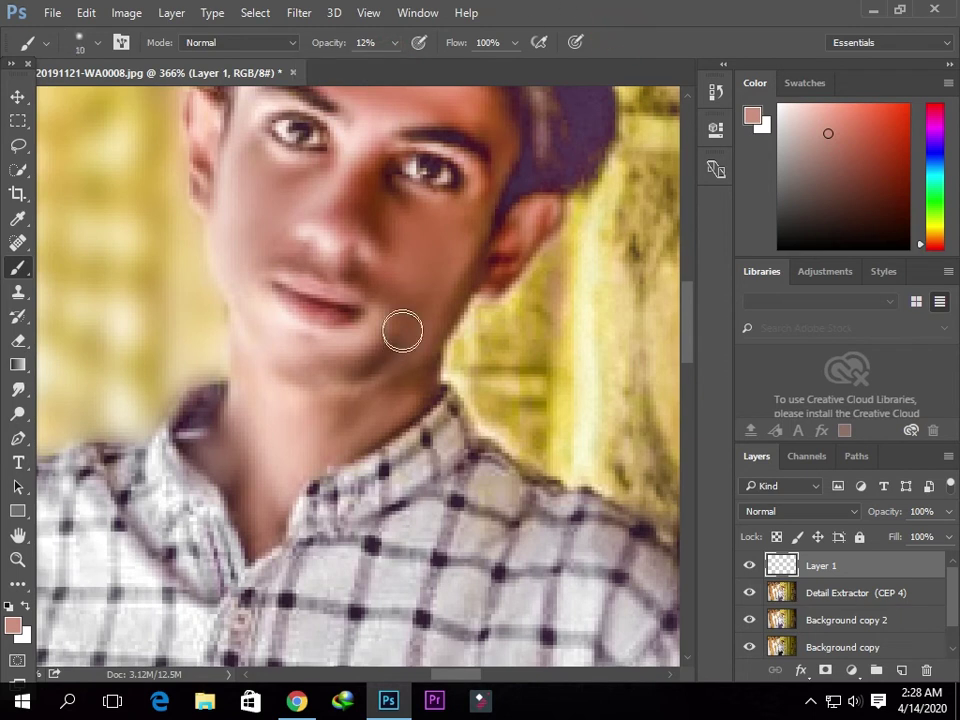
left_click(397, 318)
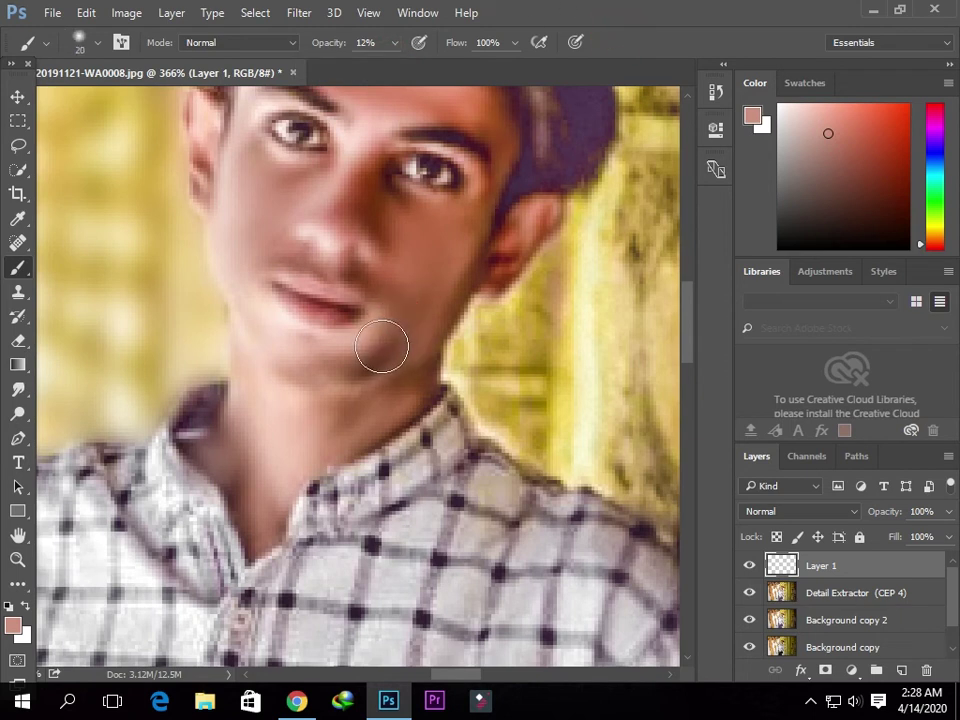
left_click(394, 317)
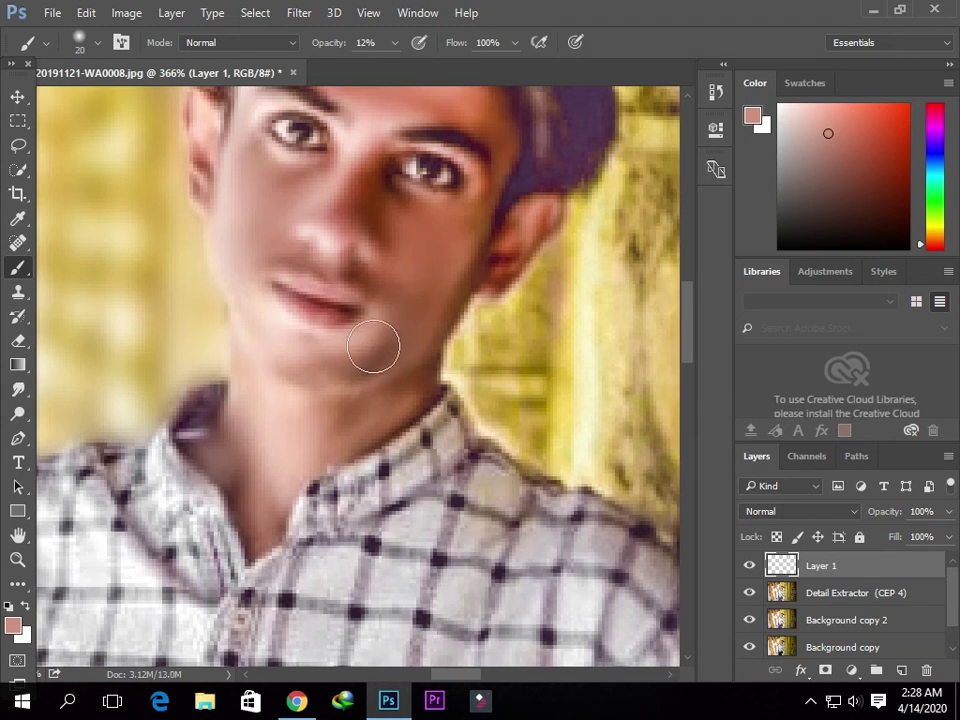
left_click(377, 348)
left_click_drag(378, 337, 366, 358)
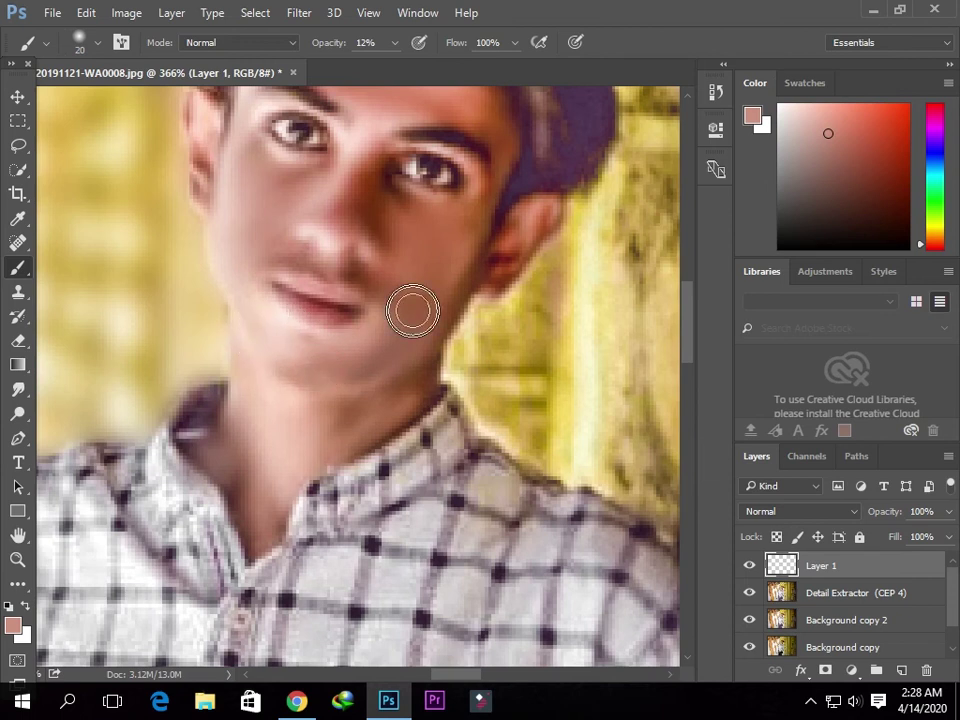
Zoom out to check the photo, then zoom back in and sample a new skin tone from the face.
scroll(411, 311, "down", 2)
scroll(413, 311, "down", 2)
scroll(440, 330, "down", 1)
scroll(443, 349, "down", 1)
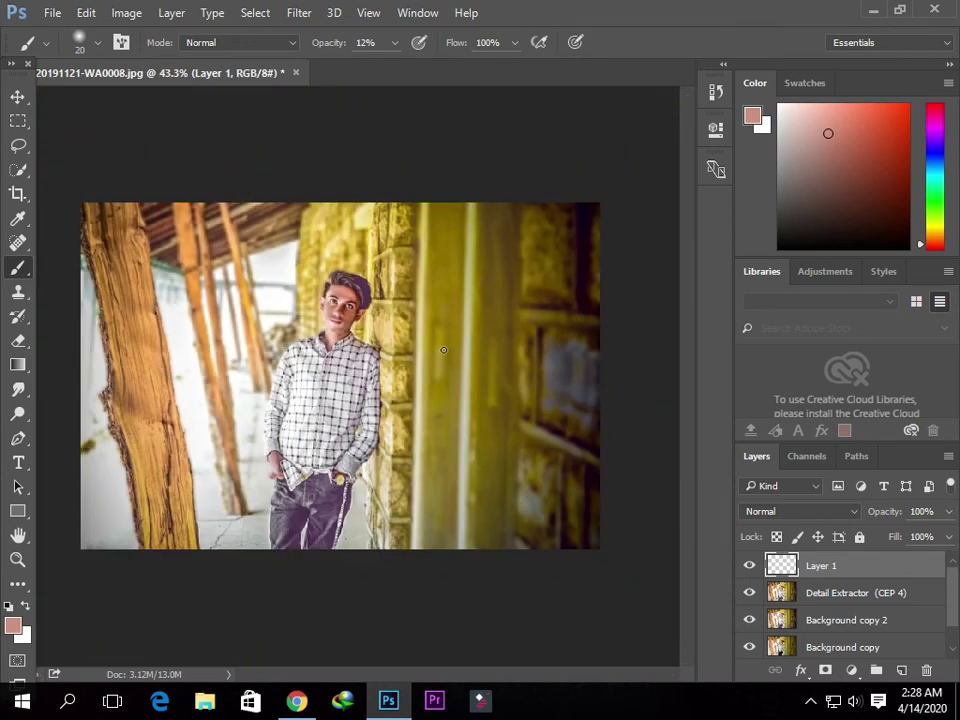
scroll(271, 346, "up", 1)
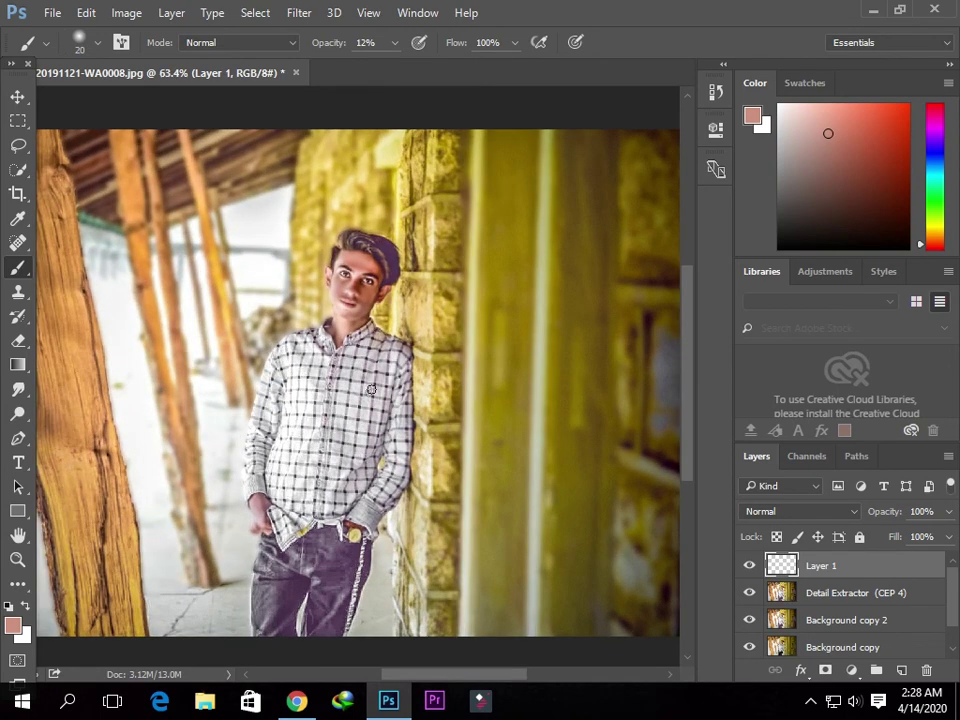
scroll(328, 406, "up", 1)
scroll(362, 362, "up", 1)
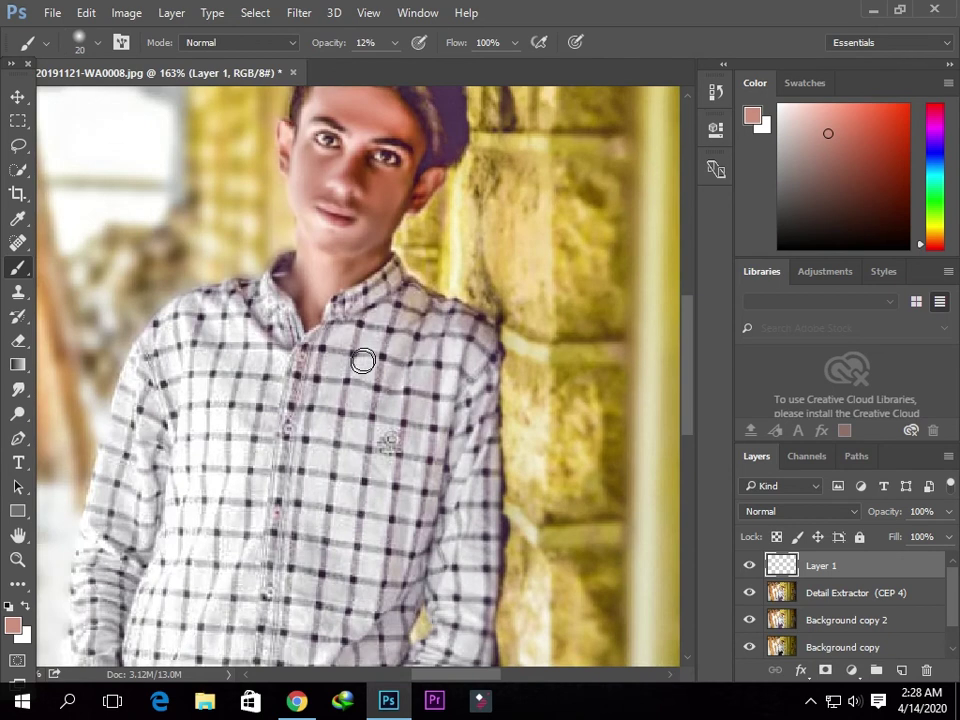
left_click(385, 192, "alt")
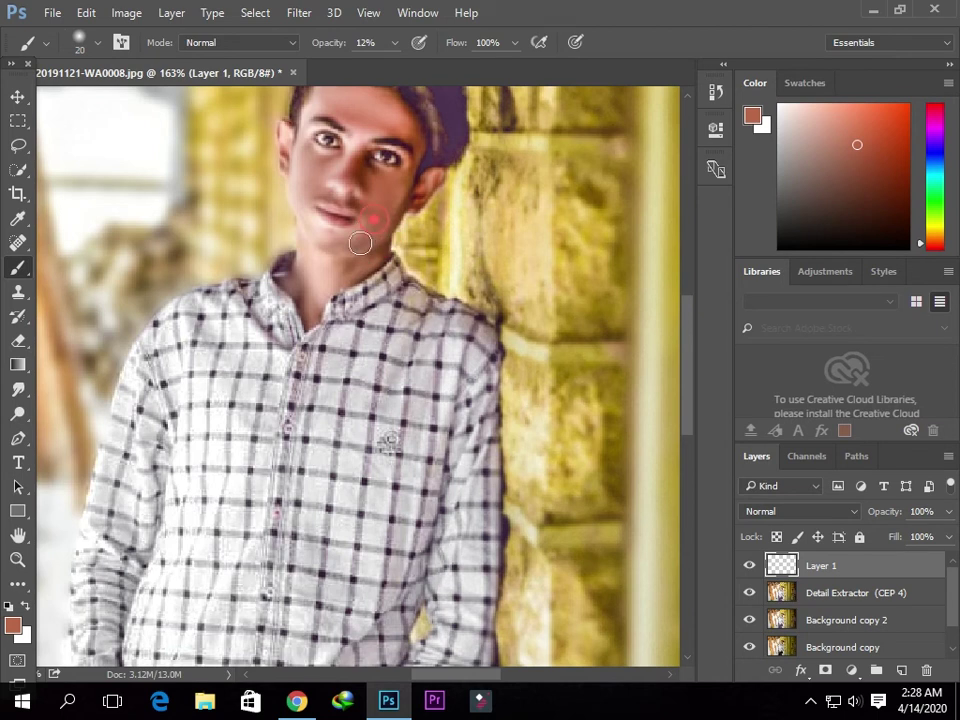
scroll(335, 316, "down", 2)
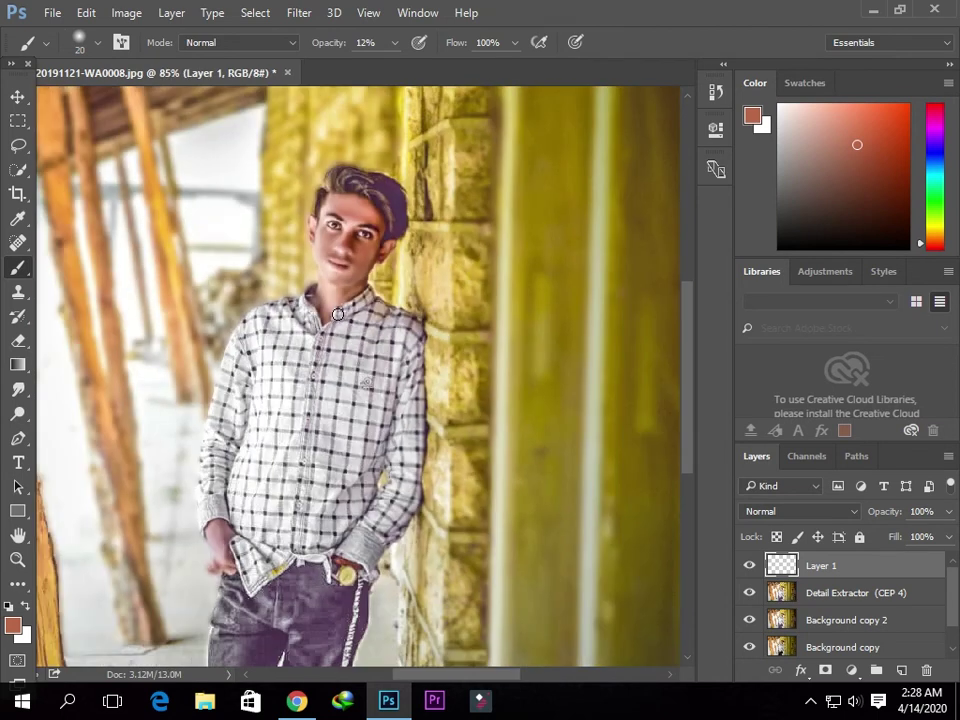
scroll(338, 315, "down", 1)
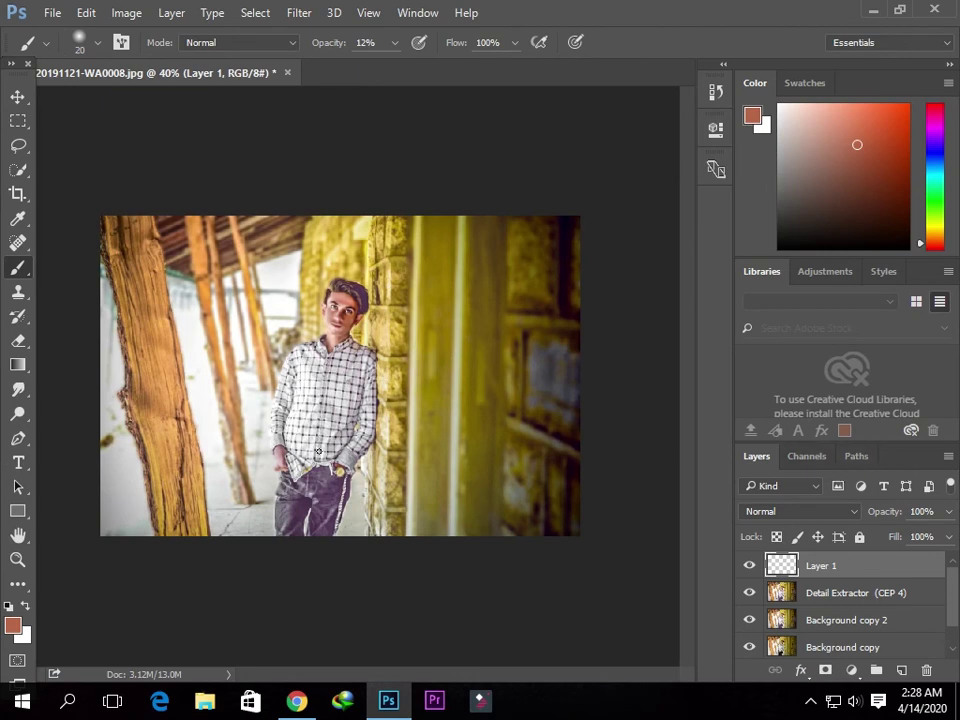
scroll(280, 400, "up", 2)
Merge Layer 1's chin painting down into the Detail Extractor (CEP 4) layer with Merge Down.
scroll(280, 400, "up", 1)
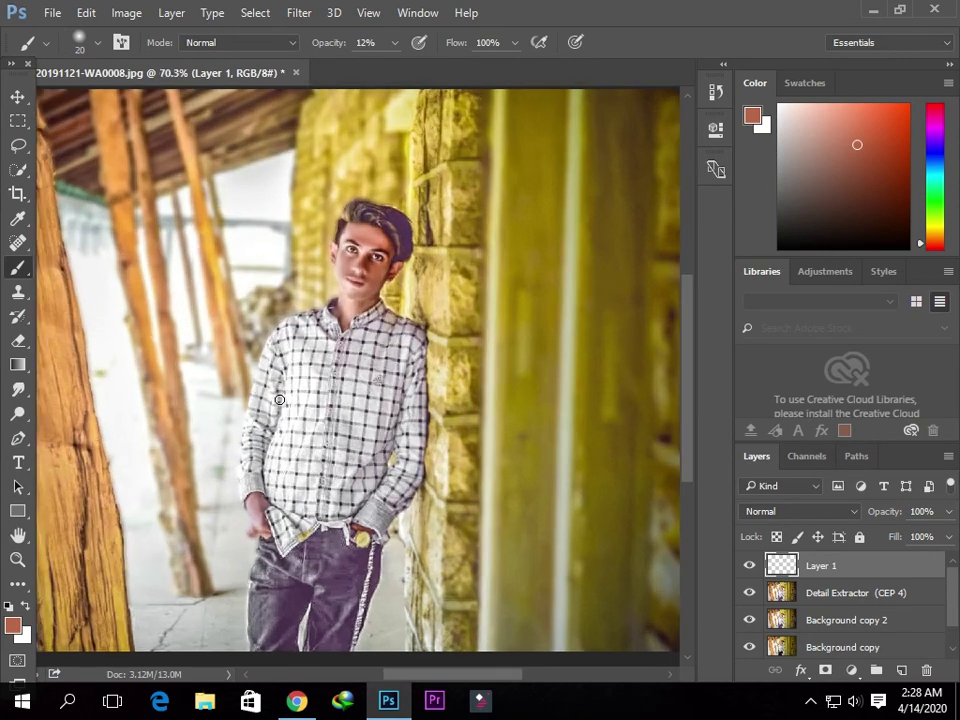
scroll(280, 400, "up", 1)
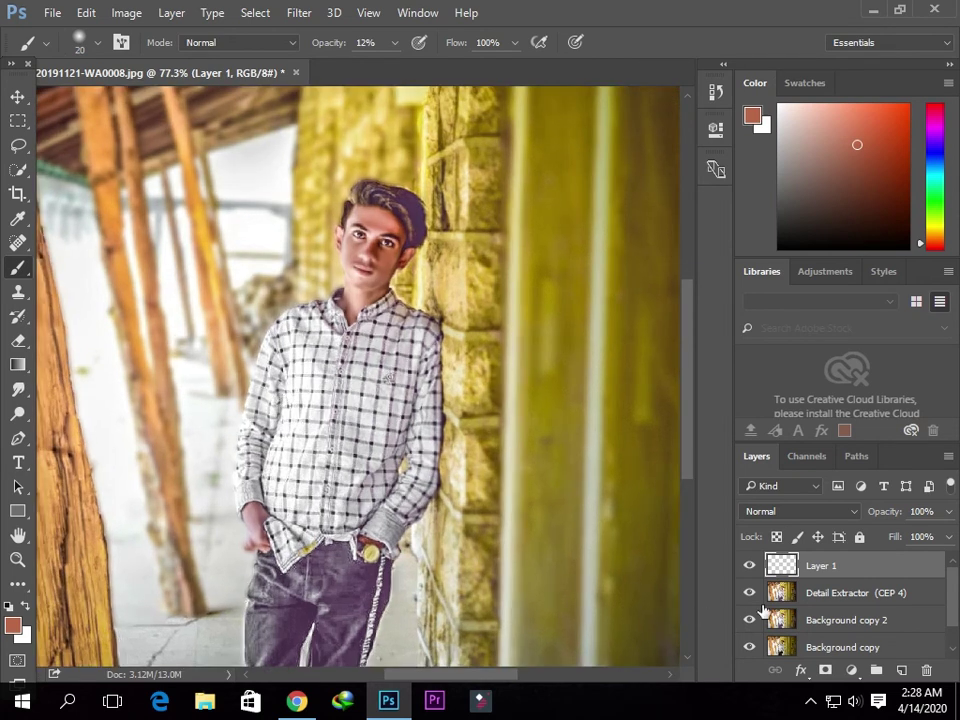
right_click(913, 579)
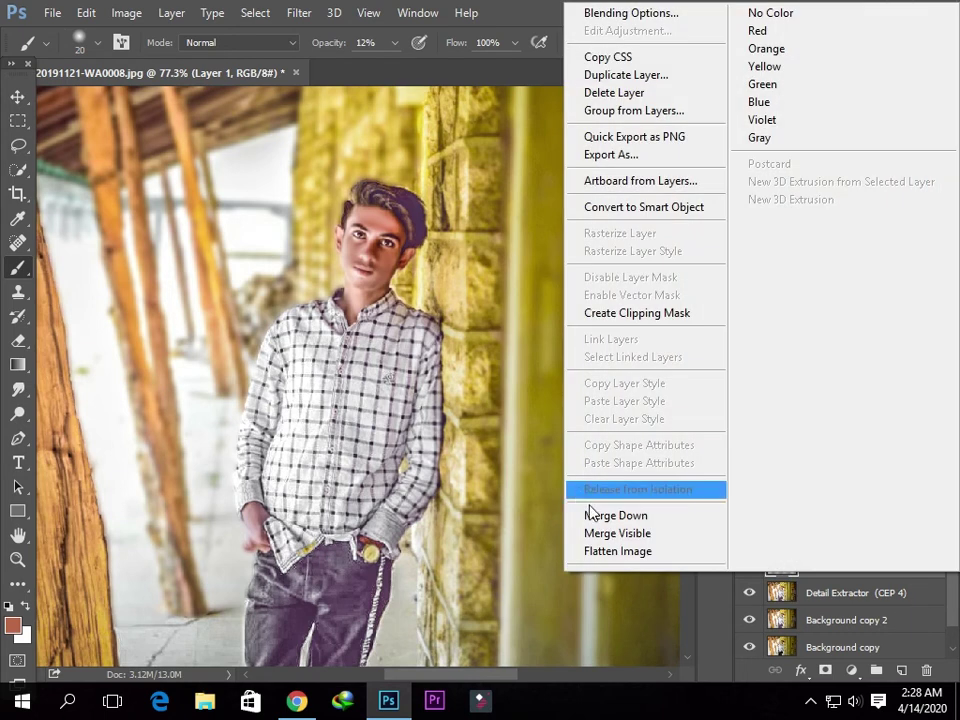
left_click(591, 516)
scroll(370, 395, "down", 1)
scroll(370, 390, "down", 3)
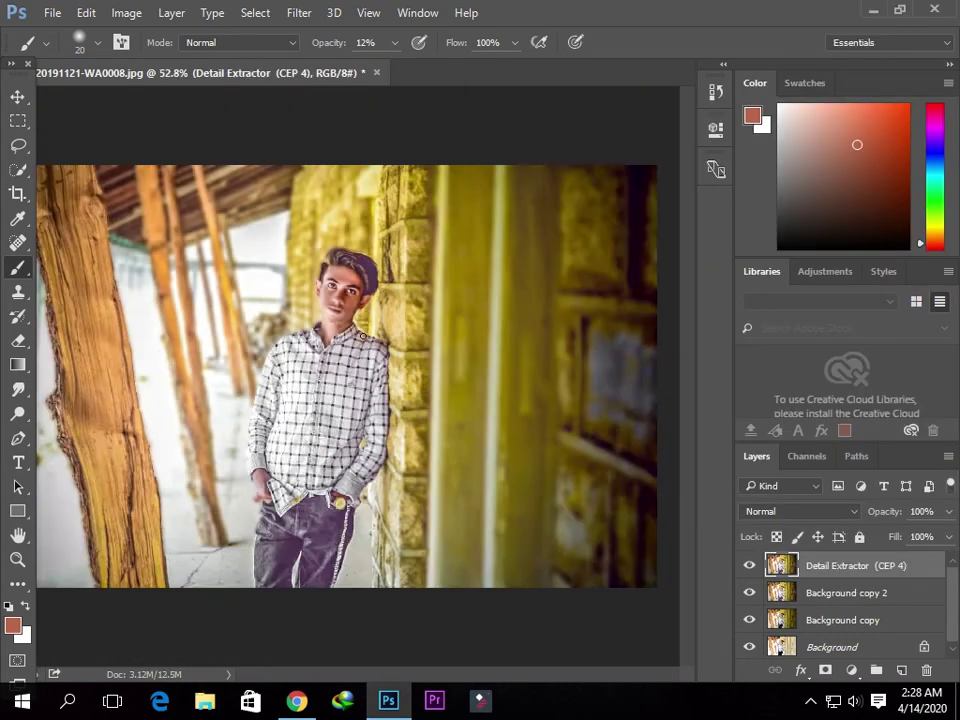
scroll(369, 360, "down", 2)
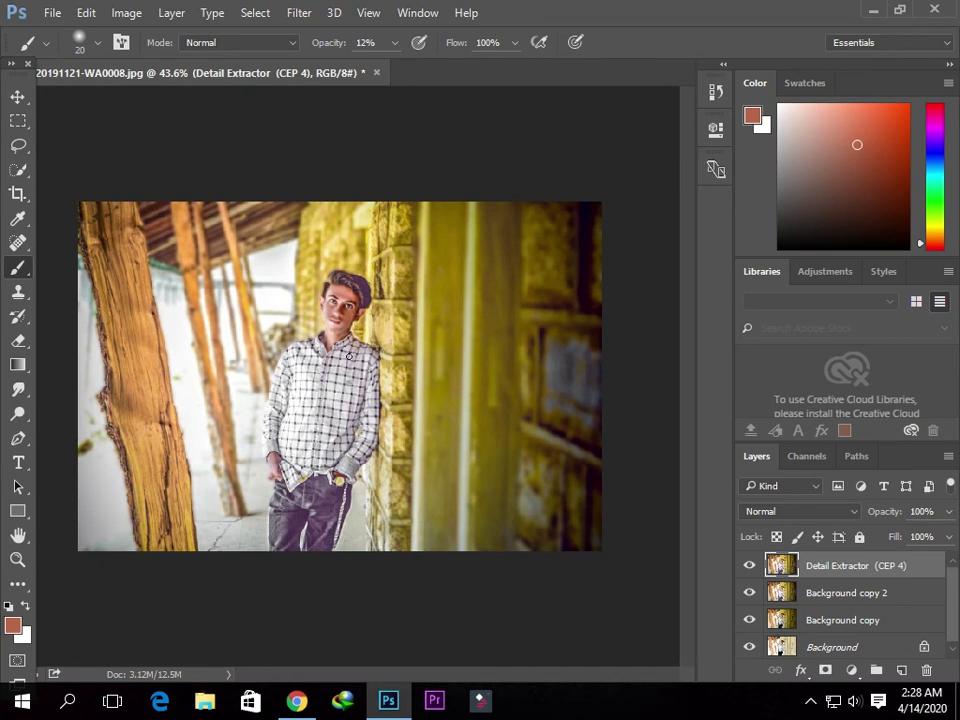
Select the Smudge Tool at 53% strength with a 20 px textured bristle brush preset.
left_click(16, 392)
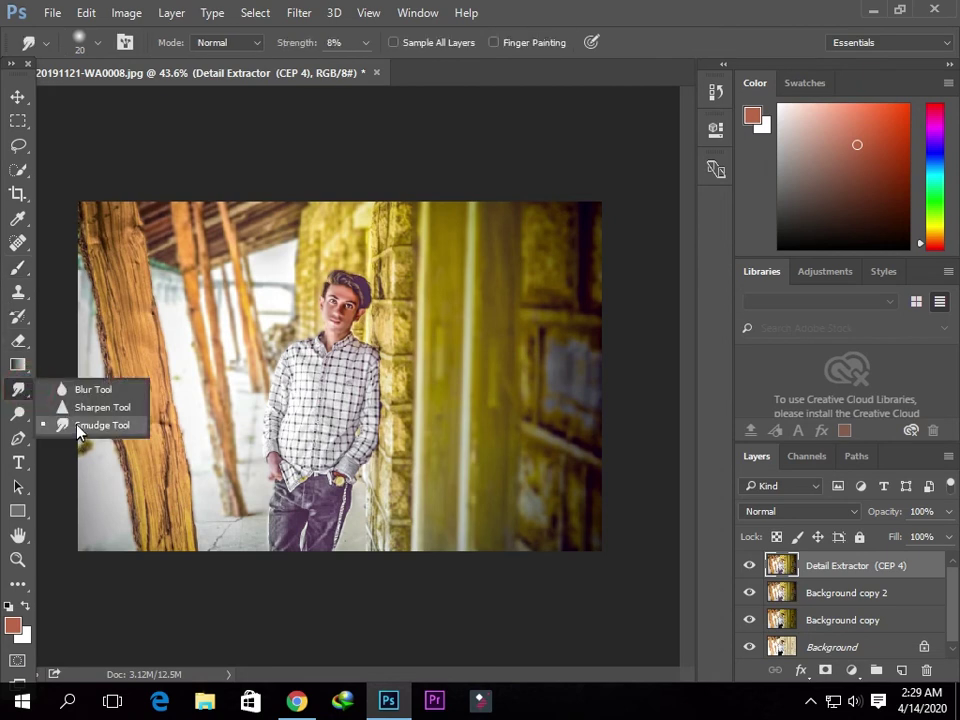
left_click(90, 425)
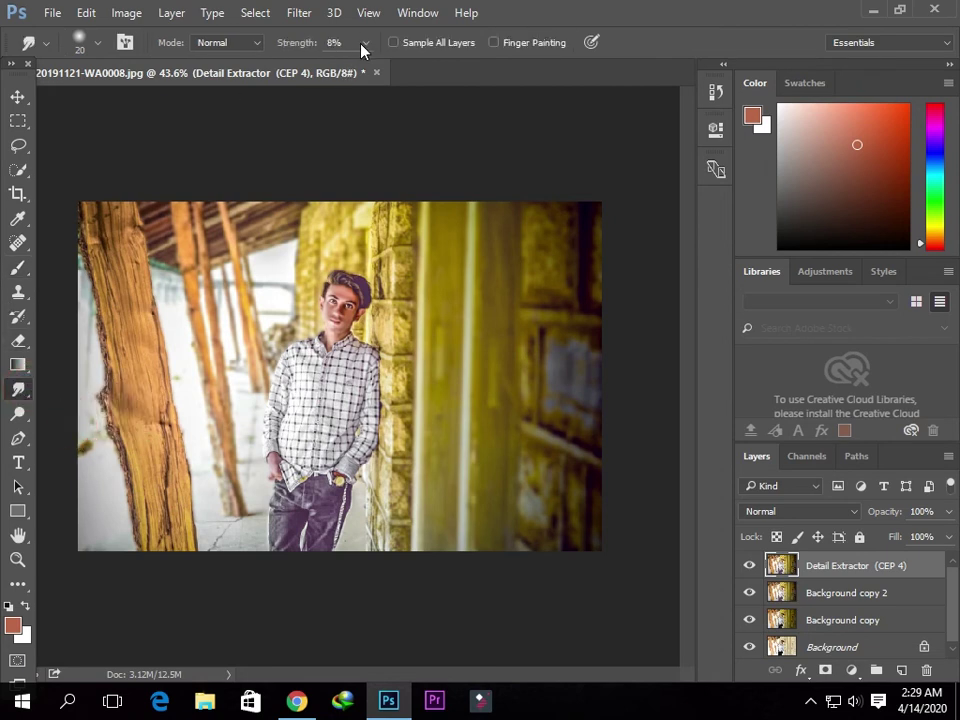
left_click_drag(366, 42, 385, 67)
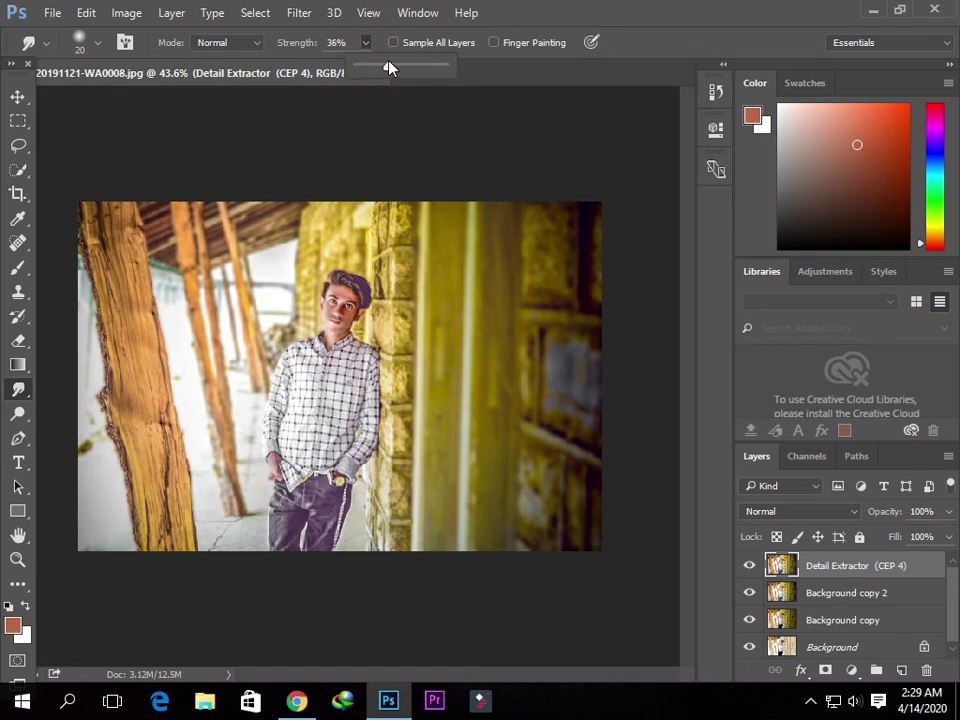
left_click_drag(385, 67, 403, 66)
scroll(334, 282, "up", 2)
scroll(334, 280, "up", 2)
scroll(334, 280, "up", 2)
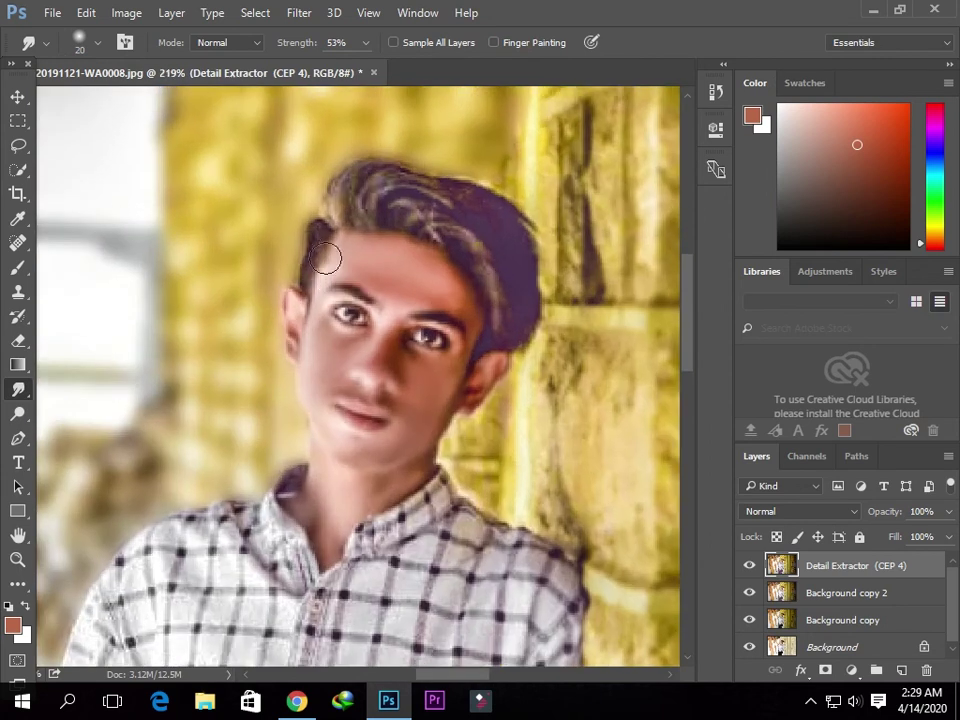
left_click(97, 44)
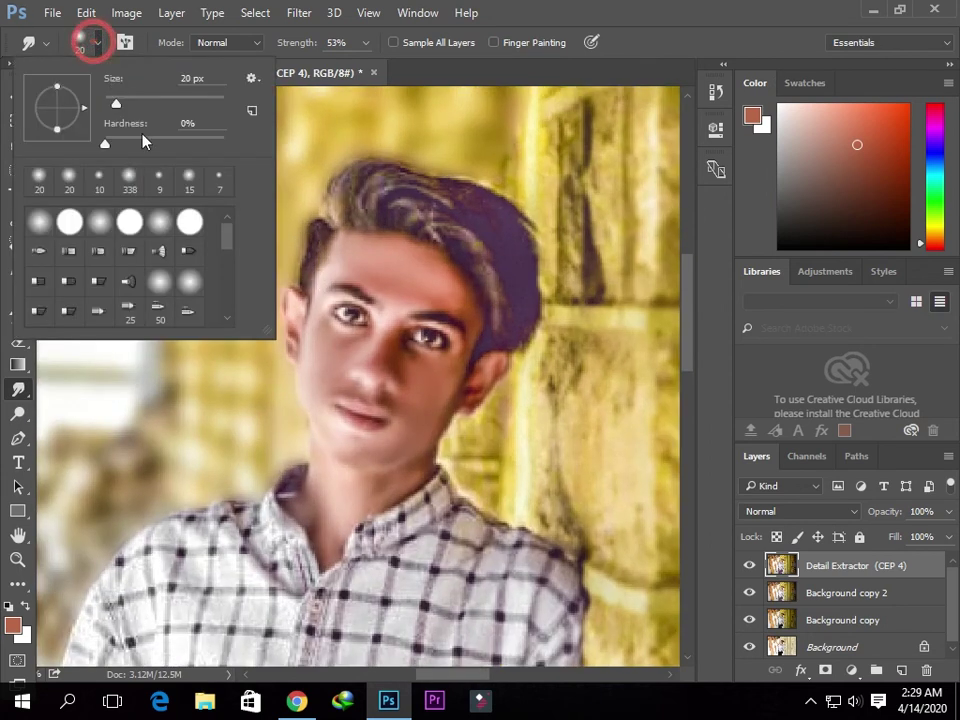
left_click(98, 250)
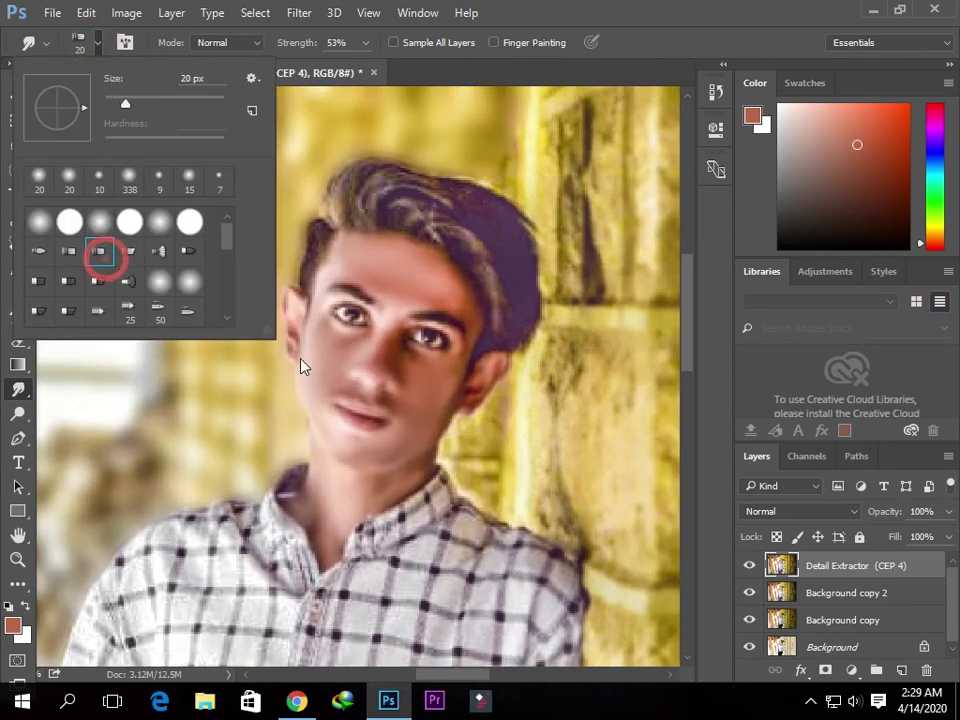
left_click(700, 8)
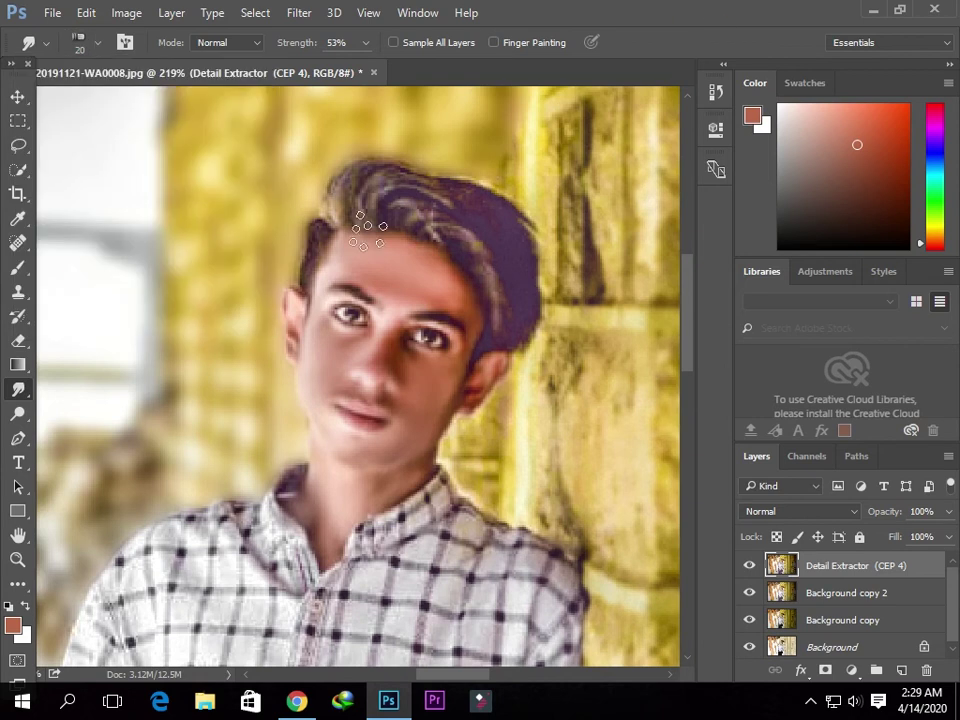
Raise Smudge Strength to 77% and drag the hair on top of the head upward into a tuft.
scroll(360, 205, "up", 1)
left_click_drag(330, 200, 355, 160)
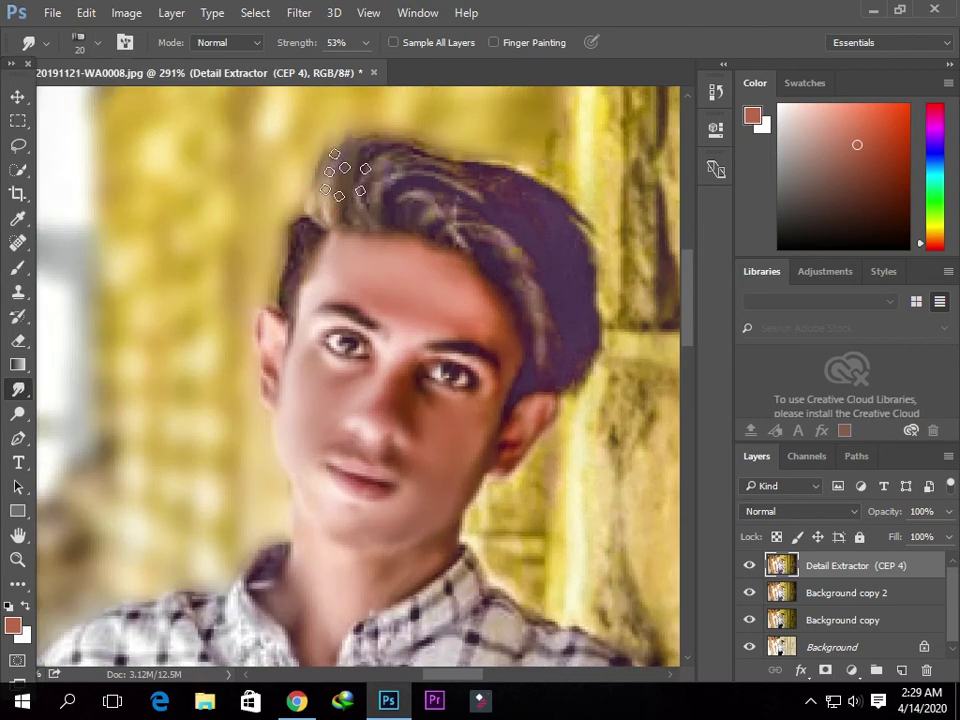
left_click(365, 42)
left_click_drag(364, 66, 386, 76)
left_click(567, 10)
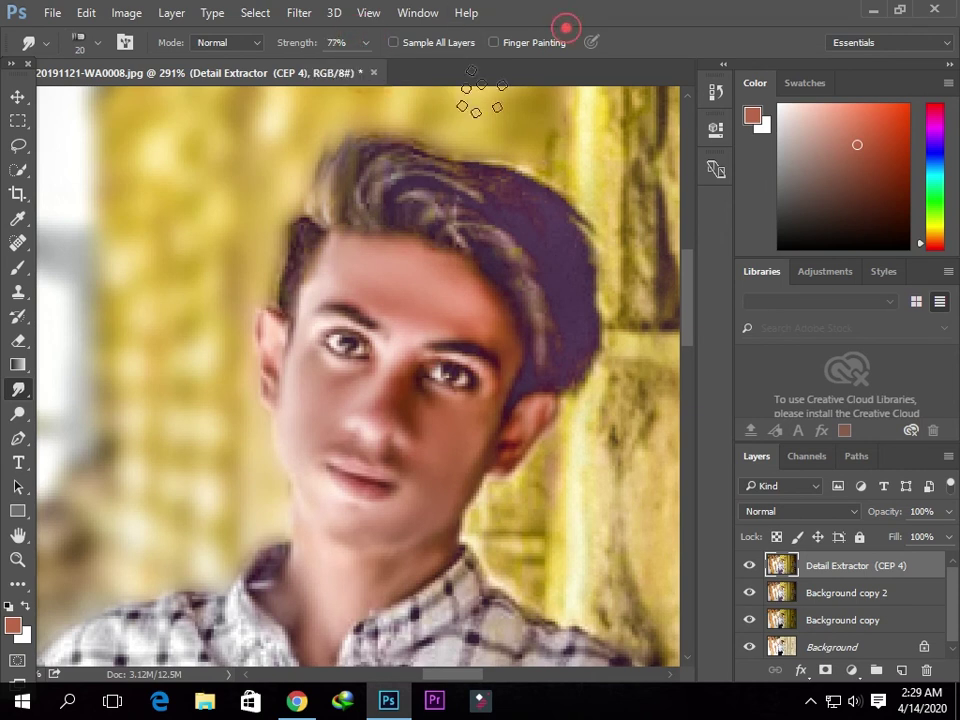
mouse_move(340, 178)
left_mouse_down()
mouse_move(370, 118)
mouse_move(386, 150)
mouse_move(420, 132)
mouse_move(360, 161)
mouse_move(375, 139)
mouse_move(373, 152)
mouse_move(424, 150)
mouse_move(497, 107)
mouse_move(461, 162)
left_mouse_up()
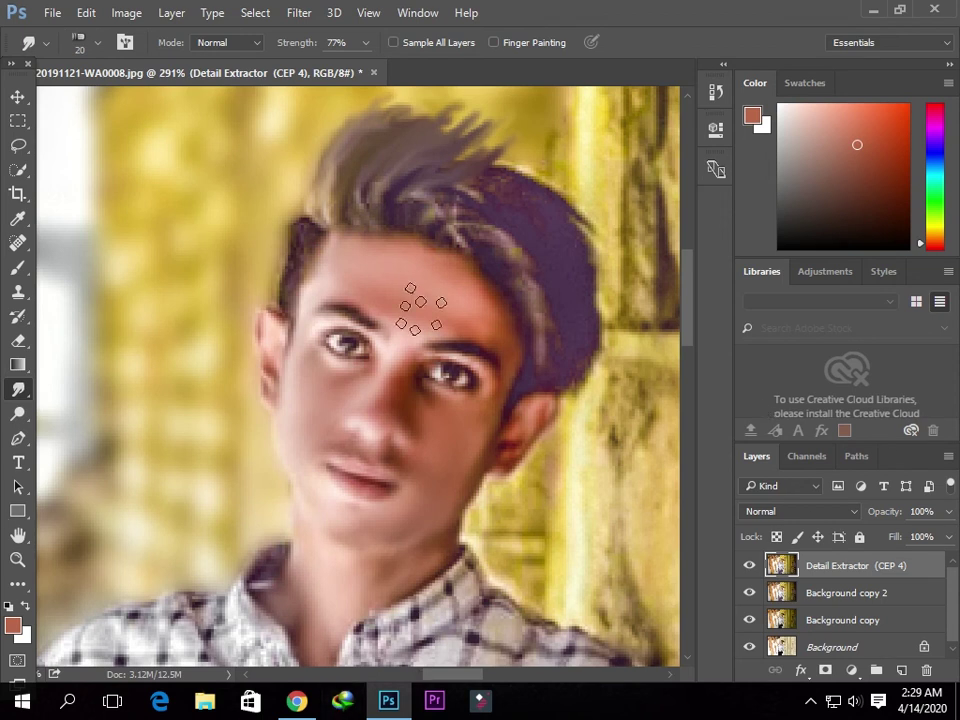
Undo three spiky smudge strokes and re-sweep the top hair tuft into smoother strands.
key("ctrl+alt+z")
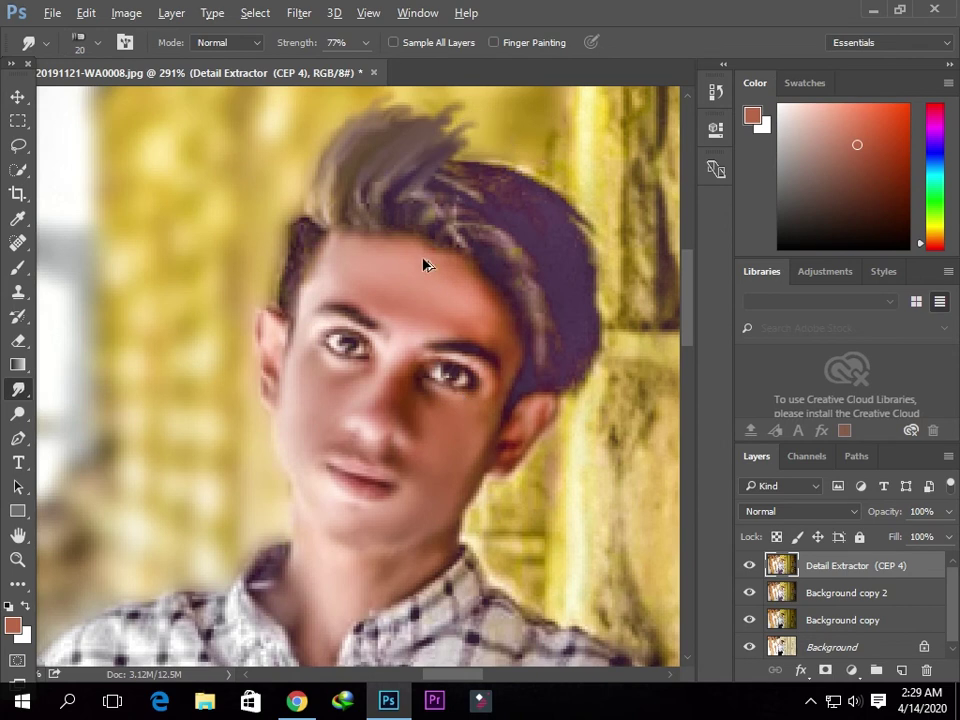
key("ctrl+alt+z")
key("ctrl+alt+z")
key("ctrl+alt+z")
key("ctrl+alt+z")
key("ctrl+alt+z")
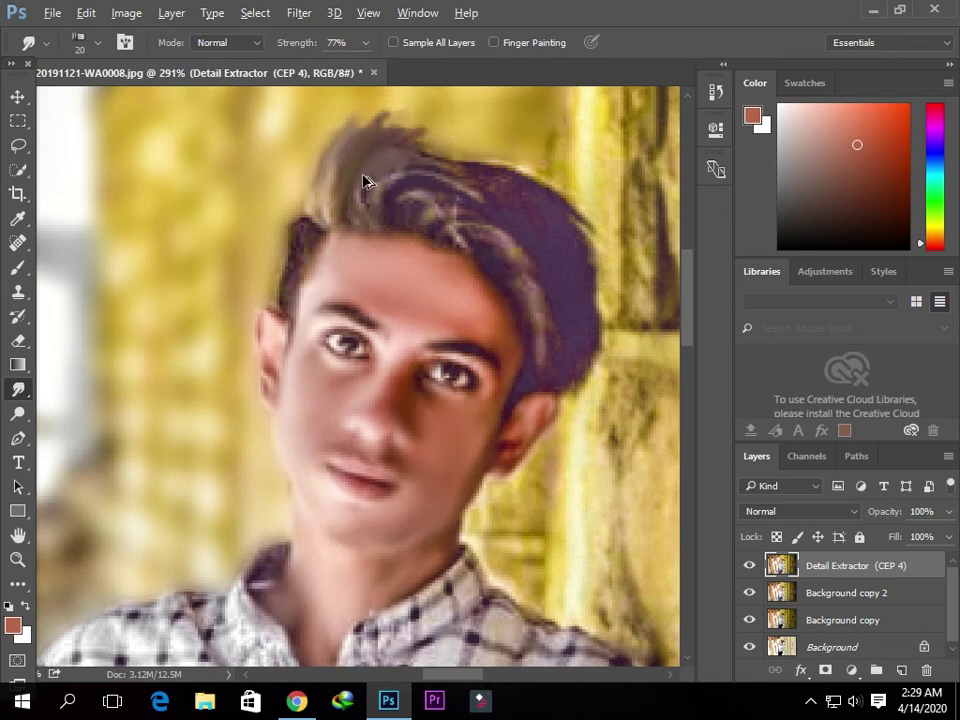
key("ctrl+alt+z")
key("ctrl+alt+z")
key("ctrl+alt+z")
key("ctrl+alt+z")
key("ctrl+alt+z")
mouse_move(363, 181)
left_mouse_down()
mouse_move(338, 183)
mouse_move(362, 140)
mouse_move(410, 132)
left_mouse_up()
mouse_move(400, 185)
left_mouse_down()
mouse_move(395, 172)
mouse_move(467, 171)
mouse_move(493, 182)
mouse_move(399, 154)
mouse_move(445, 155)
mouse_move(504, 176)
mouse_move(536, 167)
left_mouse_up()
mouse_move(478, 180)
left_mouse_down()
mouse_move(497, 165)
mouse_move(487, 211)
mouse_move(546, 231)
mouse_move(470, 207)
mouse_move(547, 225)
mouse_move(559, 283)
mouse_move(596, 332)
mouse_move(562, 428)
mouse_move(582, 395)
left_mouse_up()
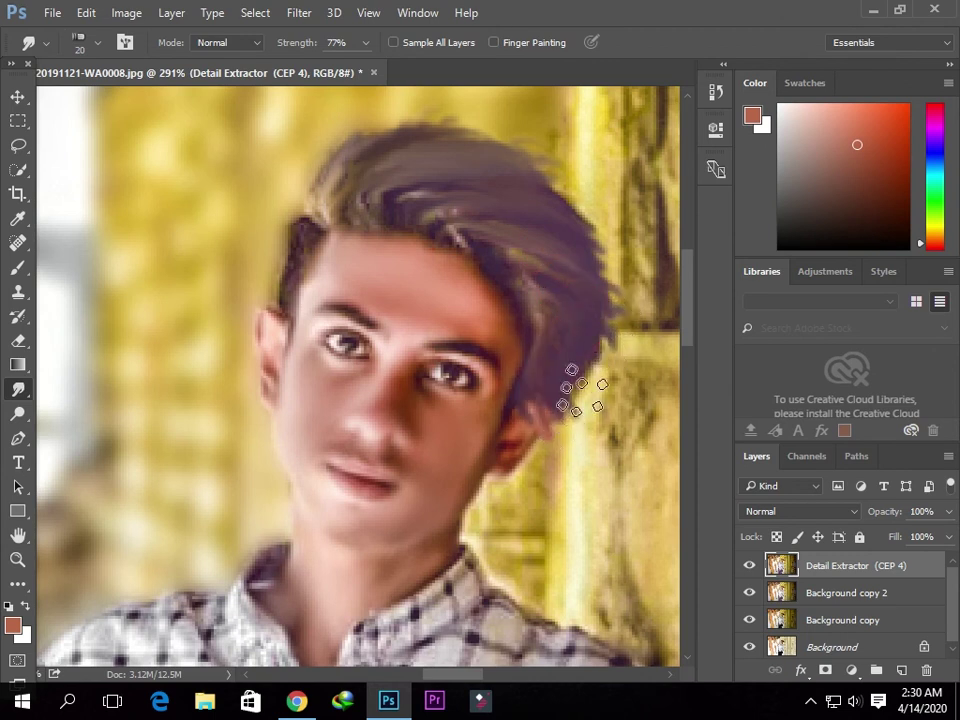
With a smaller brush, soften the hair's right outline, top edge and left temple edge.
mouse_move(570, 332)
left_mouse_down()
mouse_move(578, 372)
mouse_move(602, 360)
left_mouse_up()
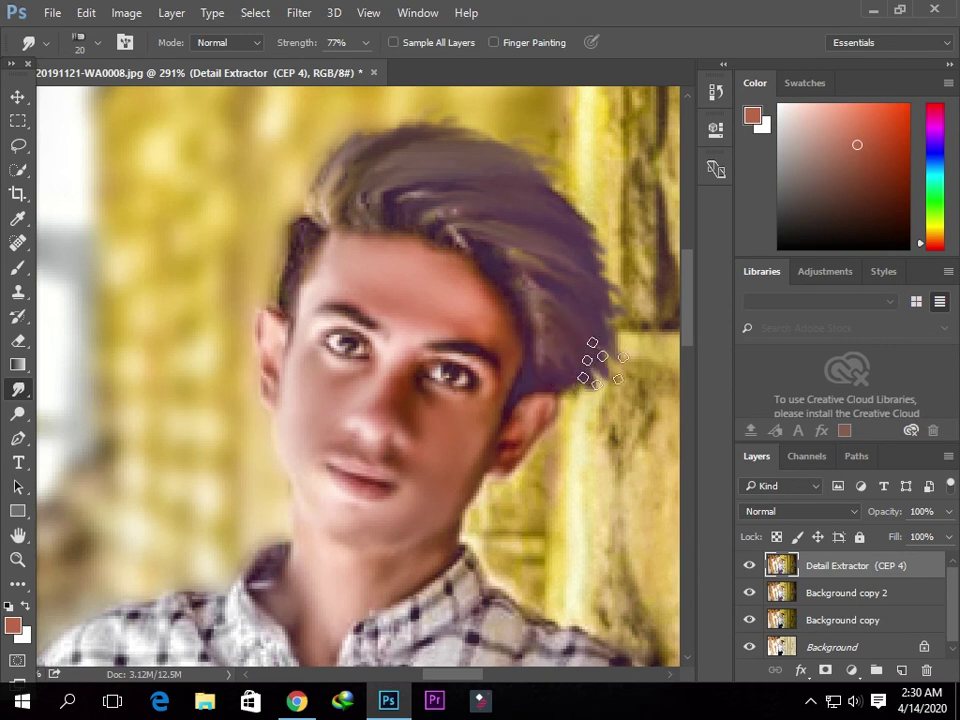
key("bracketleft")
key("bracketleft")
mouse_move(596, 354)
left_mouse_down()
mouse_move(603, 360)
mouse_move(582, 392)
mouse_move(585, 321)
left_mouse_up()
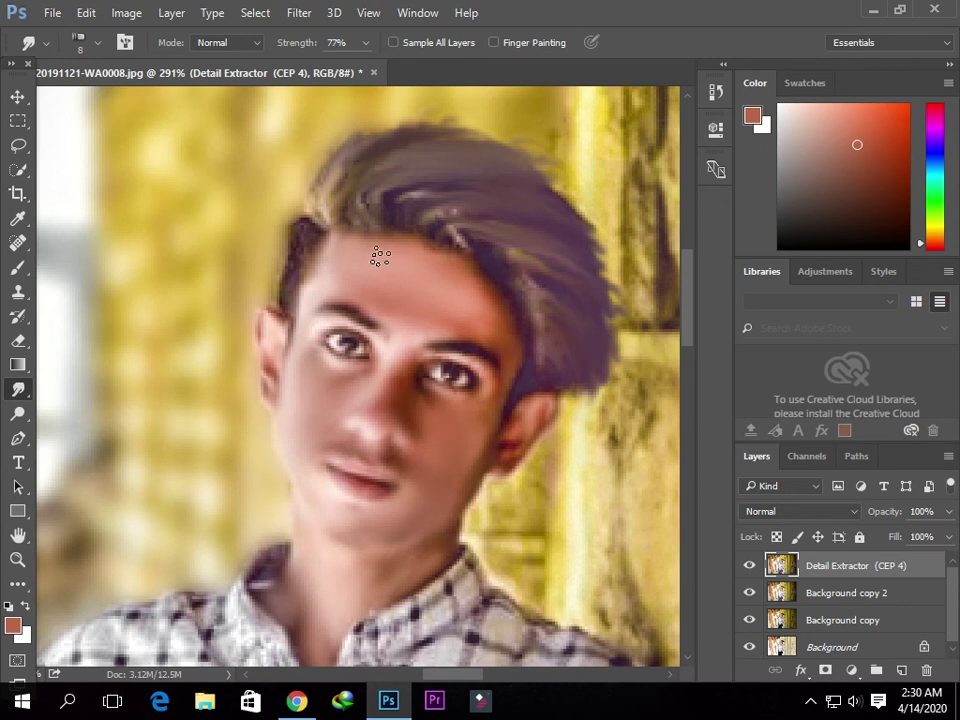
mouse_move(360, 147)
left_mouse_down()
mouse_move(418, 111)
mouse_move(465, 150)
mouse_move(490, 135)
mouse_move(504, 171)
mouse_move(566, 199)
left_mouse_up()
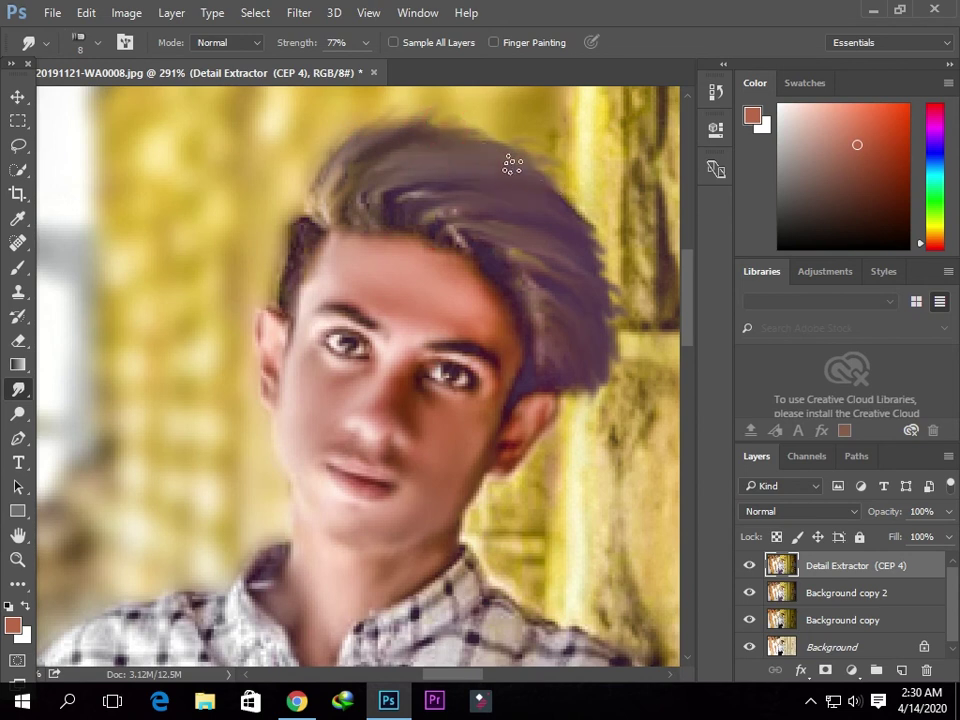
left_click_drag(507, 166, 553, 193)
mouse_move(597, 265)
left_mouse_down()
mouse_move(598, 237)
mouse_move(582, 273)
mouse_move(607, 285)
left_mouse_up()
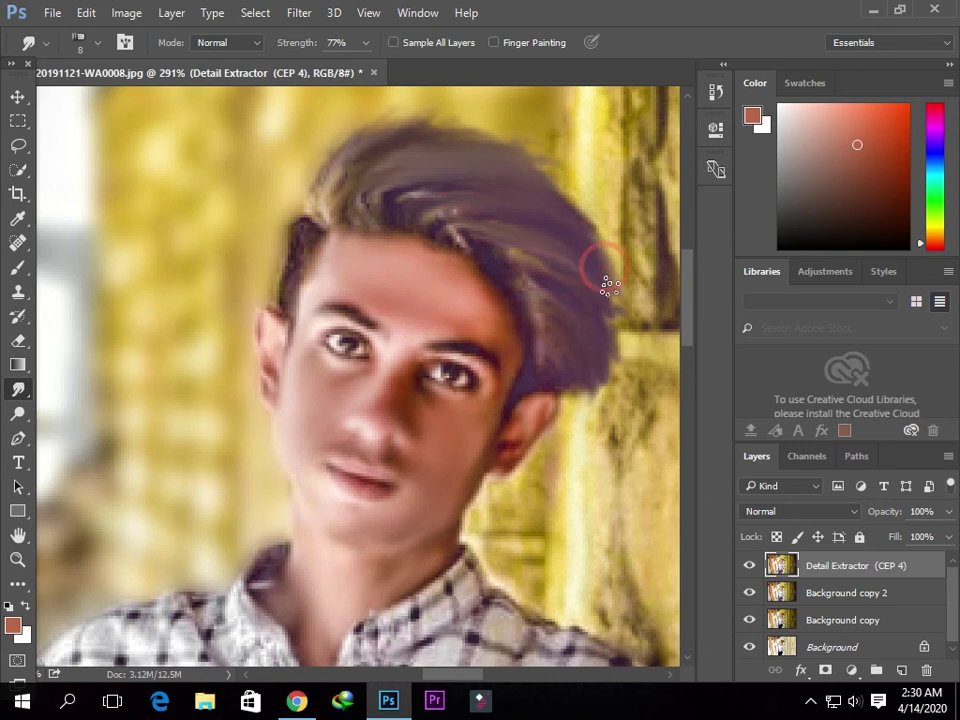
left_click_drag(302, 232, 281, 285)
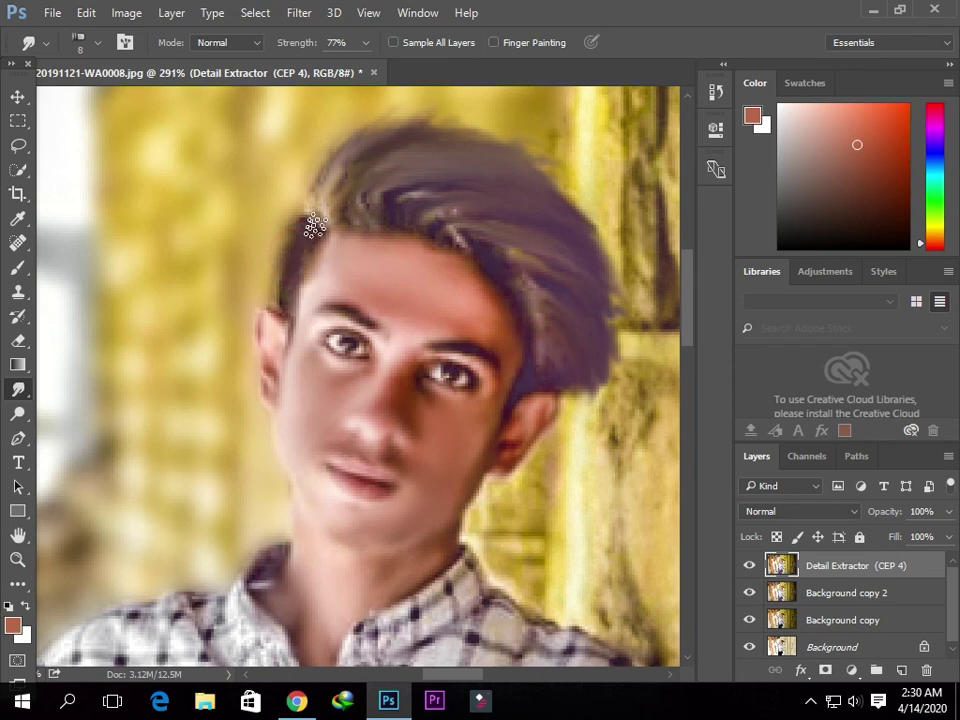
mouse_move(300, 240)
left_mouse_down()
mouse_move(277, 305)
mouse_move(270, 300)
left_mouse_up()
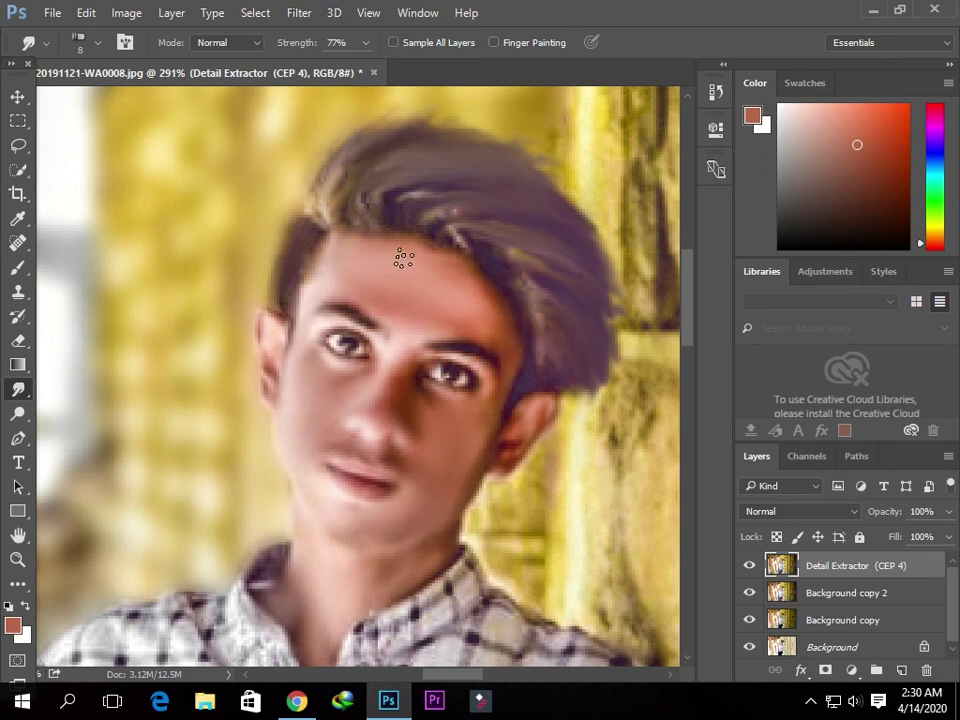
Zoom out to review the photo, then zoom in and smudge the top of the hair upward.
scroll(403, 258, "down", 1)
scroll(396, 255, "down", 1)
scroll(396, 255, "down", 1)
scroll(396, 256, "down", 1)
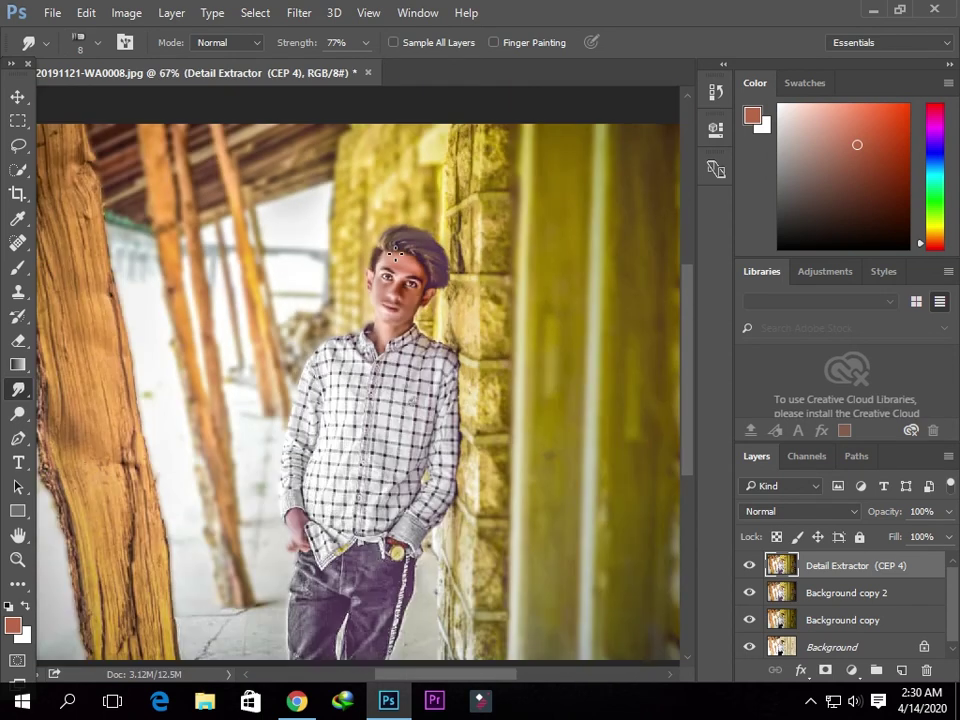
scroll(396, 255, "down", 2)
scroll(239, 276, "up", 1)
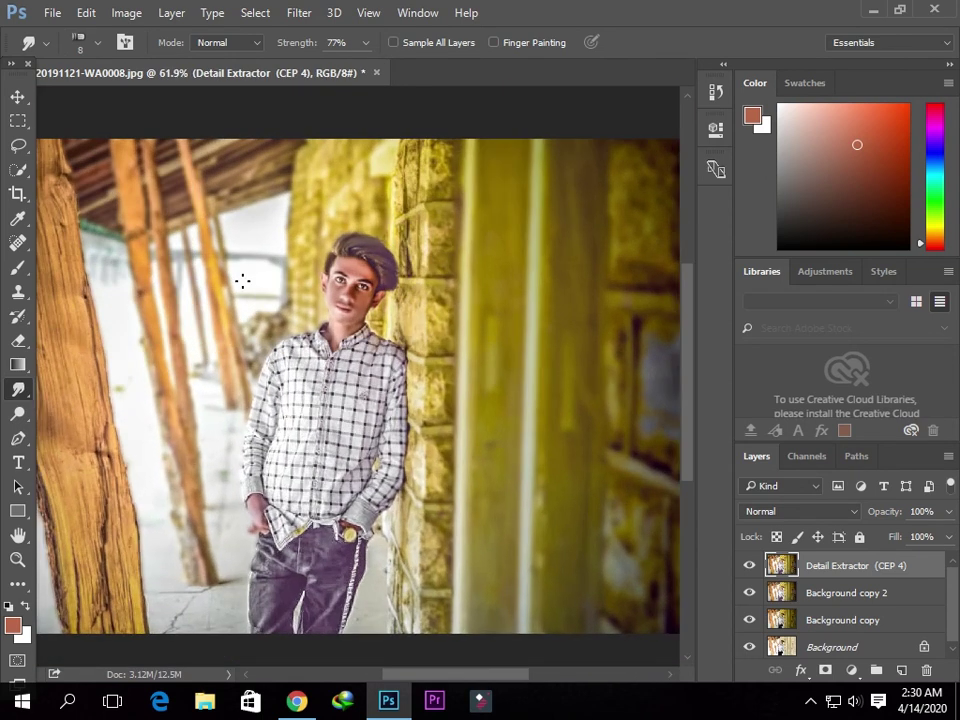
scroll(242, 280, "up", 1)
scroll(251, 283, "up", 1)
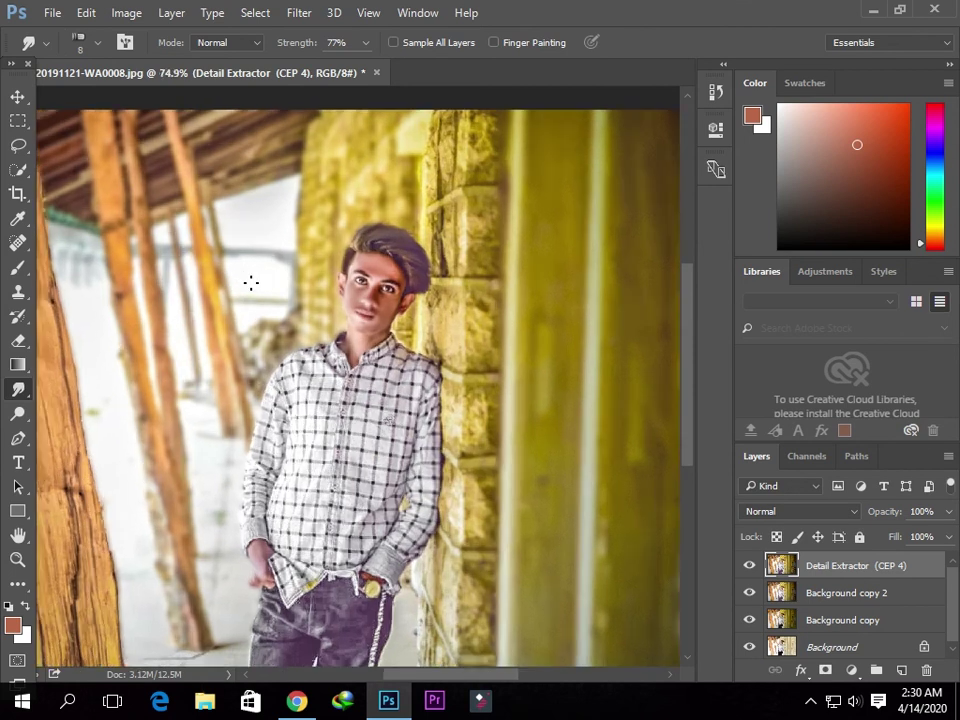
scroll(251, 283, "up", 1)
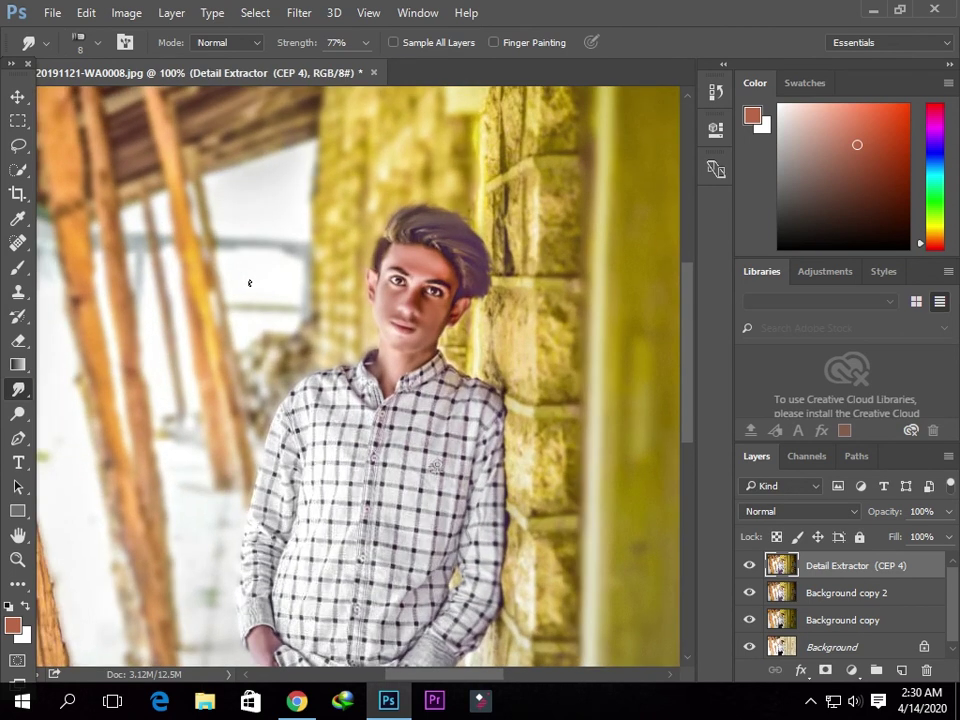
scroll(252, 283, "up", 1)
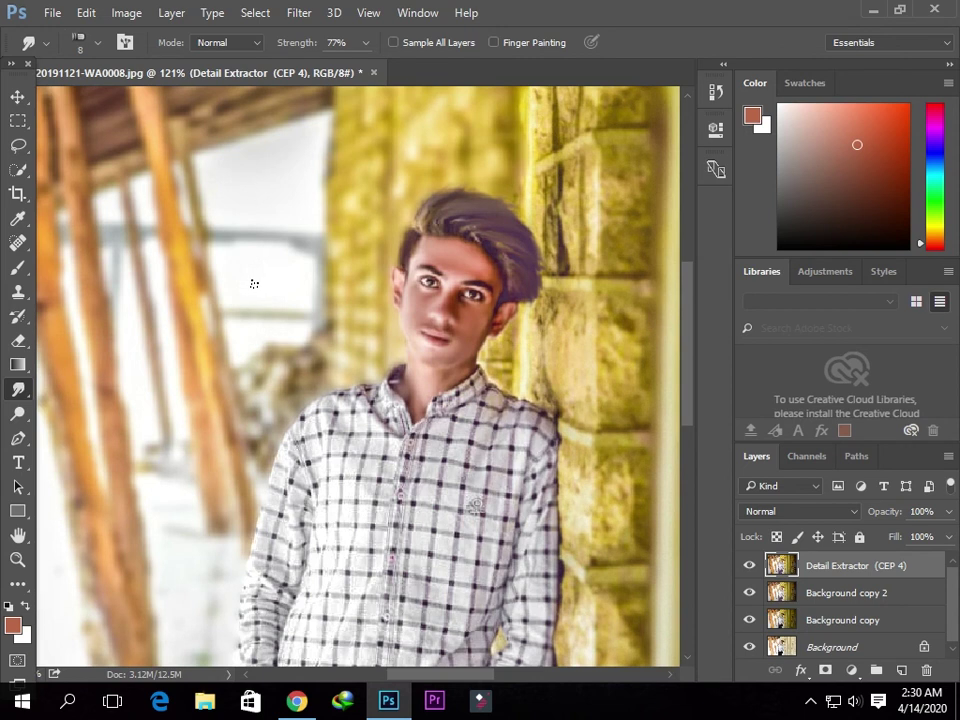
scroll(254, 284, "up", 1)
scroll(503, 185, "up", 1)
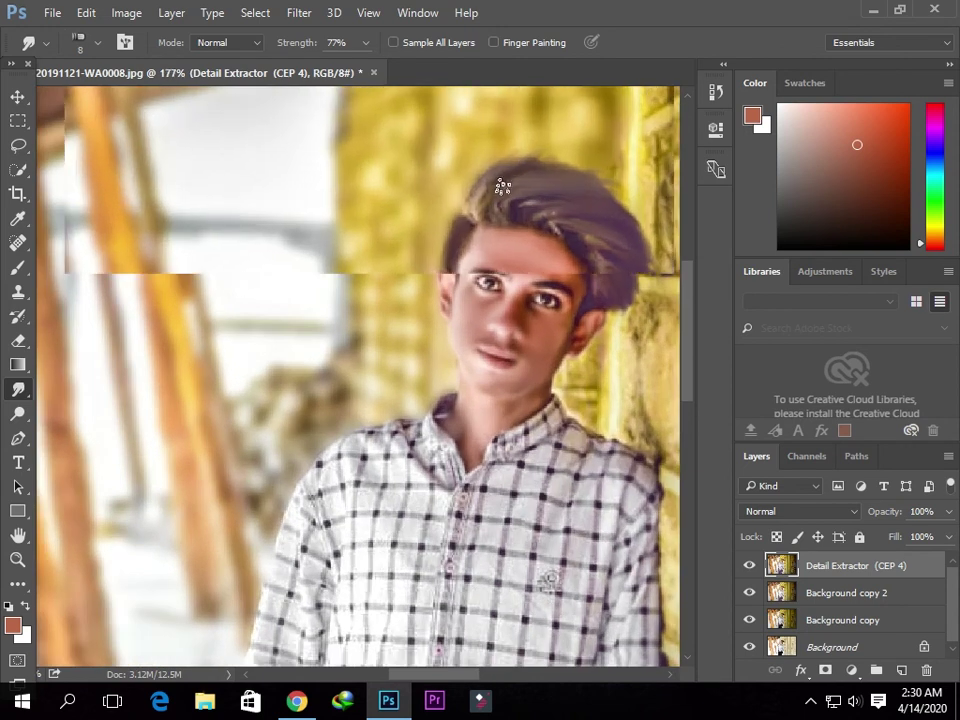
scroll(503, 186, "up", 3)
mouse_move(497, 181)
left_mouse_down()
mouse_move(535, 133)
mouse_move(574, 139)
mouse_move(521, 143)
mouse_move(643, 135)
left_mouse_up()
left_click_drag(540, 146, 610, 133)
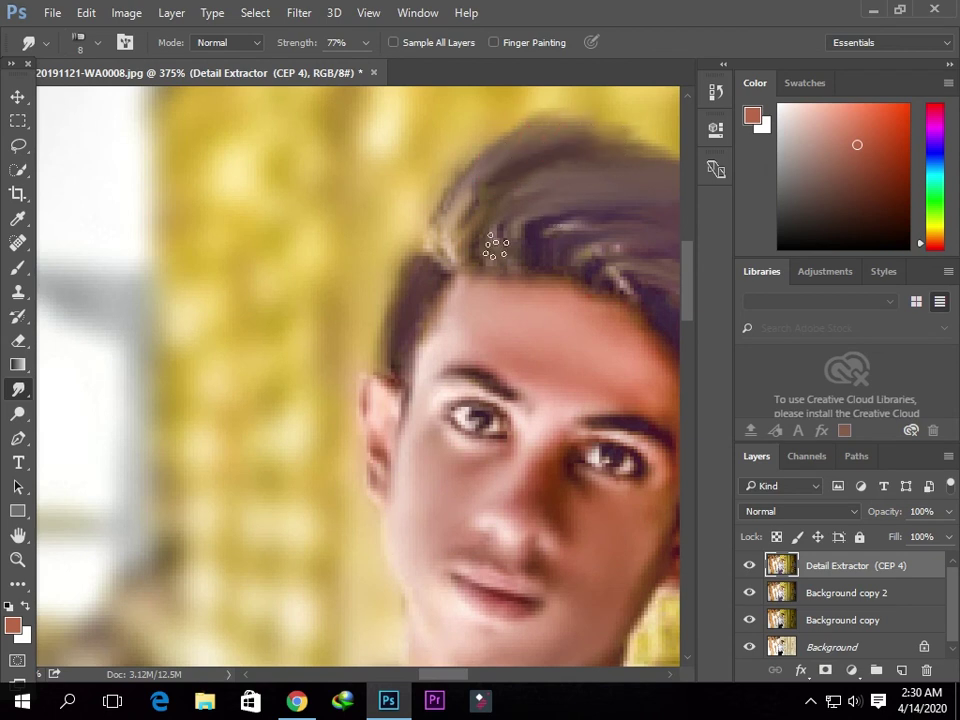
Add a few more smudge strokes smoothing the crown and right edge of the hair.
scroll(474, 250, "down", 3)
left_click_drag(537, 190, 608, 189)
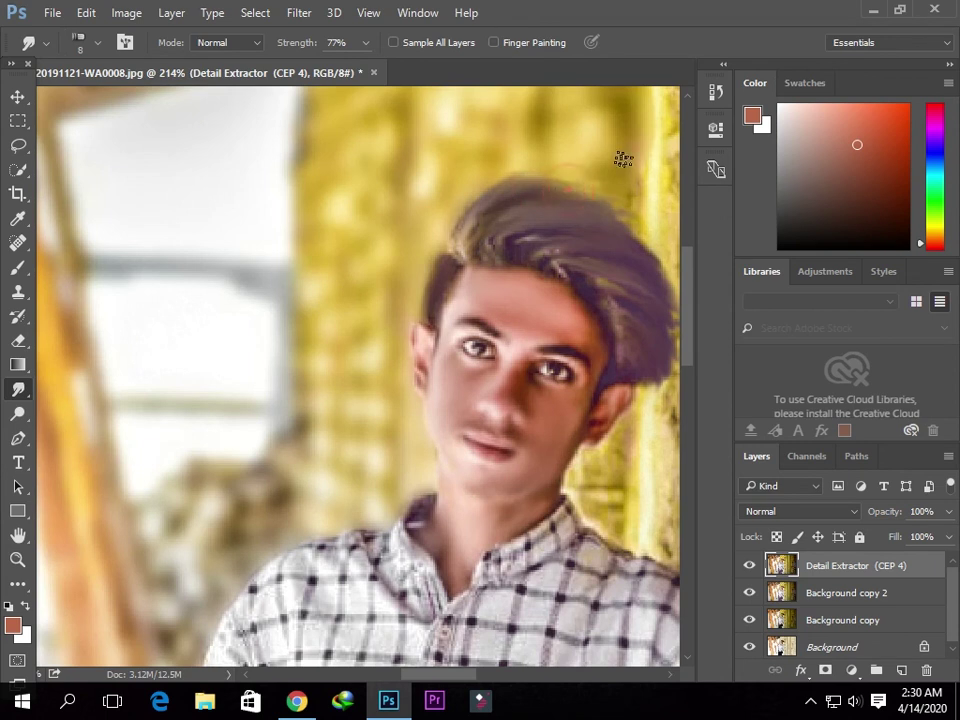
mouse_move(600, 214)
left_mouse_down()
mouse_move(614, 235)
mouse_move(649, 249)
mouse_move(641, 276)
left_mouse_up()
scroll(455, 207, "down", 3)
scroll(455, 205, "down", 3)
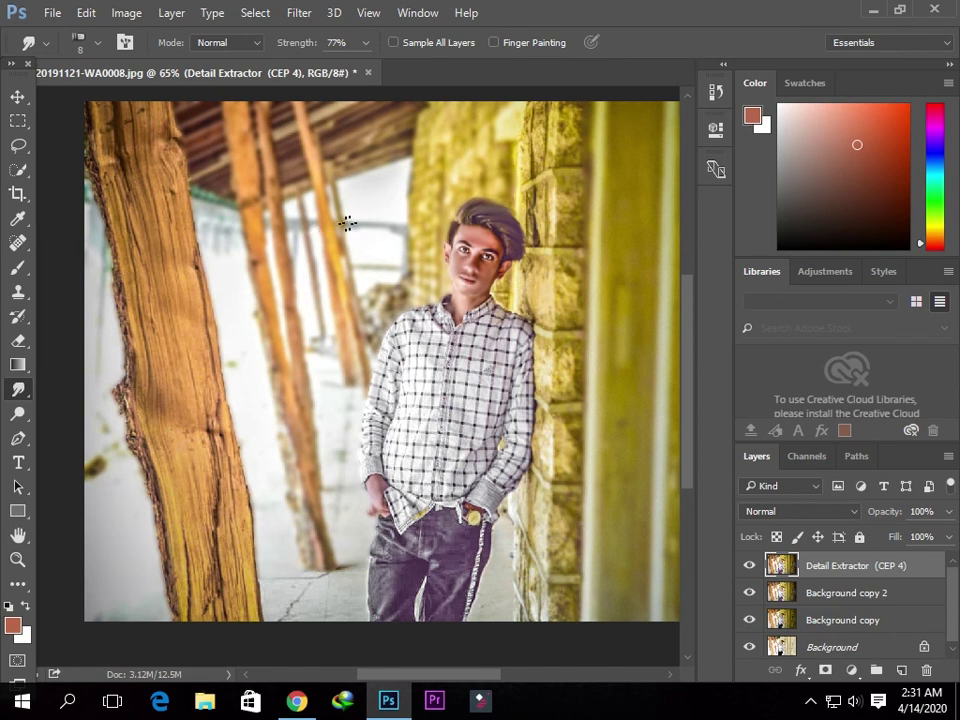
scroll(480, 205, "up", 2)
scroll(491, 194, "up", 2)
scroll(491, 193, "up", 2)
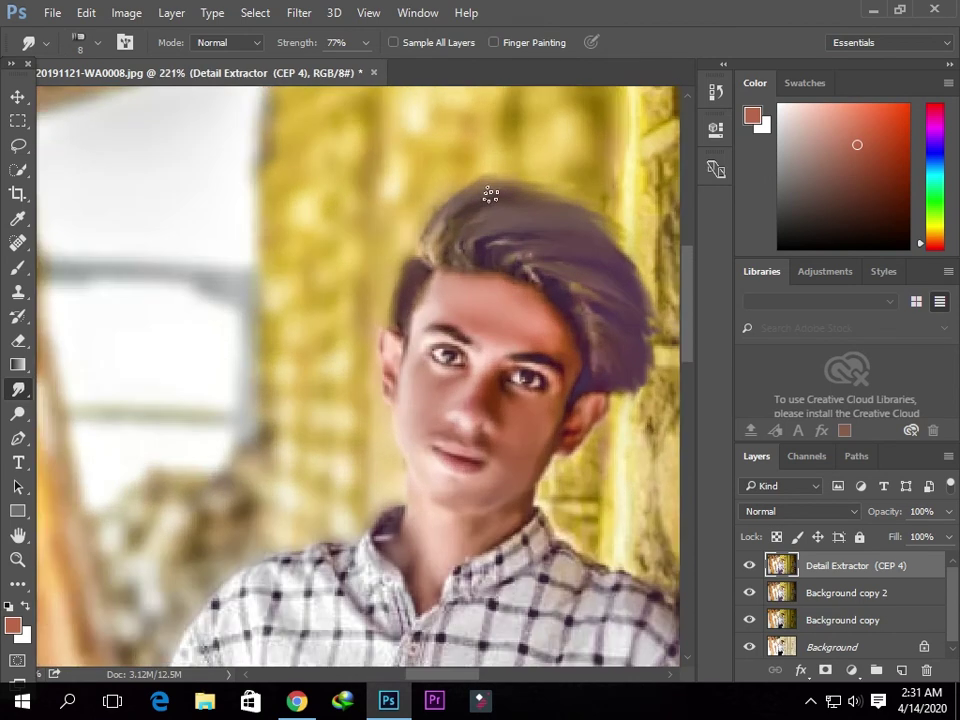
scroll(490, 195, "up", 1)
scroll(490, 195, "up", 2)
mouse_move(491, 169)
left_mouse_down()
mouse_move(514, 167)
mouse_move(521, 189)
left_mouse_up()
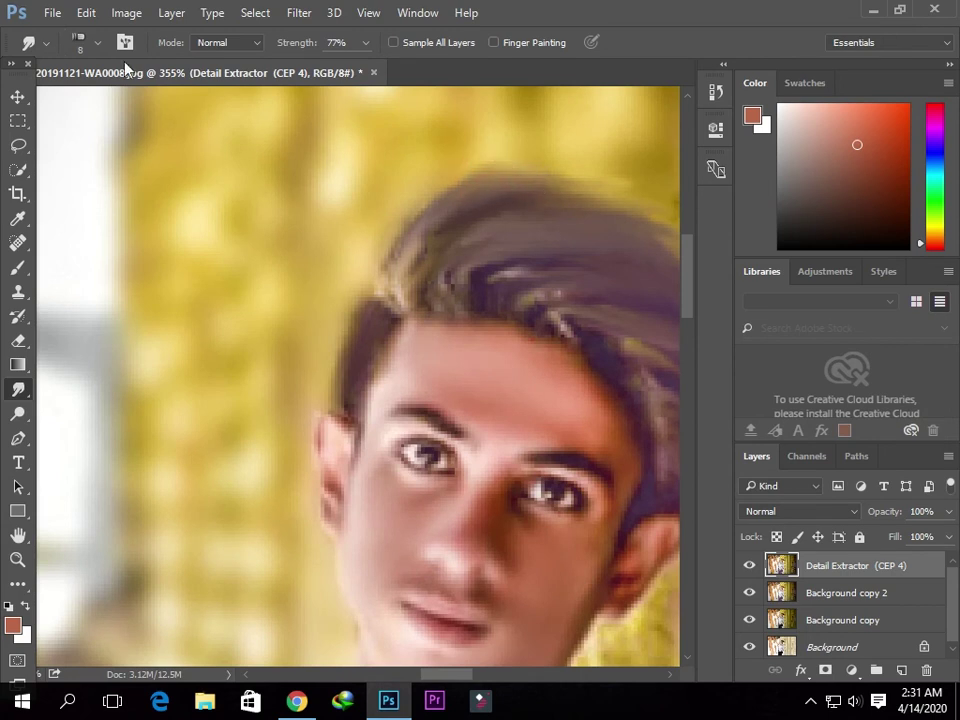
Switch the Smudge tool to a soft round brush tip enlarged to 15 px.
left_click(80, 42)
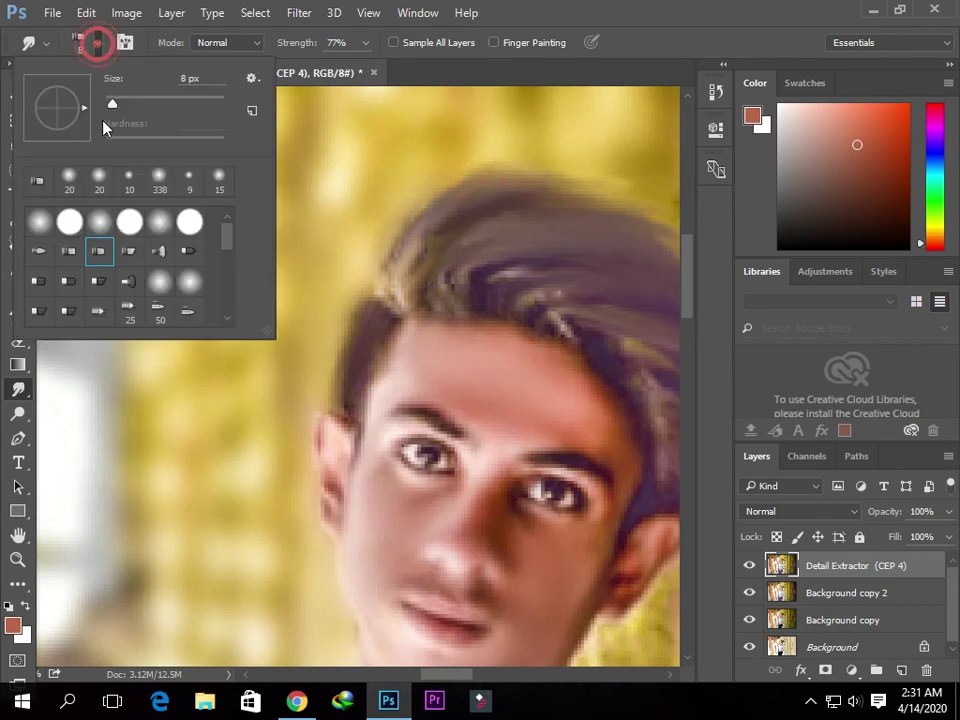
left_click(110, 216)
left_click(649, 28)
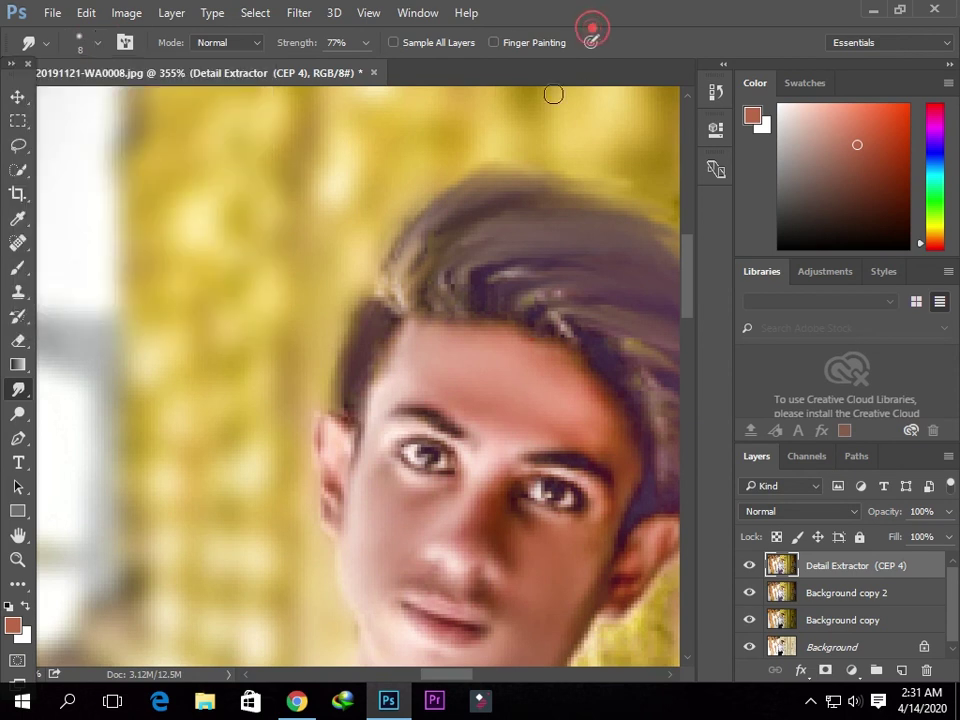
key("bracketright")
key("bracketright")
Dab-smudge the top and right outline of the hair against the wall.
left_click(497, 152)
left_click(493, 150)
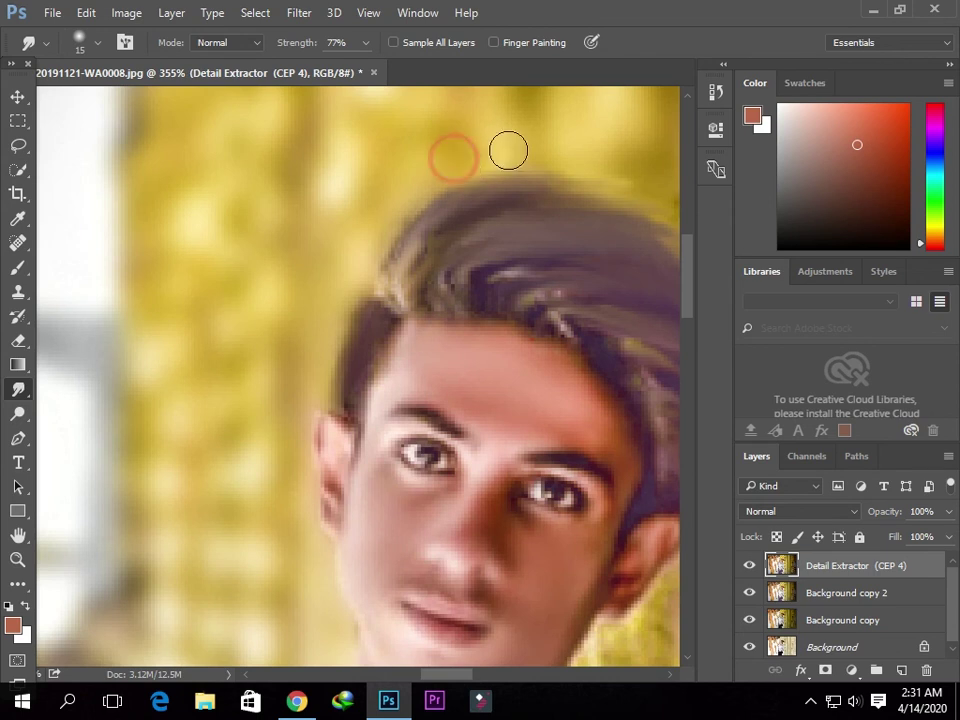
scroll(501, 151, "down", 3)
scroll(501, 151, "down", 1)
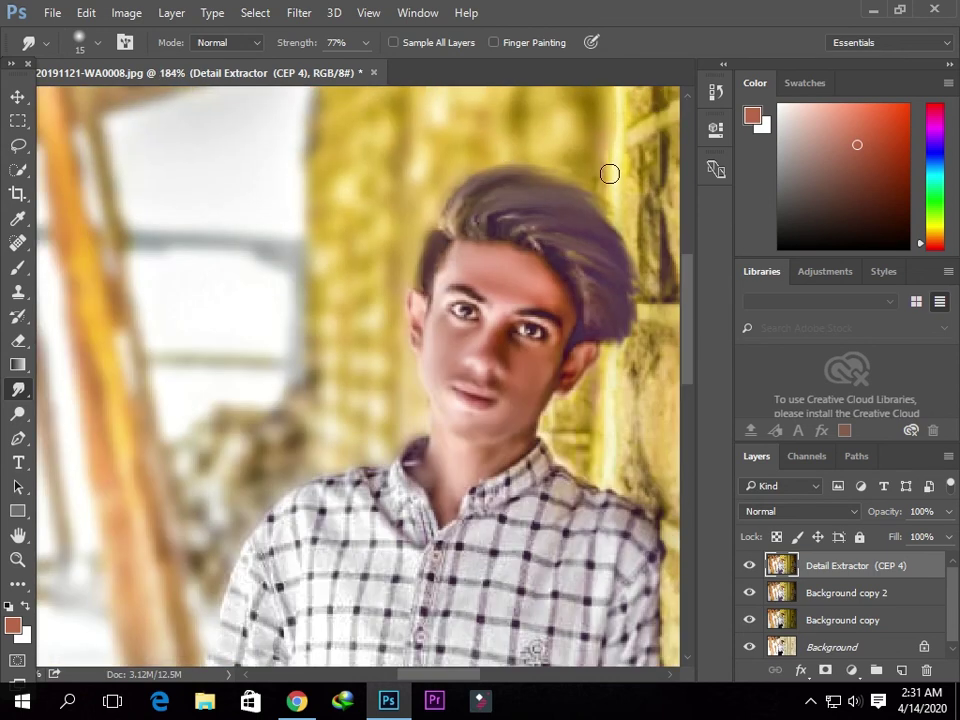
left_click(569, 165)
left_click(609, 199)
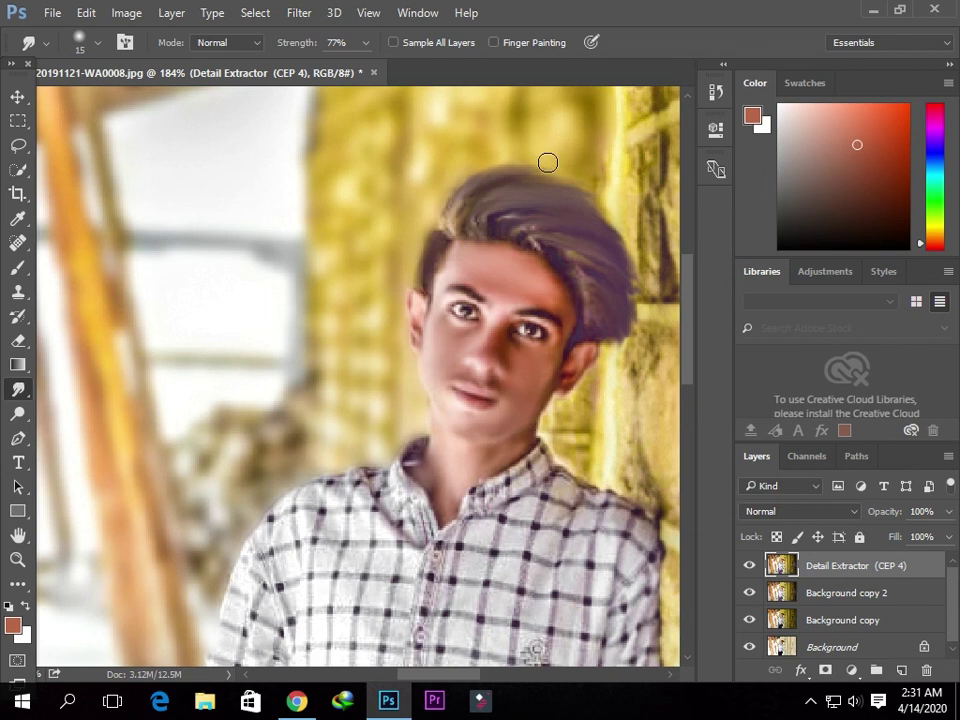
Smudge the right hair edge at 77% strength so it fades into the yellow wall.
left_click(550, 162)
left_click(560, 163)
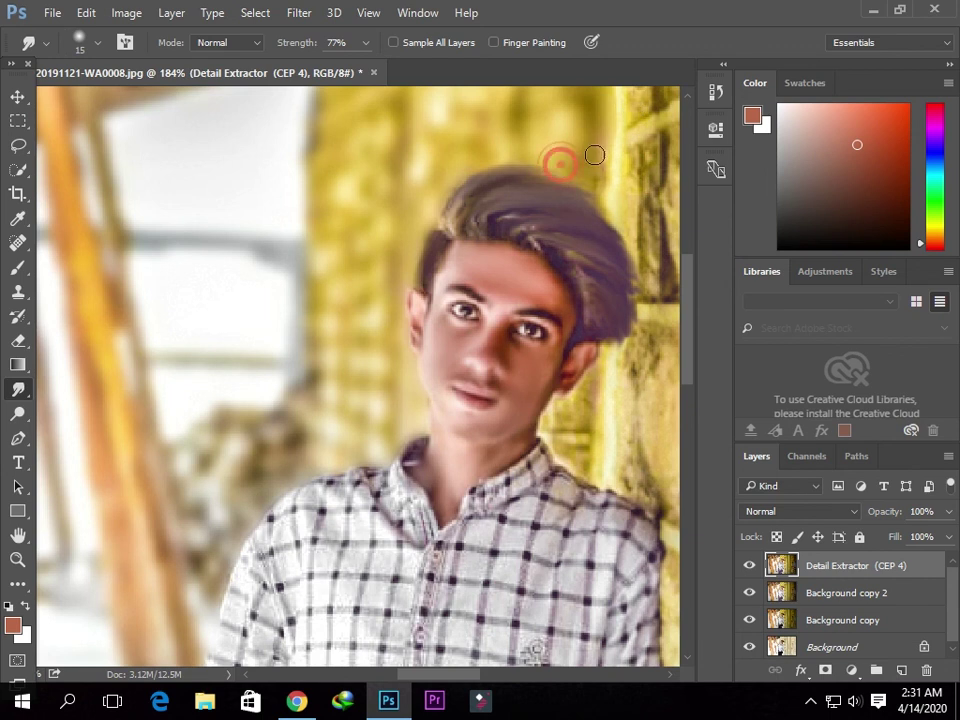
left_click(641, 267)
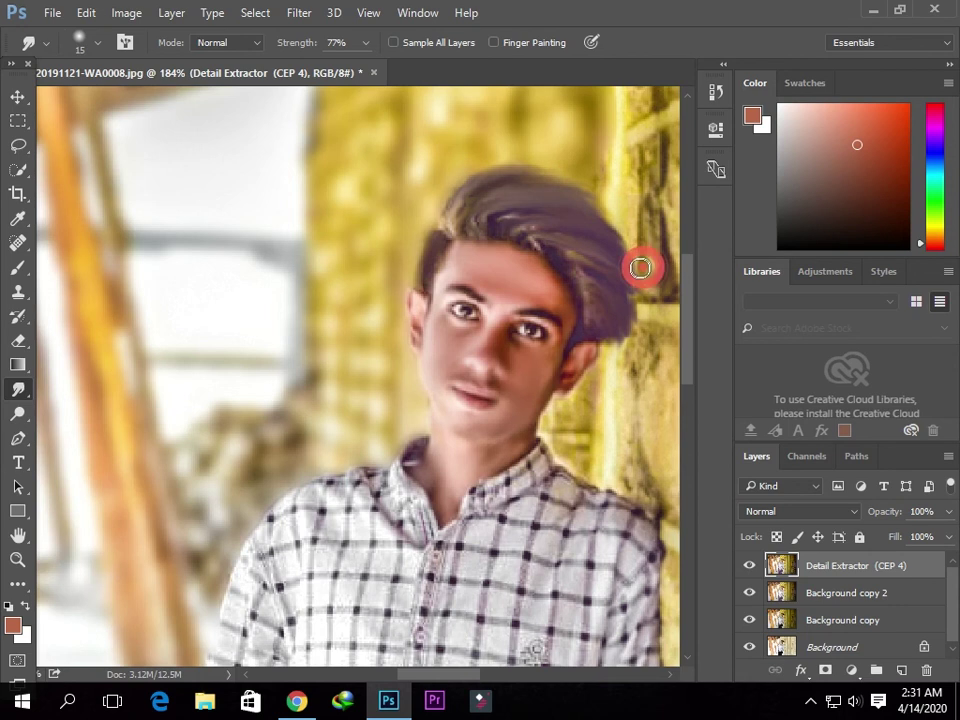
left_click_drag(641, 301, 639, 321)
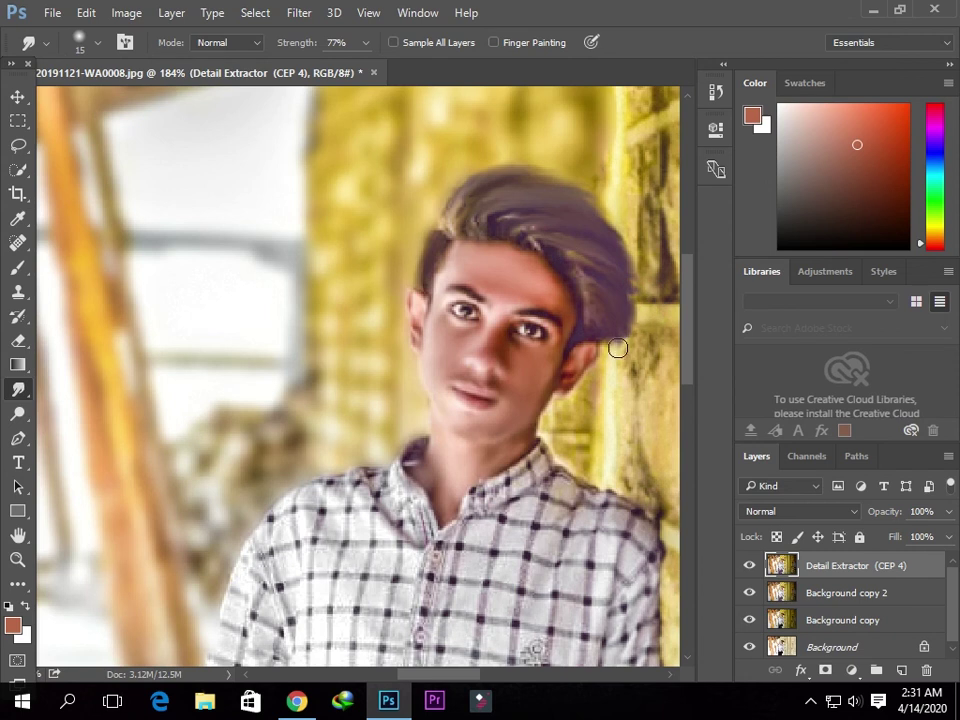
scroll(405, 201, "down", 3)
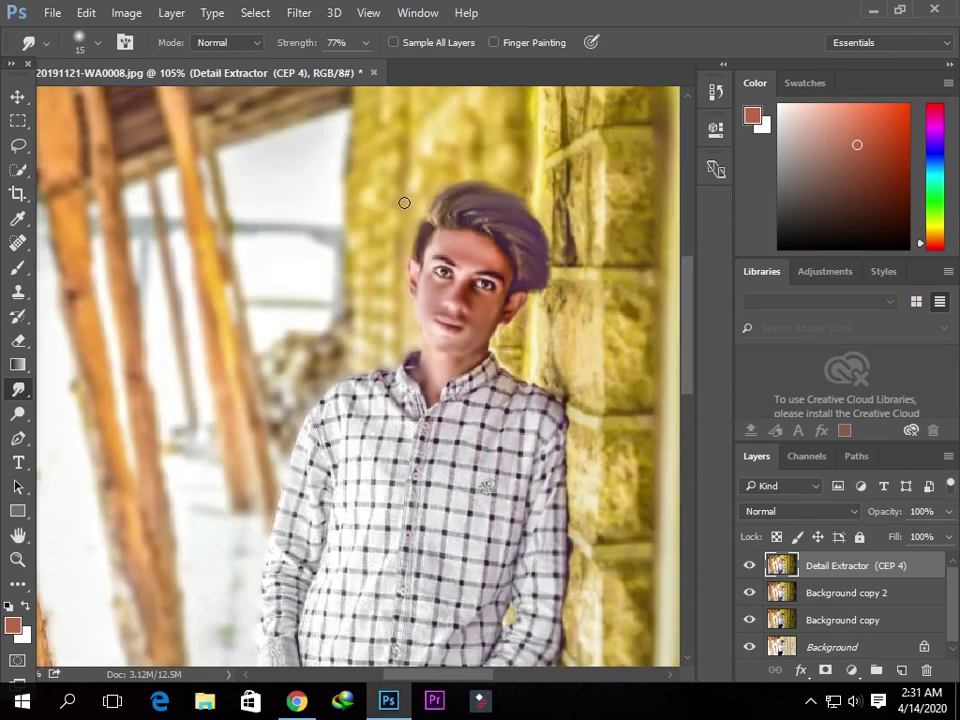
scroll(355, 238, "up", 1)
scroll(400, 248, "up", 2)
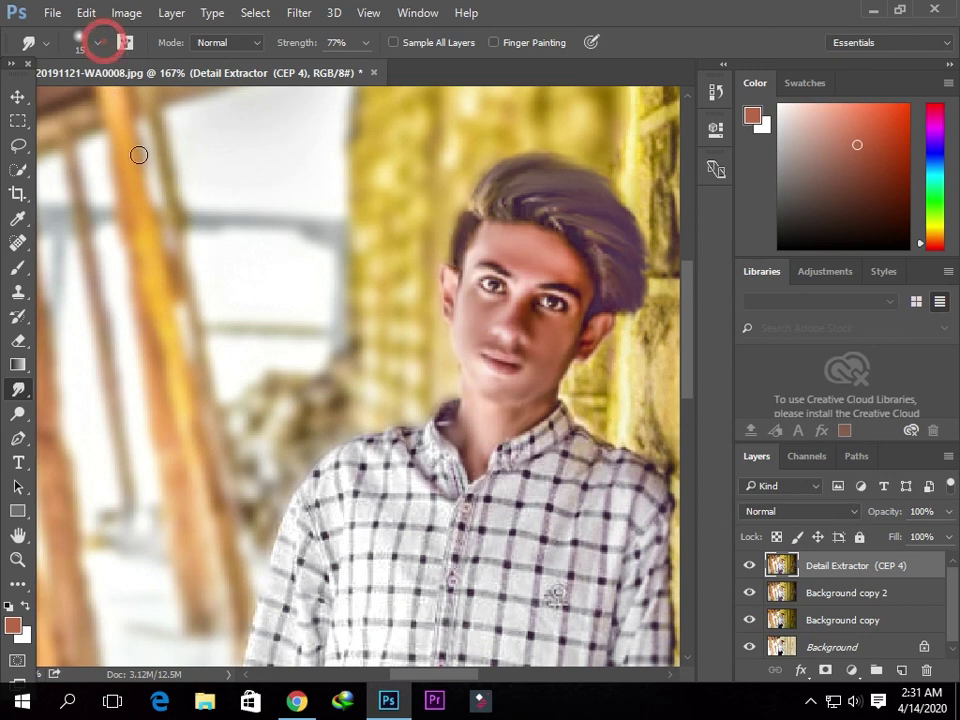
Switch the Smudge tool to a new brush preset at 91% strength and size 7.
left_click(97, 42)
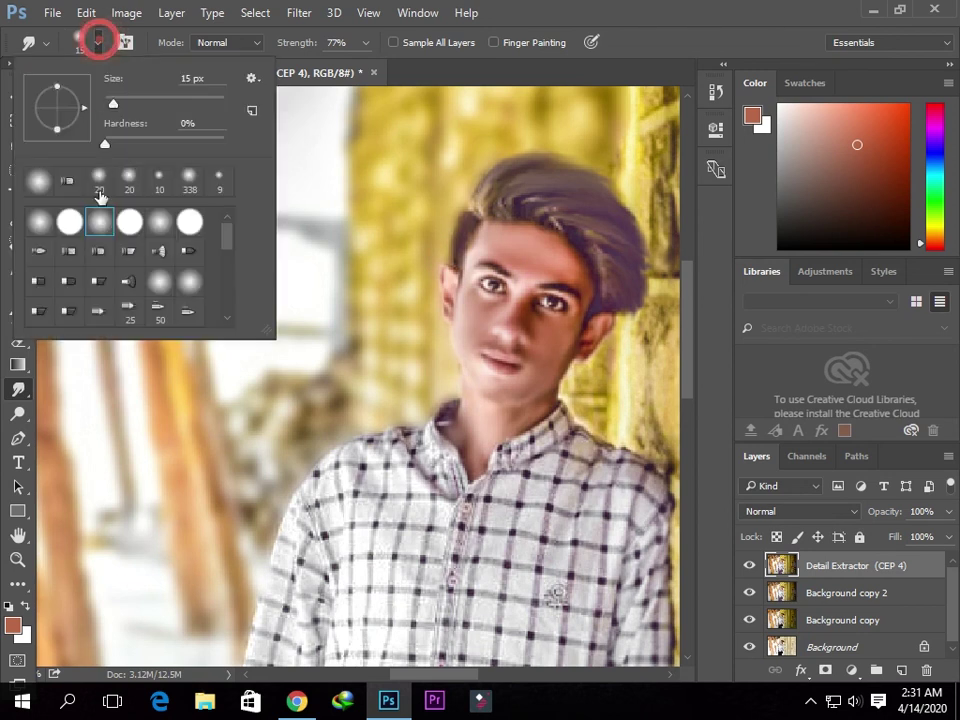
double_click(99, 255)
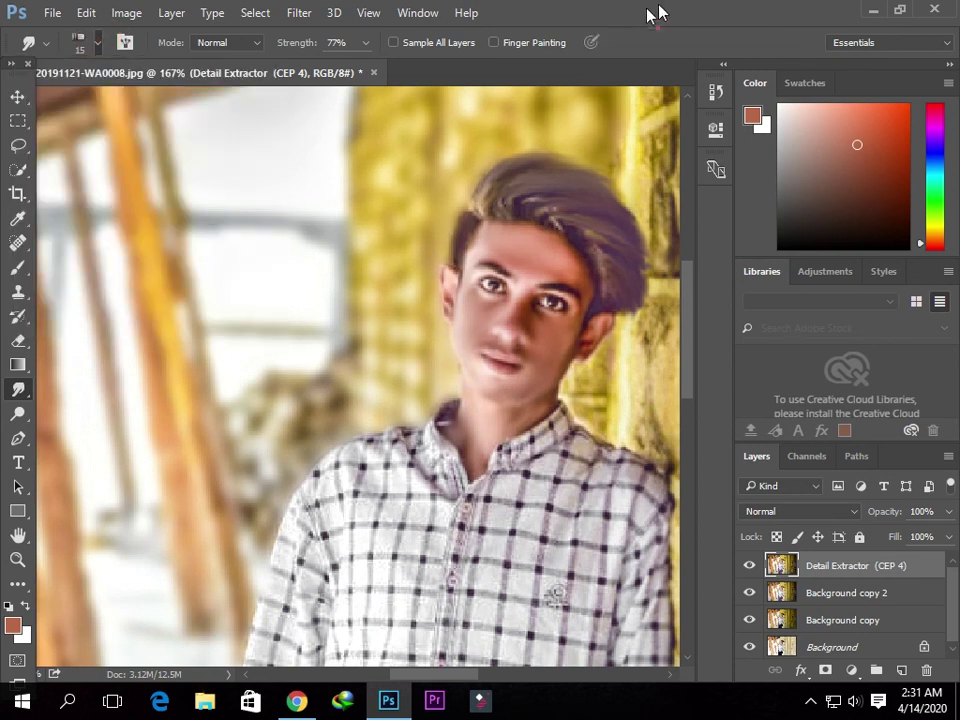
left_click_drag(366, 43, 403, 97)
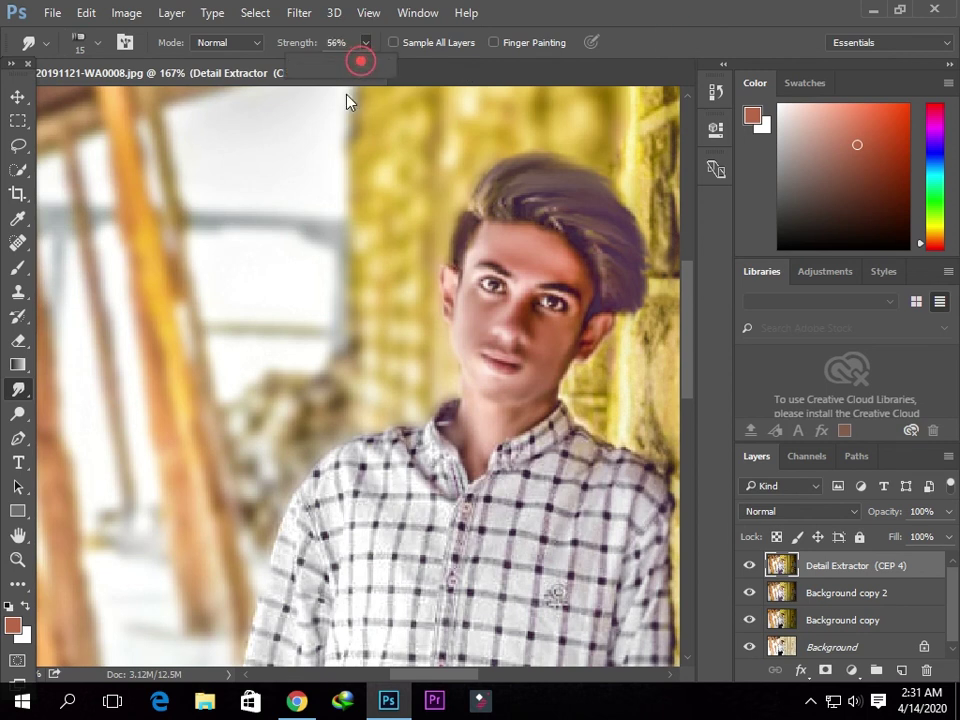
left_click_drag(390, 96, 379, 92)
left_click(560, 27)
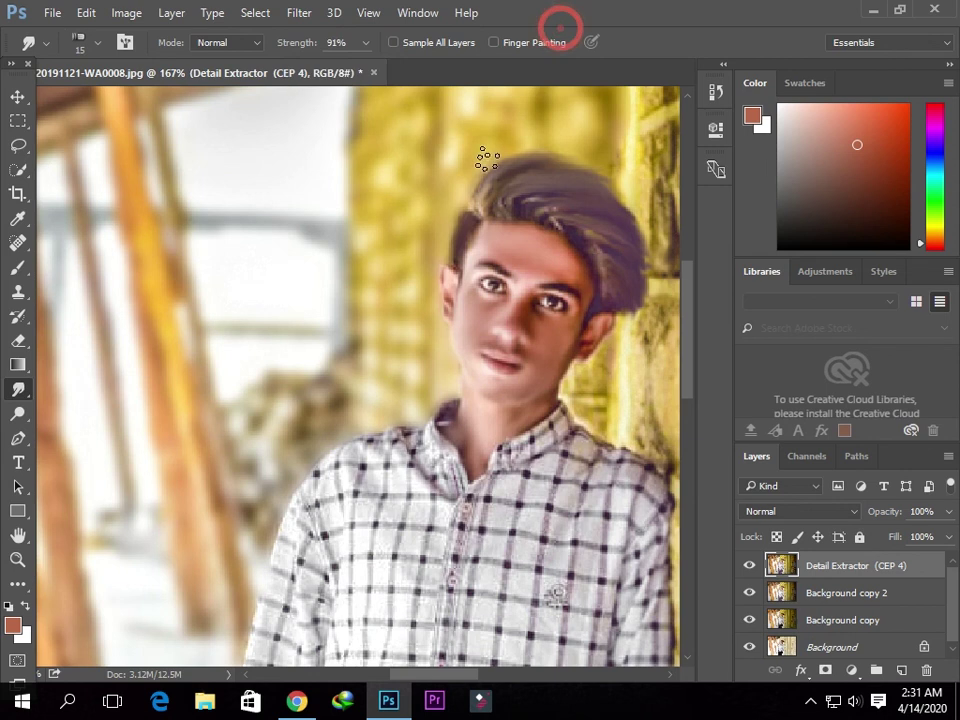
scroll(487, 158, "up", 3)
scroll(429, 225, "up", 3)
key("bracketleft")
key("bracketleft")
key("bracketleft")
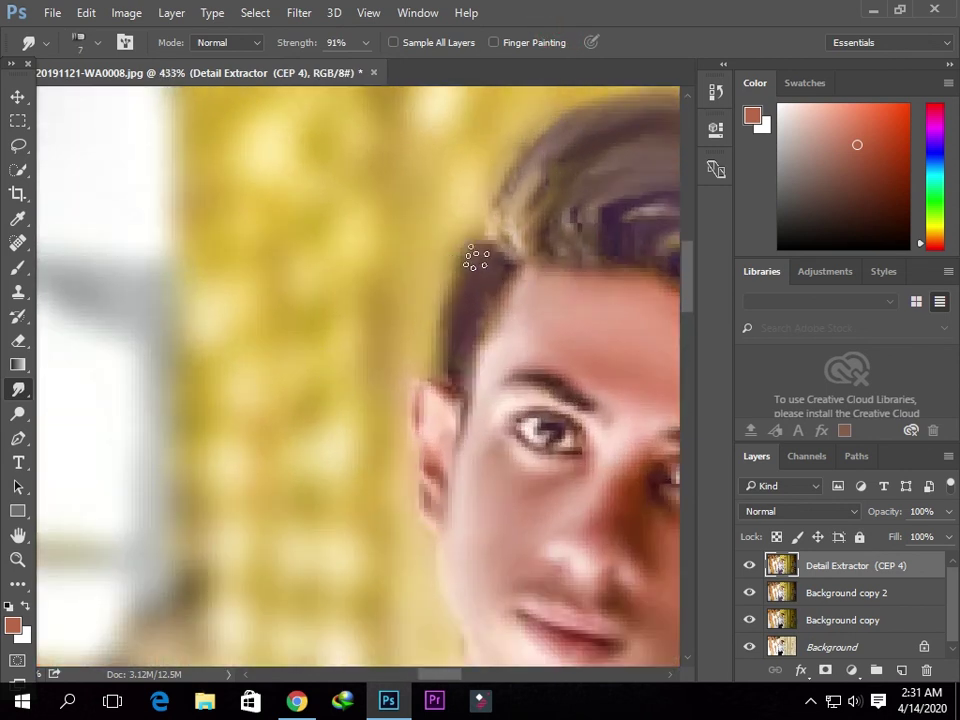
Smudge the hair edge down beside the left forehead, redoing one stroke more gently.
left_click_drag(474, 281, 449, 352)
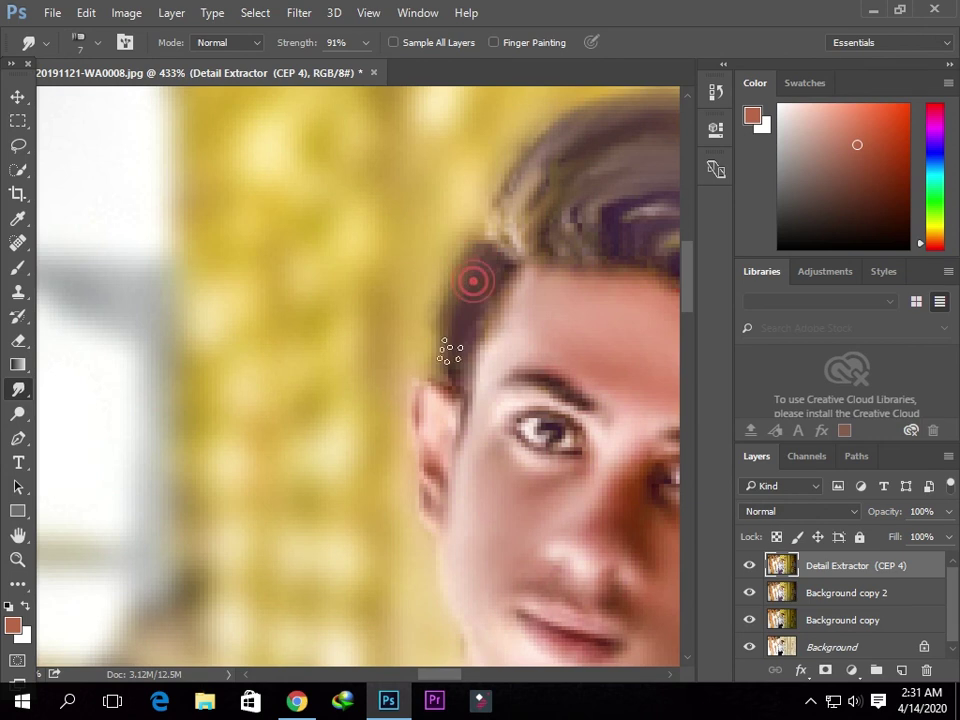
mouse_move(476, 284)
left_mouse_down()
mouse_move(467, 326)
mouse_move(440, 360)
left_mouse_up()
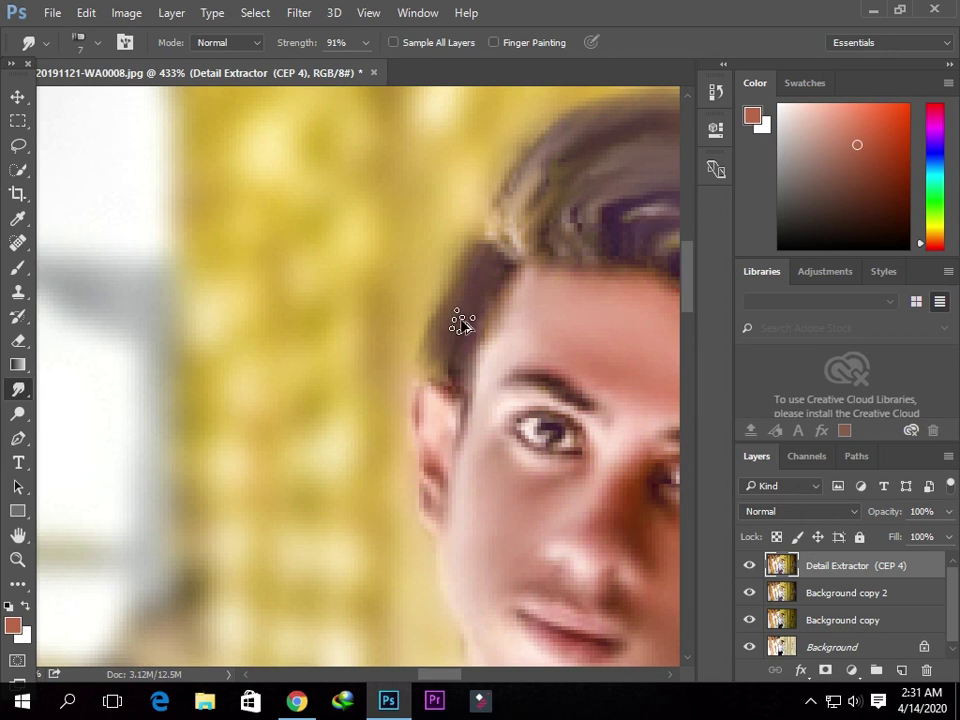
key("ctrl+z")
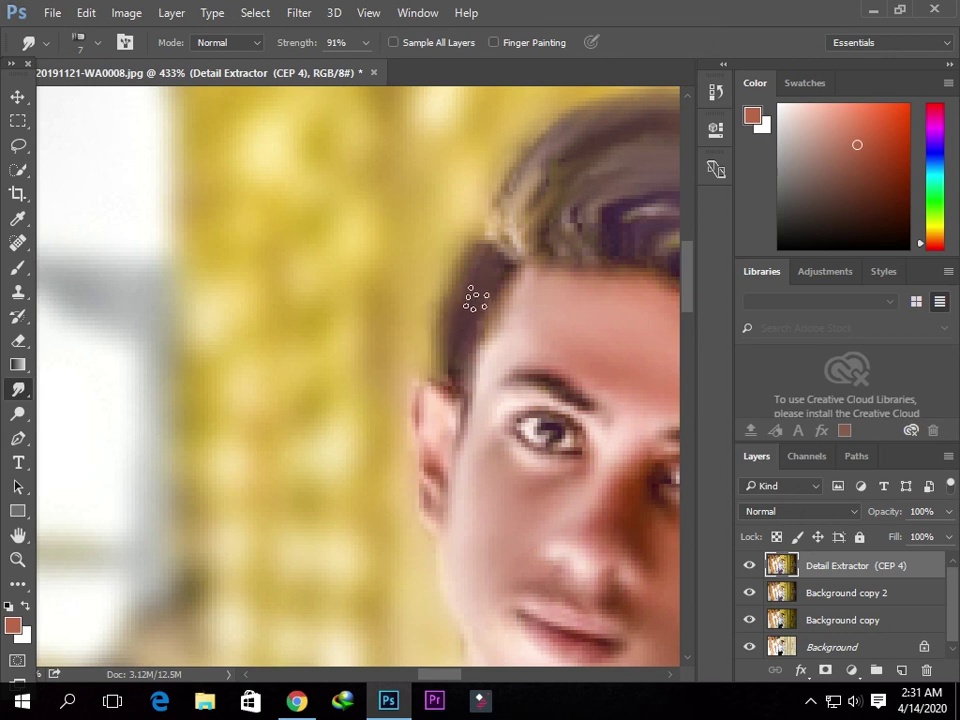
left_click_drag(476, 284, 448, 366)
scroll(467, 317, "down", 3)
scroll(467, 317, "down", 3)
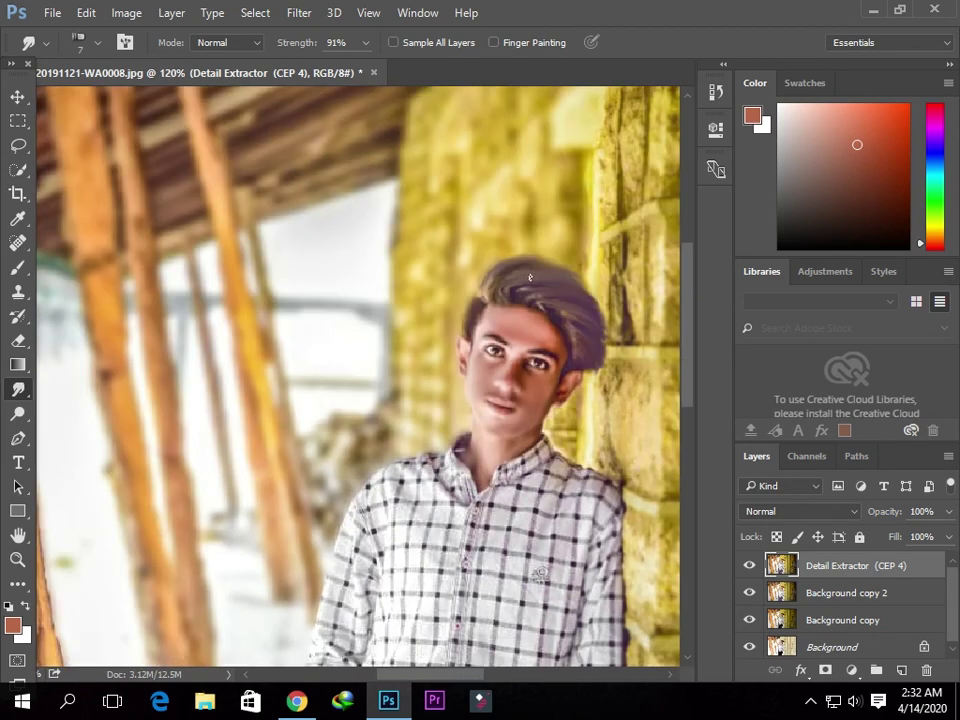
scroll(530, 277, "down", 2)
scroll(528, 282, "down", 2)
scroll(297, 341, "up", 2)
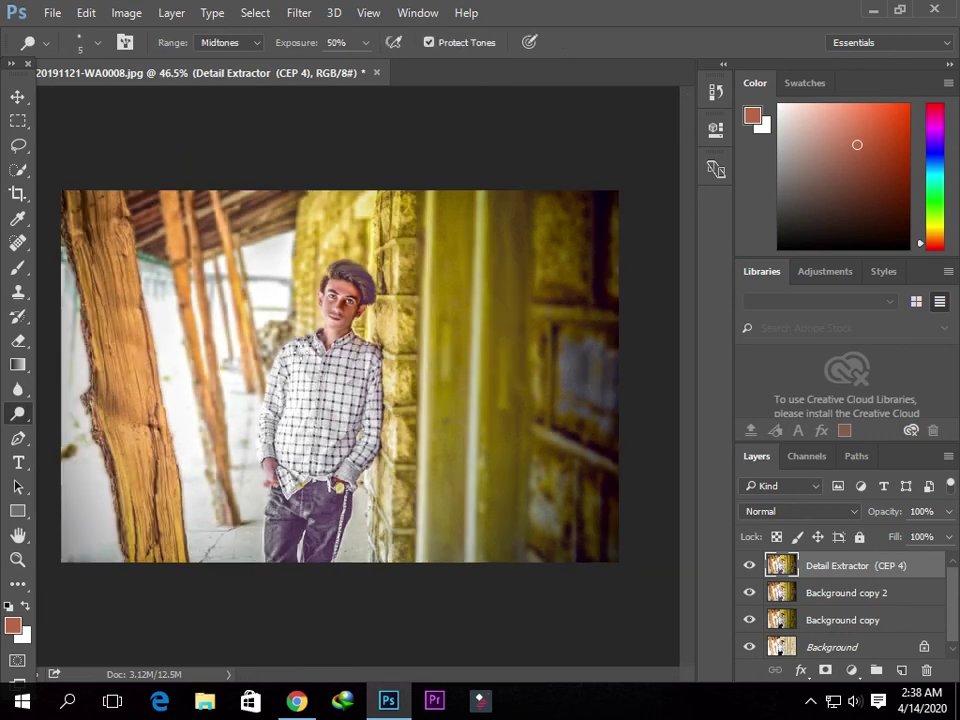
Dodge both irises with Midtones at 50% exposure to lighten them.
scroll(340, 300, "up", 2)
scroll(361, 261, "up", 2)
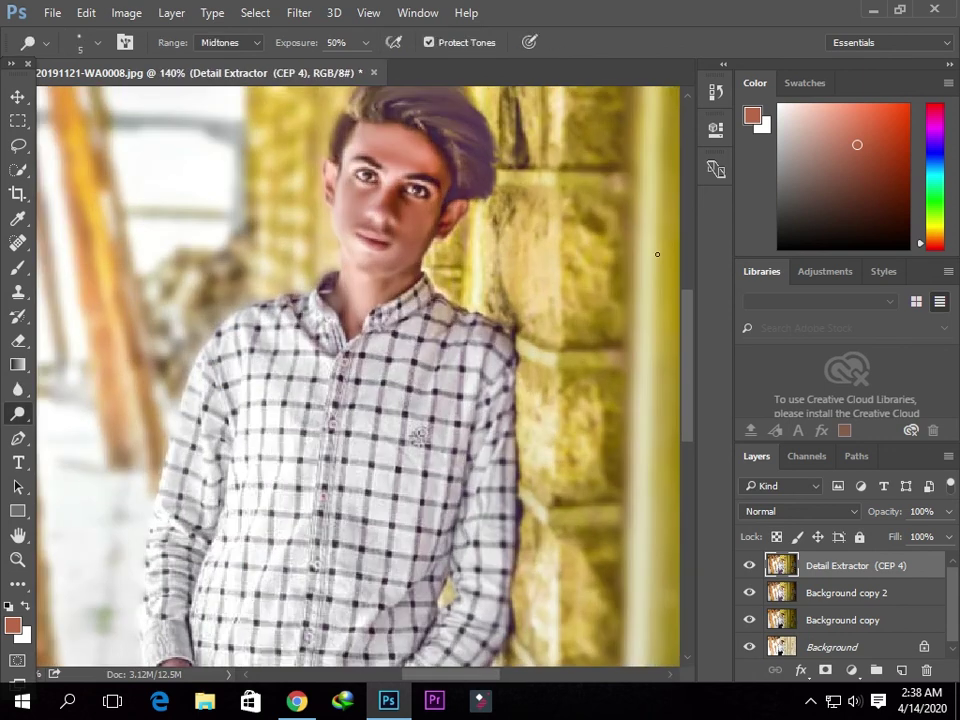
scroll(688, 327, "up", 2)
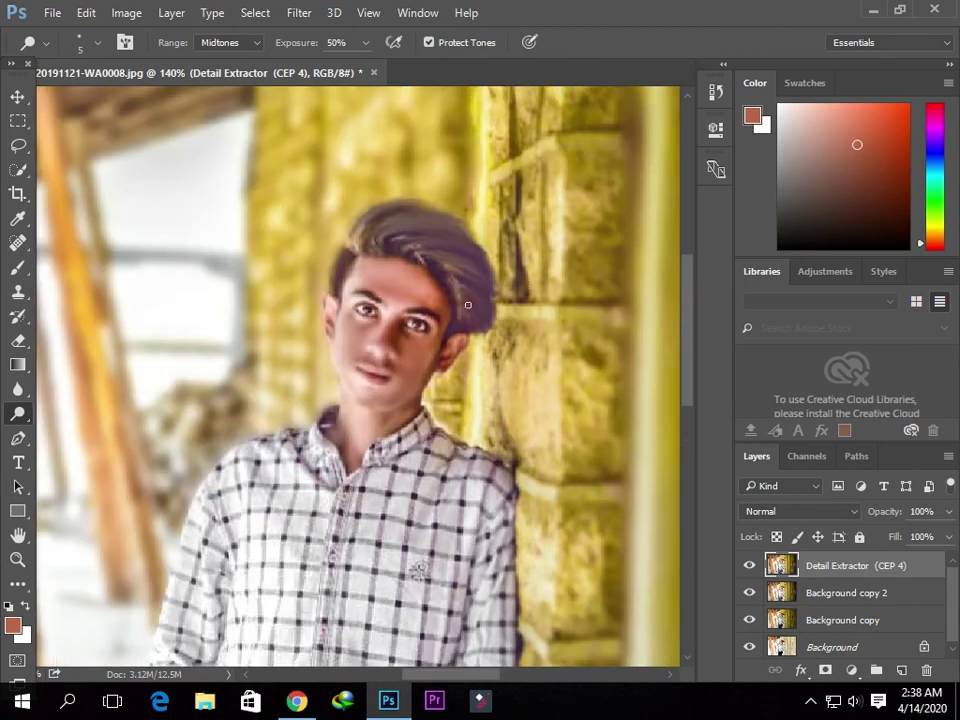
scroll(458, 356, "up", 2)
scroll(458, 356, "up", 2)
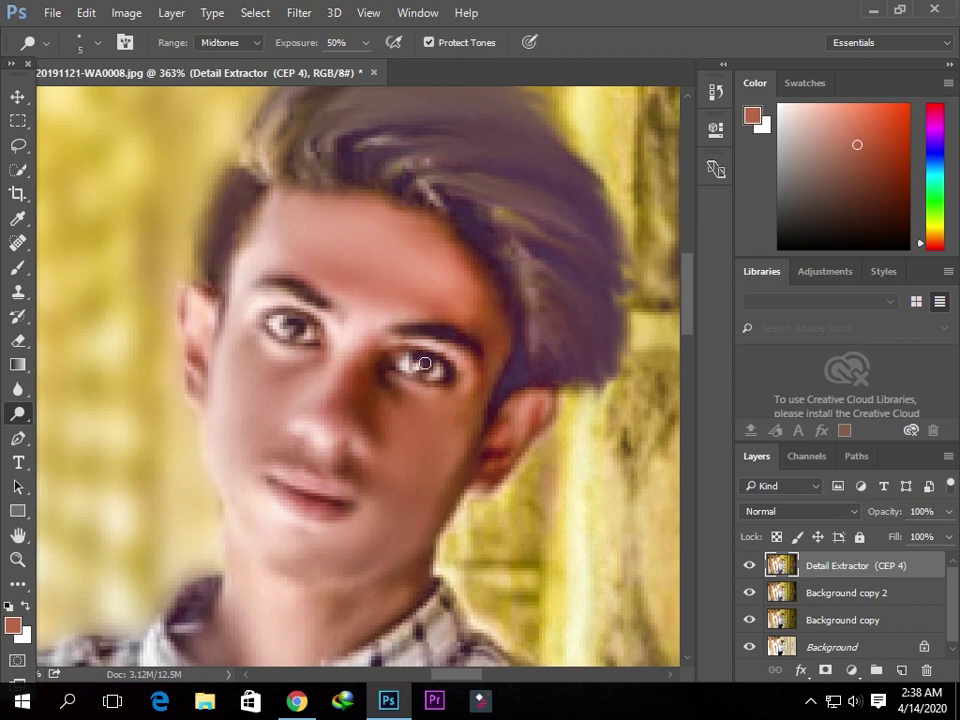
left_click_drag(418, 362, 415, 367)
mouse_move(286, 329)
left_mouse_down()
mouse_move(312, 330)
mouse_move(300, 330)
left_mouse_up()
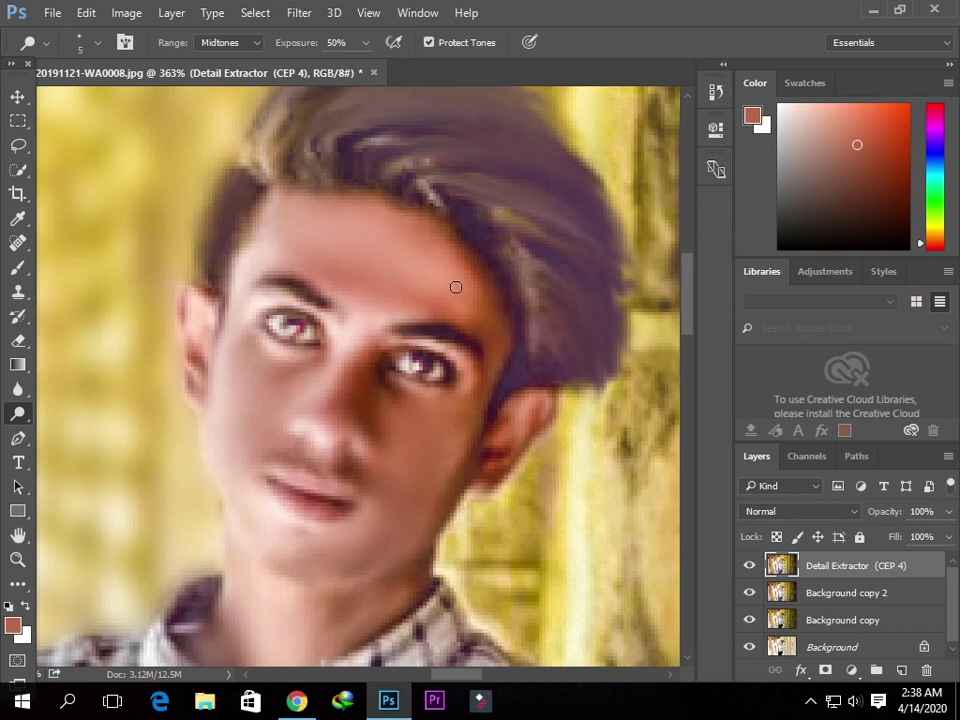
scroll(455, 286, "down", 3)
scroll(455, 286, "down", 2)
scroll(455, 292, "down", 2)
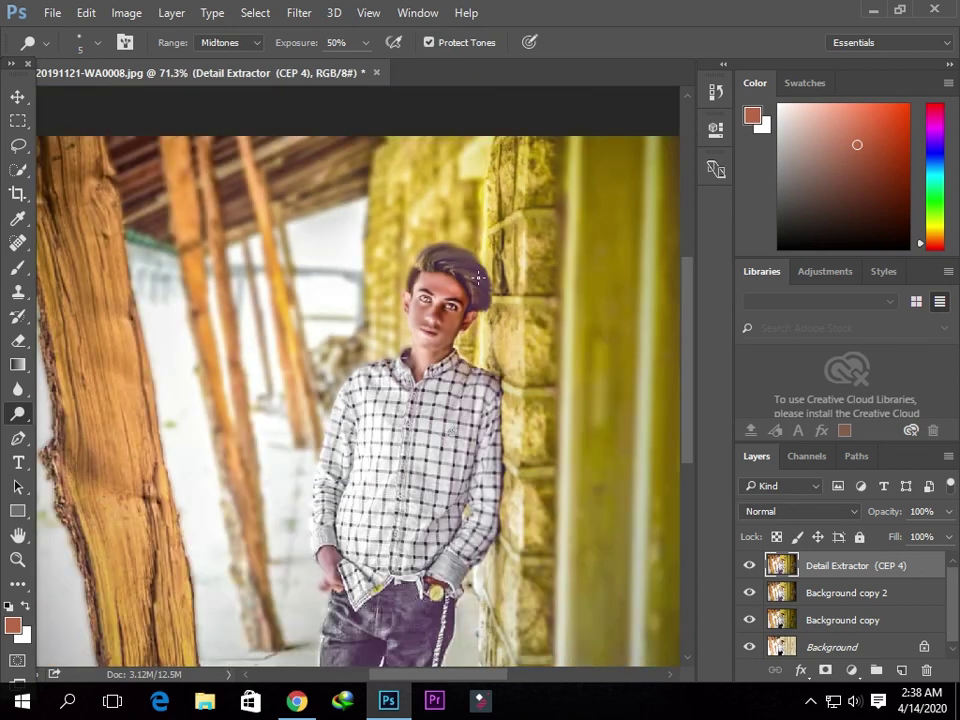
scroll(487, 277, "down", 1)
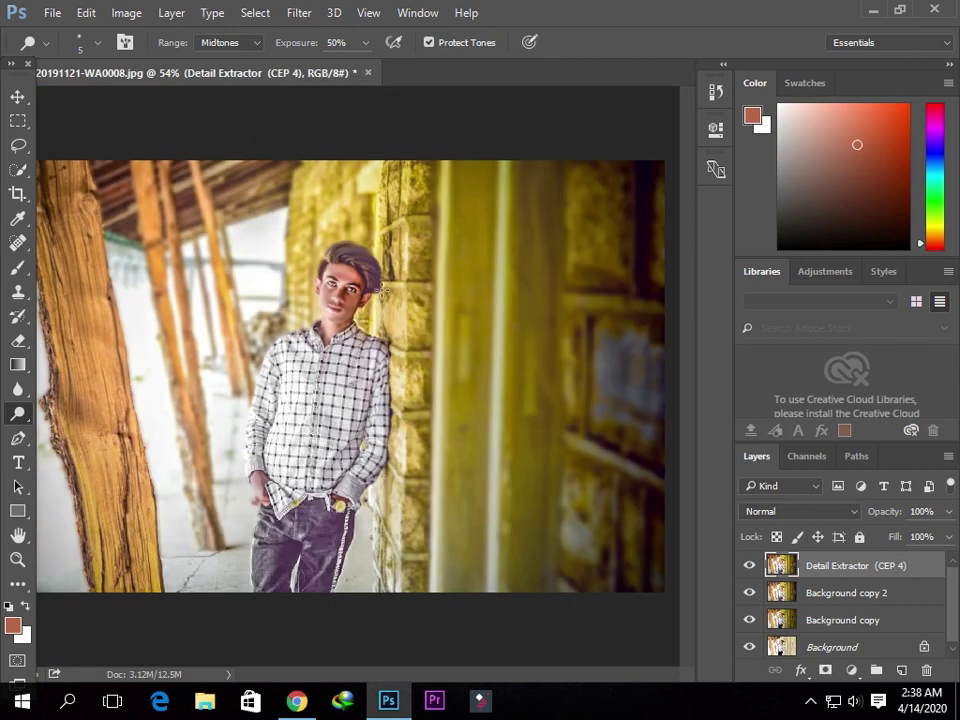
scroll(383, 289, "up", 1)
scroll(383, 289, "up", 1)
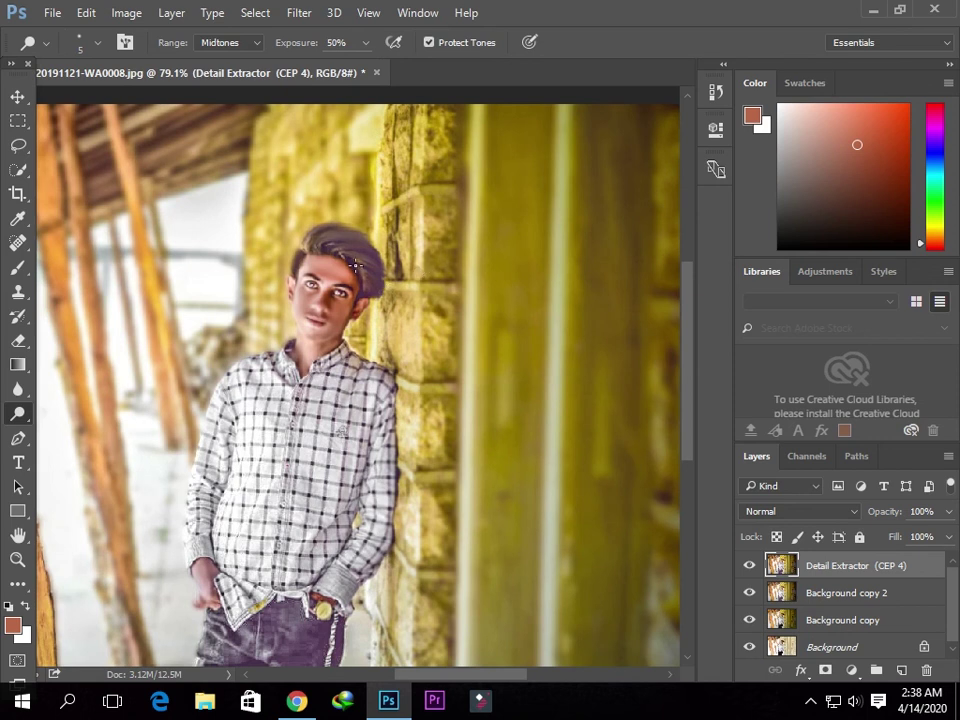
scroll(420, 266, "down", 1)
scroll(400, 400, "up", 2)
scroll(390, 512, "up", 1)
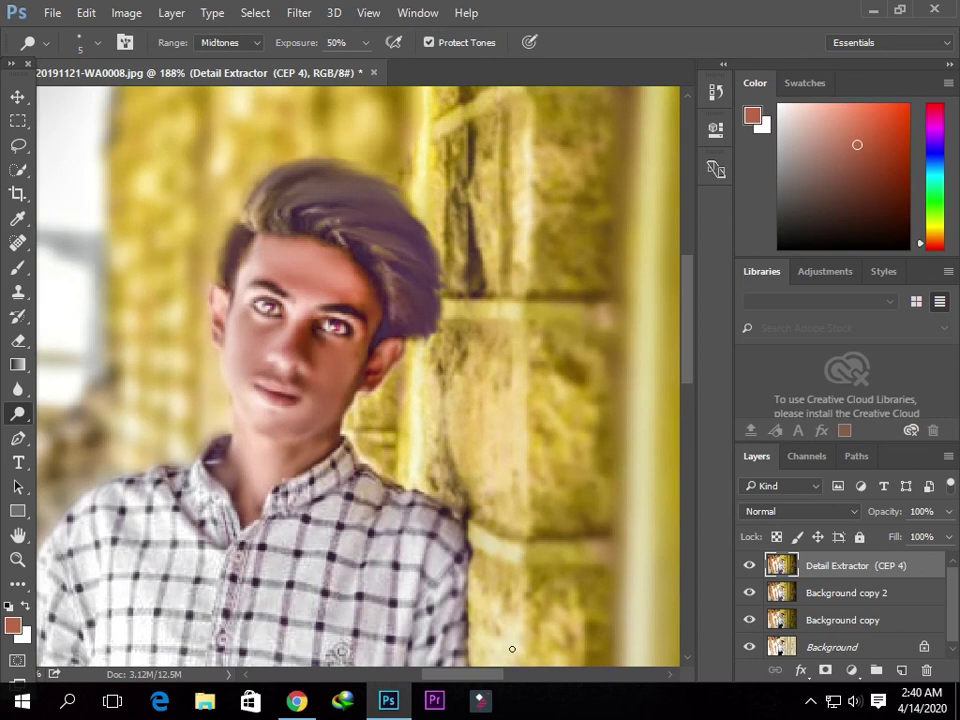
scroll(488, 665, "up", 1)
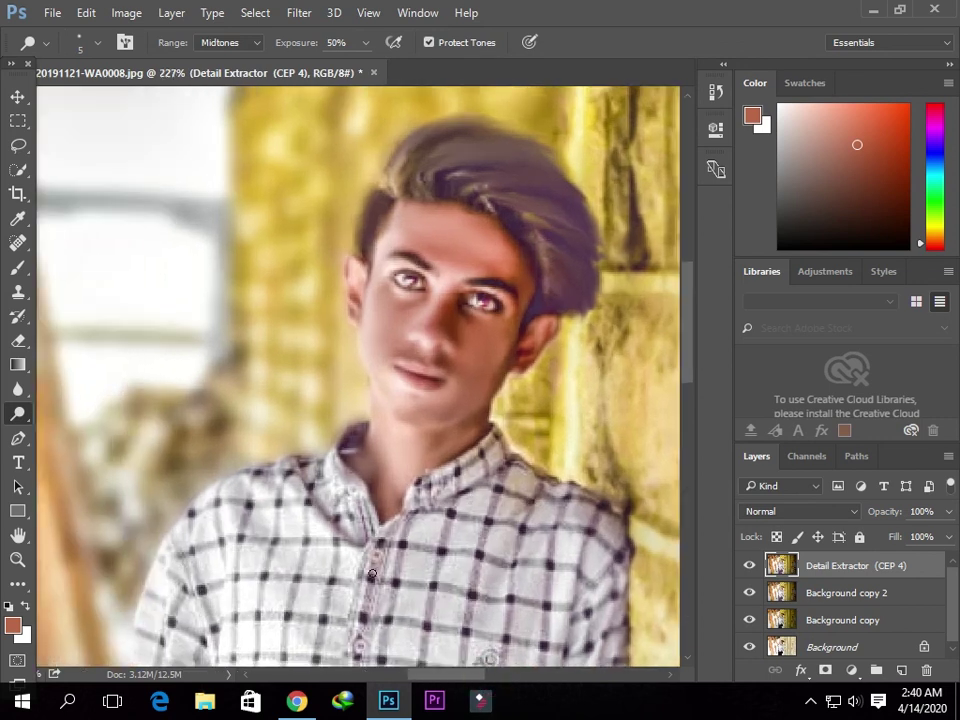
scroll(371, 575, "up", 1)
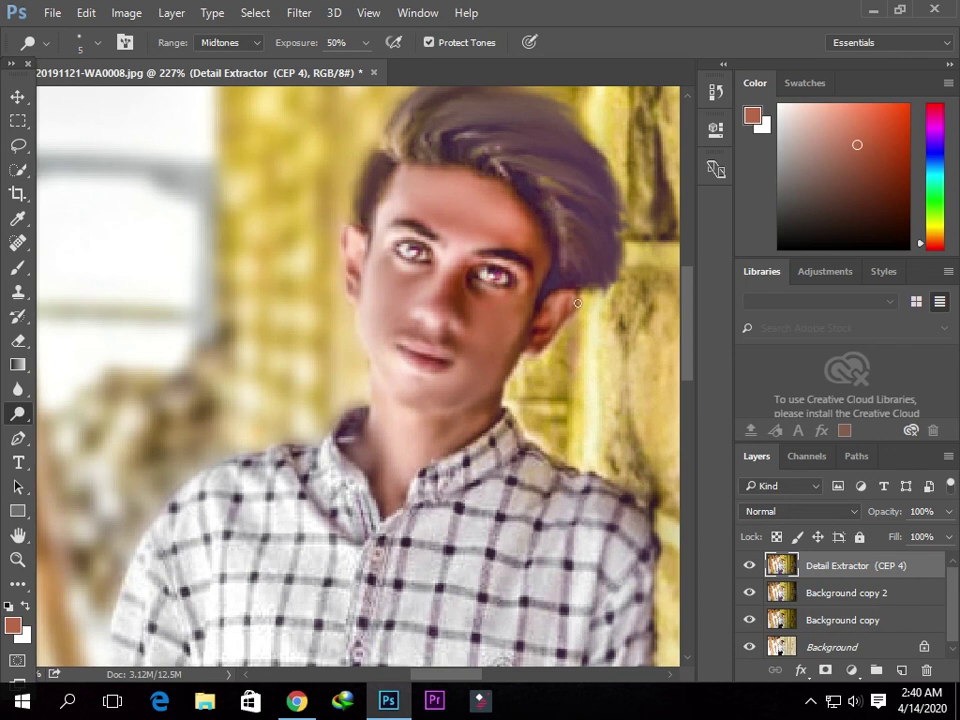
scroll(490, 365, "down", 3)
scroll(490, 365, "down", 2)
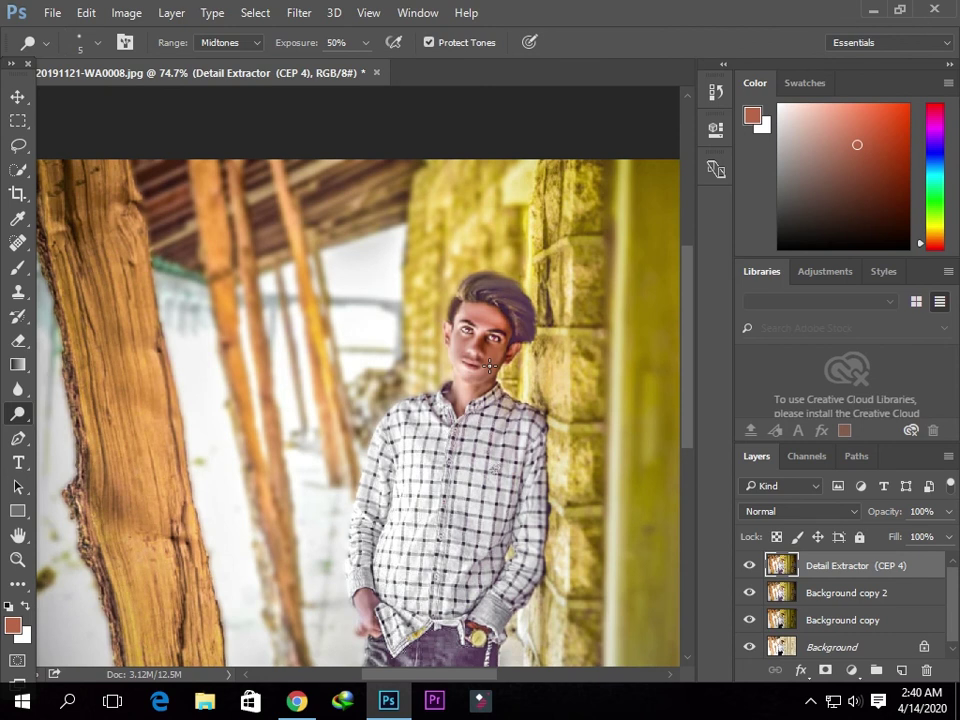
scroll(490, 365, "down", 1)
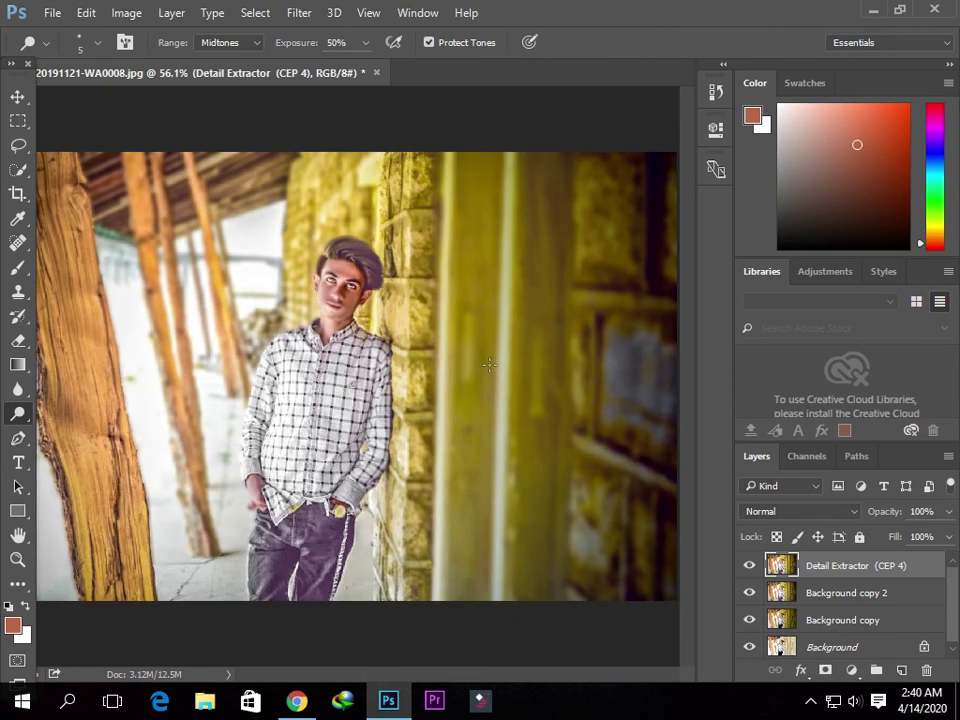
Open the Camera Raw Filter on the portrait from the Filter menu.
scroll(528, 472, "up", 1)
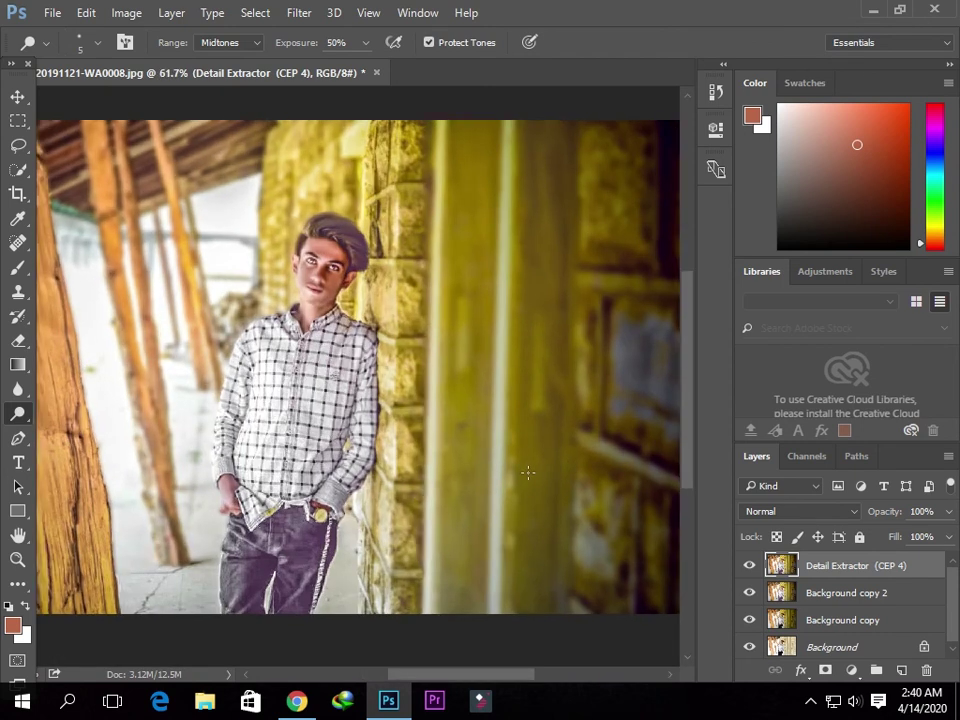
left_click(305, 12)
left_click(318, 121)
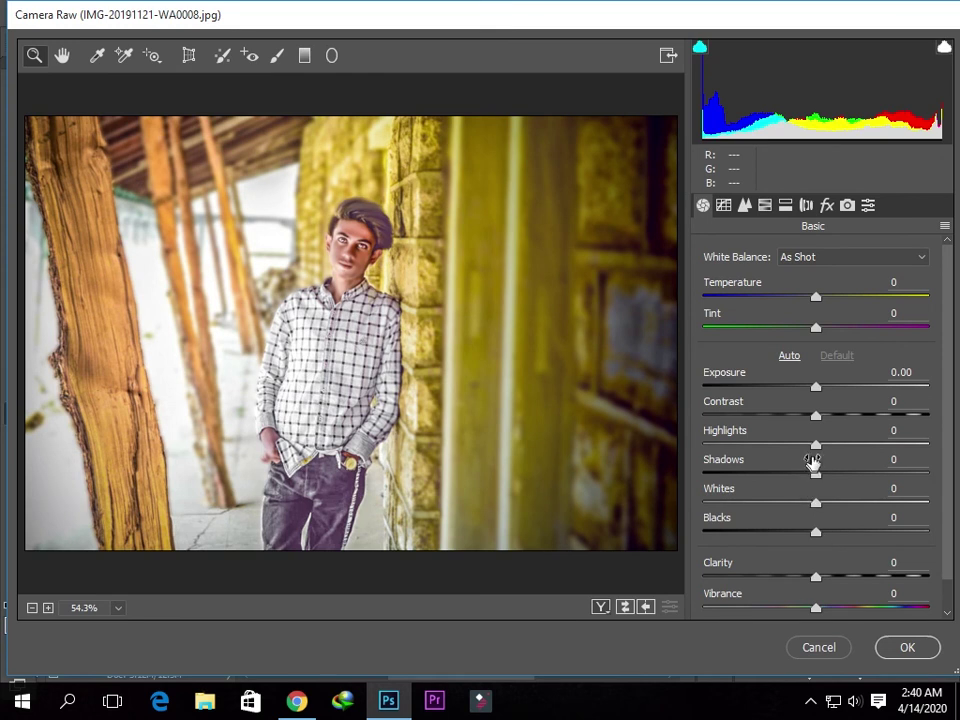
Set Contrast +19, Highlights -47, Whites -40, Blacks -19 and Clarity +4 in Basic.
left_click_drag(815, 415, 838, 416)
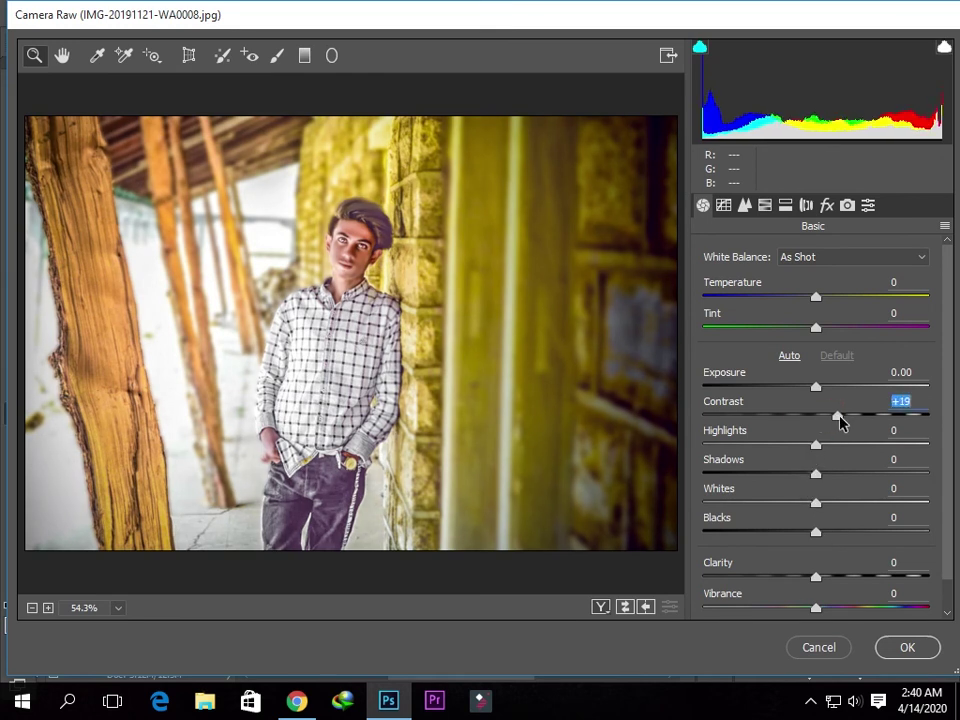
left_click_drag(816, 444, 763, 447)
left_click(817, 474)
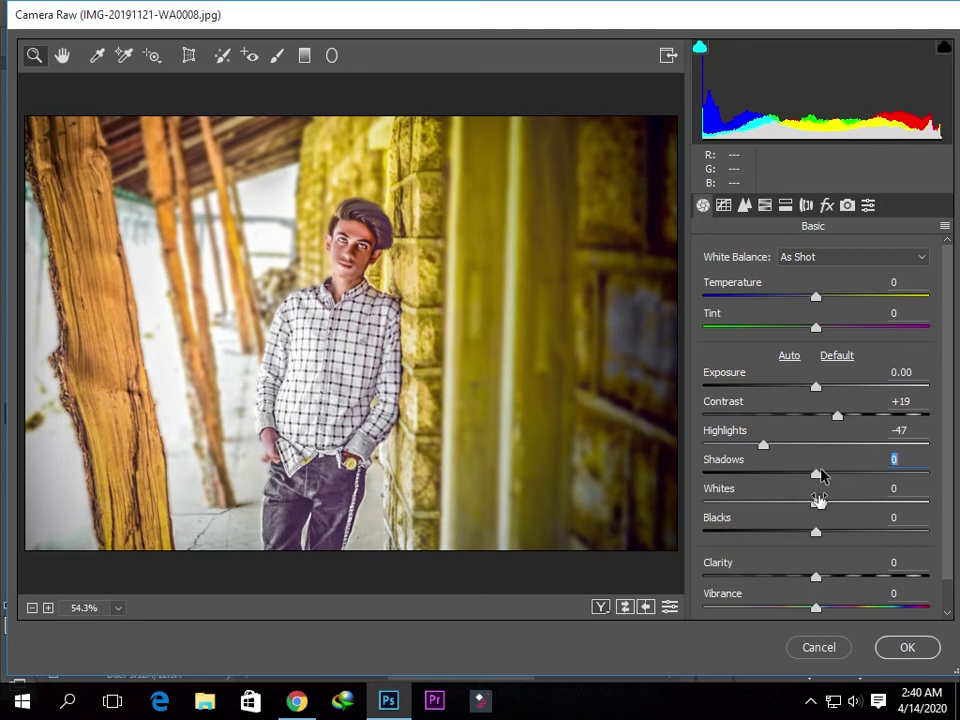
left_click_drag(817, 501, 771, 502)
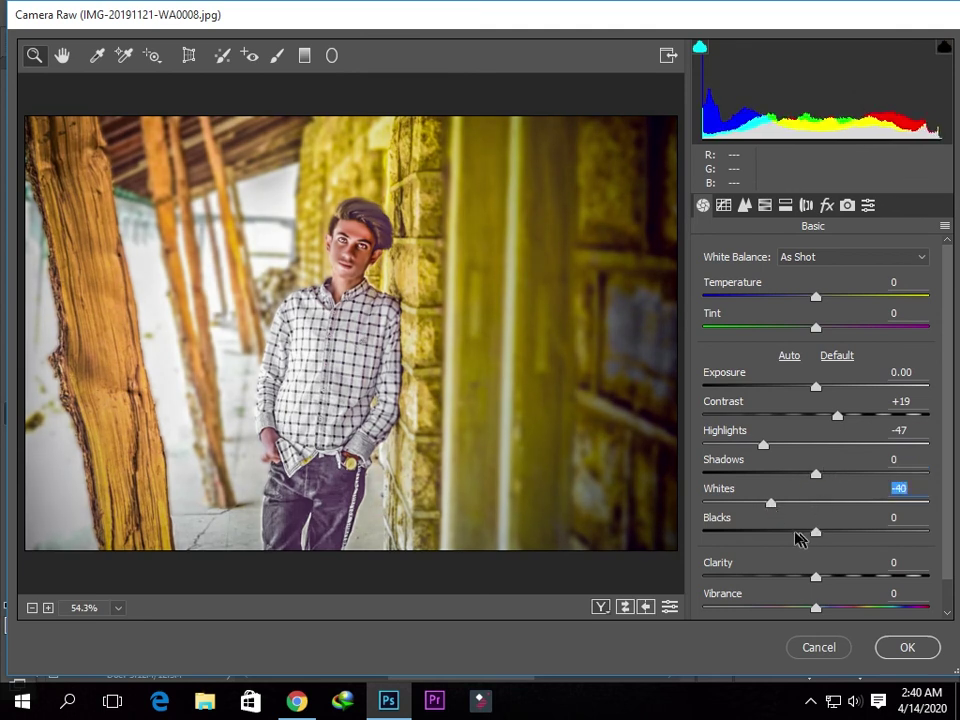
left_click_drag(814, 532, 794, 532)
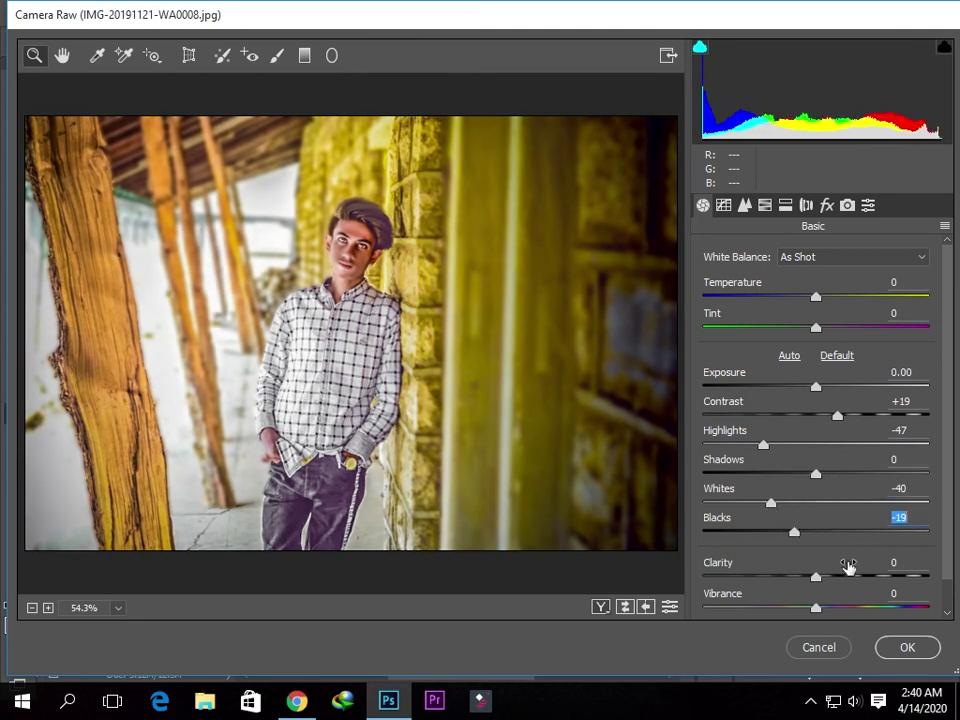
left_click_drag(816, 578, 820, 578)
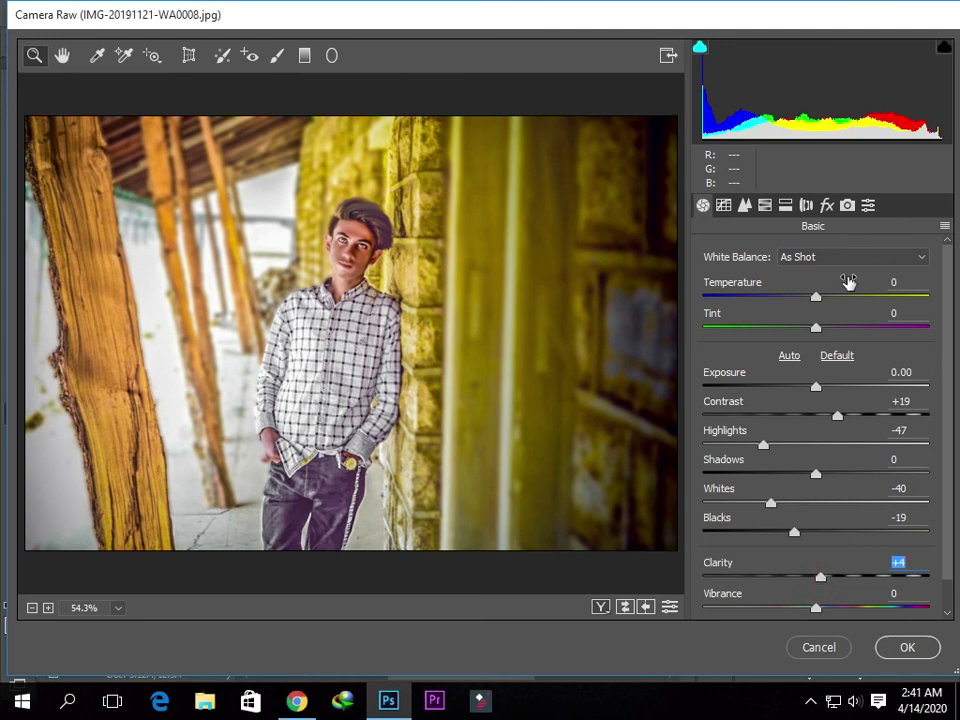
In the Effects panel, set Dehaze to +10 and post-crop vignetting to -14.
left_click(828, 212)
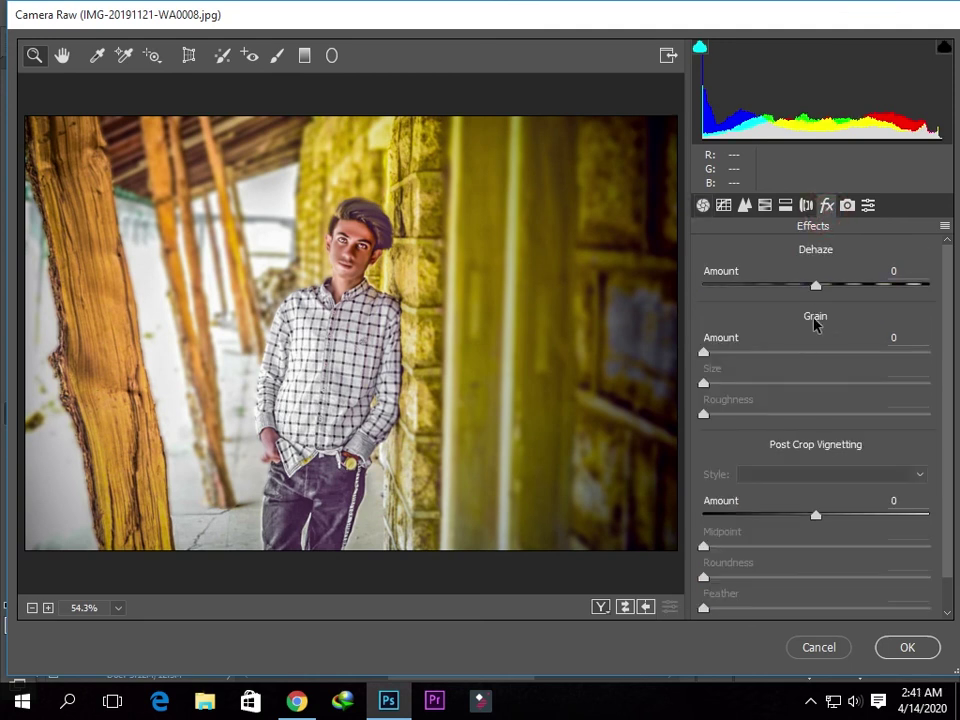
mouse_move(815, 285)
left_mouse_down()
mouse_move(795, 285)
mouse_move(880, 299)
mouse_move(842, 300)
left_mouse_up()
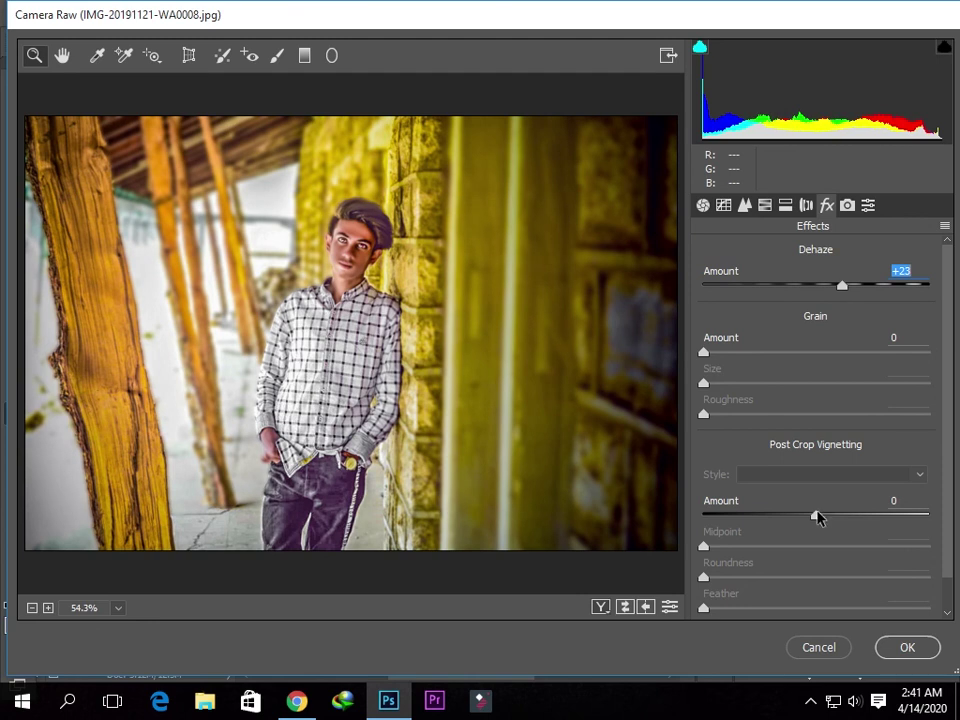
left_click_drag(845, 288, 826, 287)
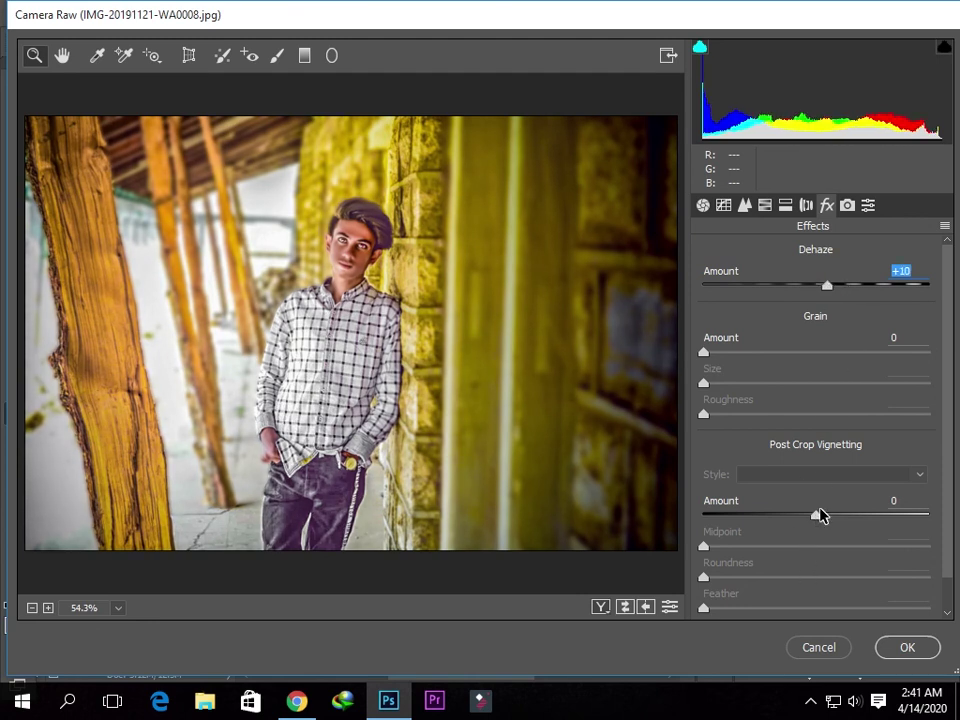
left_click_drag(816, 518, 797, 516)
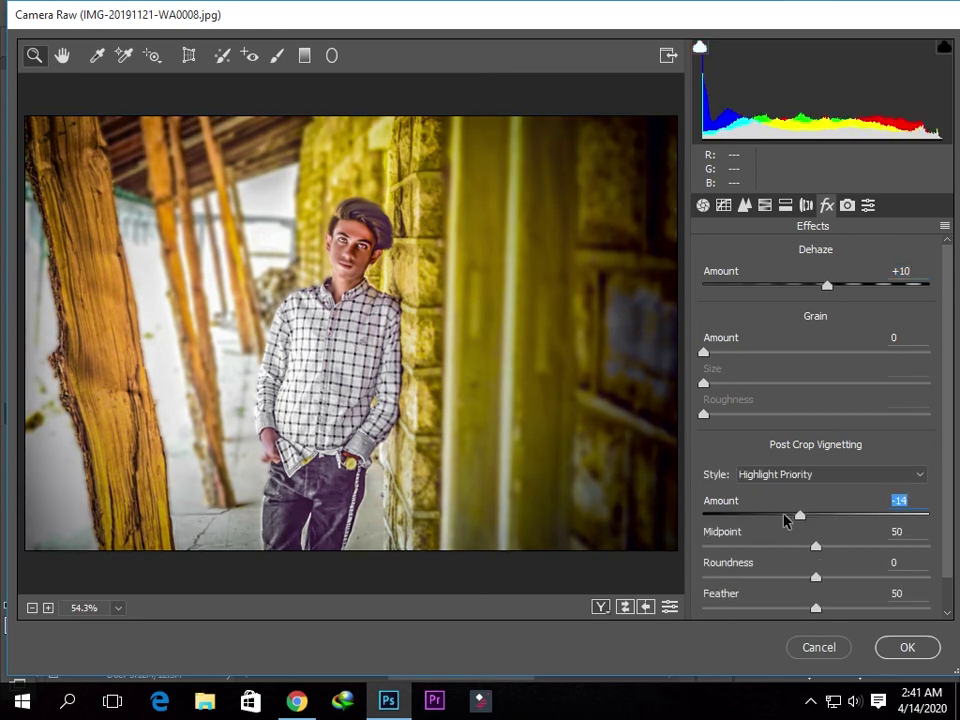
left_click(703, 206)
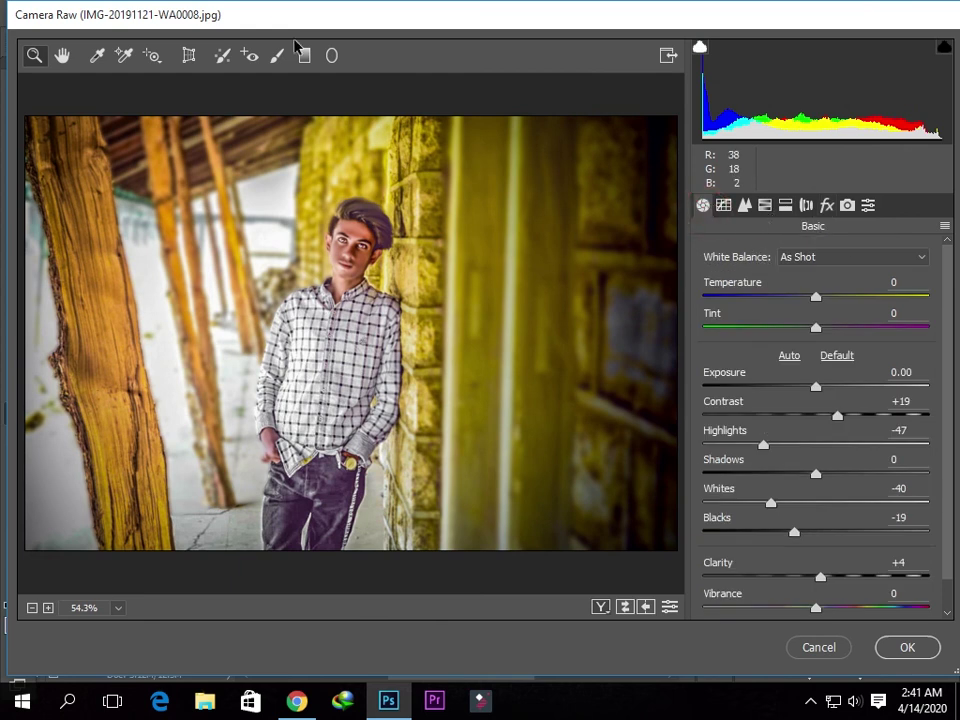
Draw a tall radial filter ellipse around the young man, reaching past top and bottom.
left_click(331, 55)
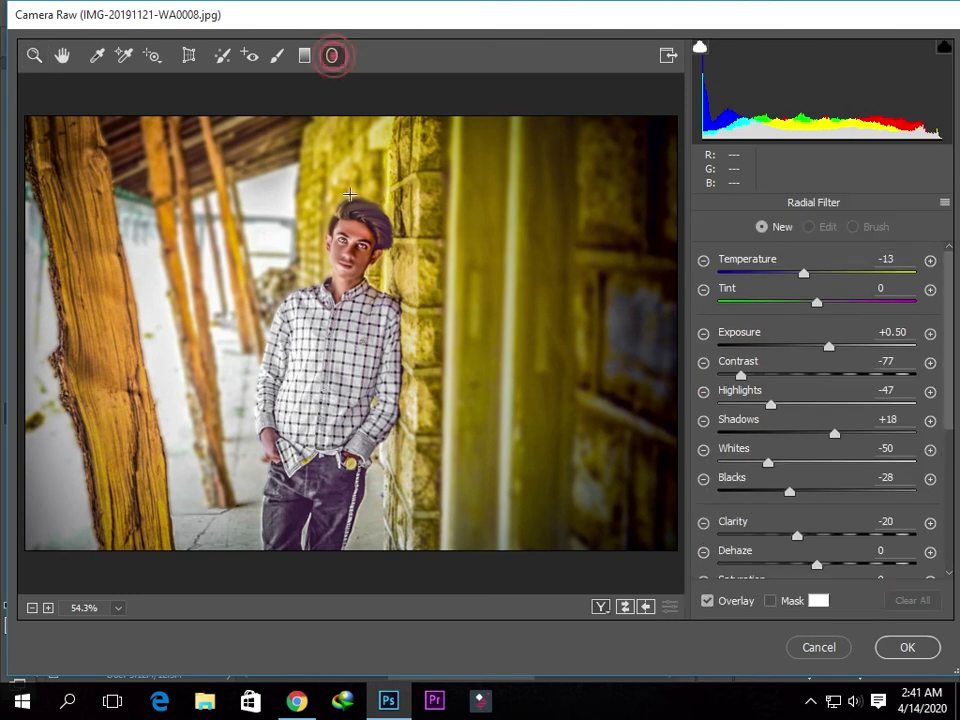
mouse_move(362, 205)
left_mouse_down()
mouse_move(450, 343)
mouse_move(346, 352)
left_mouse_up()
left_click_drag(347, 205, 346, 141)
left_click_drag(452, 354, 478, 354)
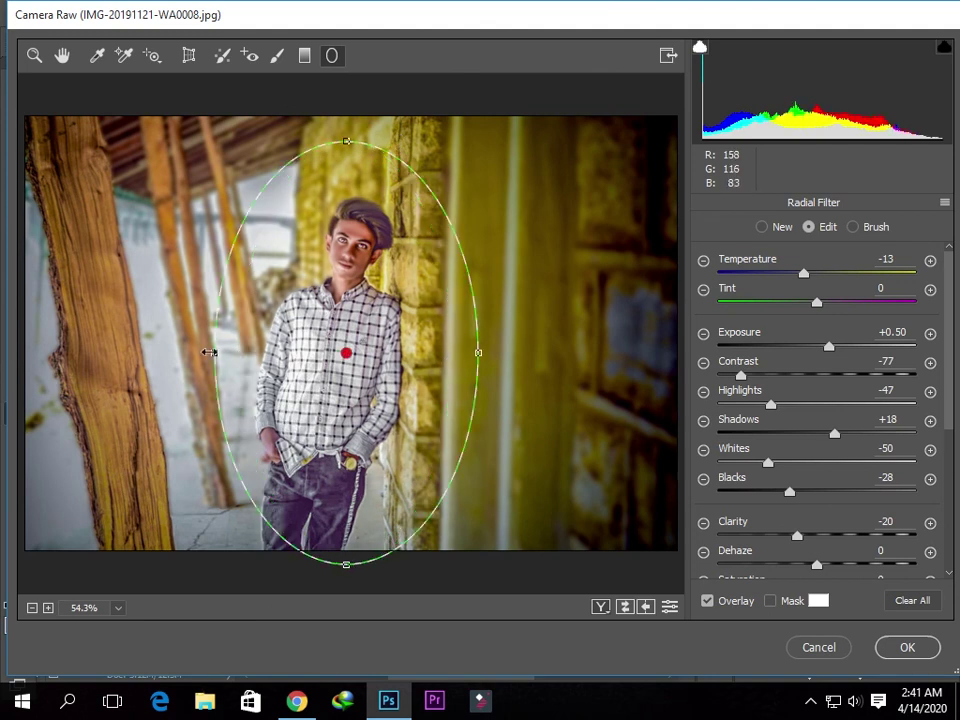
left_click_drag(171, 366, 190, 384)
left_click_drag(346, 567, 346, 604)
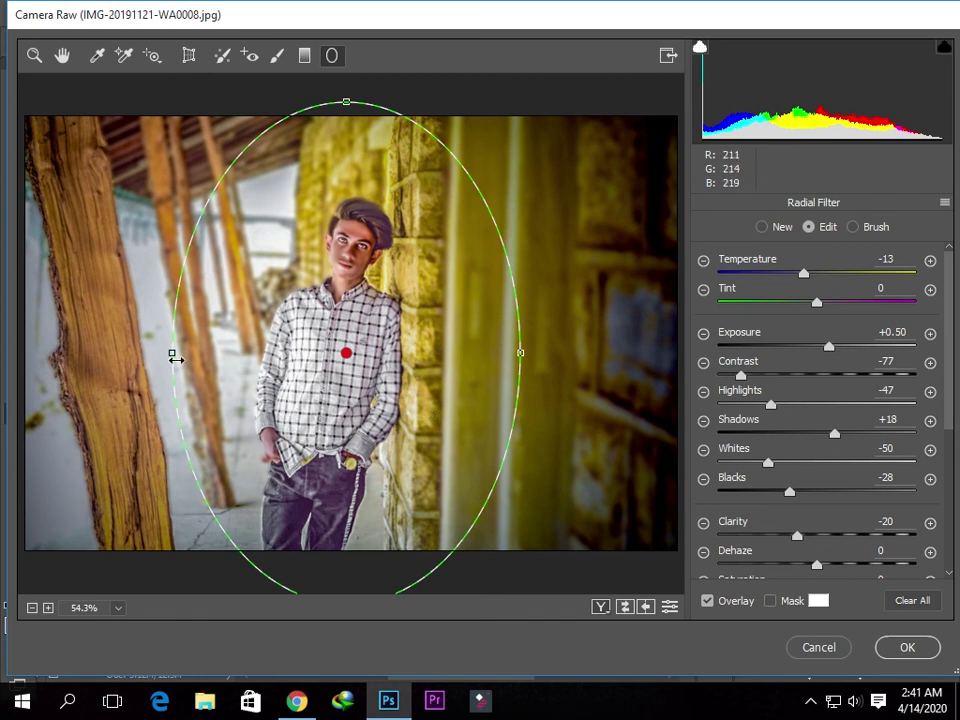
mouse_move(174, 356)
left_mouse_down()
mouse_move(165, 350)
mouse_move(187, 352)
left_mouse_up()
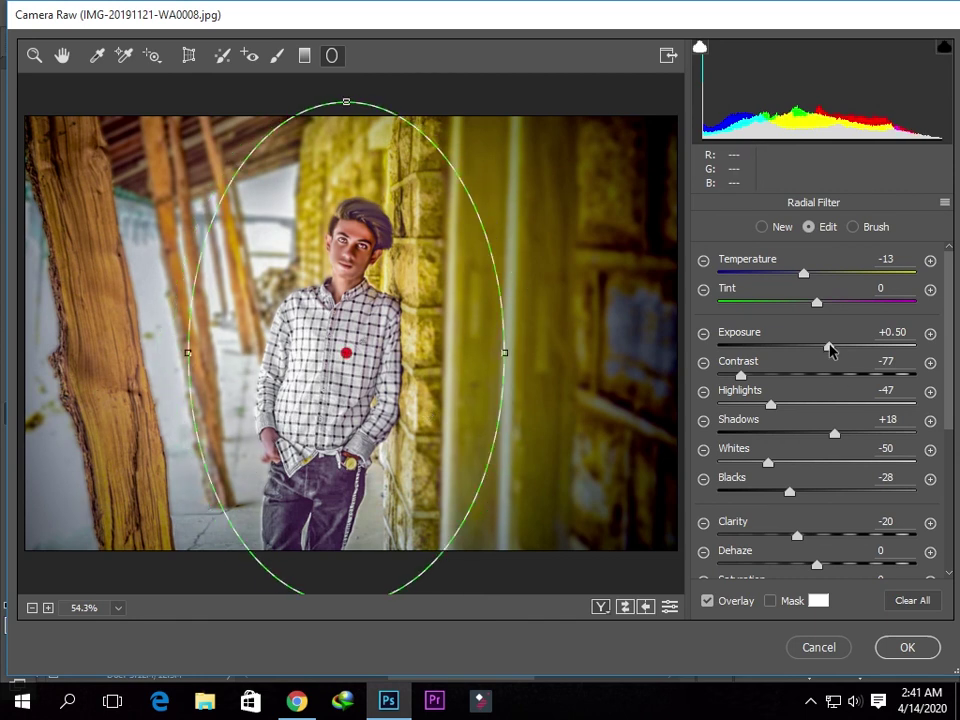
Give the radial filter Exposure +0.45 and Whites -44, then apply Camera Raw.
mouse_move(828, 347)
left_mouse_down()
mouse_move(843, 347)
mouse_move(816, 347)
mouse_move(828, 346)
left_mouse_up()
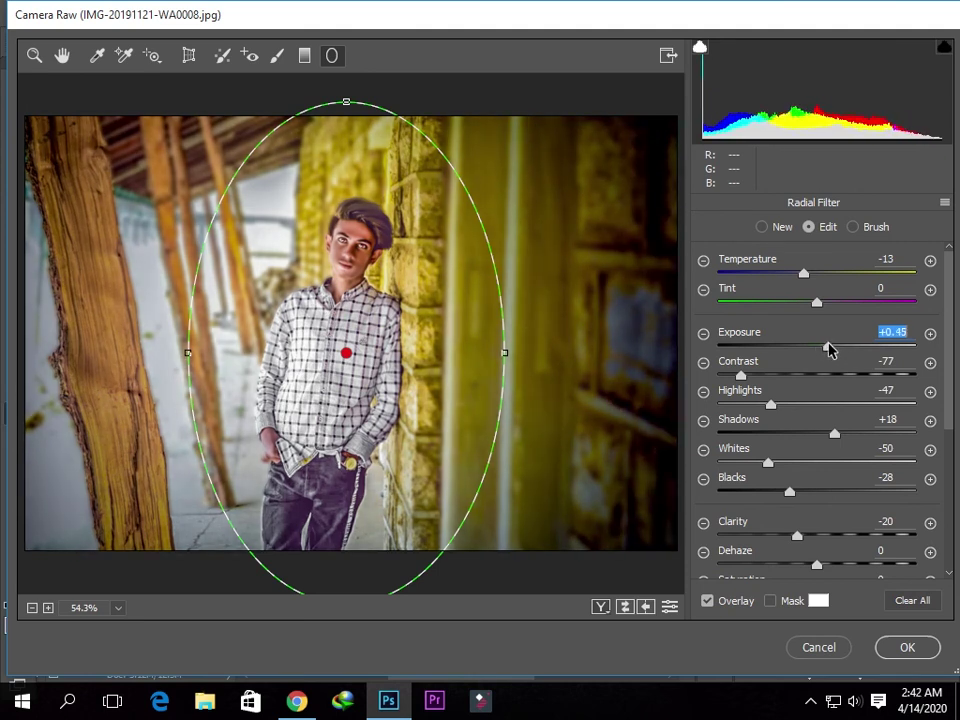
left_click_drag(767, 462, 769, 462)
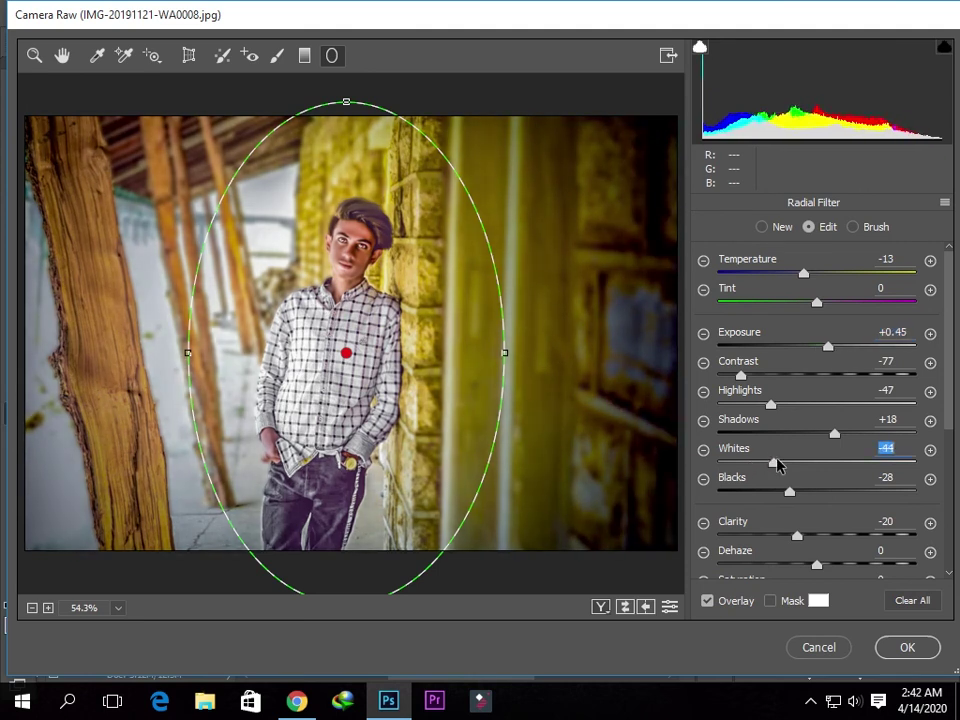
left_click(904, 648)
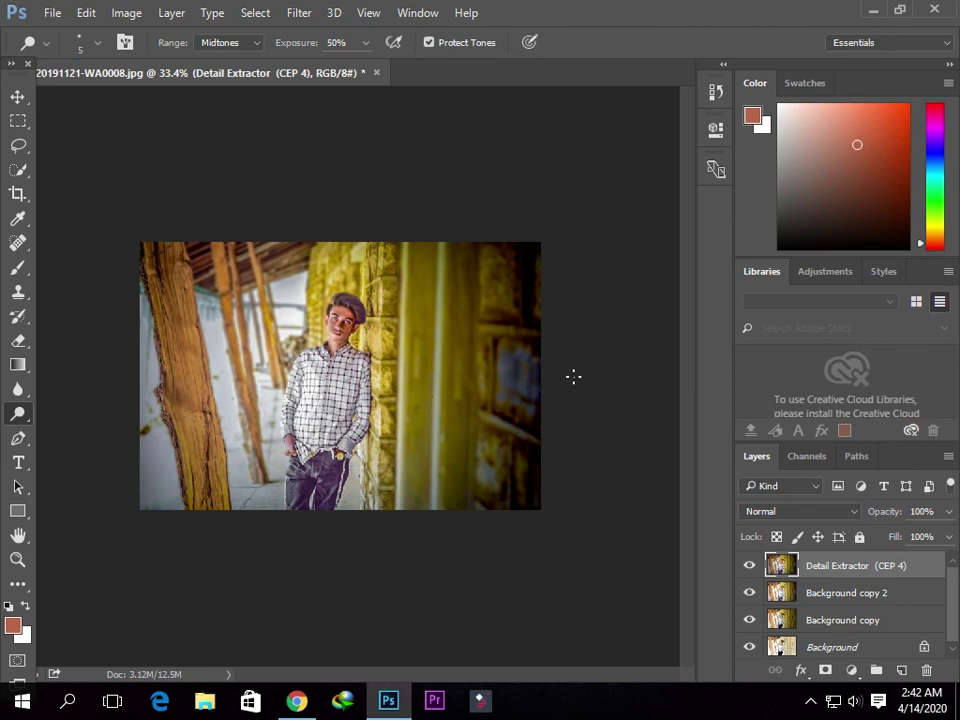
scroll(514, 490, "up", 2)
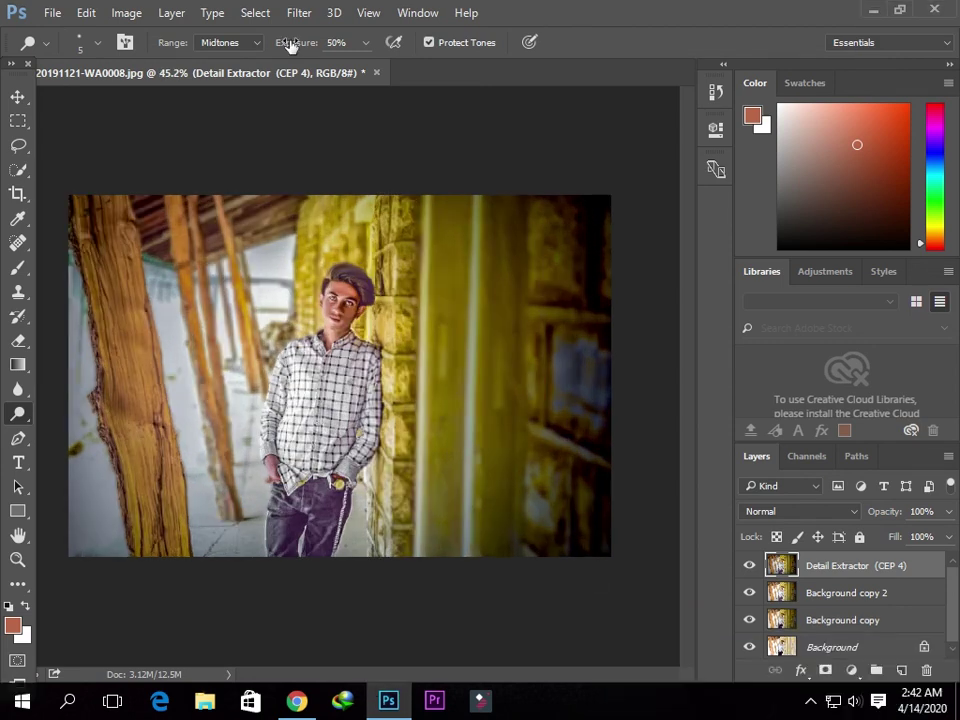
Run Camera Raw again with Highlights raised to +18 and apply it.
left_click(298, 13)
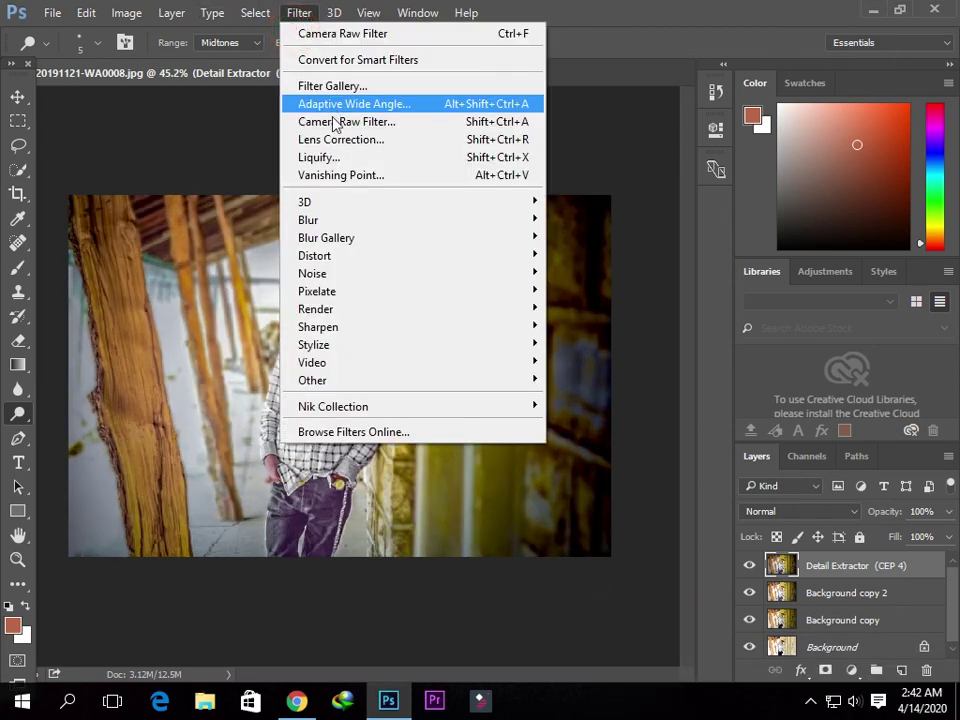
left_click(332, 120)
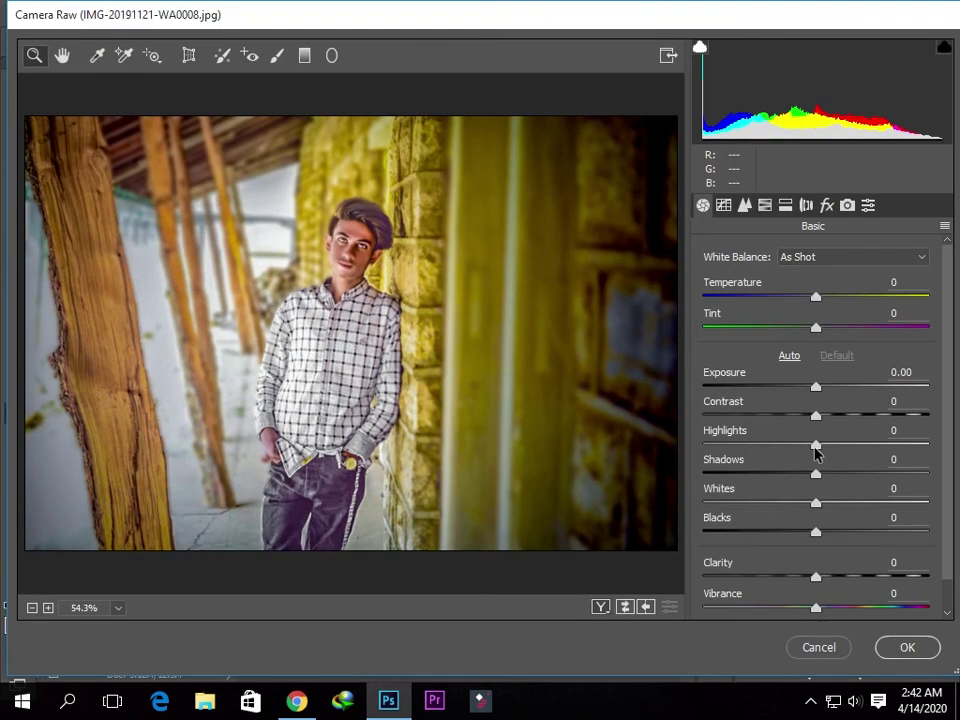
left_click_drag(816, 445, 836, 437)
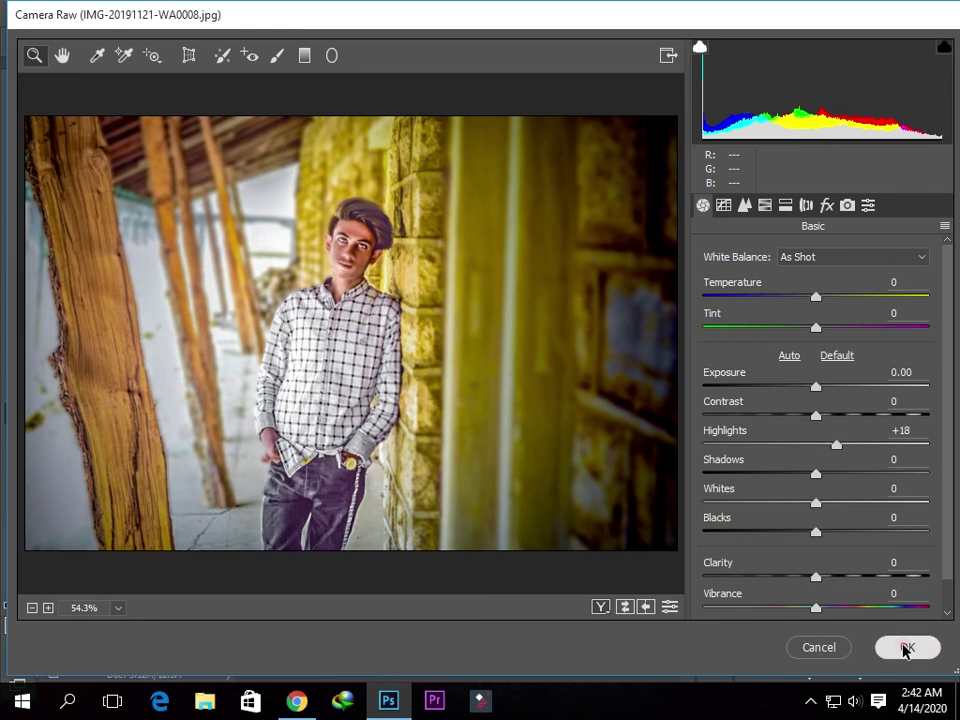
left_click(906, 647)
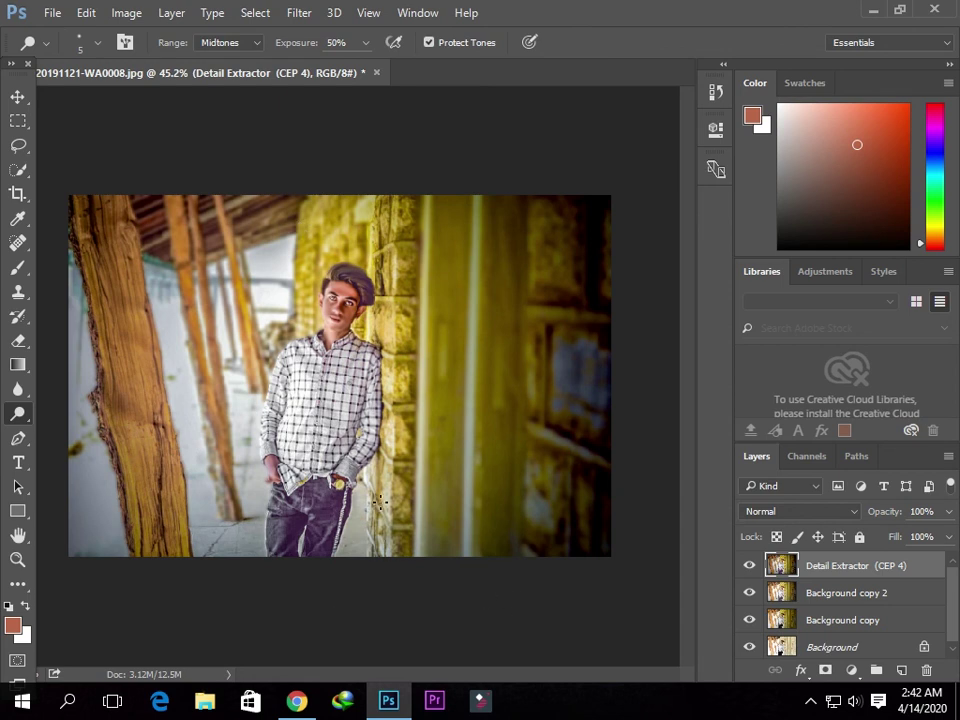
Run another Camera Raw pass with Temperature cooled to -6 and apply it.
left_click(299, 12)
left_click(353, 121)
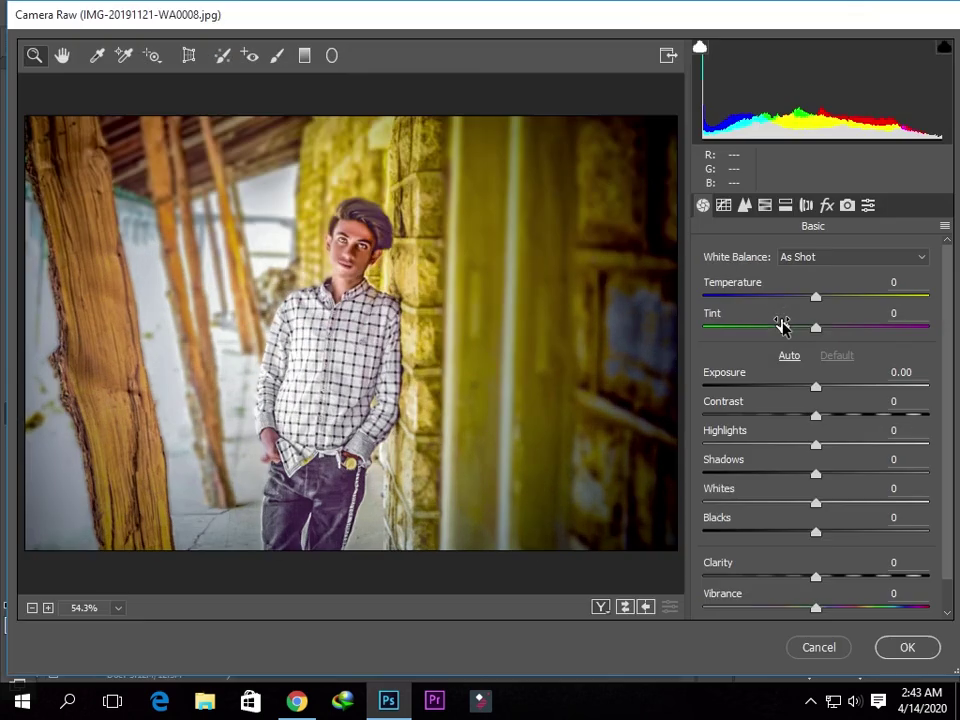
mouse_move(816, 298)
left_mouse_down()
mouse_move(792, 298)
mouse_move(811, 297)
left_mouse_up()
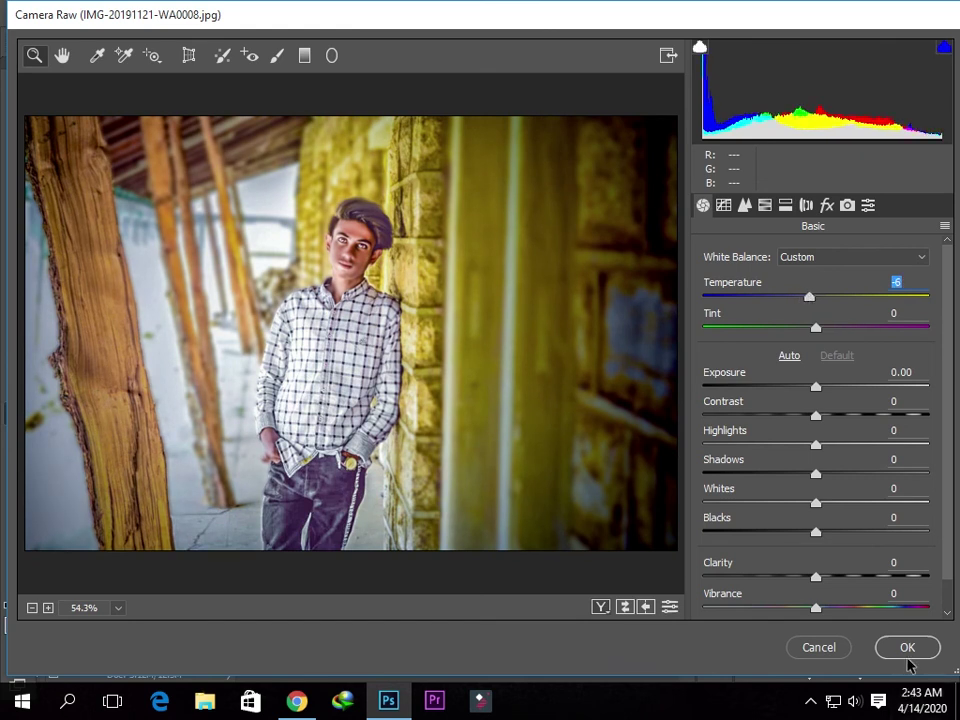
left_click(908, 656)
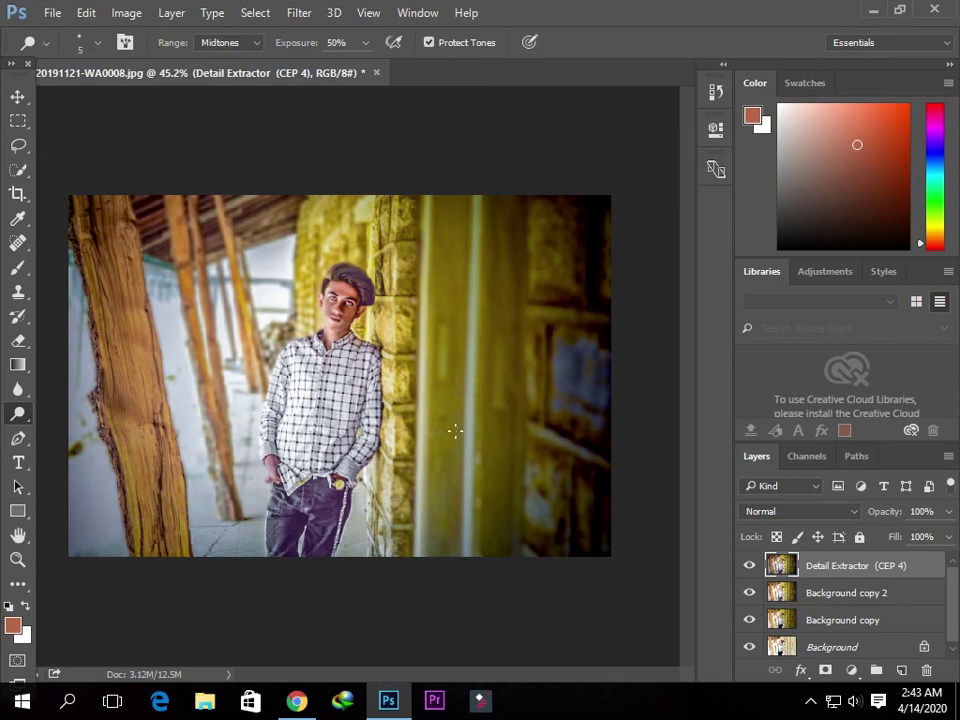